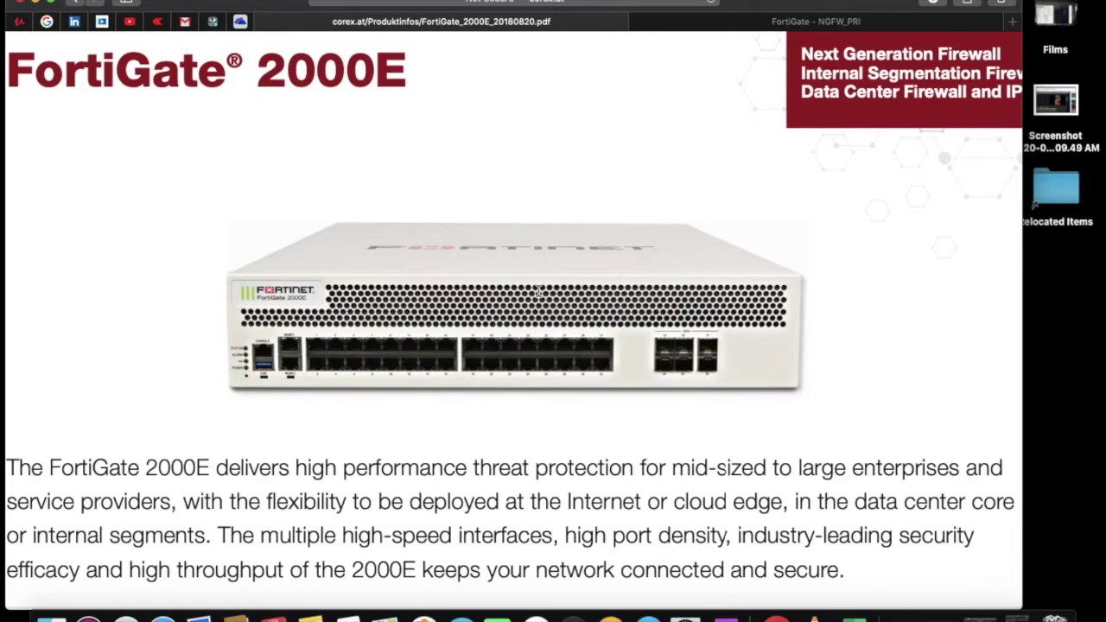
Examine the FortiGate 2000E's front-panel ports and the feature overview on the datasheet's first page.
scroll(538, 292, "up", 5)
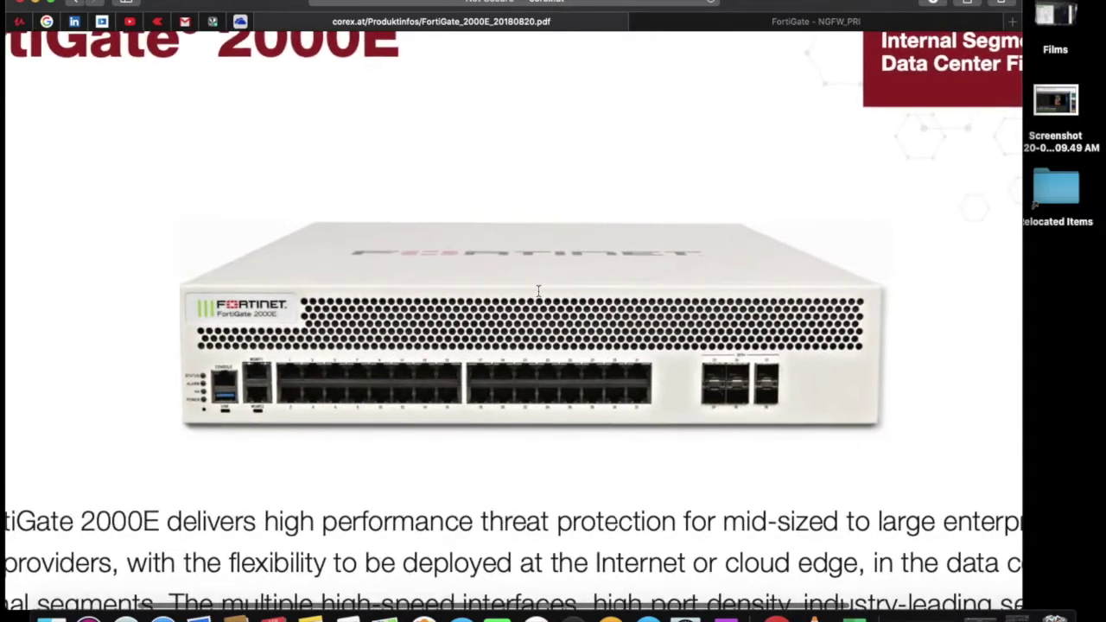
scroll(538, 292, "up", 2)
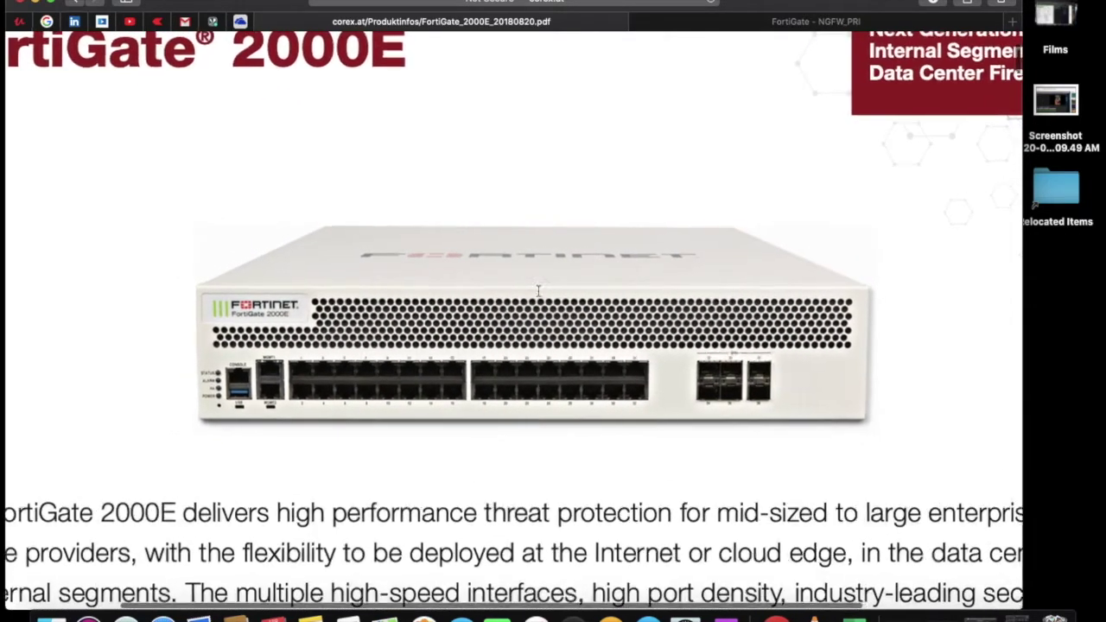
scroll(537, 292, "up", 2)
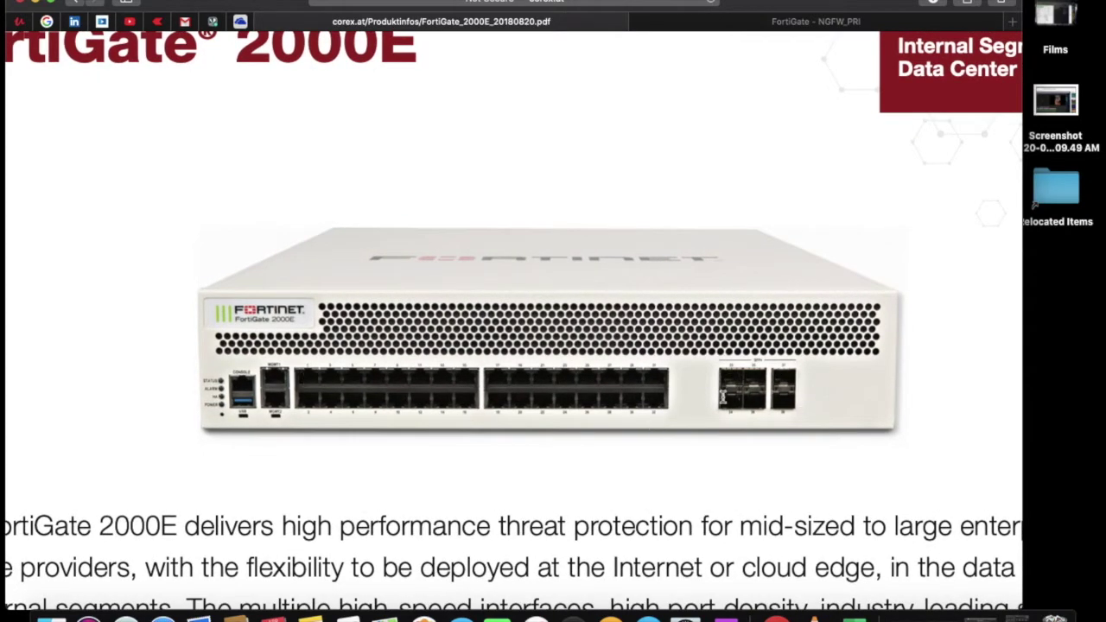
scroll(729, 428, "down", 5)
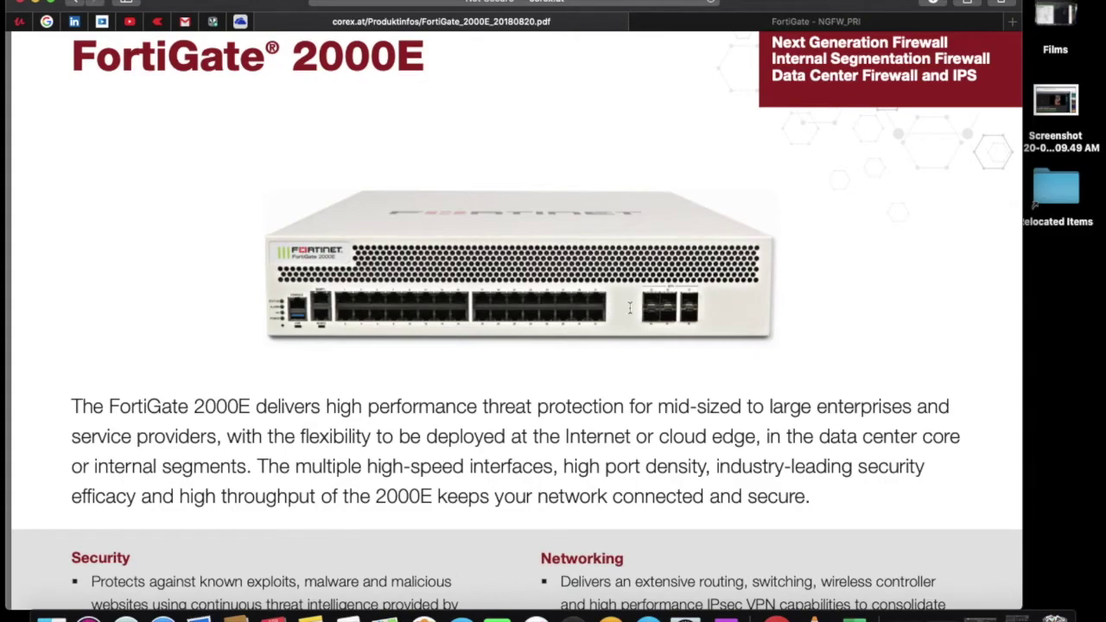
scroll(585, 356, "down", 10)
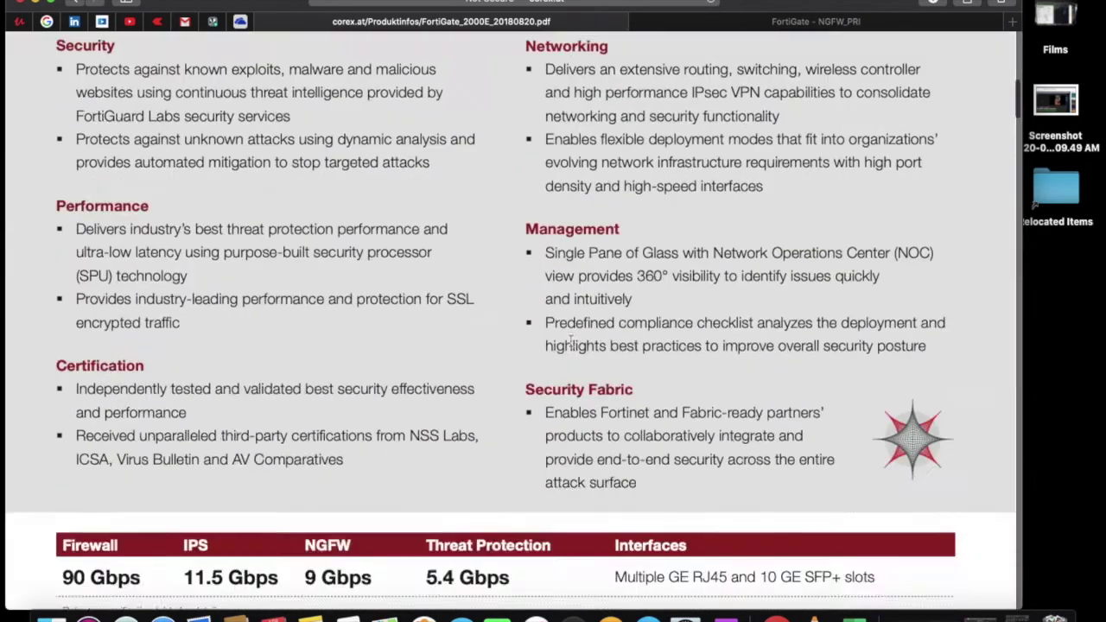
scroll(571, 343, "up", 3)
scroll(571, 339, "up", 1)
scroll(519, 311, "down", 2)
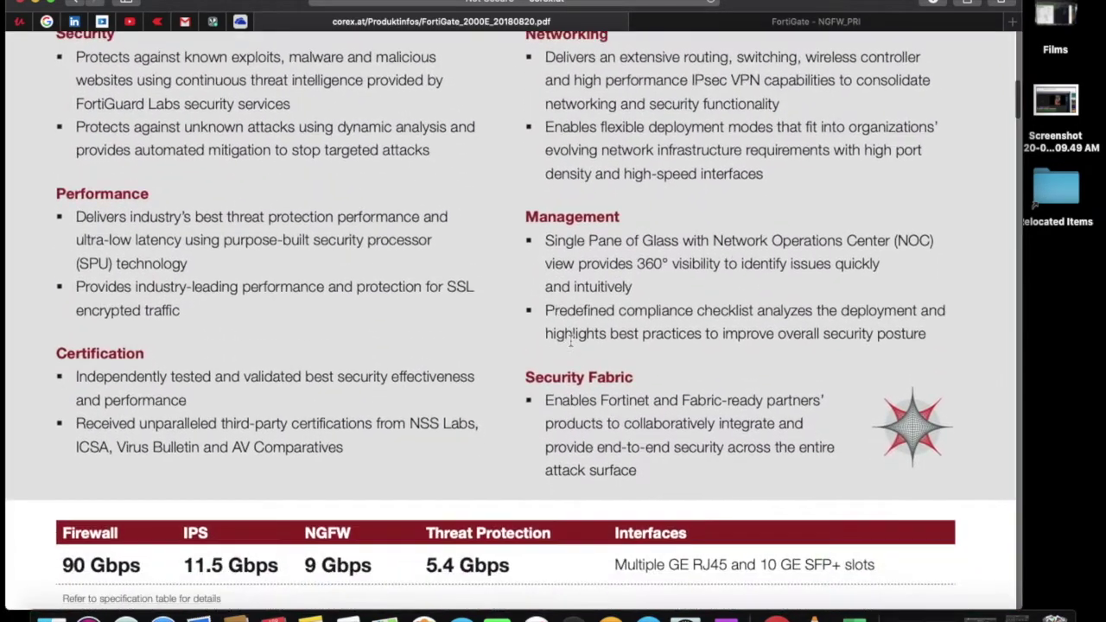
scroll(440, 286, "up", 2)
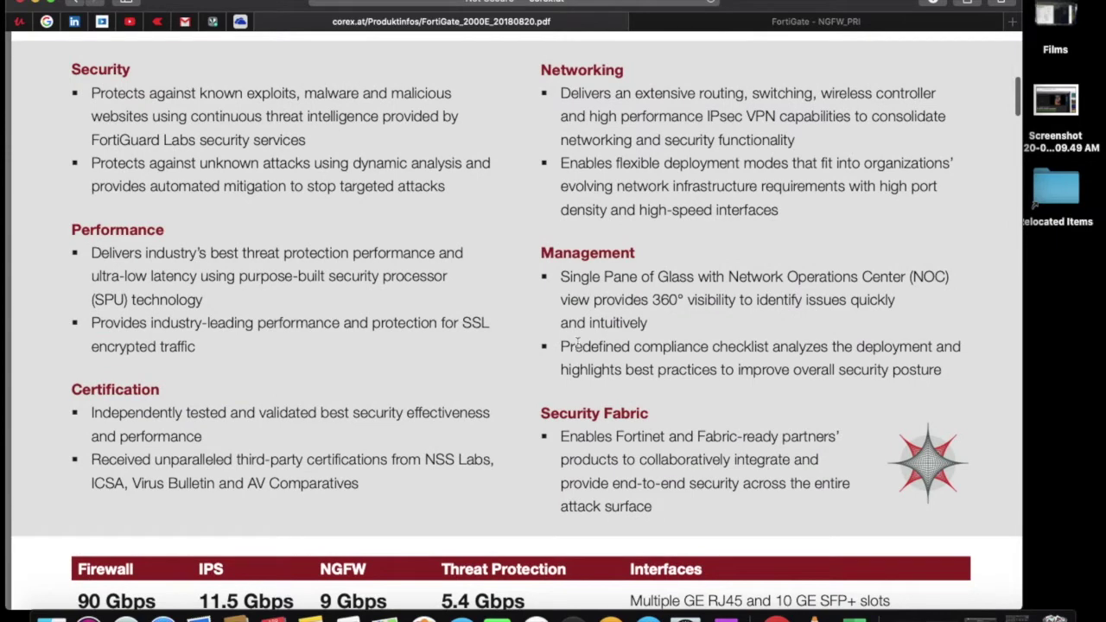
scroll(579, 343, "up", 10)
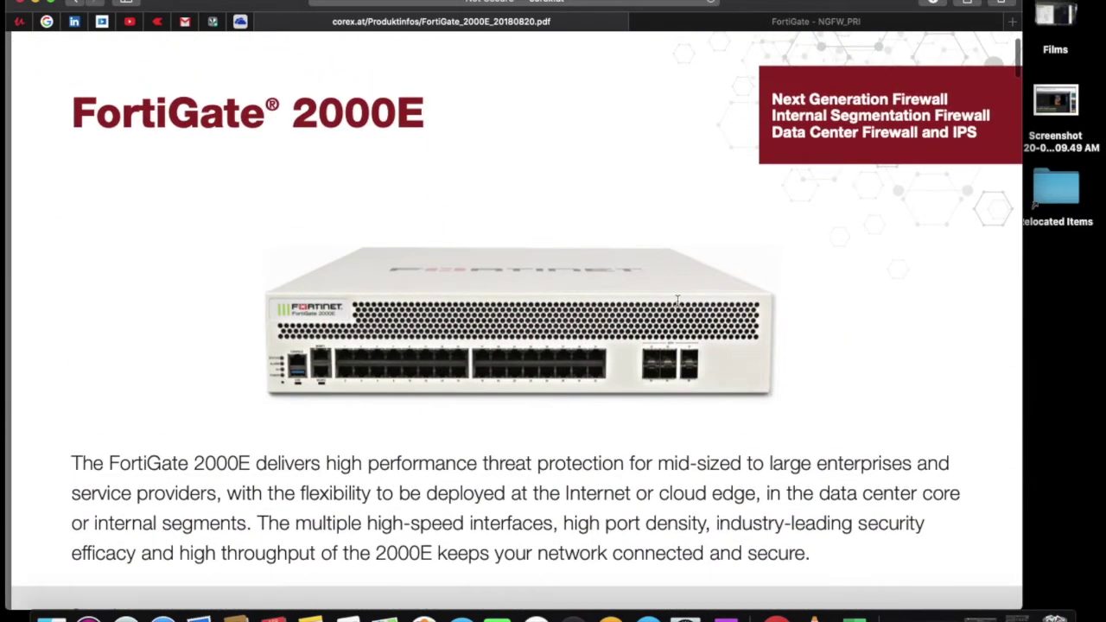
Skim the datasheet's hardware, services, specifications and deployment sections, and return to the product overview on the first page.
scroll(561, 344, "down", 10)
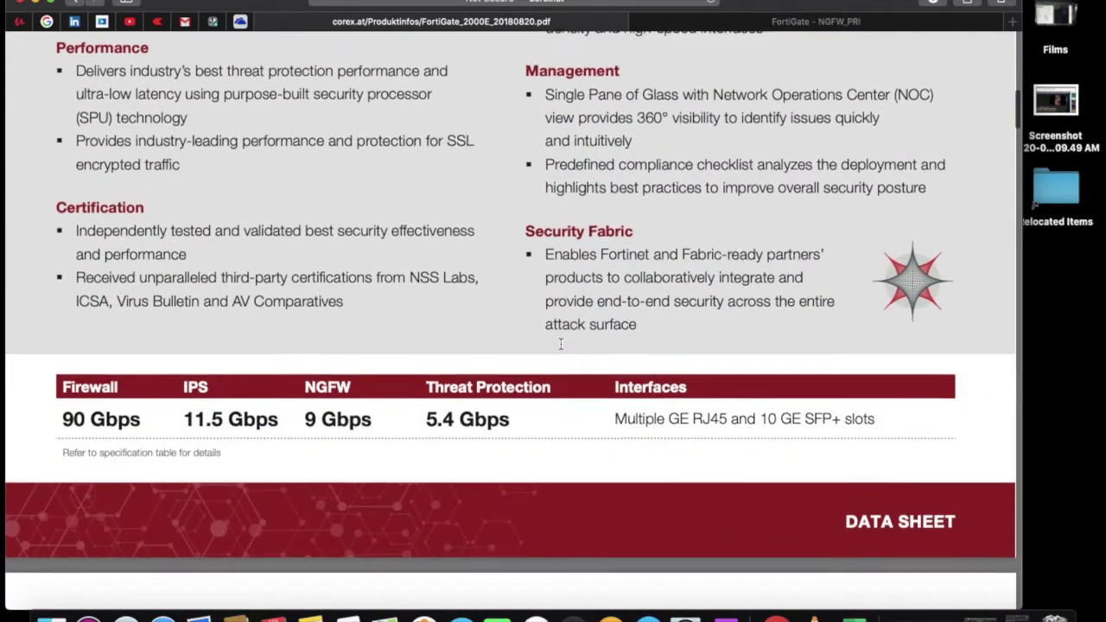
scroll(561, 344, "down", 15)
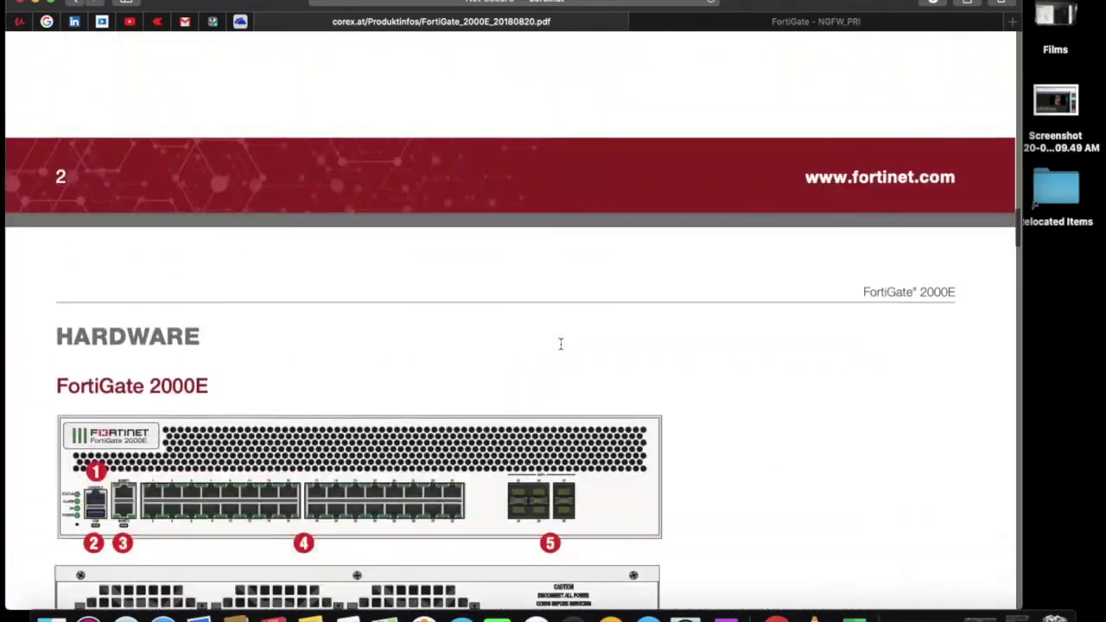
scroll(561, 344, "down", 20)
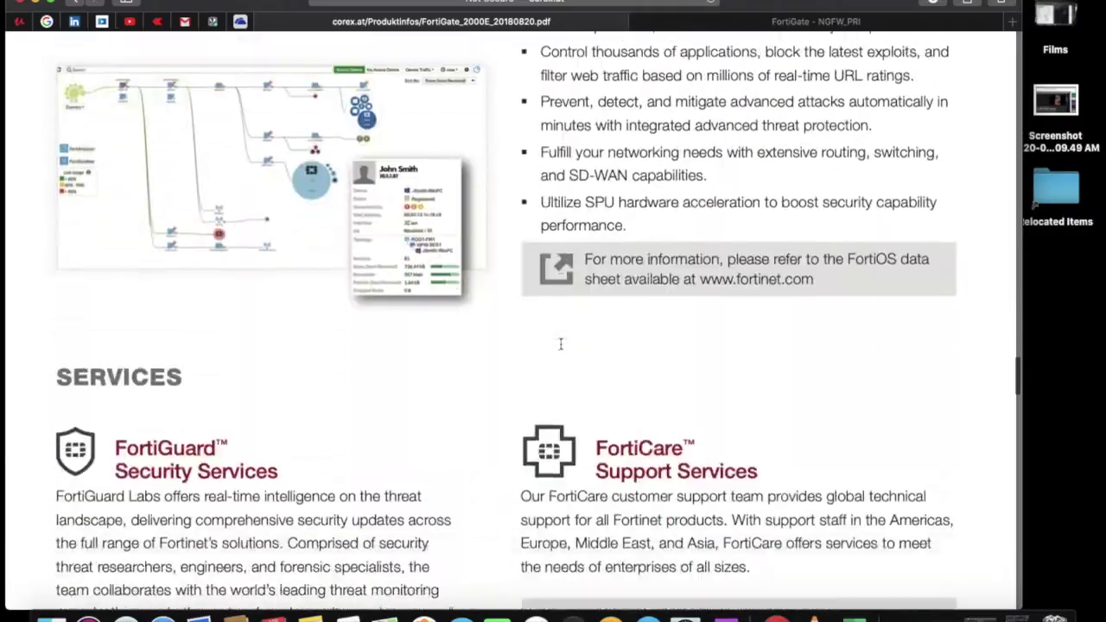
scroll(561, 344, "down", 5)
scroll(561, 344, "up", 4)
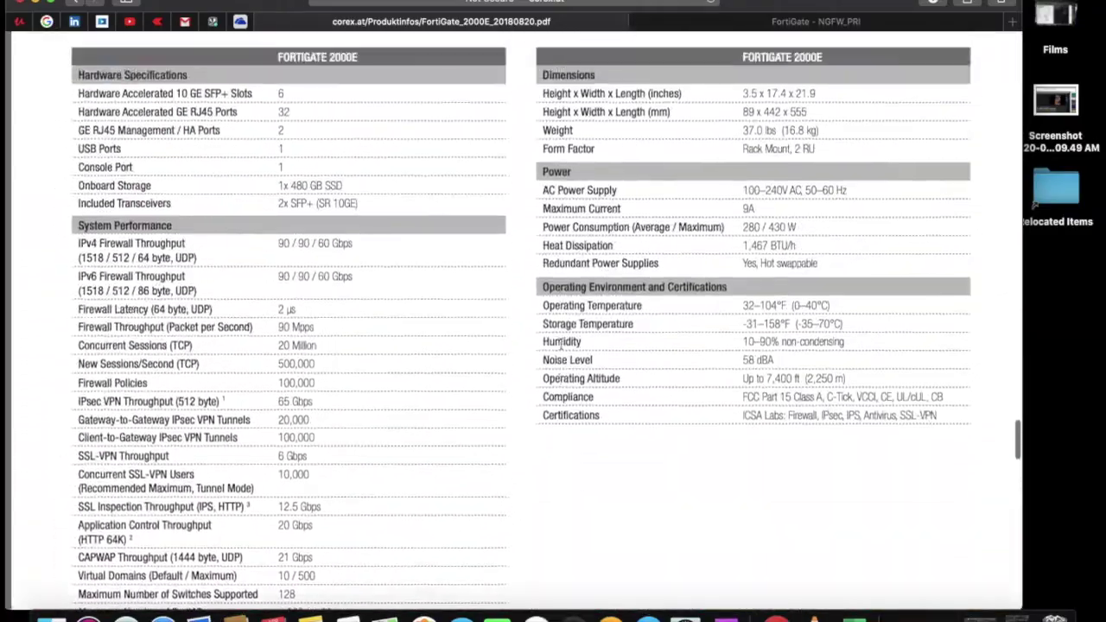
scroll(561, 344, "up", 20)
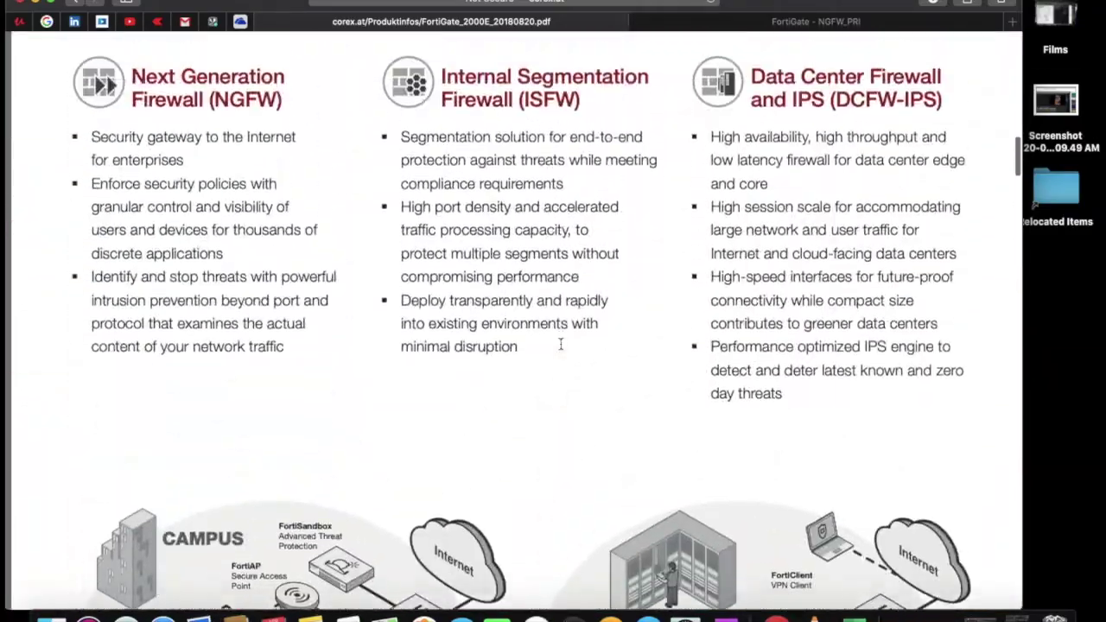
scroll(561, 344, "up", 8)
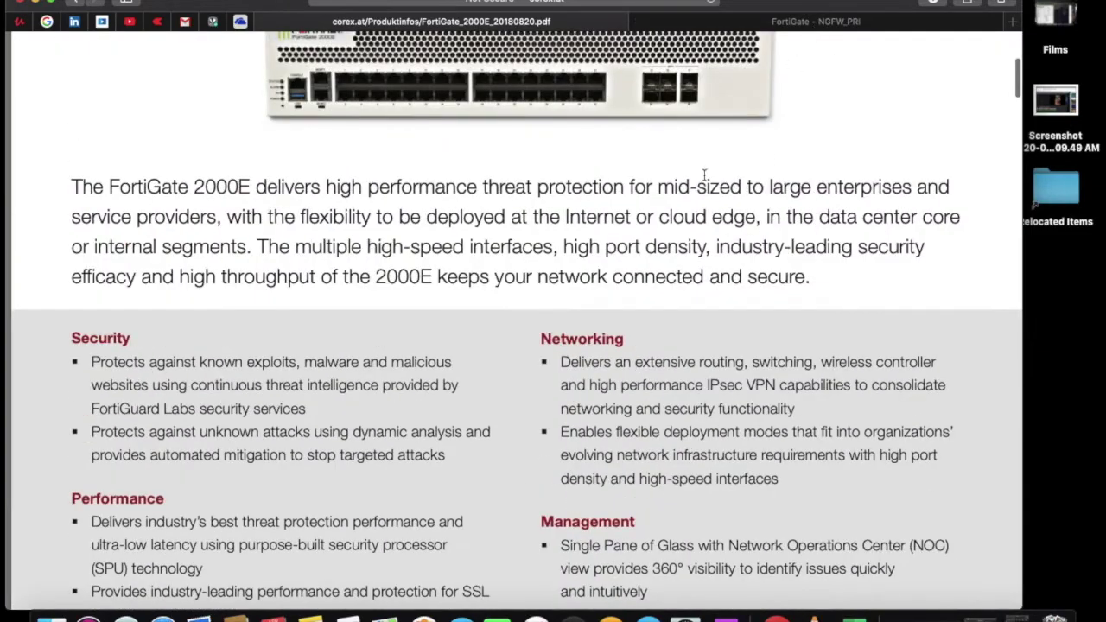
scroll(724, 154, "up", 8)
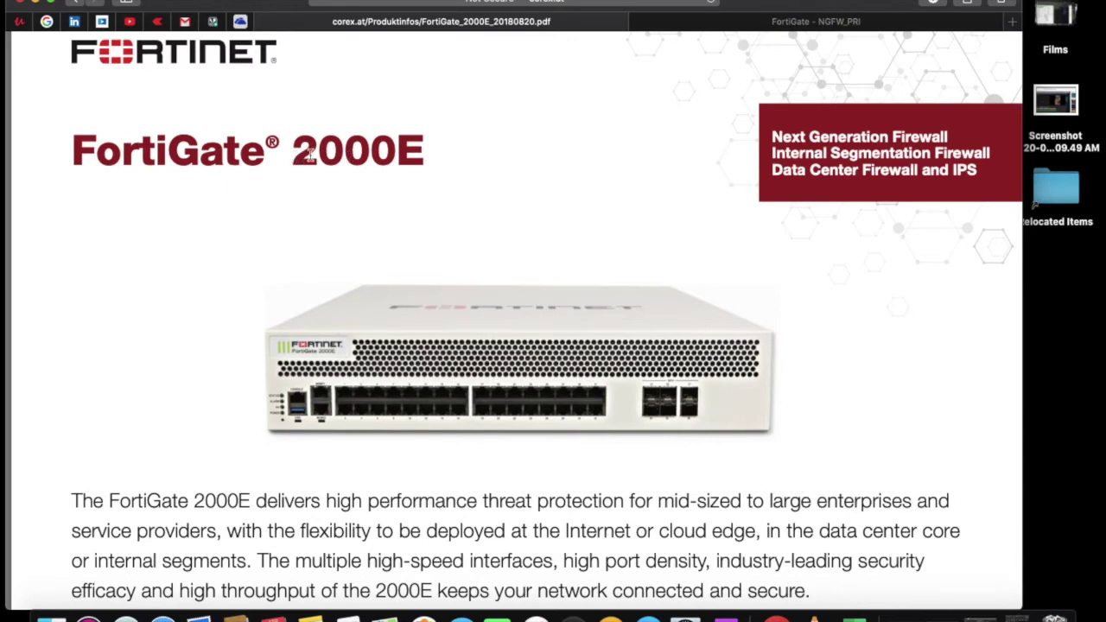
Switch to the FortiGate NGFW_PRI management page and view its Status dashboard.
left_click(793, 26)
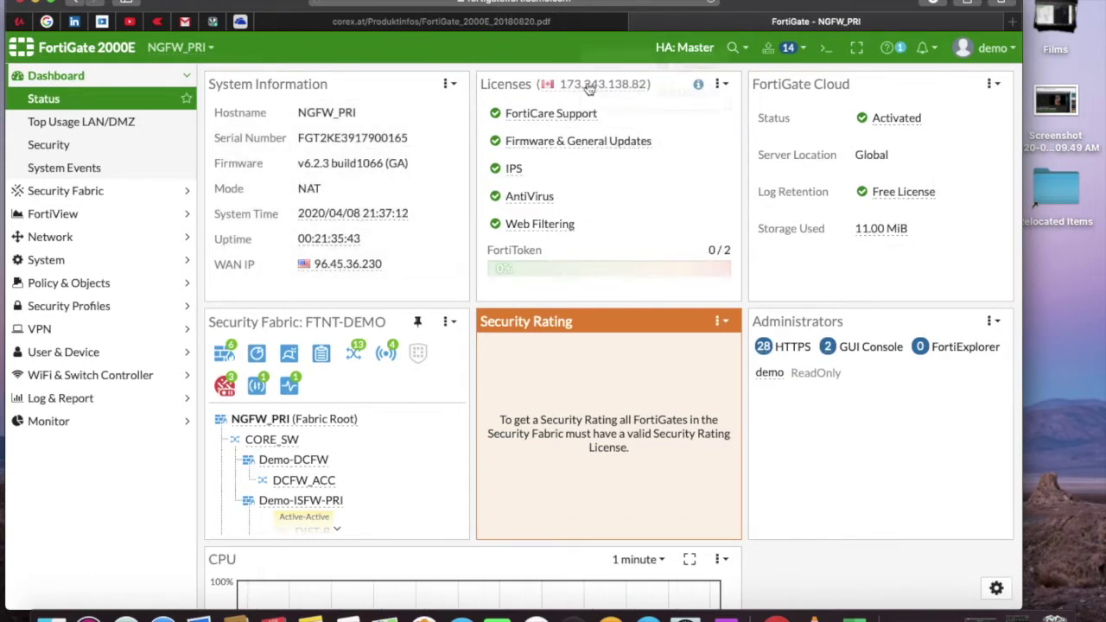
mouse_move(536, 185)
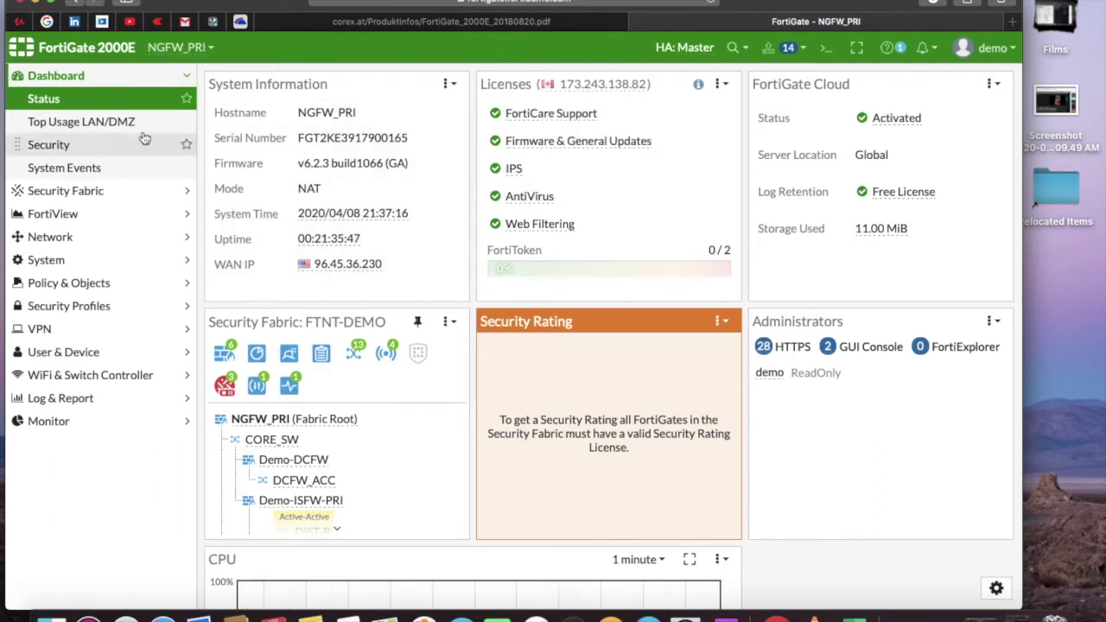
left_click(64, 80)
left_click(64, 80)
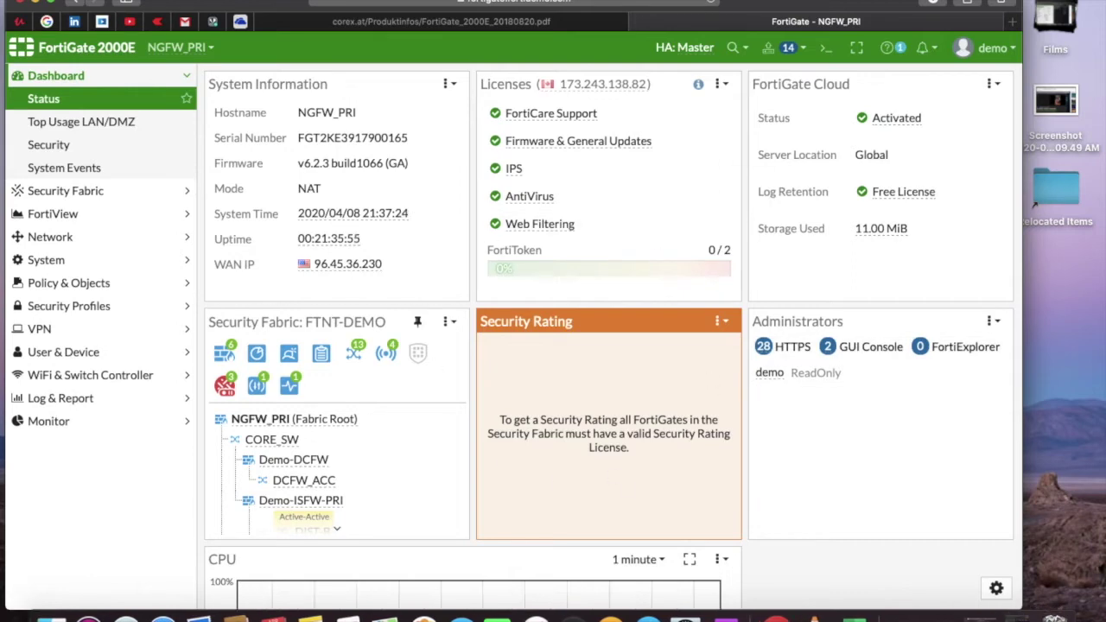
Review the available dashboard widgets and the interface choices for Interface Bandwidth, and close the widget selection without adding one.
left_click(992, 593)
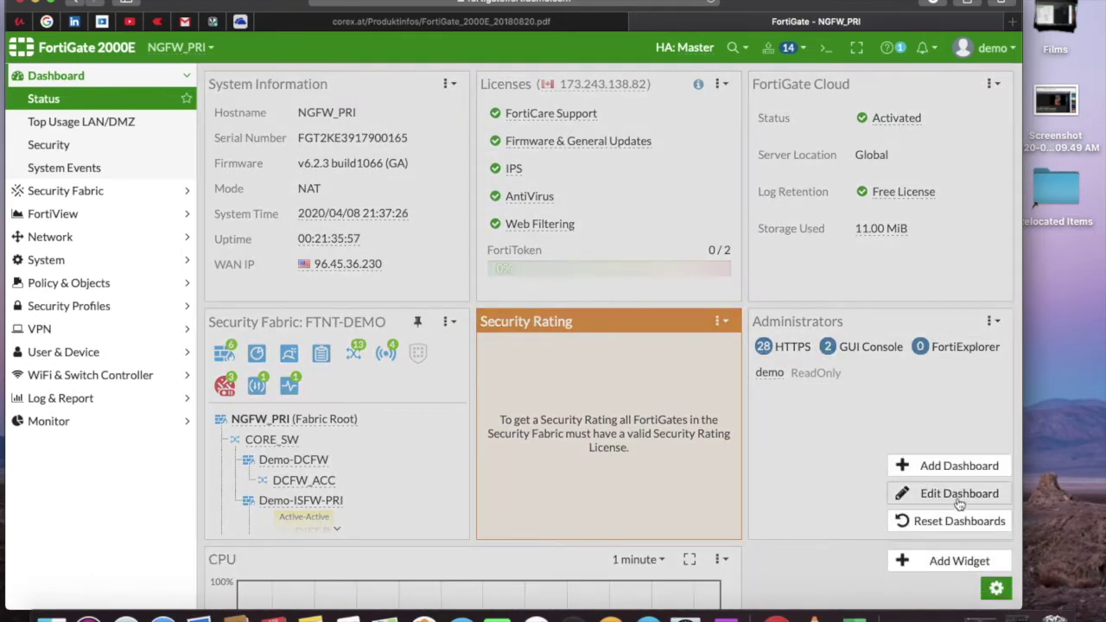
left_click(956, 563)
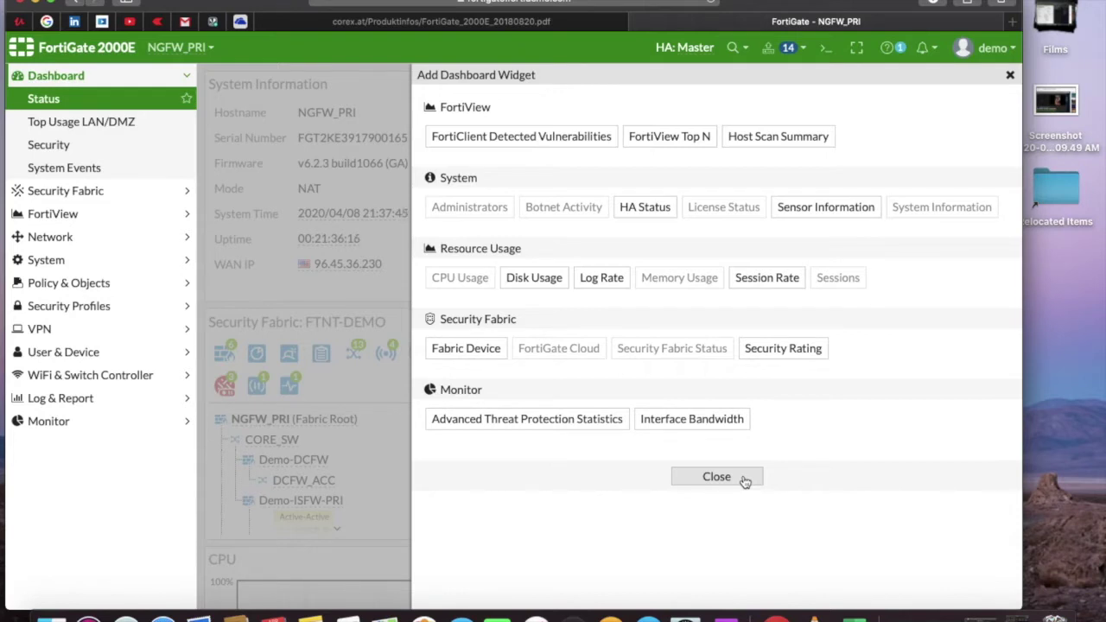
left_click(716, 426)
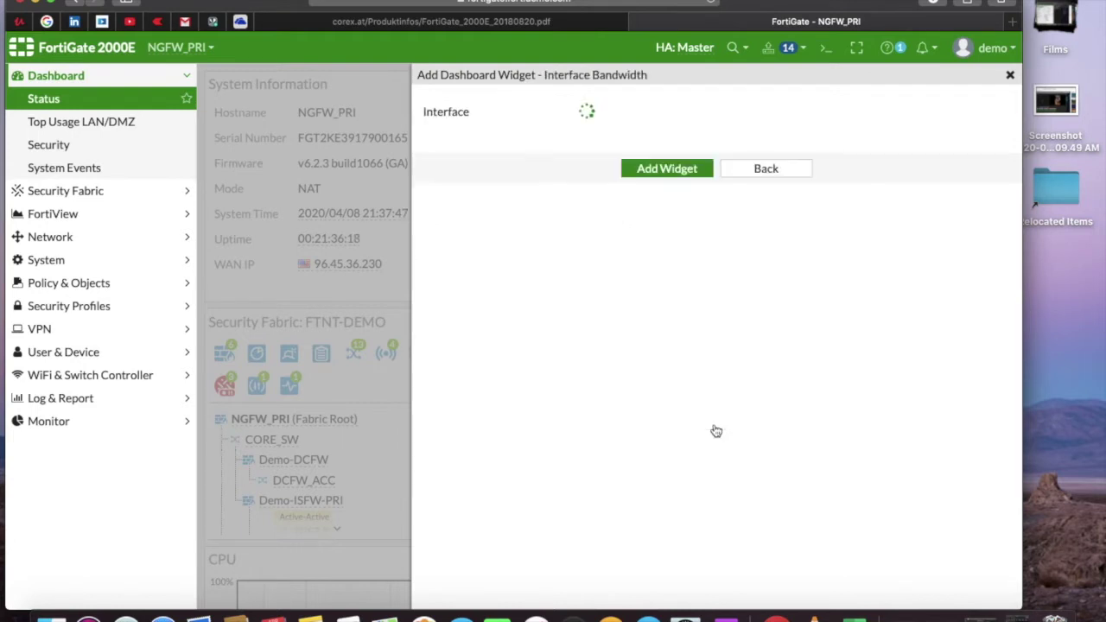
left_click(679, 113)
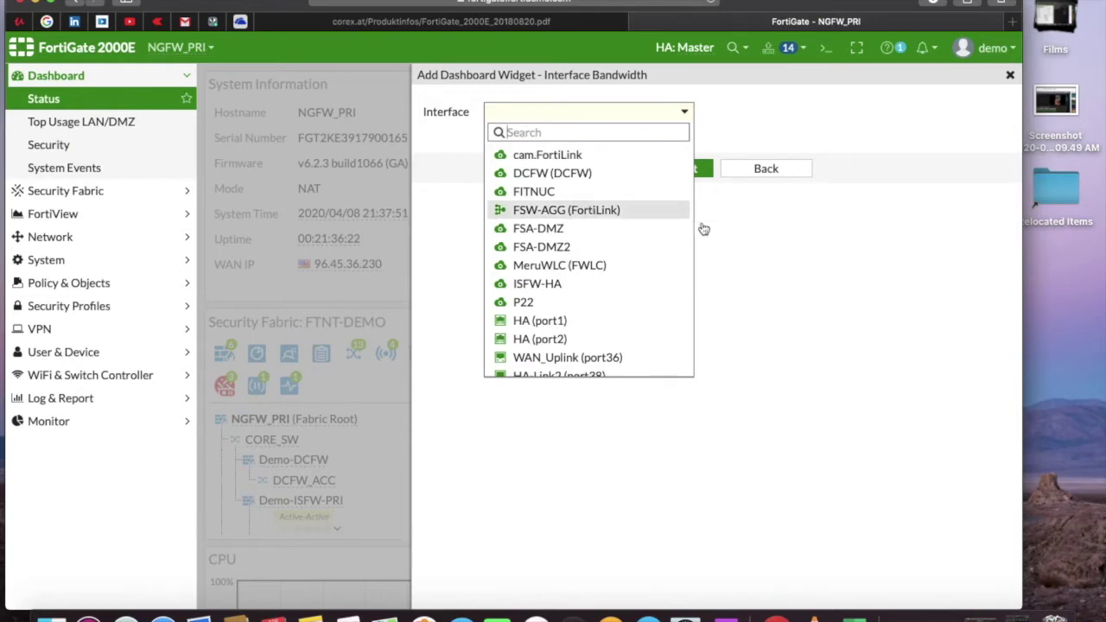
left_click(775, 226)
left_click(800, 170)
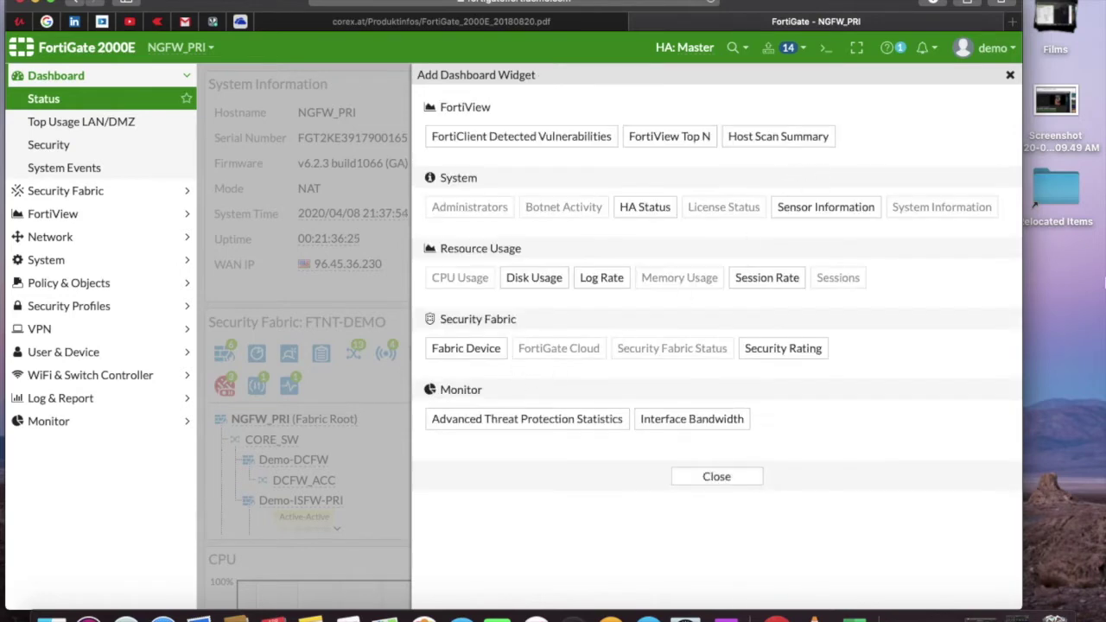
left_click(1010, 76)
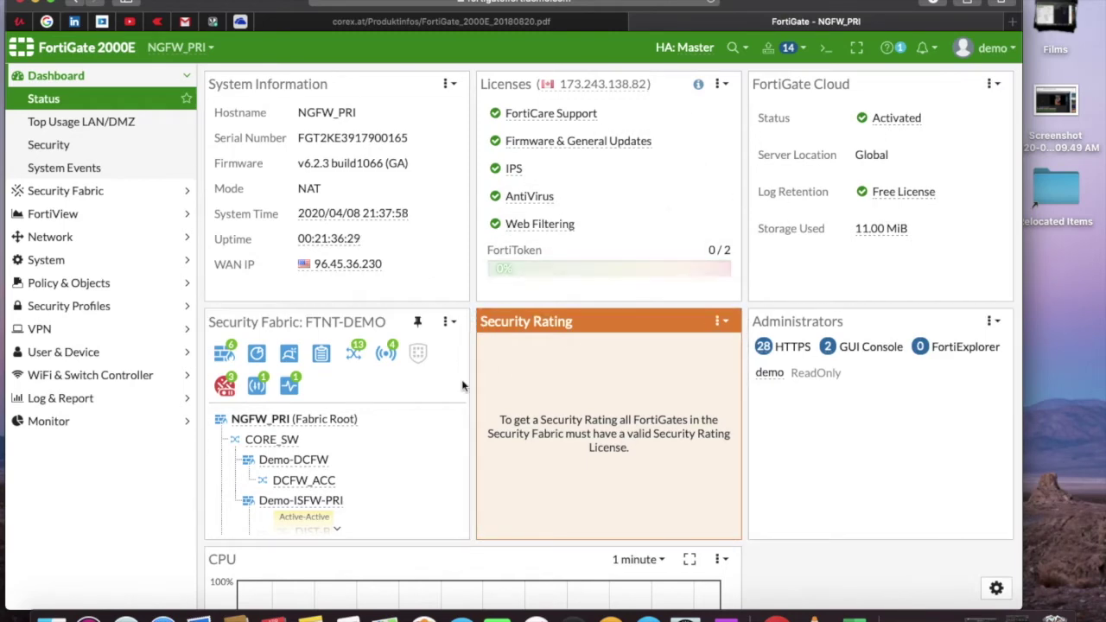
Look over the CPU and Memory usage widgets on the Status dashboard.
scroll(484, 447, "down", 6)
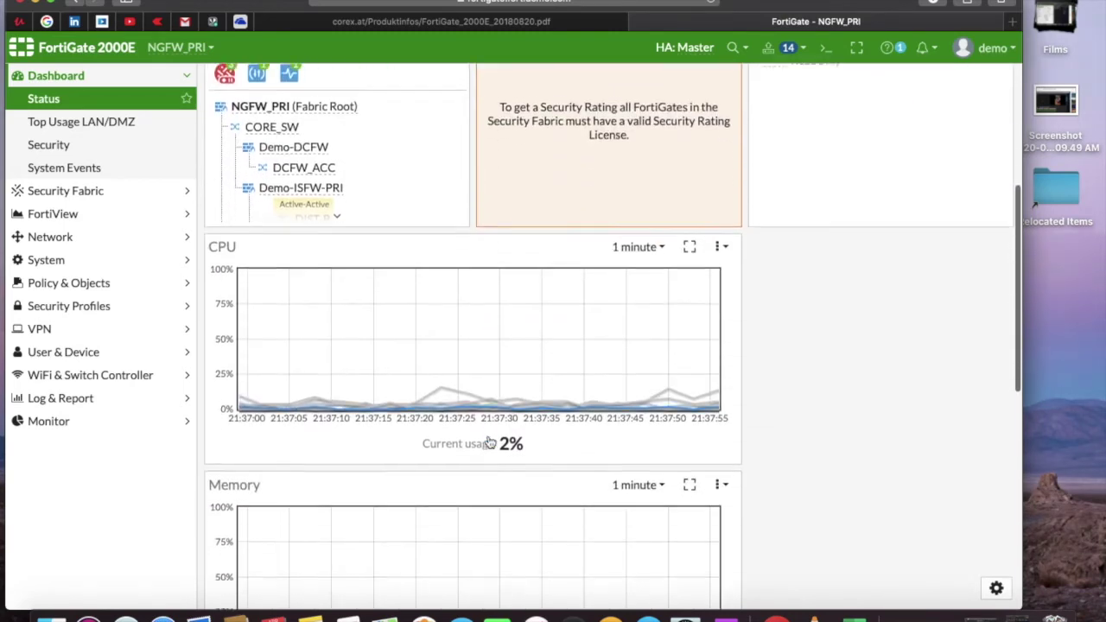
scroll(486, 444, "down", 2)
scroll(486, 444, "up", 8)
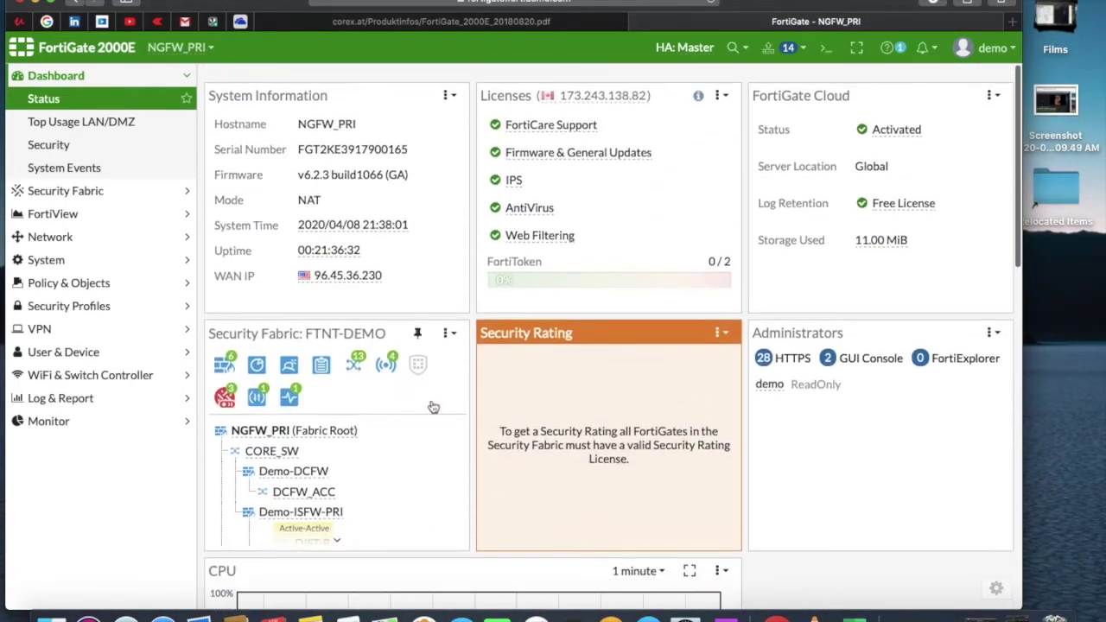
Collapse the Dashboard section and open the firewall's network Interfaces page.
left_click(97, 85)
left_click(95, 79)
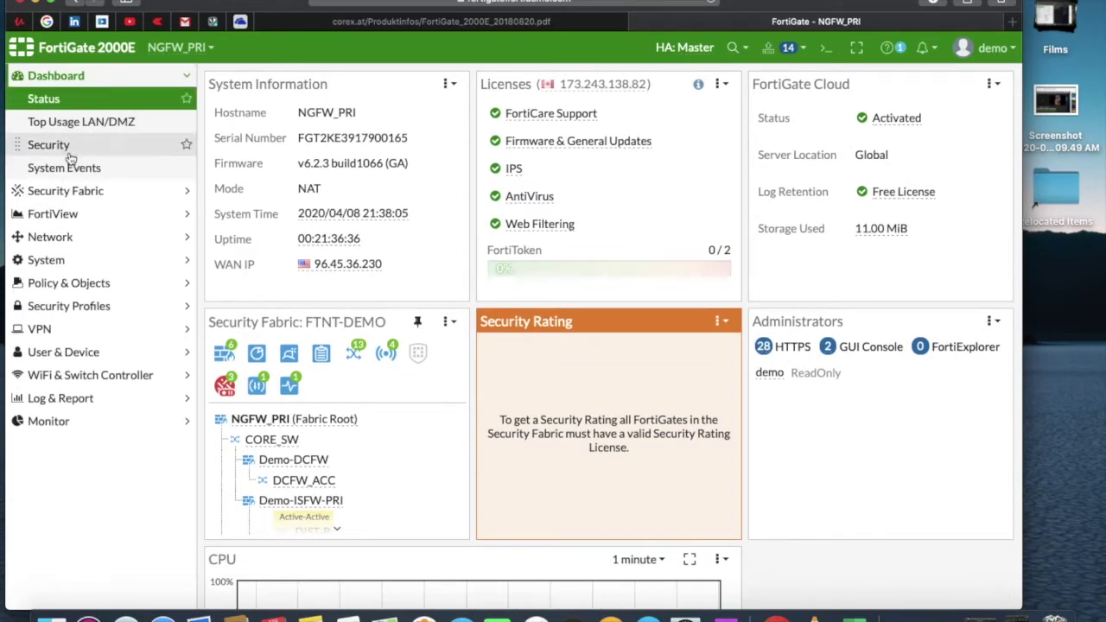
left_click(99, 78)
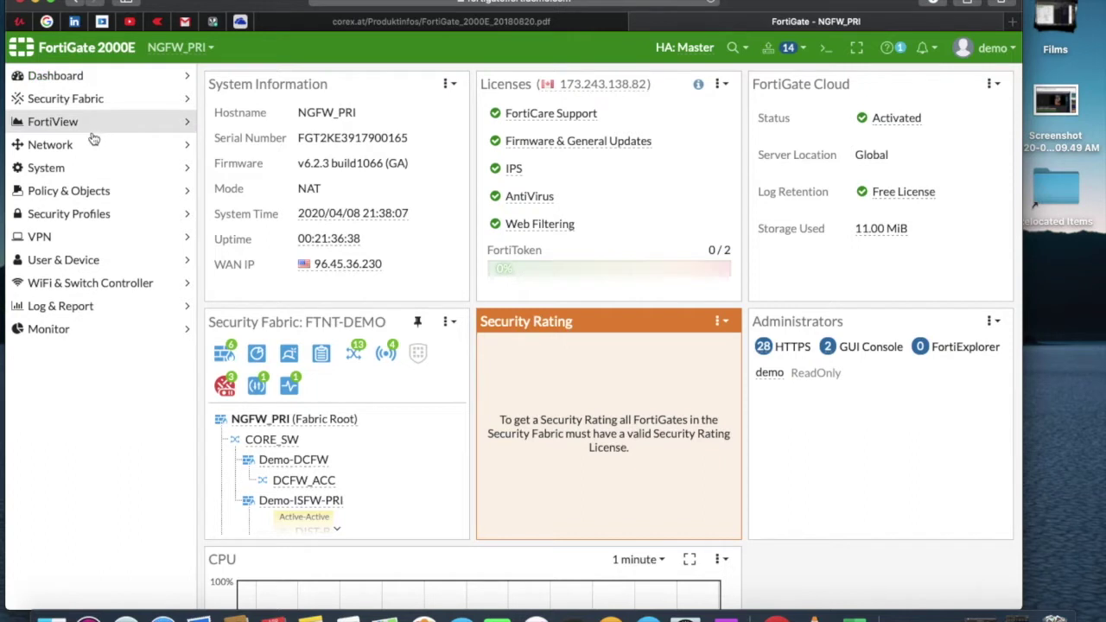
left_click(92, 145)
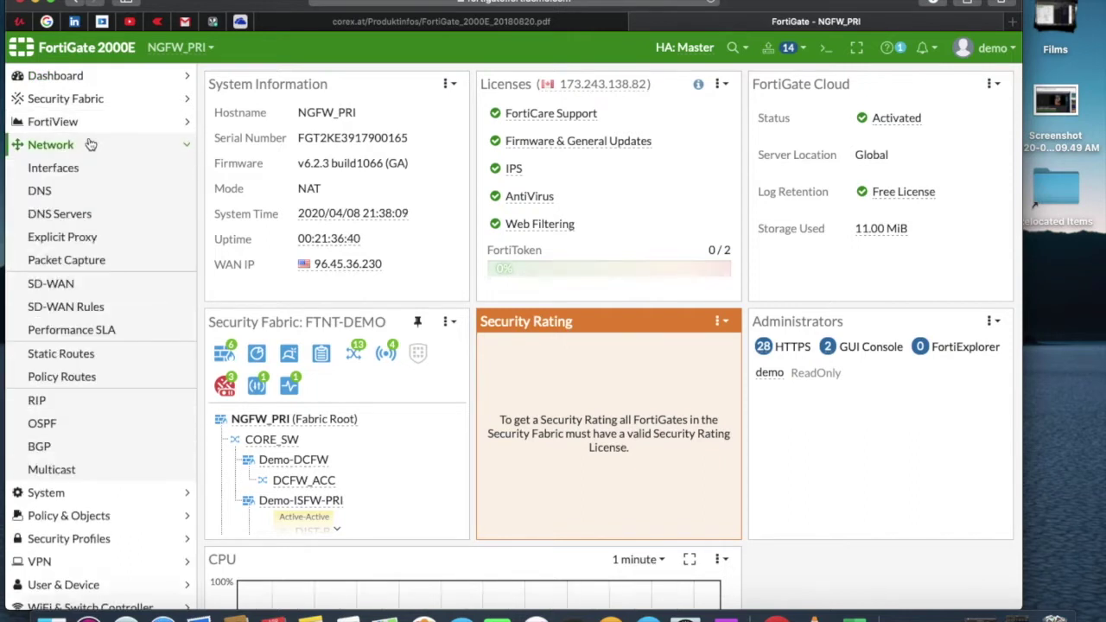
left_click(76, 166)
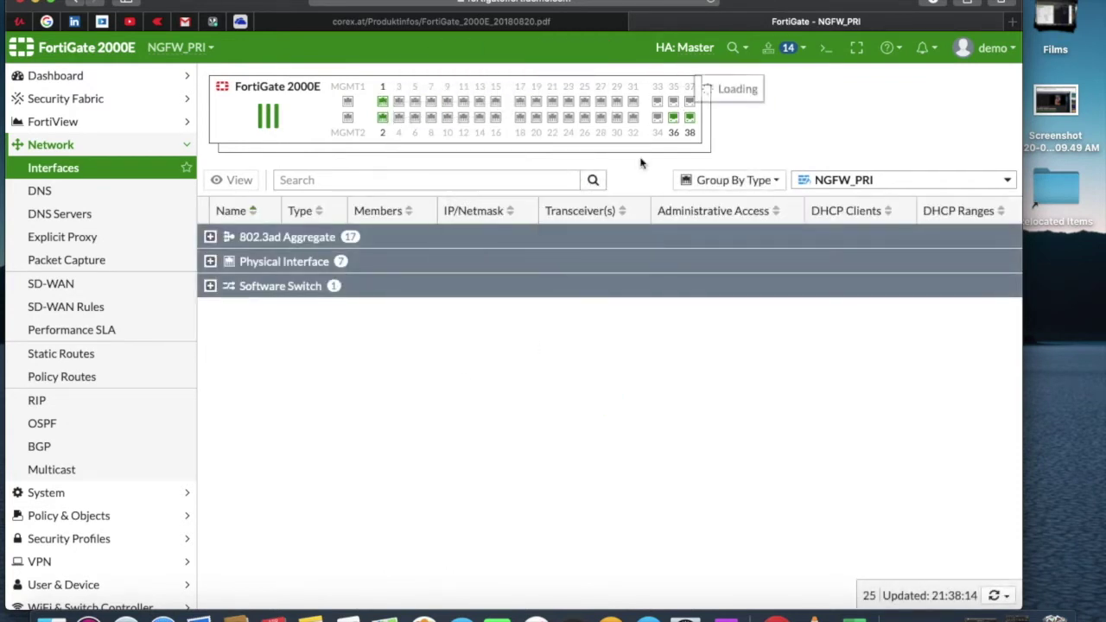
Expand the Physical Interface group, review its ports, and select the HA (port1) interface.
left_click(209, 263)
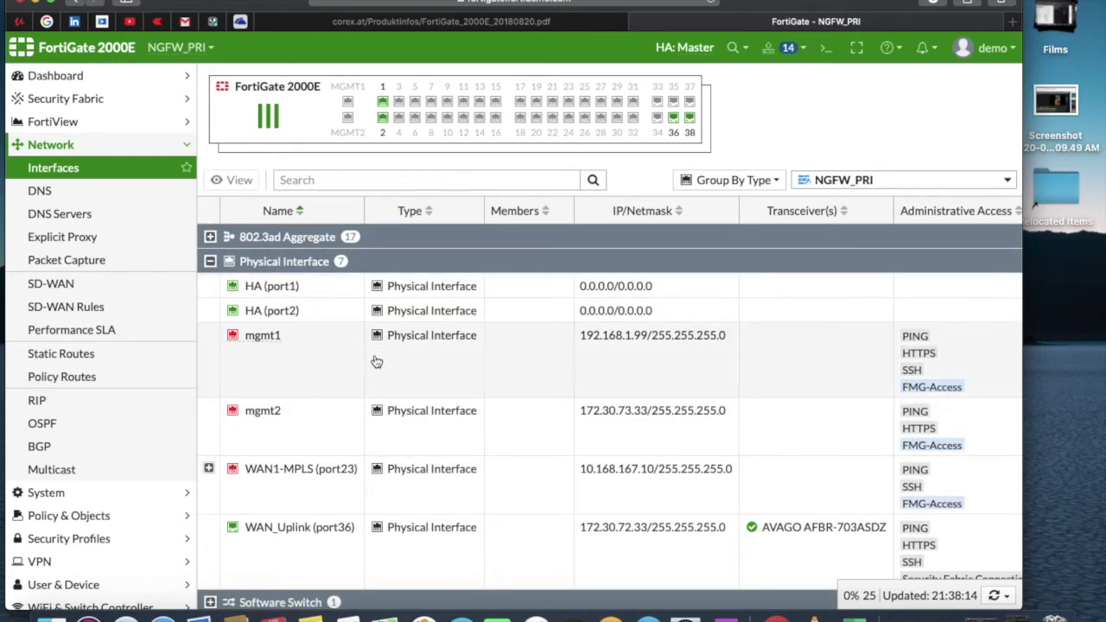
scroll(395, 417, "down", 1)
scroll(395, 418, "up", 1)
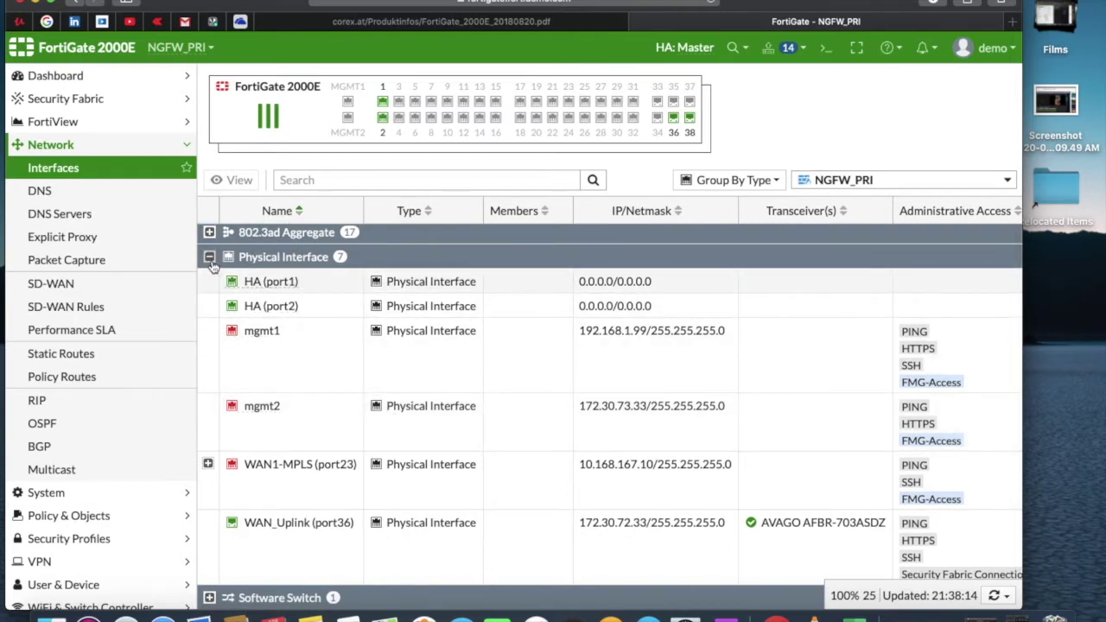
scroll(364, 284, "up", 1)
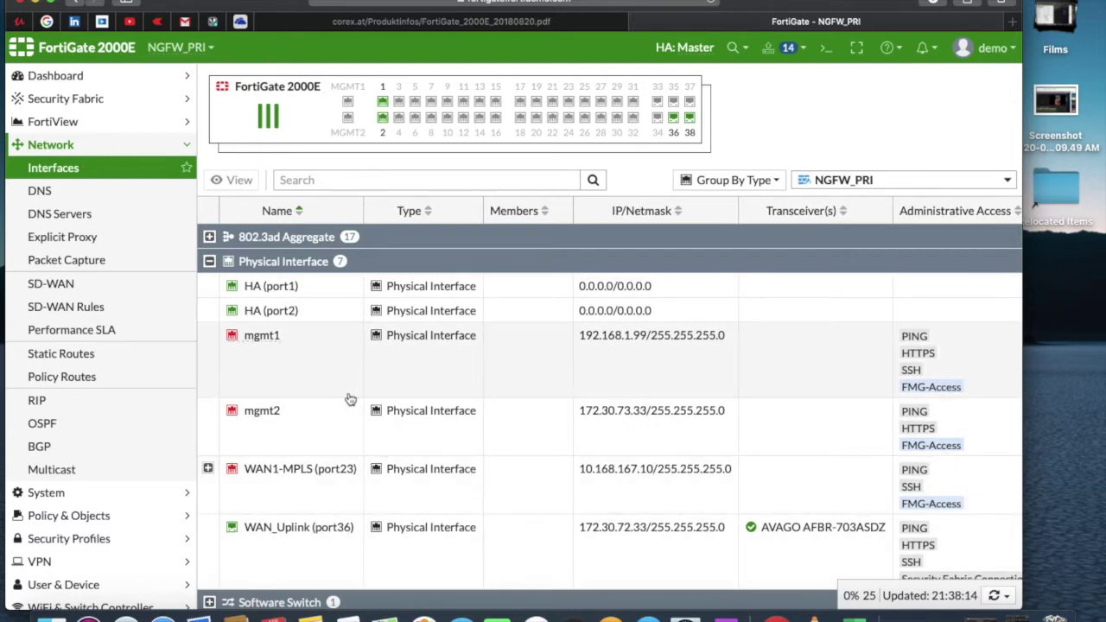
scroll(354, 398, "down", 1)
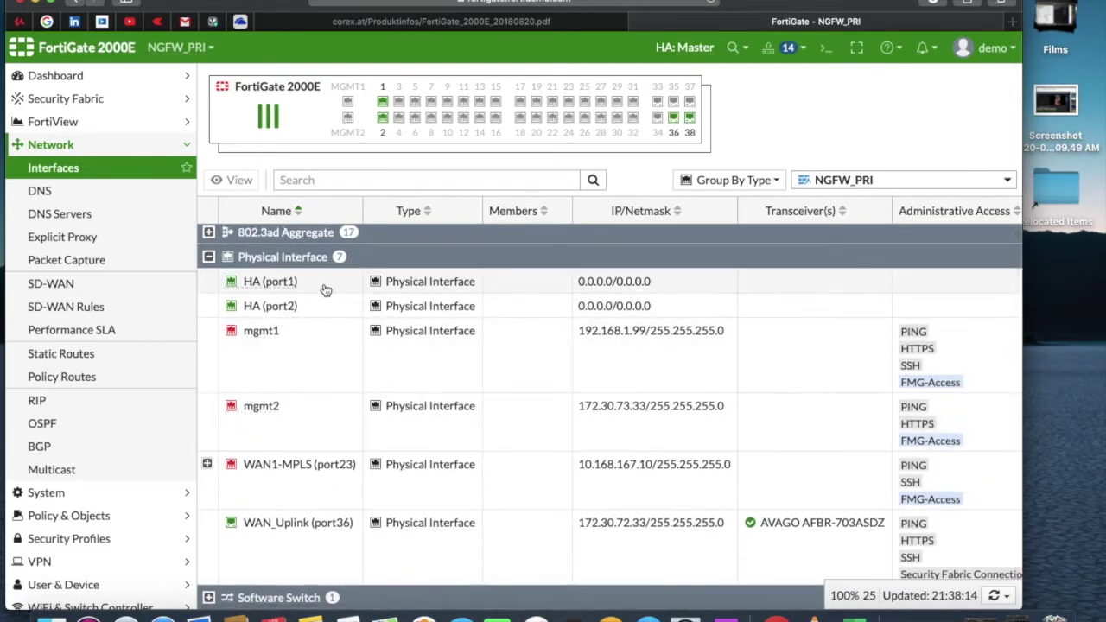
left_click(320, 287)
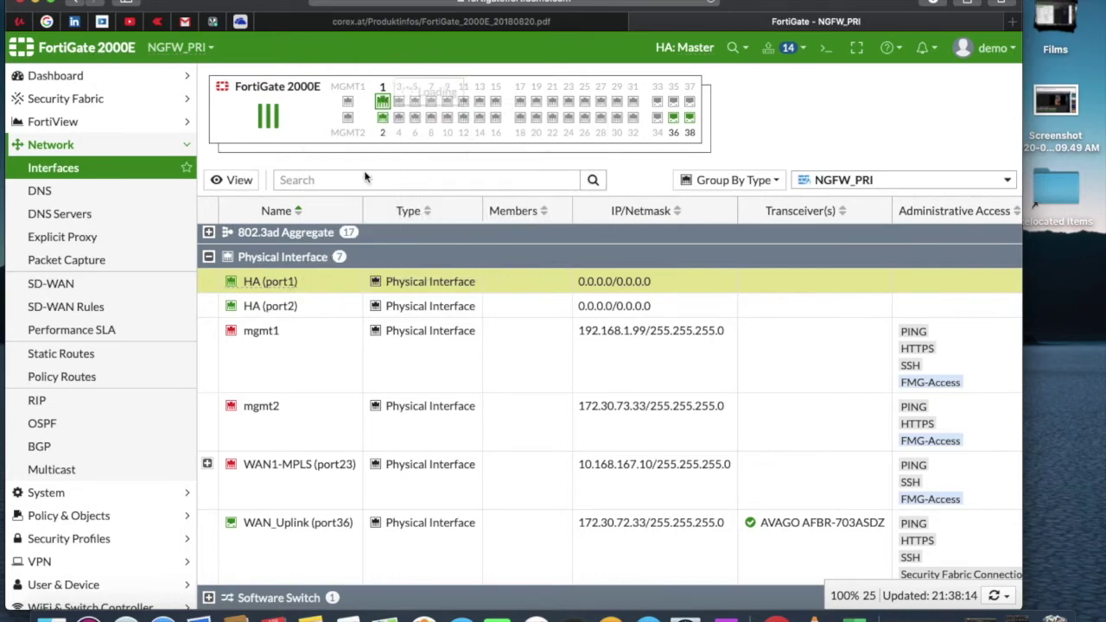
Go through the mgmt1, mgmt2, WAN1-MPLS and WAN_Uplink physical interfaces, and open the WAN1-MPLS (port23) interface's settings.
left_click(317, 350)
left_click(320, 427)
left_click(322, 480)
left_click(325, 548)
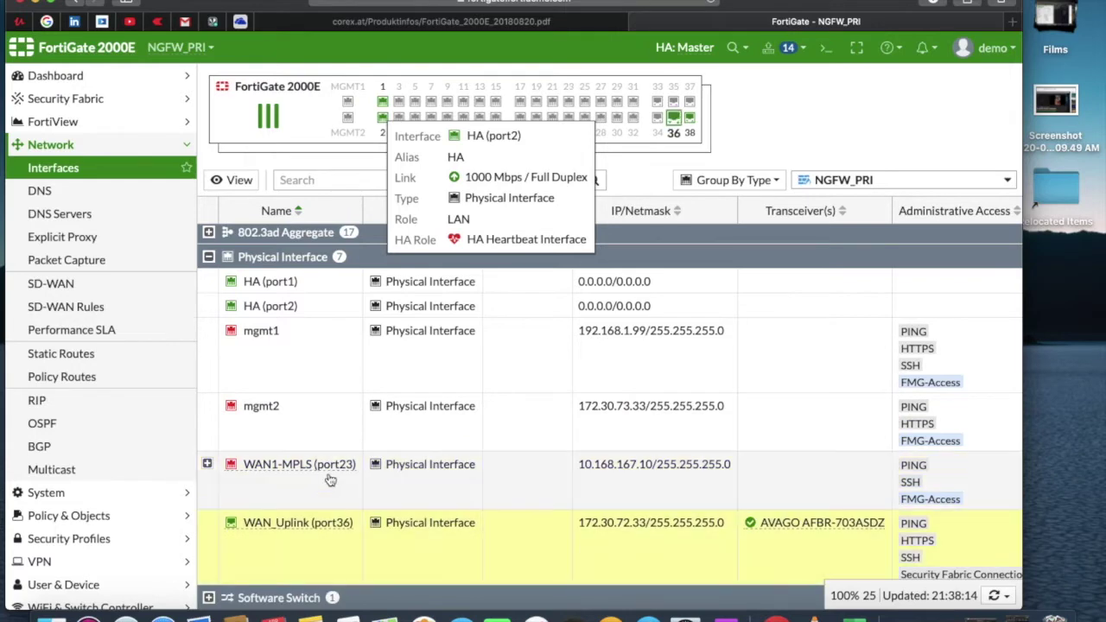
left_click(568, 102)
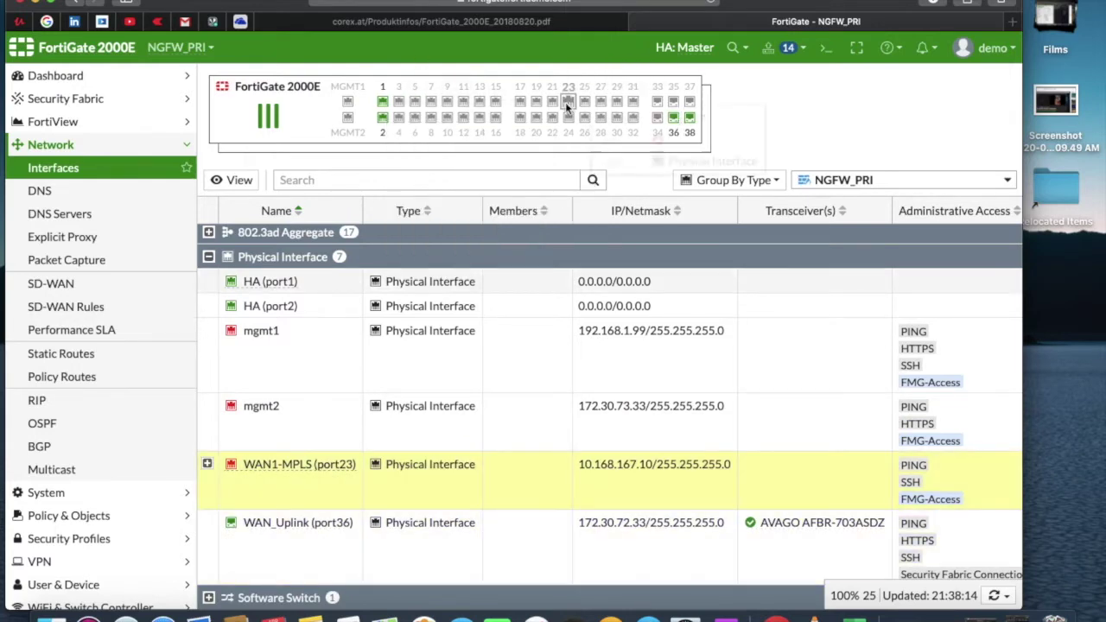
double_click(407, 481)
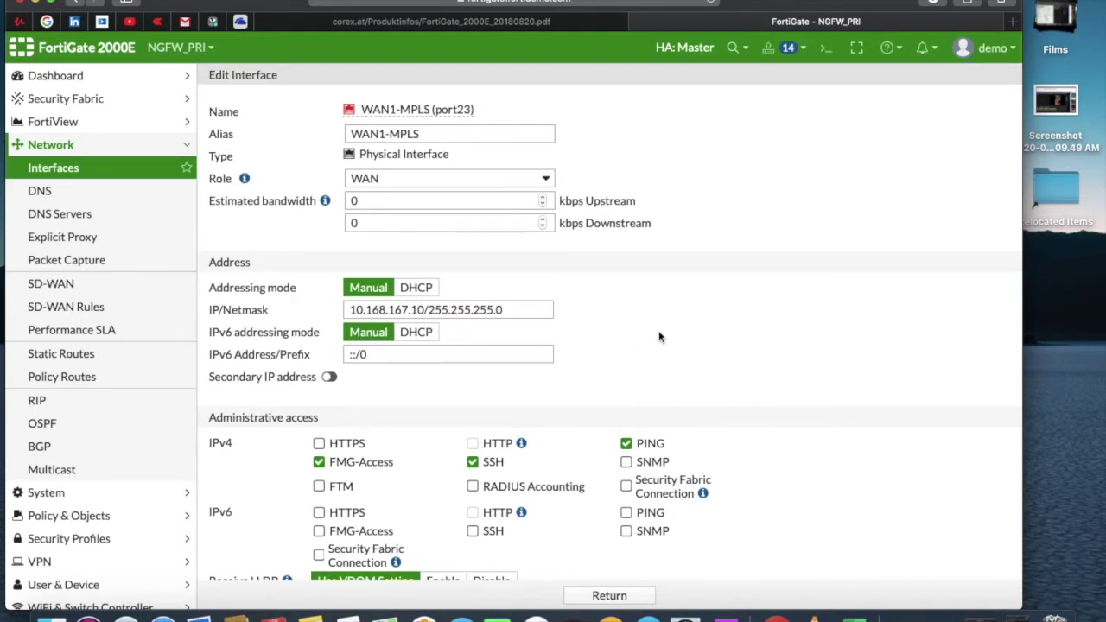
Review the WAN1-MPLS interface's settings and the available Role choices, leaving the role on WAN.
scroll(659, 337, "down", 5)
scroll(659, 336, "up", 5)
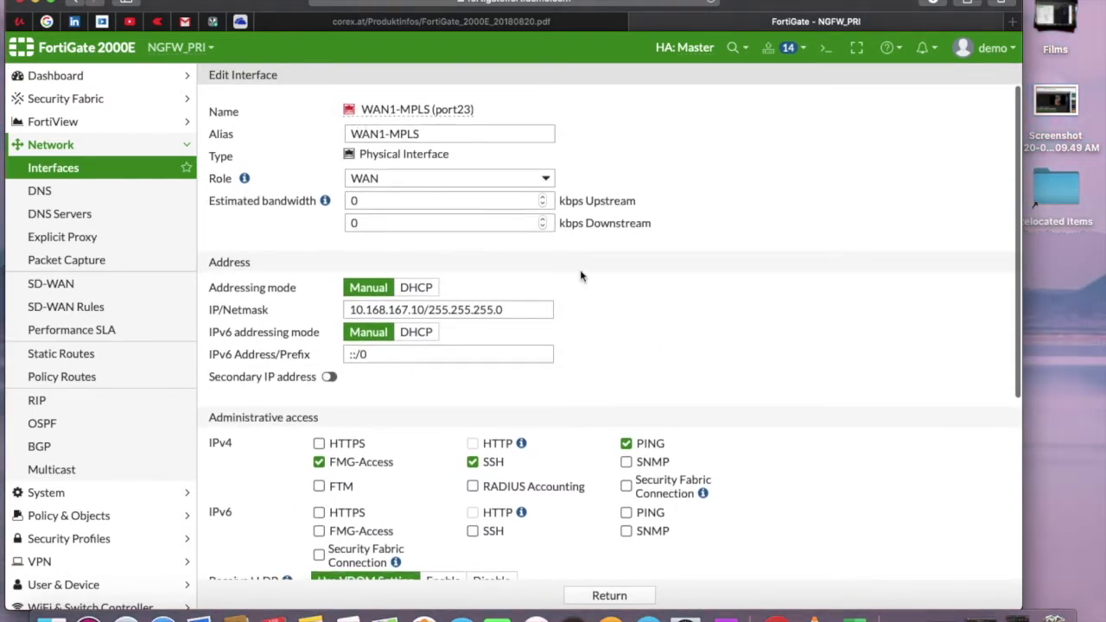
left_click(546, 180)
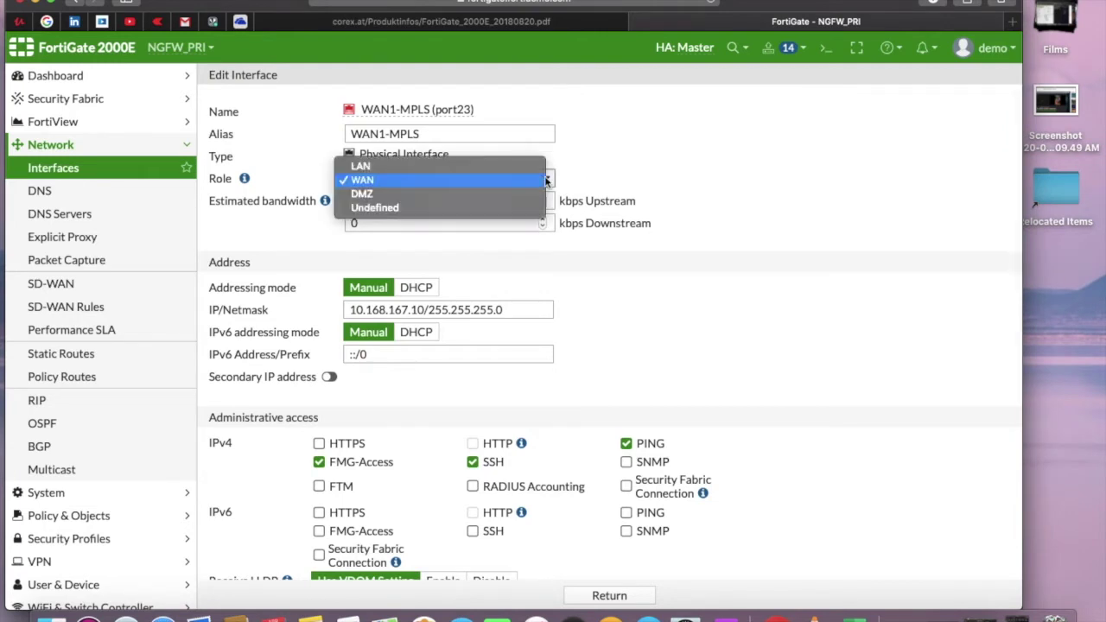
left_click(629, 168)
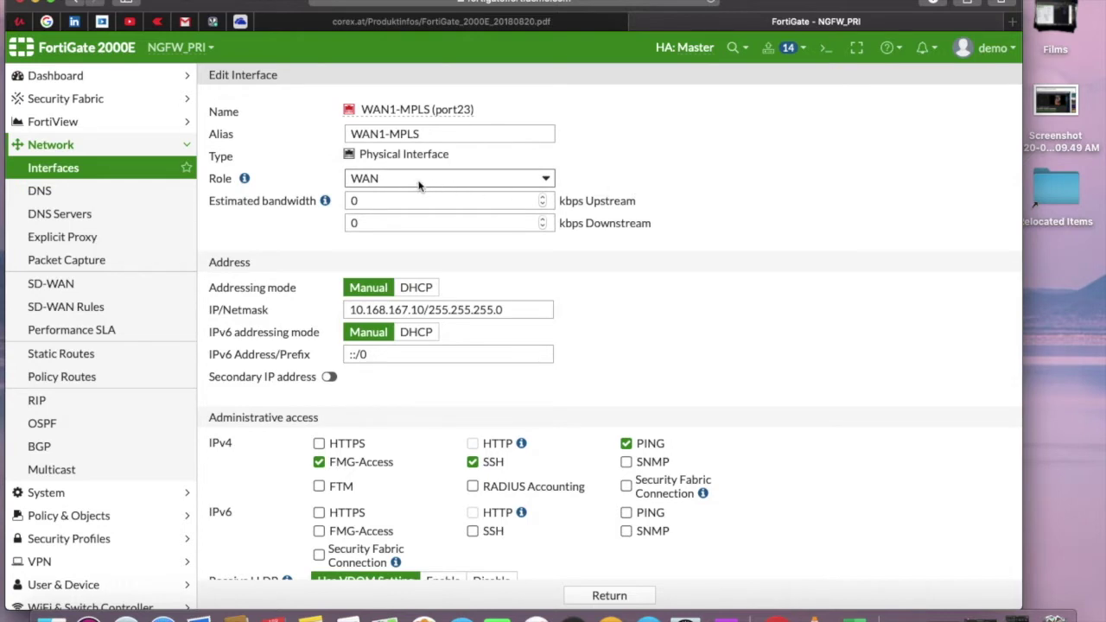
scroll(726, 297, "down", 5)
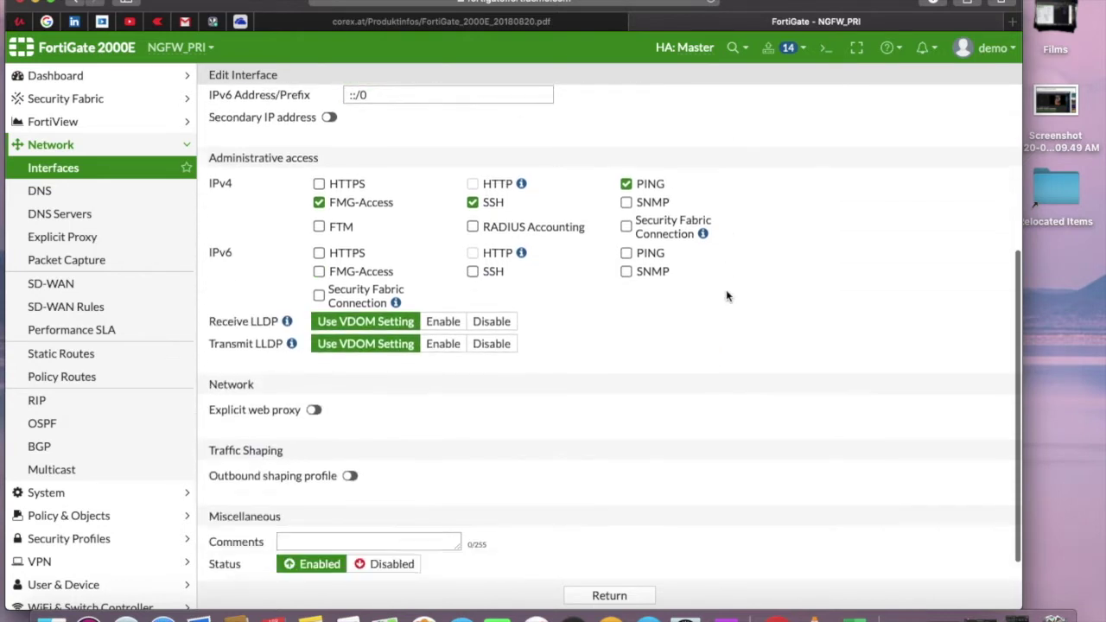
scroll(726, 297, "up", 5)
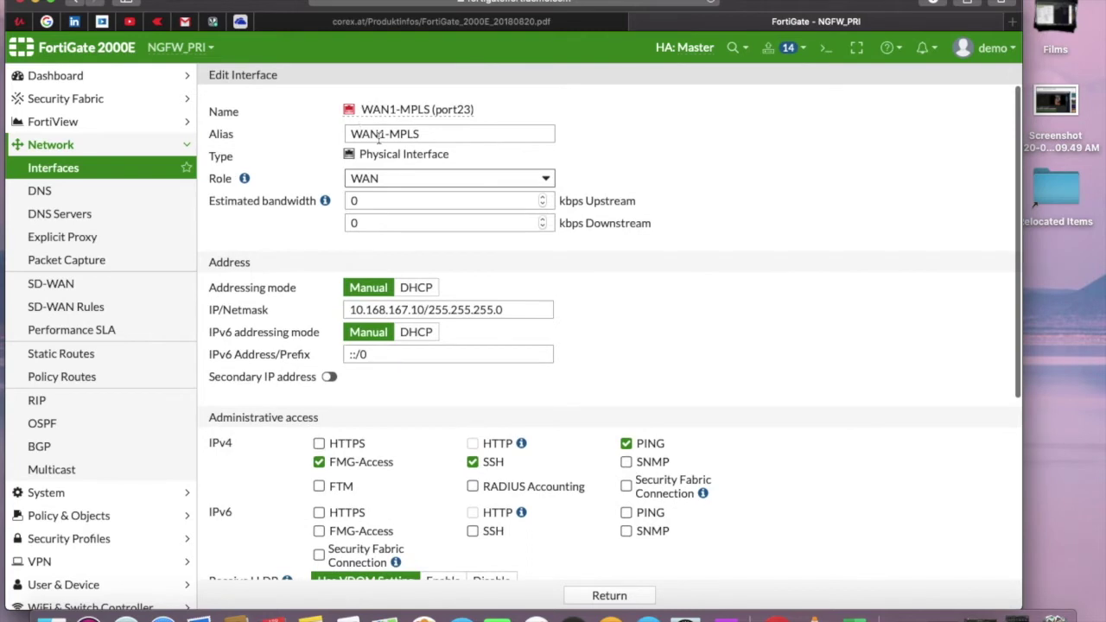
Examine the WAN1-MPLS interface's addressing, administrative access such as IPv4 SSH, LLDP, traffic shaping and status settings.
scroll(731, 330, "down", 4)
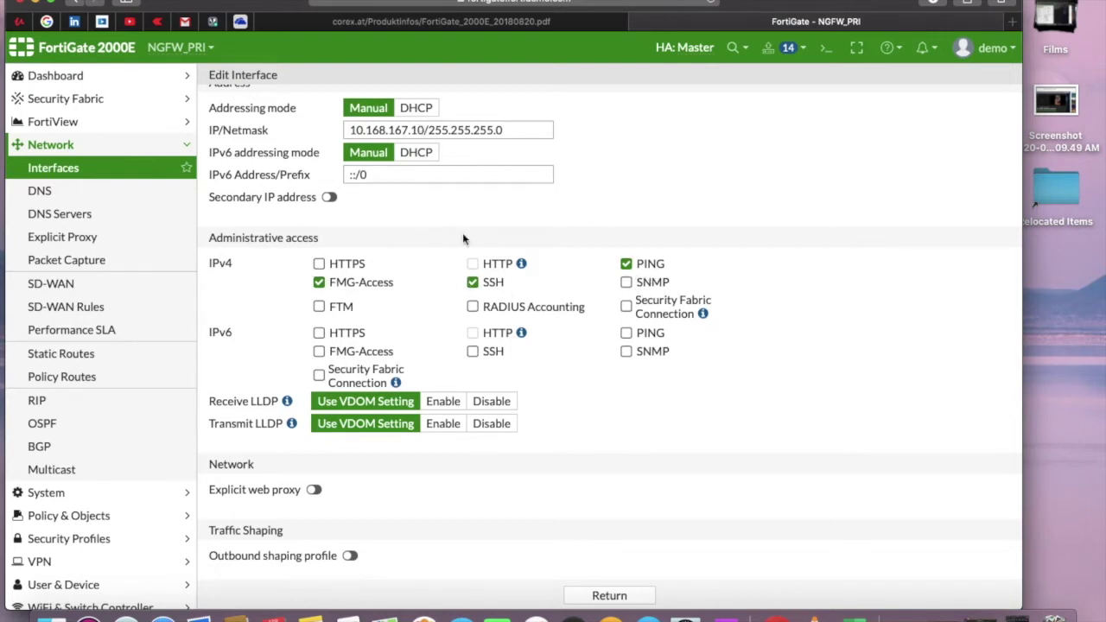
left_click(473, 283)
left_click(474, 283)
scroll(438, 242, "up", 1)
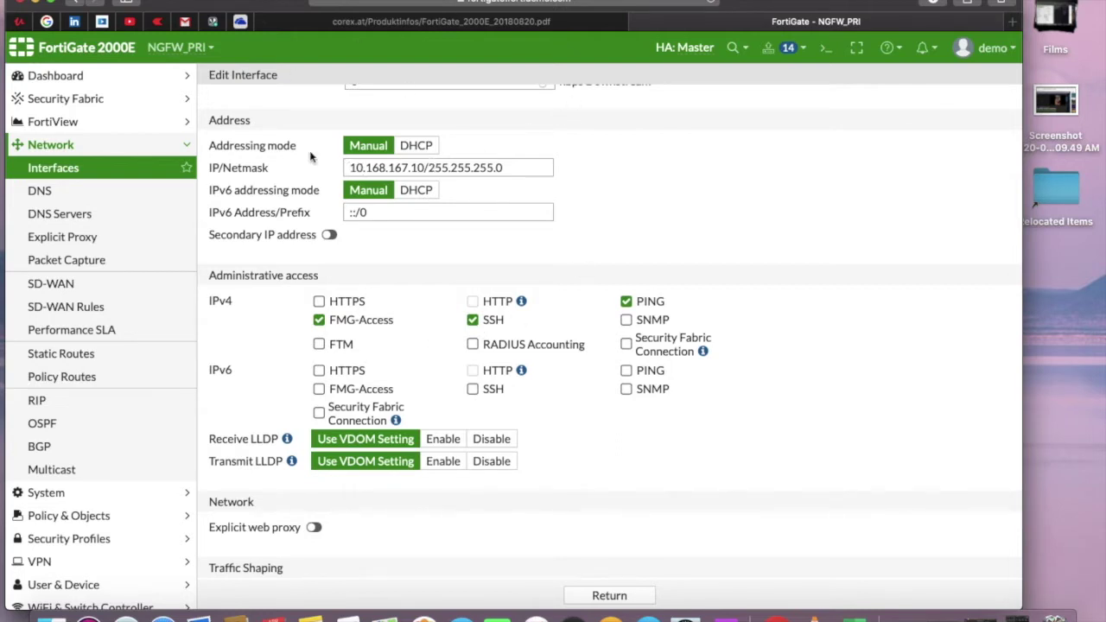
scroll(484, 343, "down", 3)
scroll(540, 340, "down", 1)
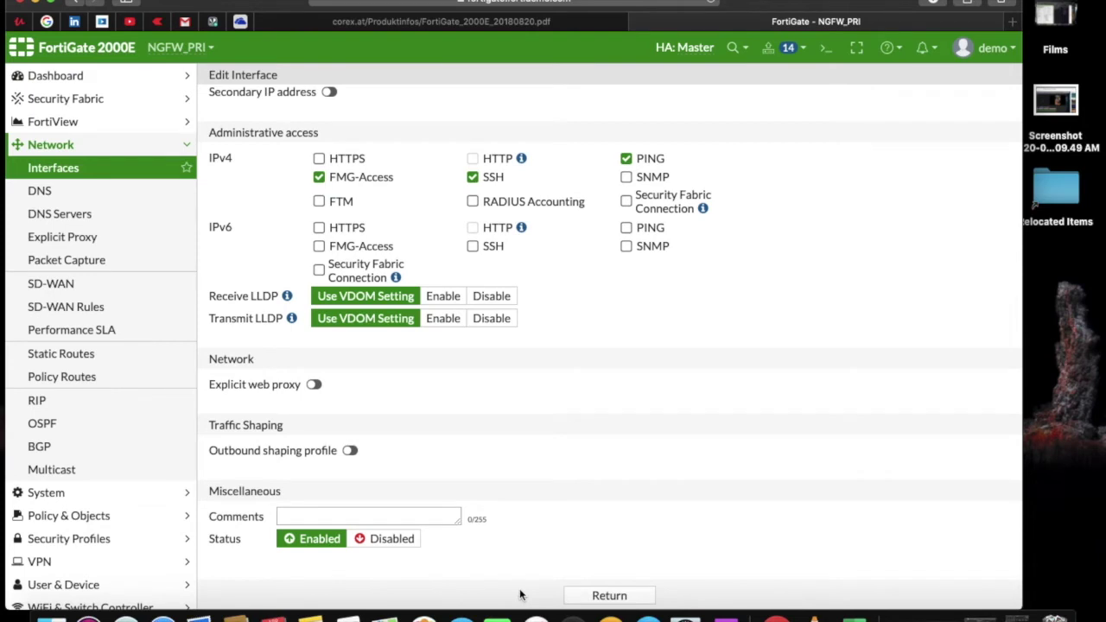
scroll(537, 280, "up", 5)
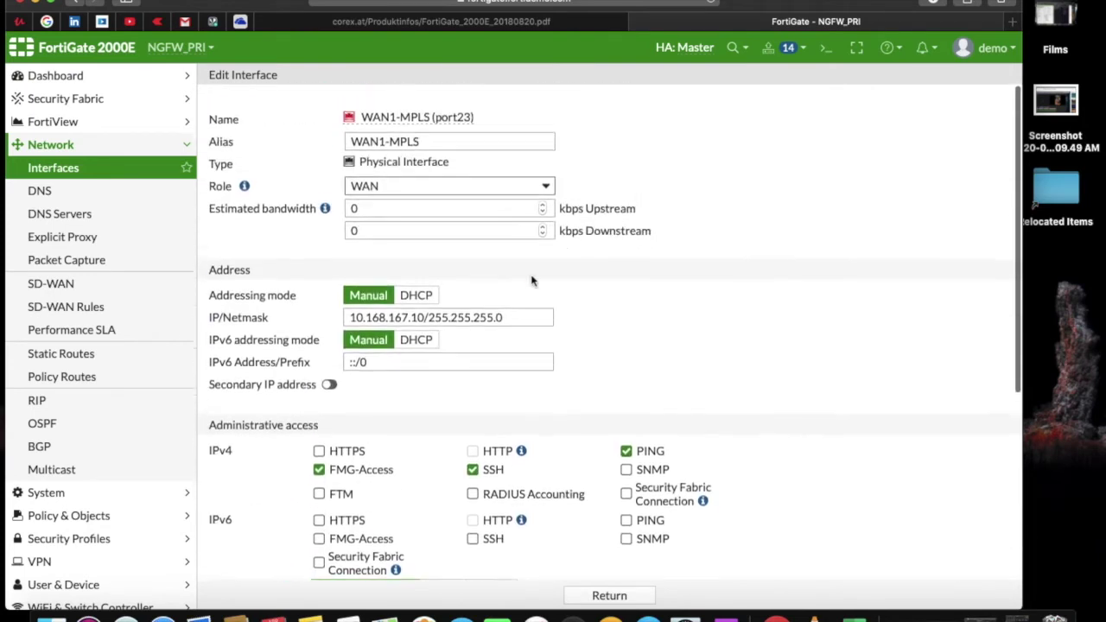
Return to the Interfaces list, switch from the Physical Interface group to the 802.3ad Aggregate group, and select FSW-AGG (FortiLink).
left_click(72, 194)
left_click(76, 169)
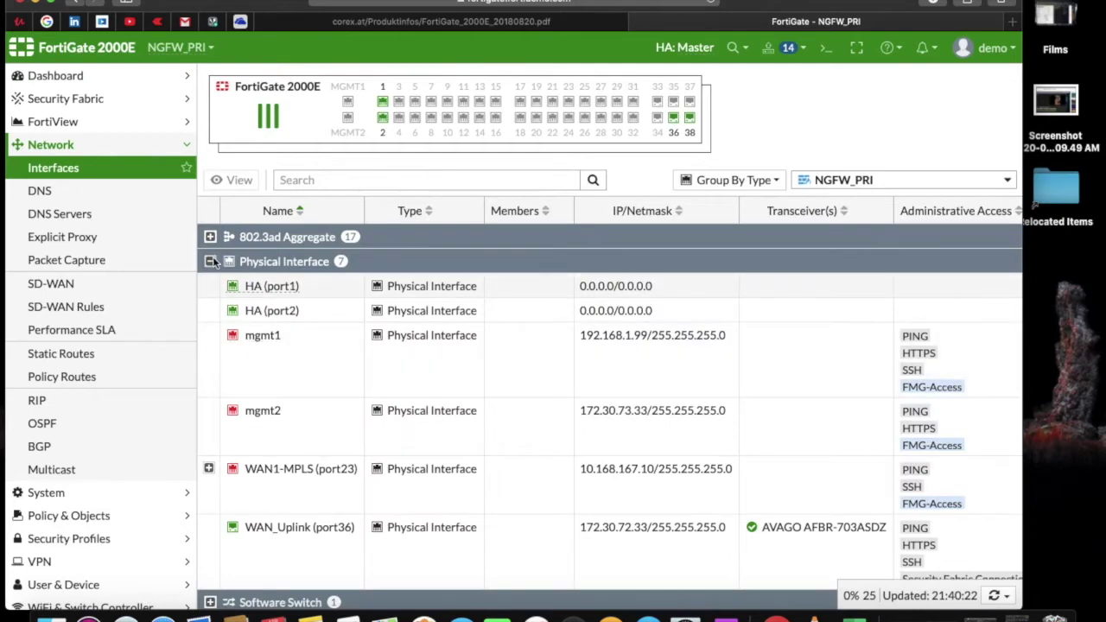
left_click(211, 261)
left_click(211, 237)
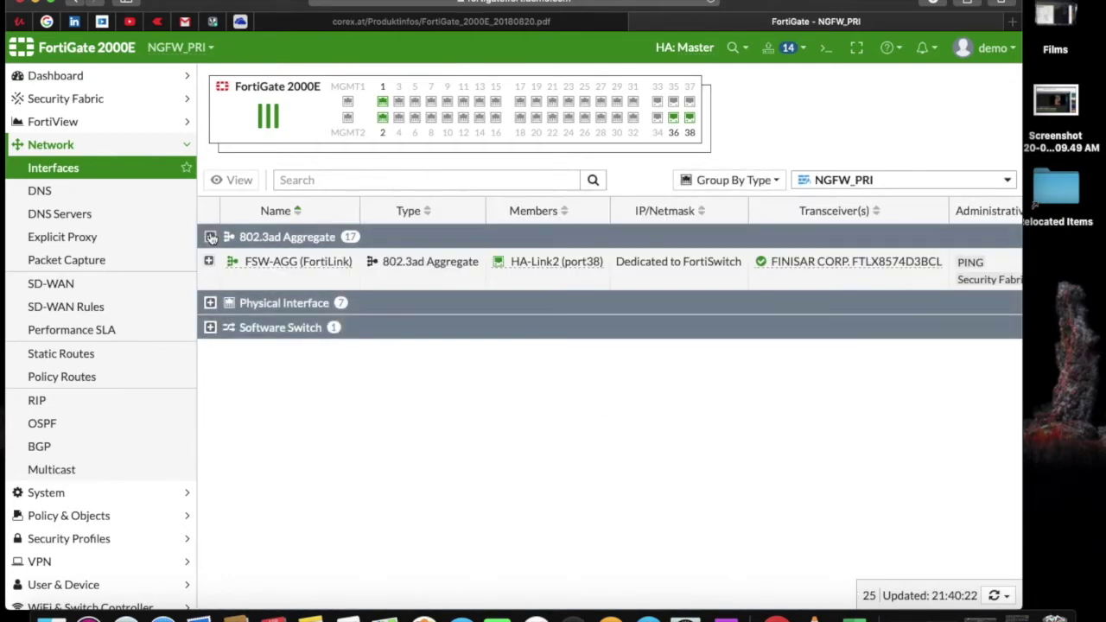
left_click(297, 278)
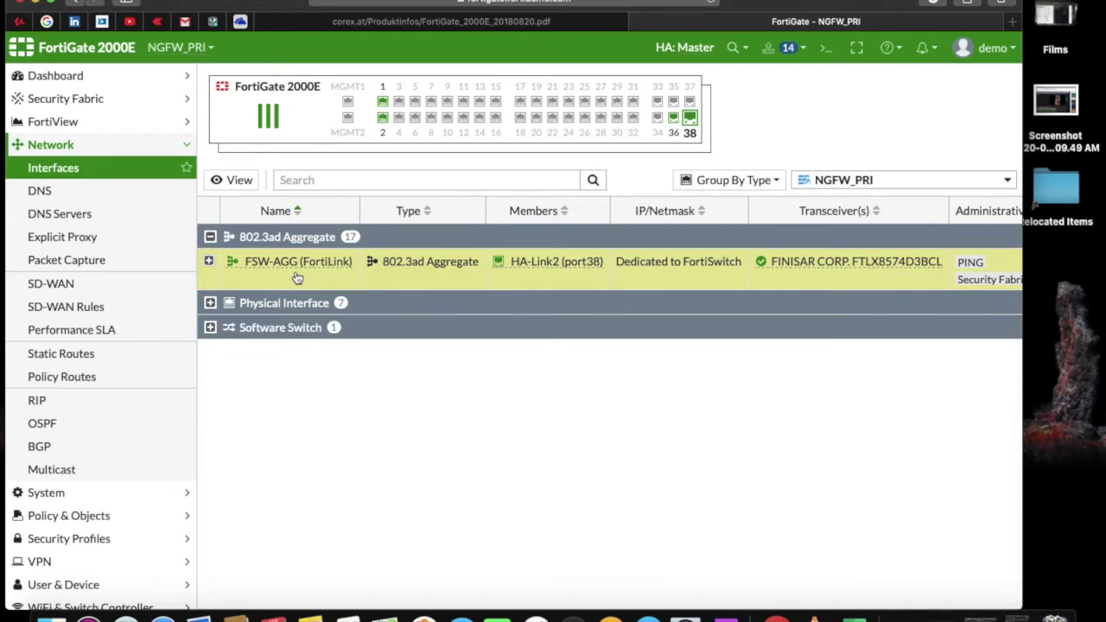
mouse_move(689, 120)
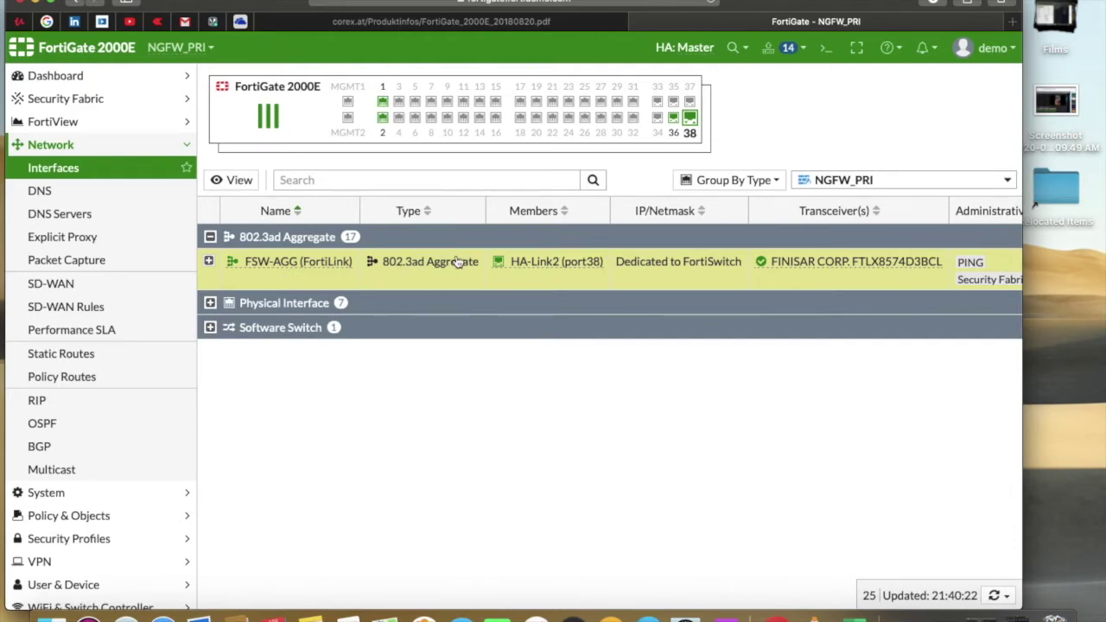
Expand the FSW-AGG (FortiLink) aggregate and look through the VLAN interfaces beneath it.
left_click(210, 262)
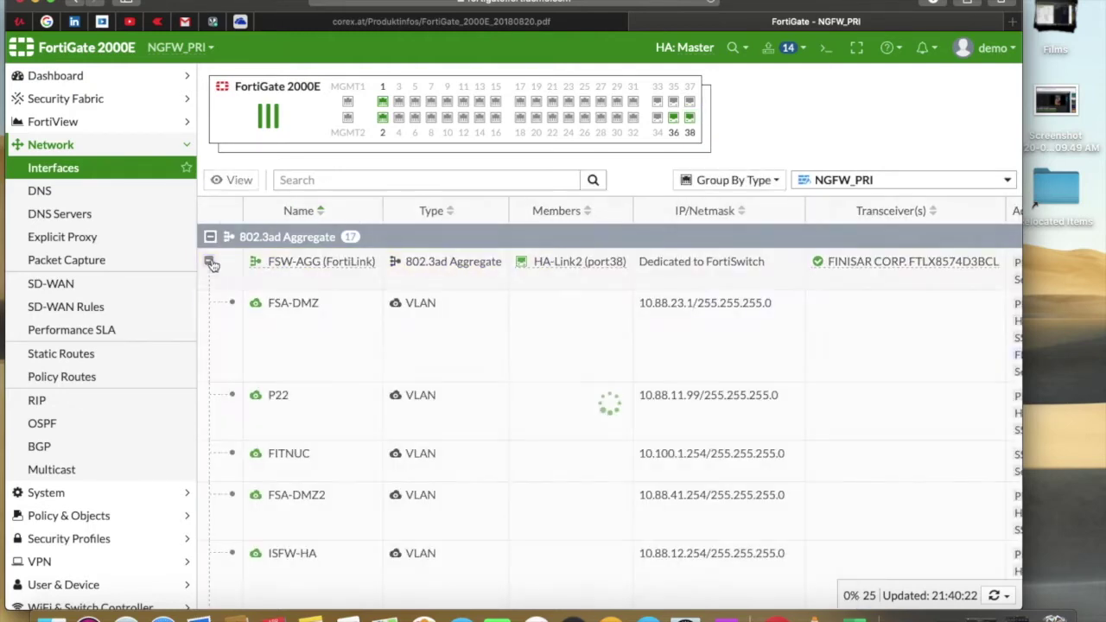
left_click(437, 277)
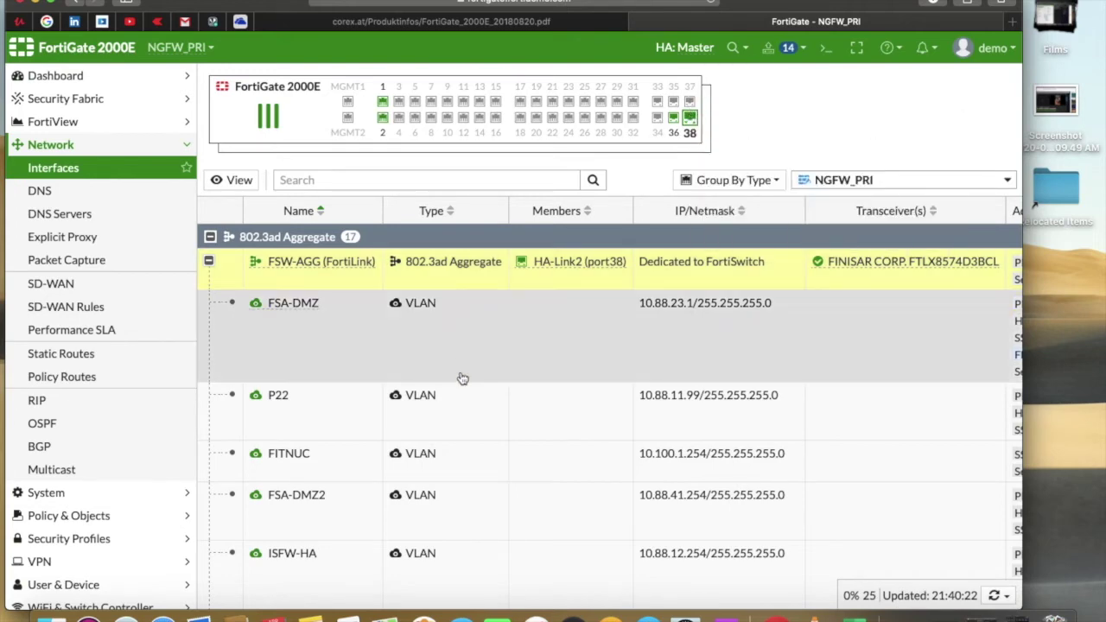
scroll(463, 377, "down", 5)
scroll(469, 371, "up", 4)
scroll(470, 370, "up", 1)
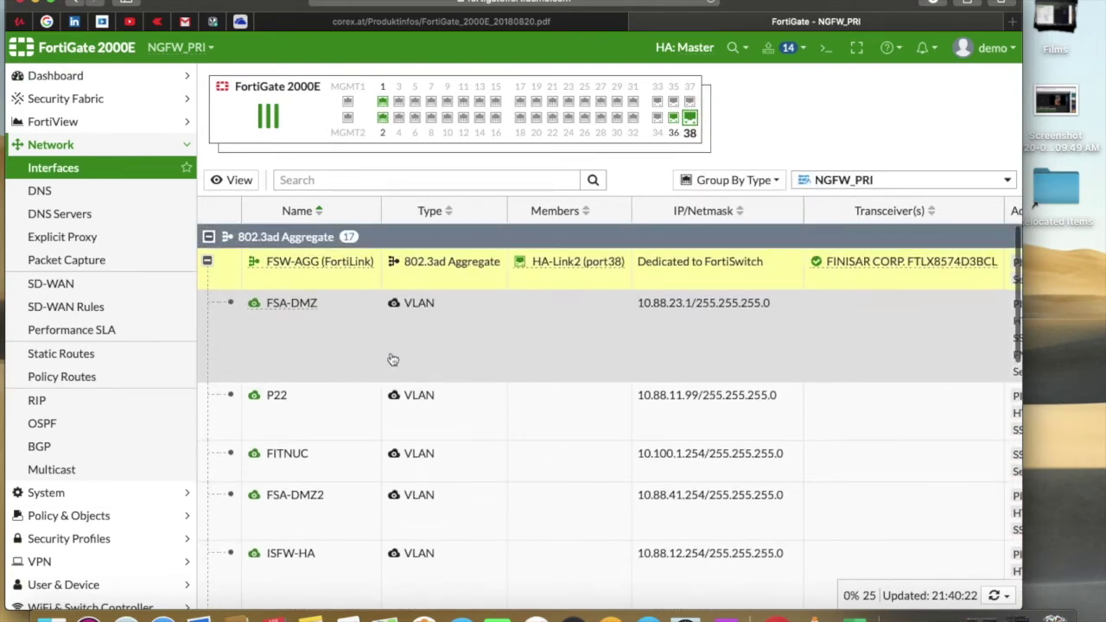
scroll(477, 493, "down", 5)
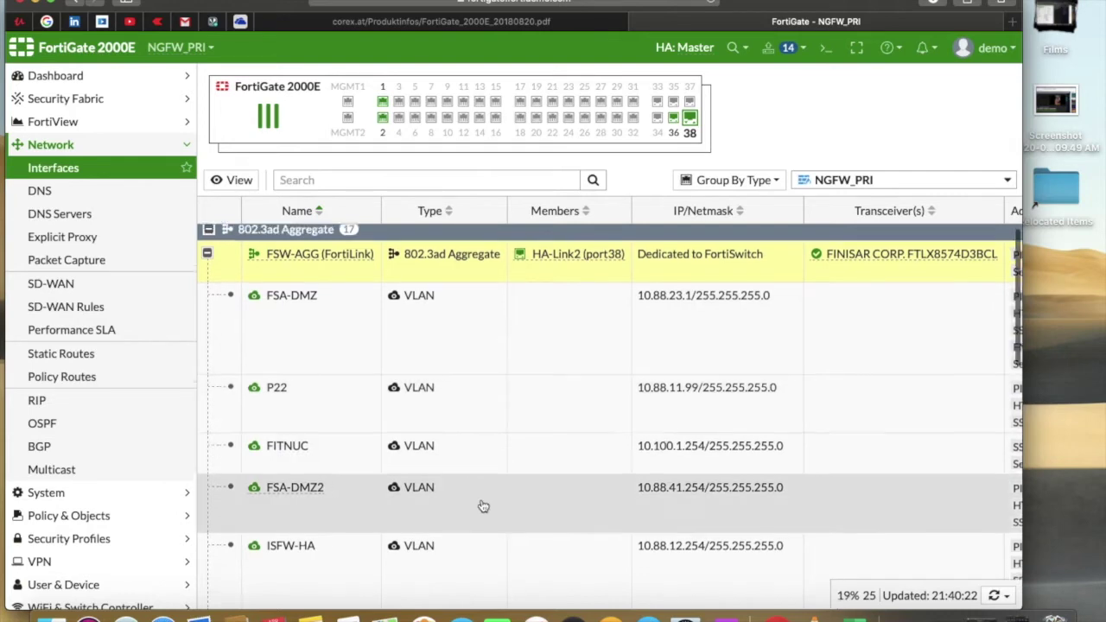
scroll(483, 507, "up", 3)
scroll(483, 507, "up", 3)
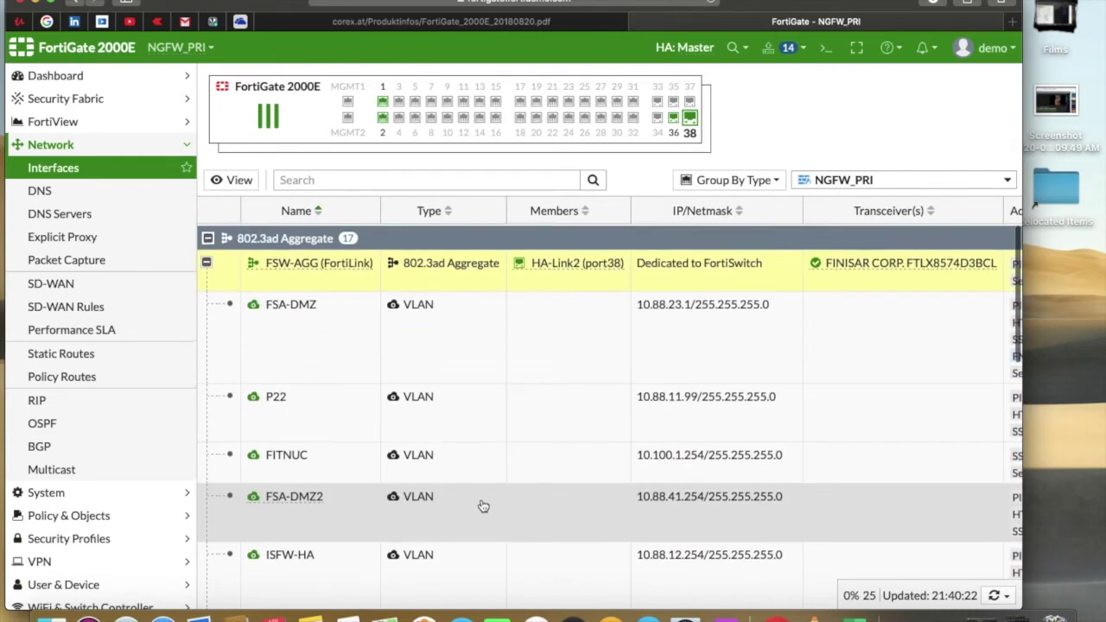
Go through the FSA-DMZ, P22, FITNUC and FSA-DMZ2 VLANs one by one, and collapse the 802.3ad Aggregate group.
left_click(430, 346)
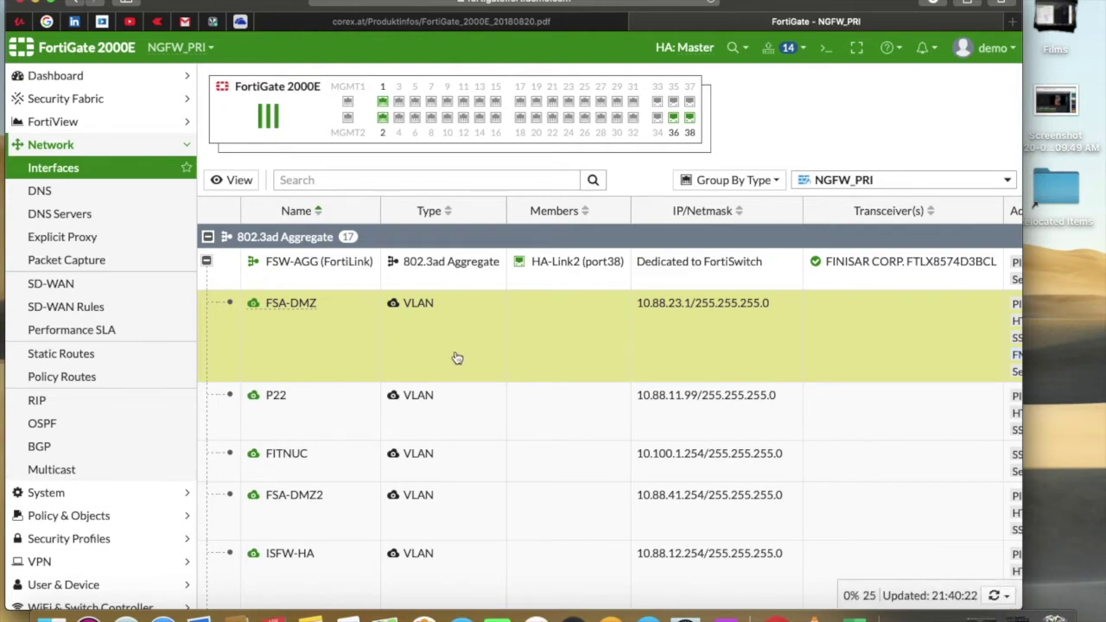
left_click(484, 424)
left_click(484, 464)
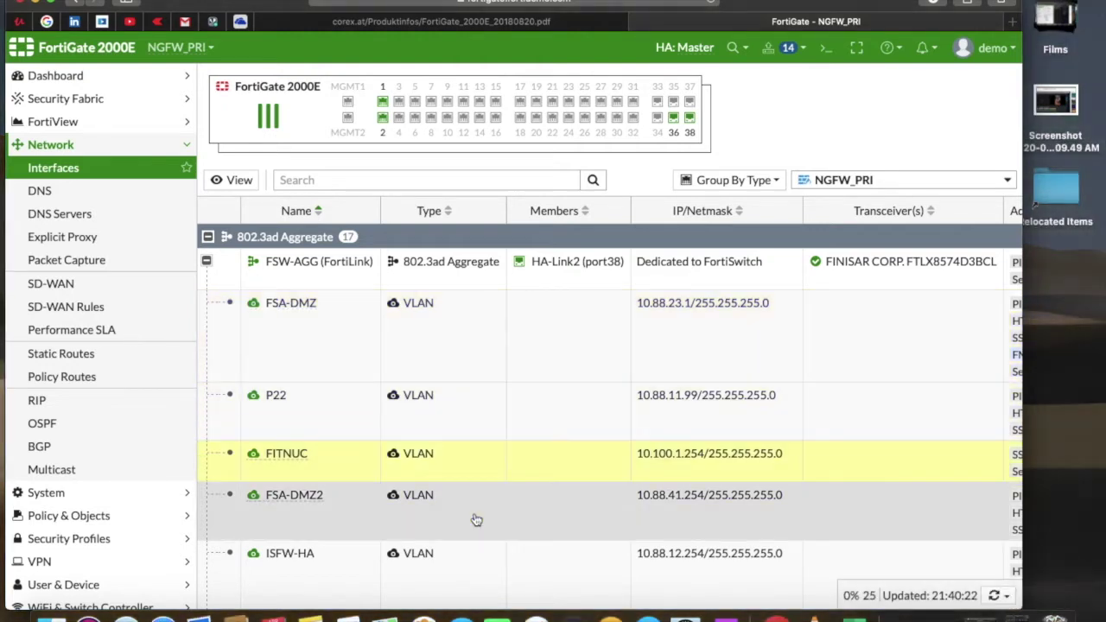
left_click(476, 520)
scroll(476, 519, "down", 3)
scroll(476, 519, "up", 3)
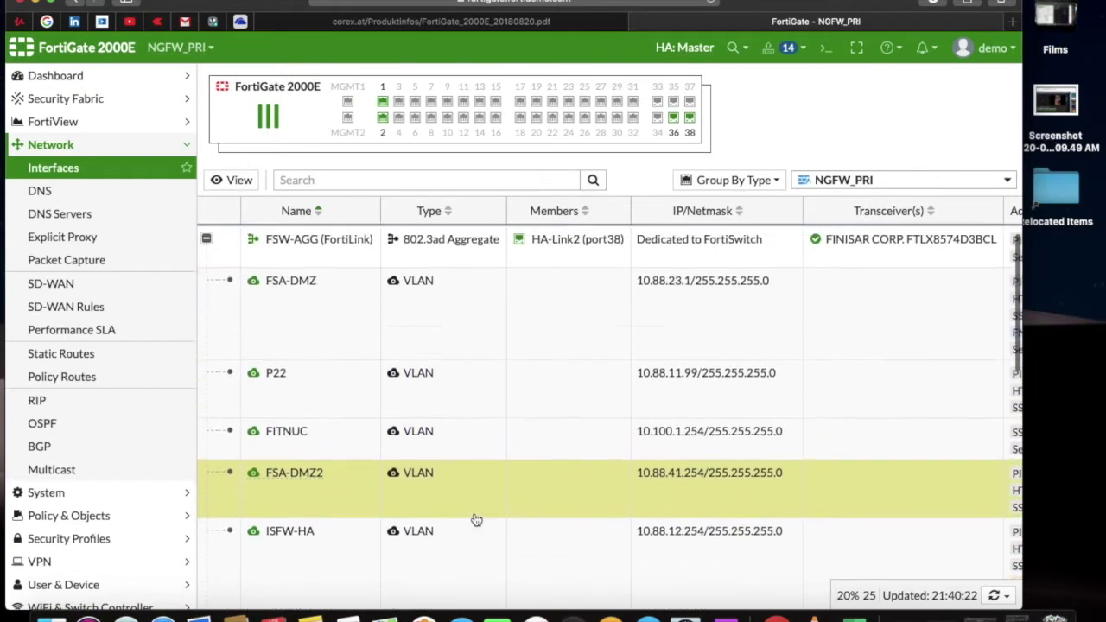
left_click(464, 335)
left_click(470, 436)
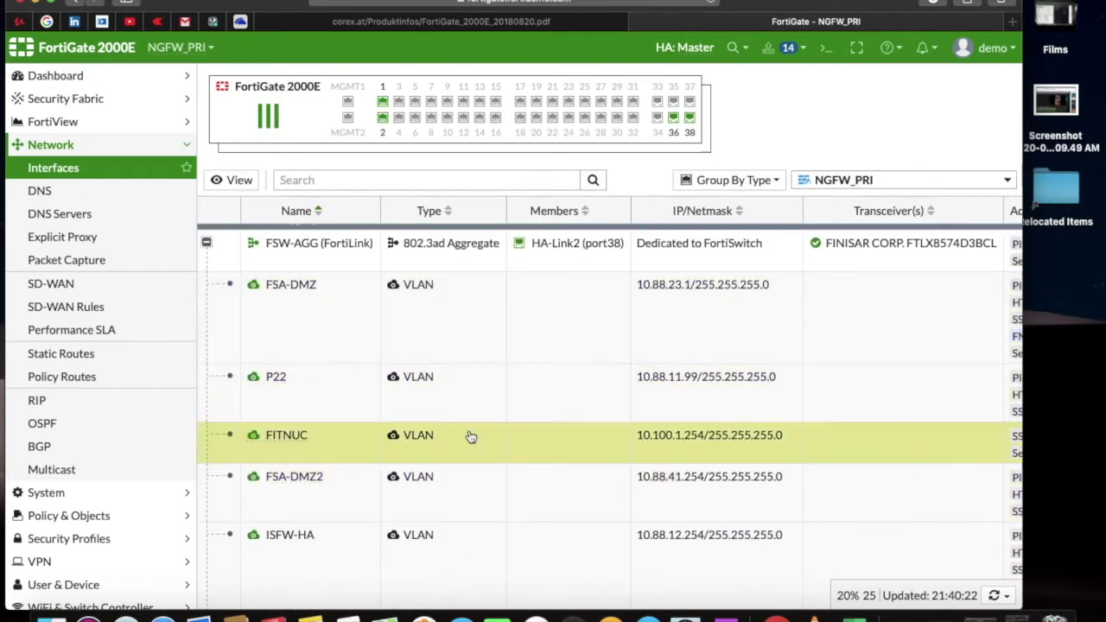
left_click(470, 485)
left_click(473, 445)
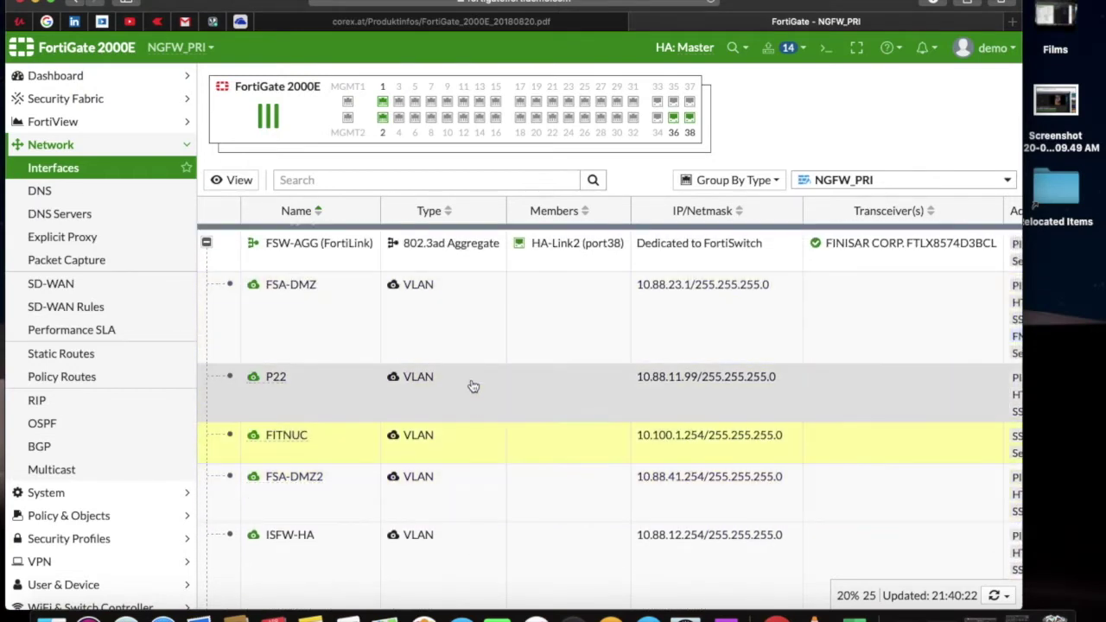
left_click(471, 386)
left_click(473, 335)
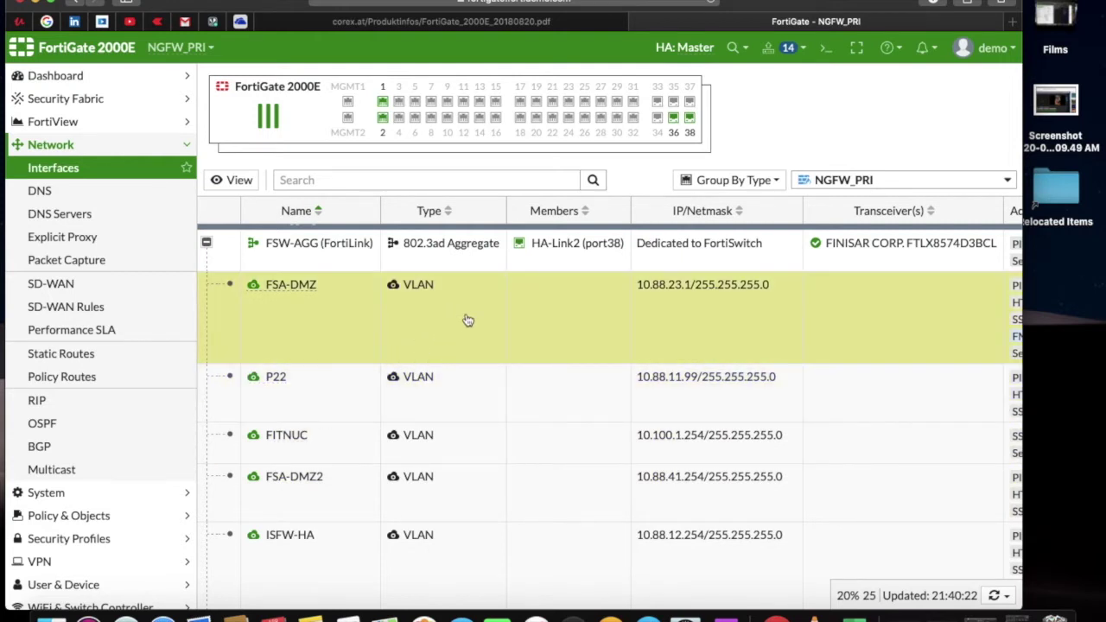
left_click(462, 403)
left_click(209, 245)
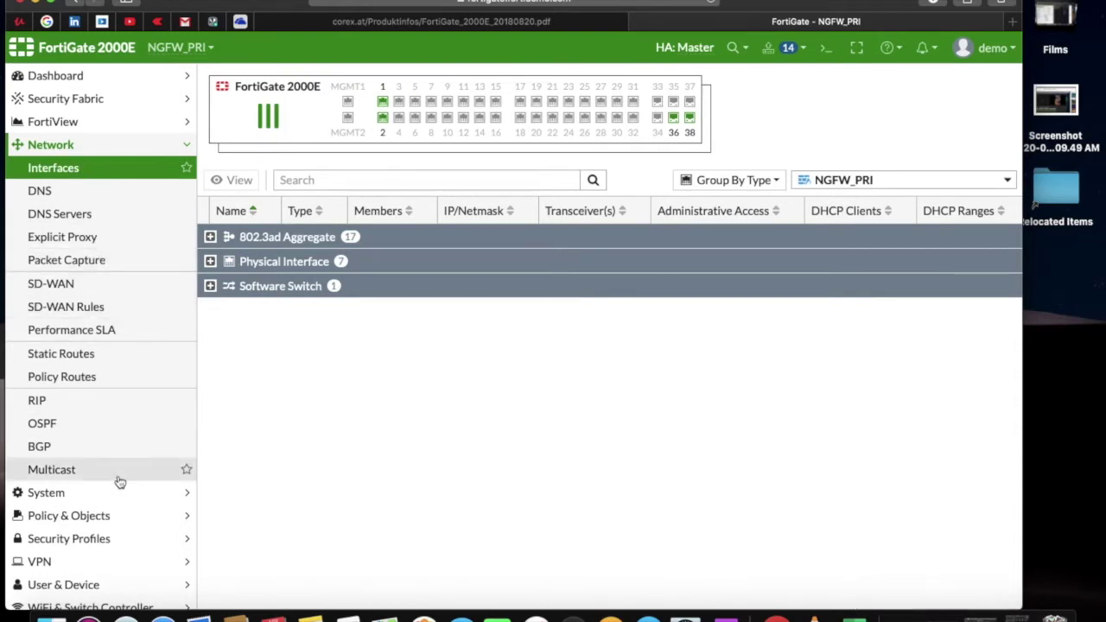
Look over the DNS settings with DNS Servers switched to Specify, and open the DNS Servers page without saving.
left_click(77, 199)
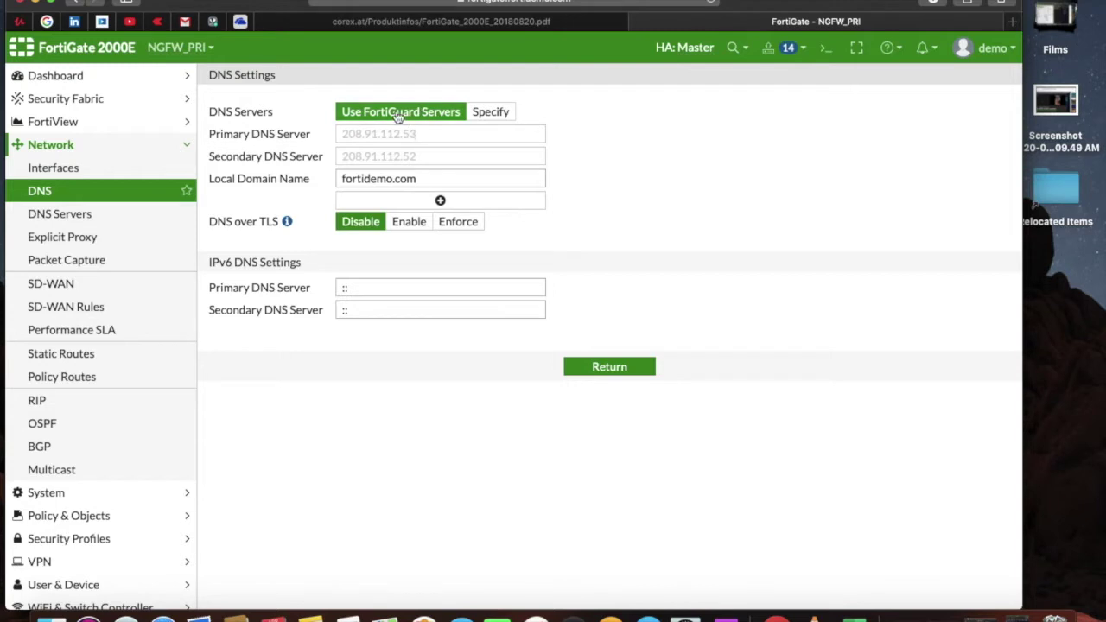
left_click(510, 117)
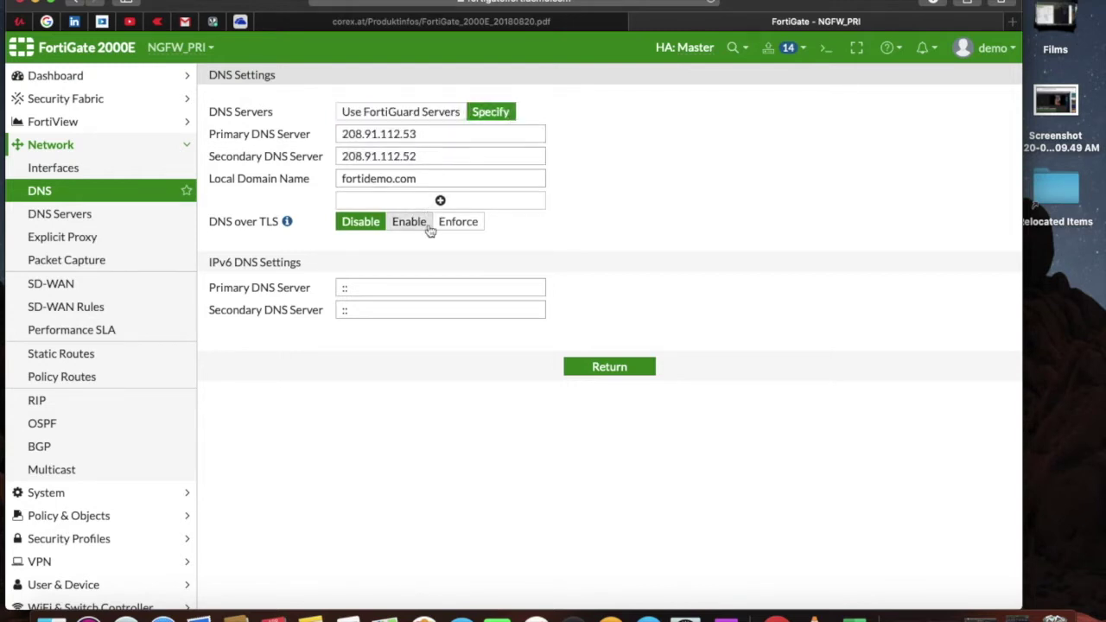
left_click(69, 216)
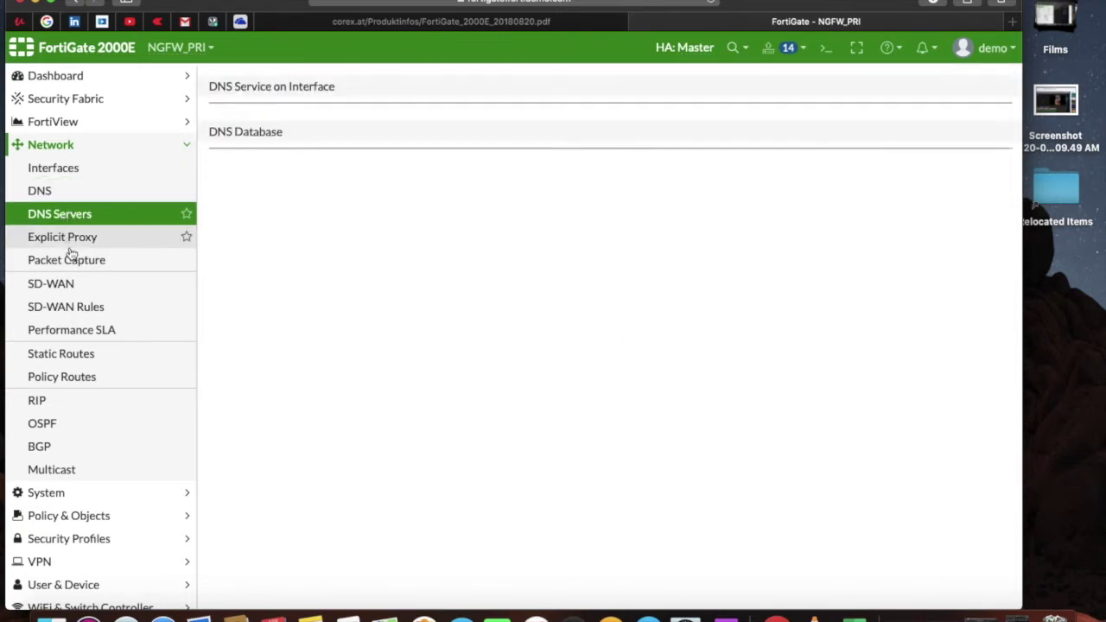
Look over the SD-WAN interface and SD-WAN Rules pages, and open the Static Routes page.
left_click(68, 290)
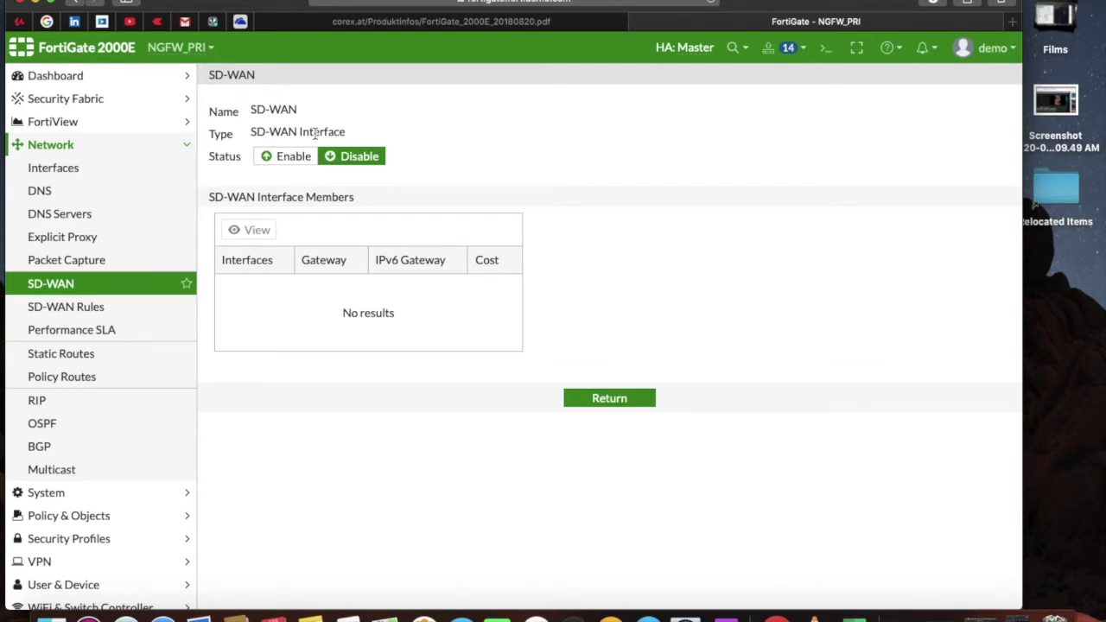
left_click(76, 304)
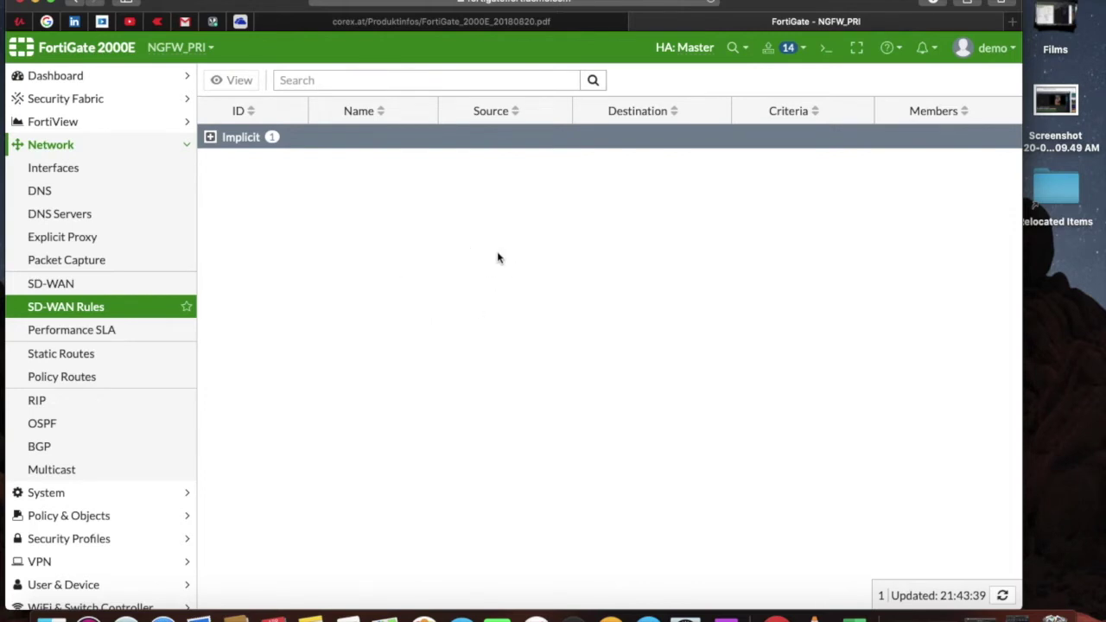
scroll(81, 348, "down", 2)
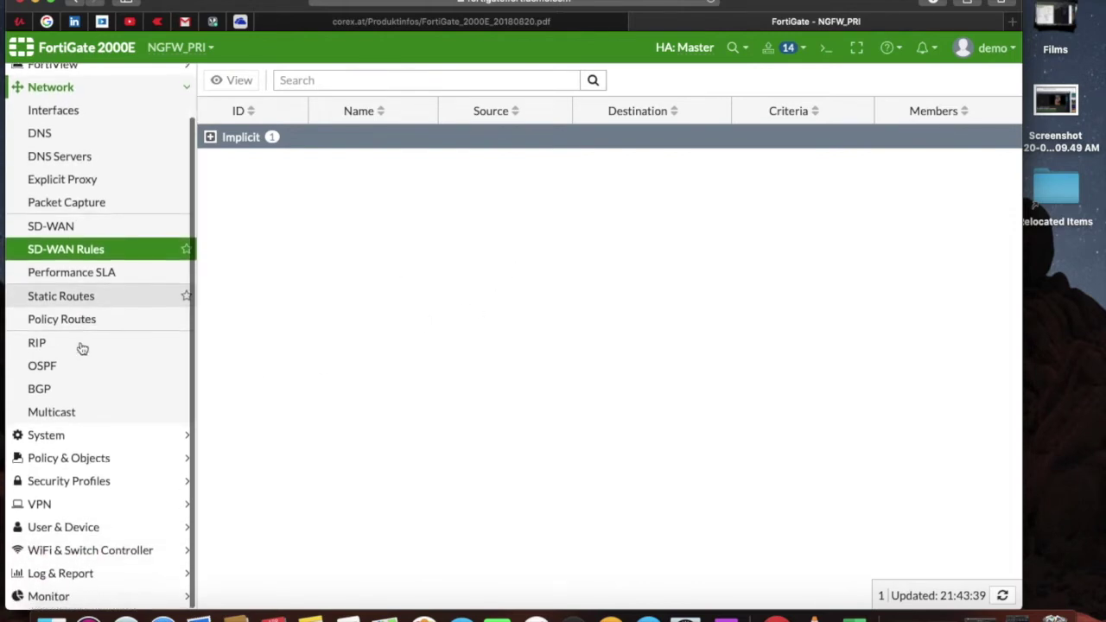
left_click(73, 301)
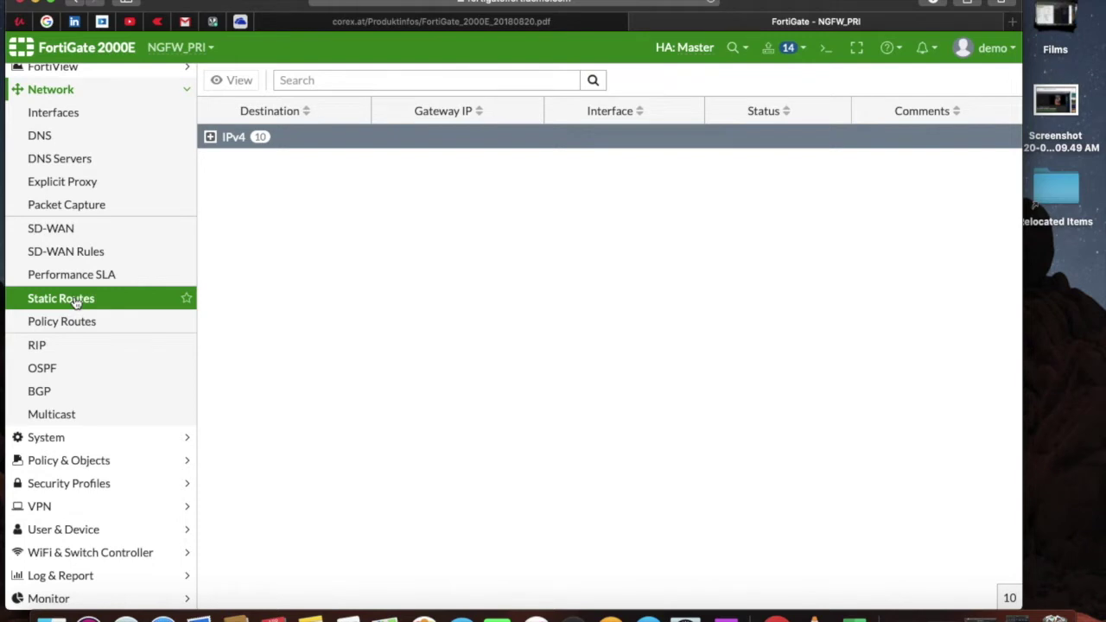
Expand the IPv4 static routes and look them over, and go through the Policy Routes, RIP, OSPF and BGP pages.
left_click(211, 139)
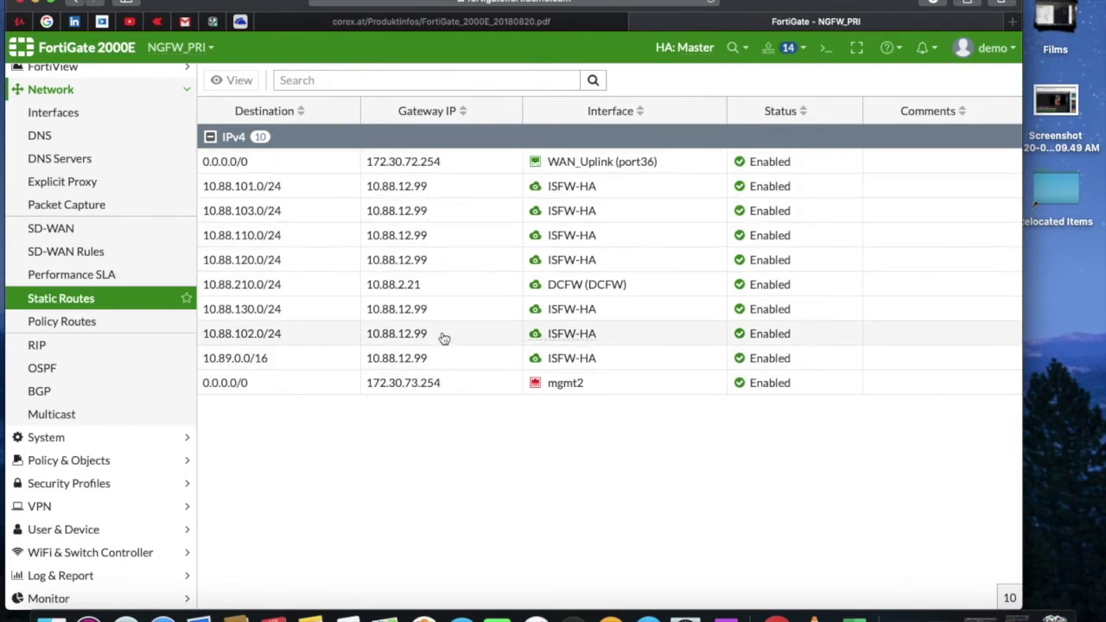
left_click(78, 327)
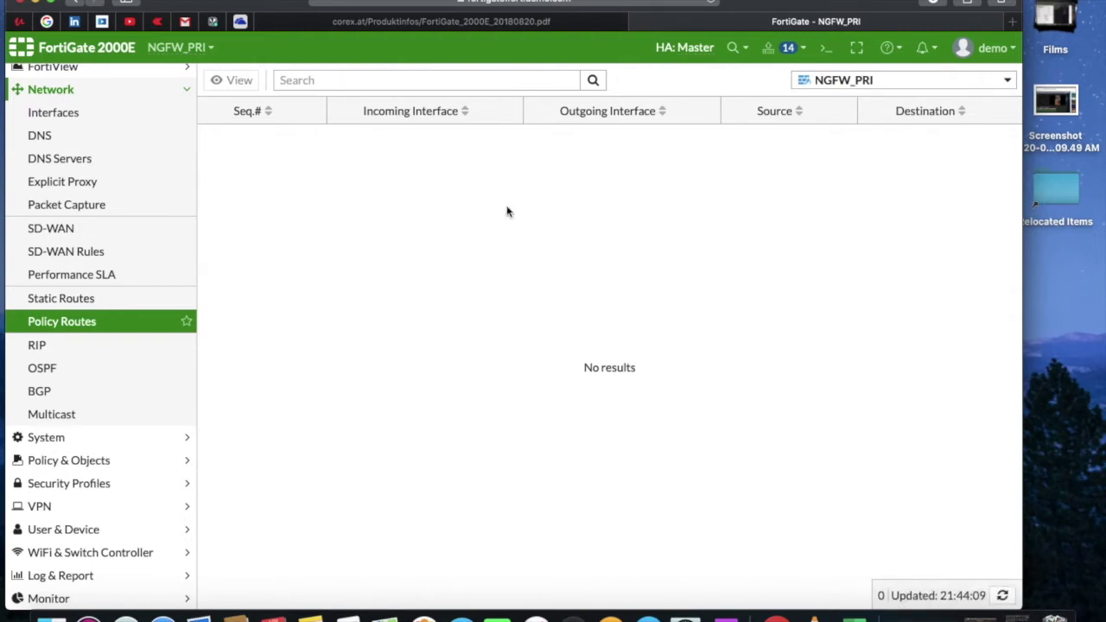
left_click(56, 348)
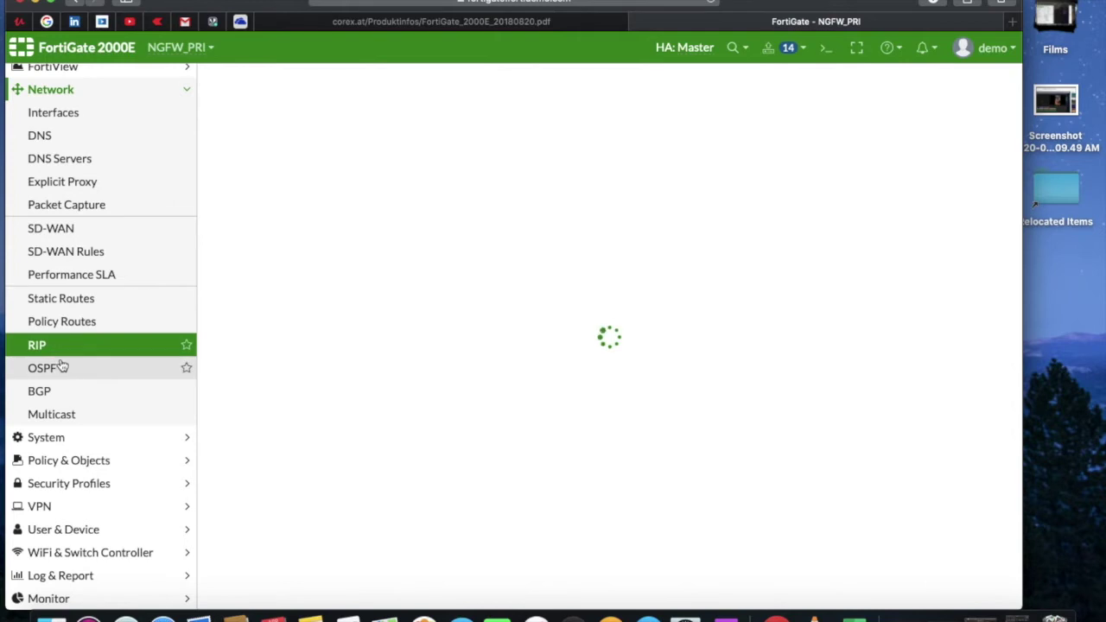
left_click(64, 370)
left_click(67, 393)
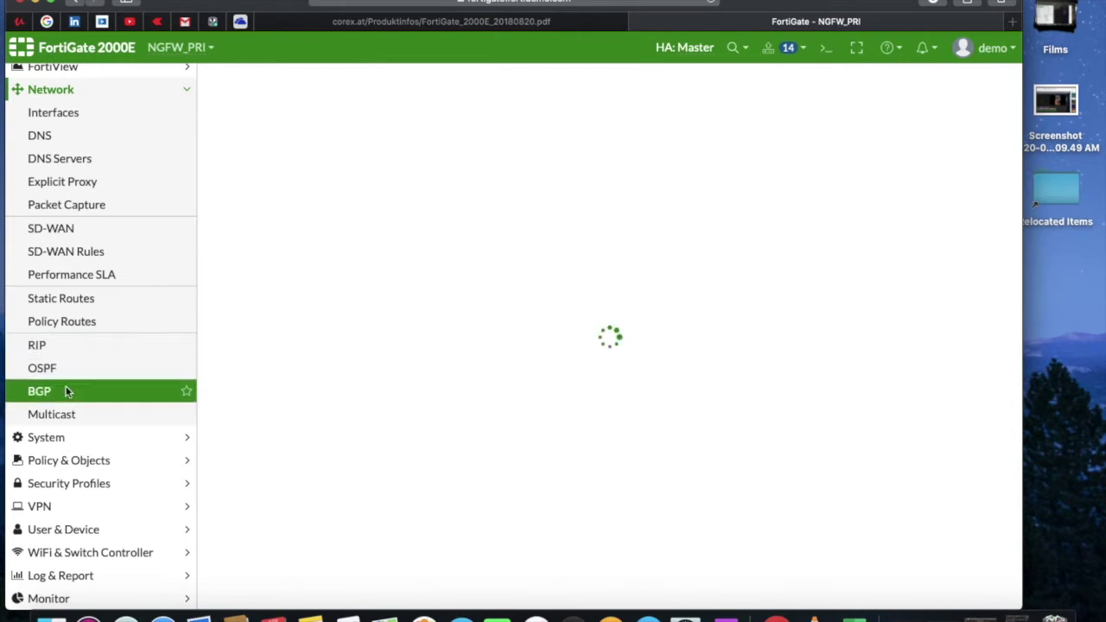
Open the Multicast page and switch on Multicast Routing to view its rendezvous point and interface settings.
left_click(85, 416)
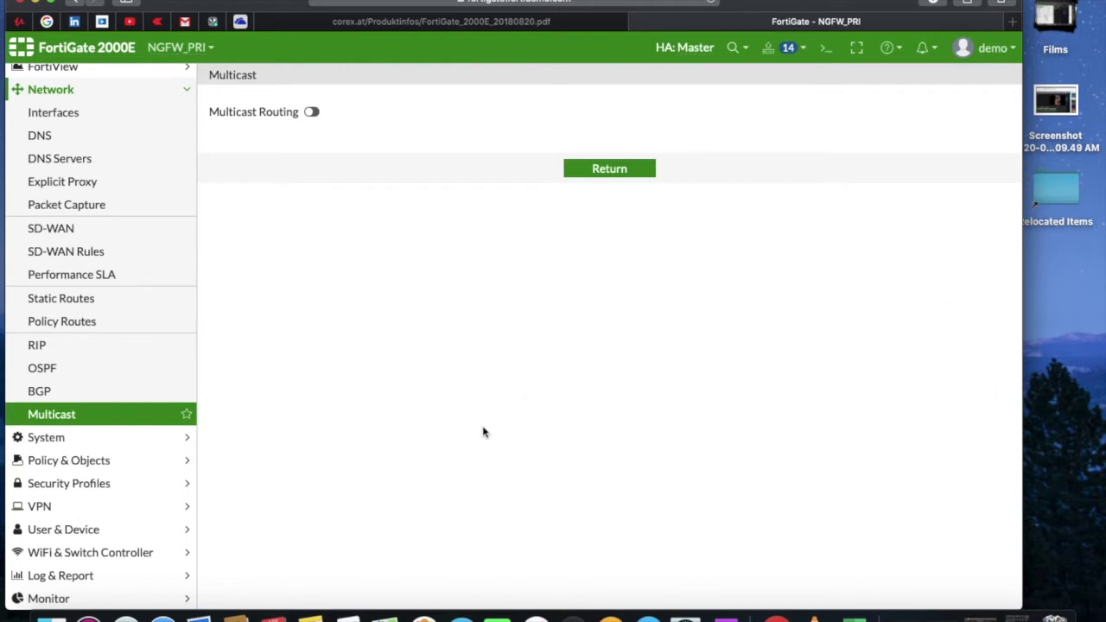
left_click(311, 112)
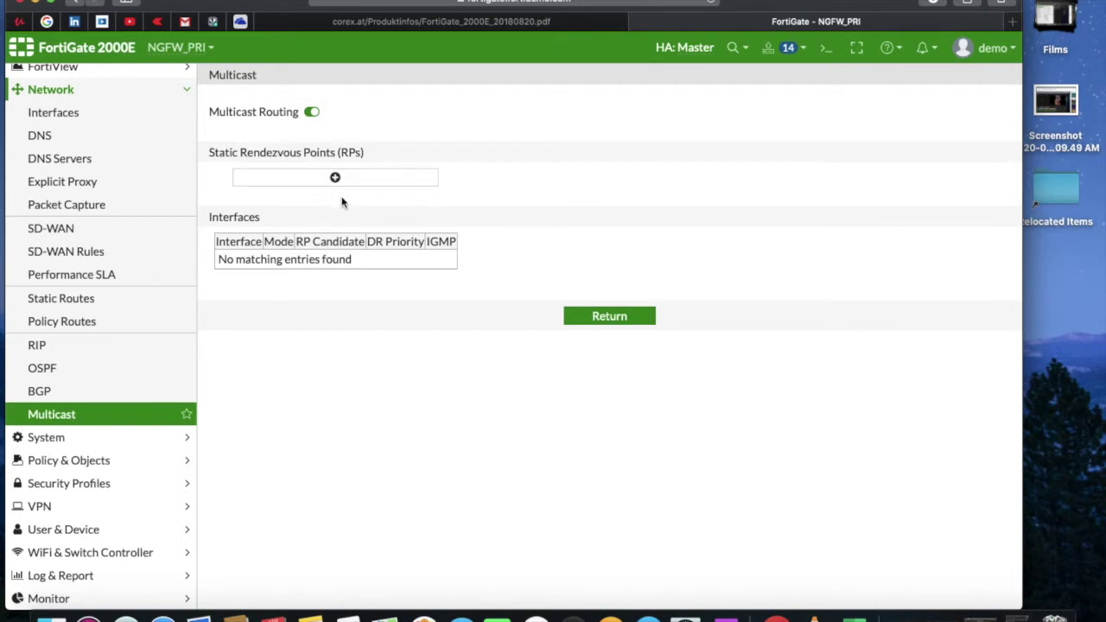
Open the System HA page and inspect the faceplate ports of both FortiGate 2000E cluster members.
left_click(48, 438)
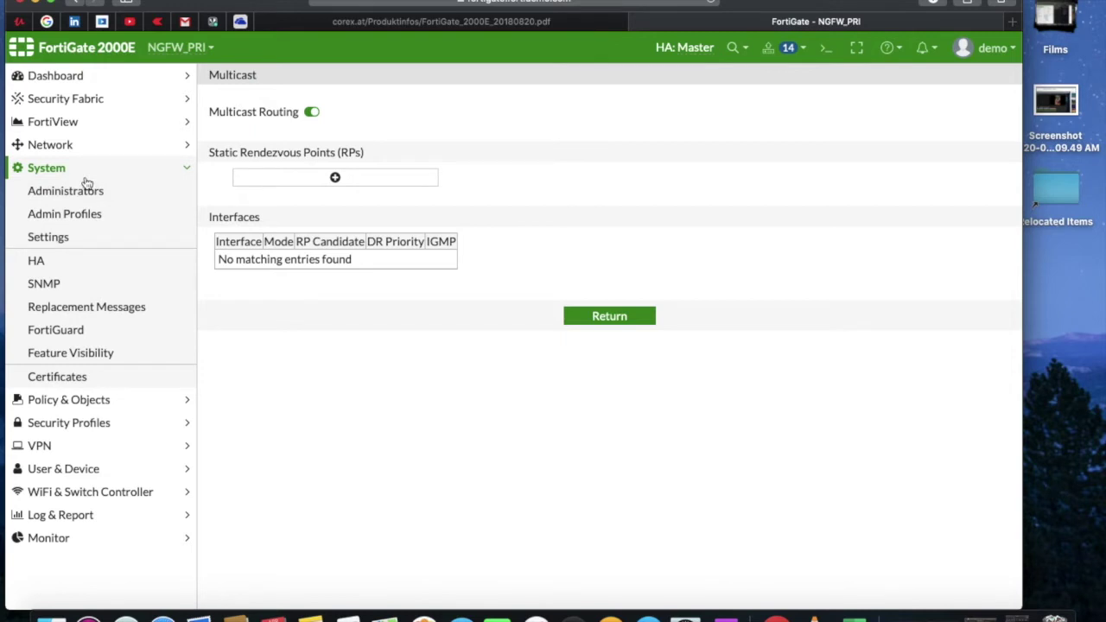
left_click(74, 266)
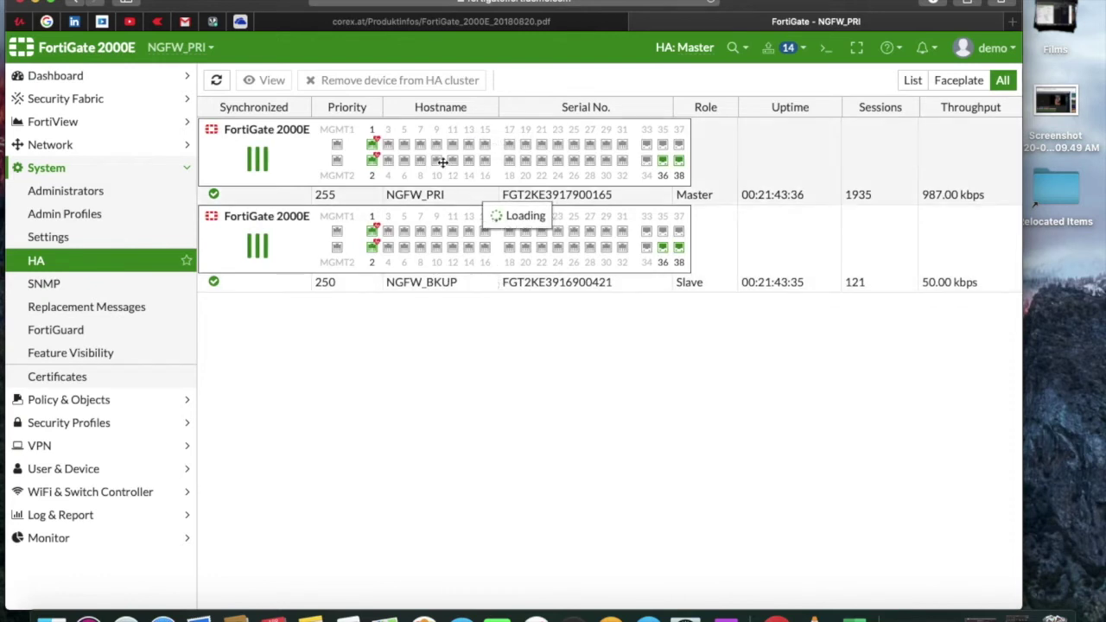
mouse_move(441, 161)
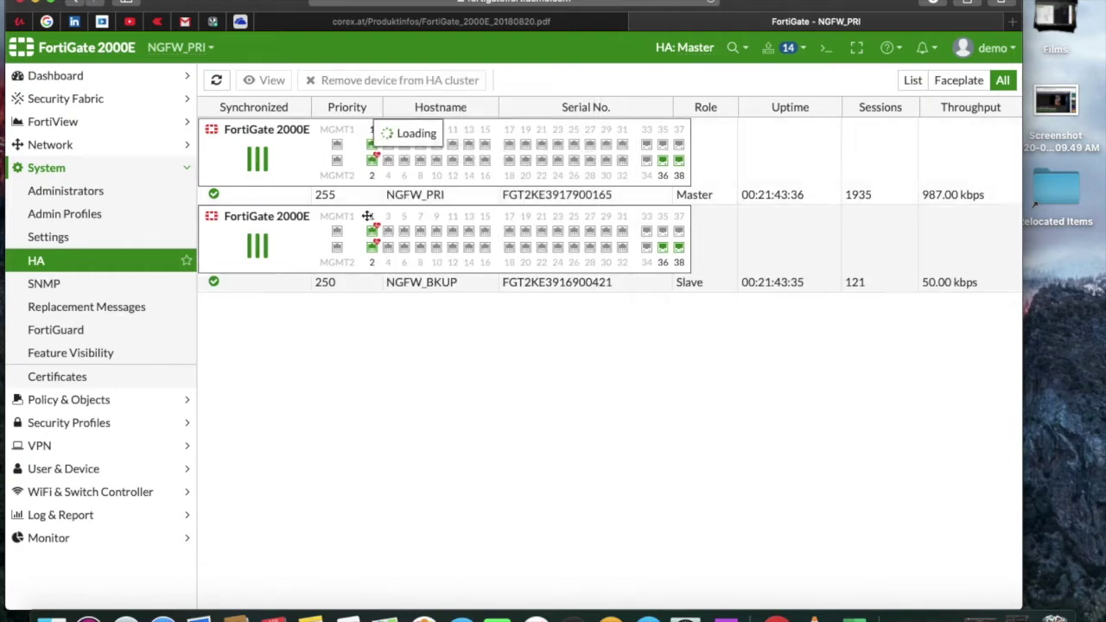
mouse_move(371, 148)
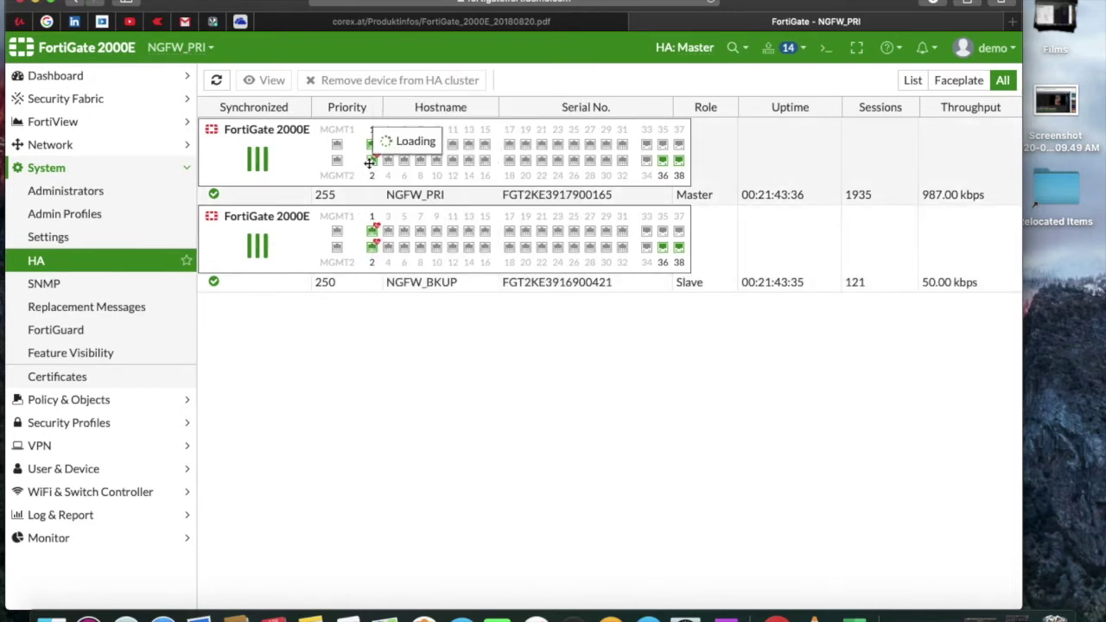
mouse_move(369, 247)
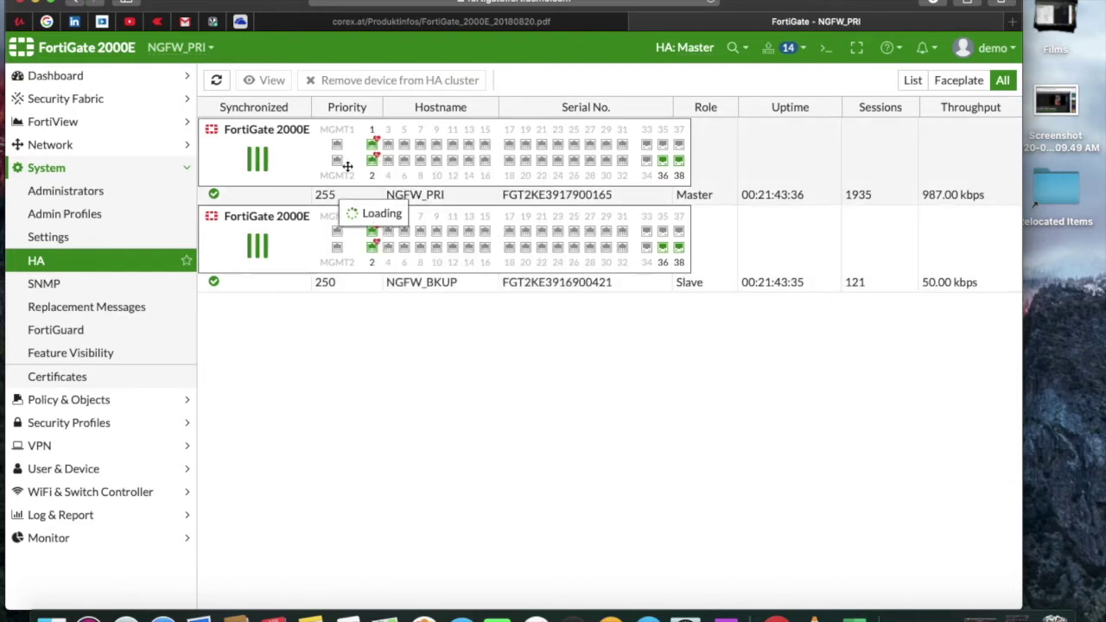
Look through the SNMP page, covering the MIB downloads, agent information and the SNMP v1/v2c and v3 tables.
left_click(70, 282)
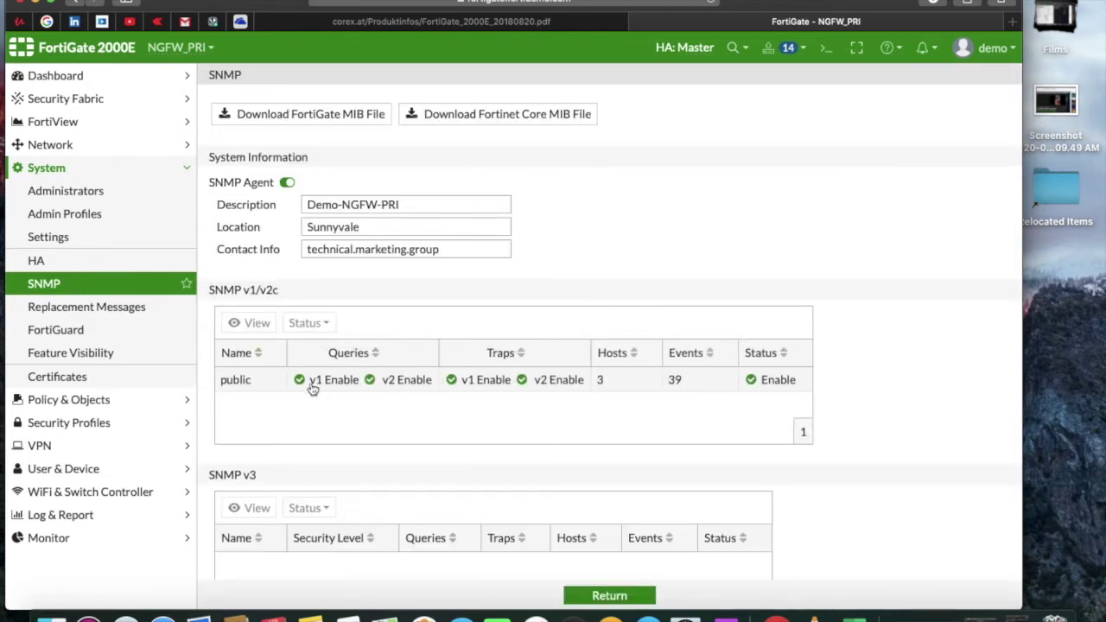
scroll(573, 258, "down", 2)
scroll(572, 257, "up", 3)
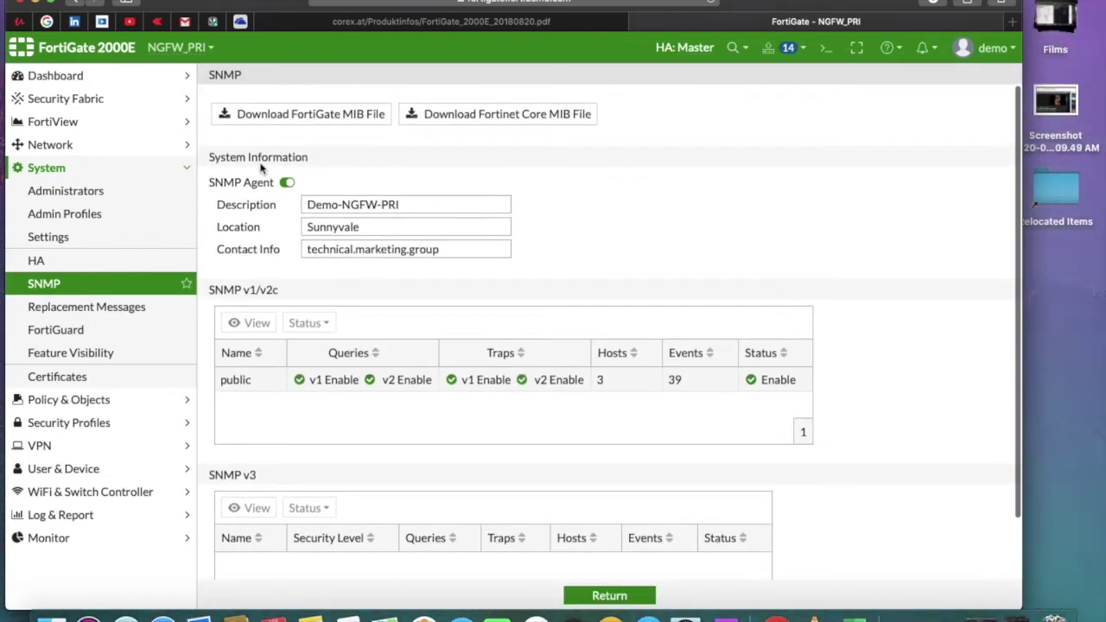
scroll(519, 287, "down", 3)
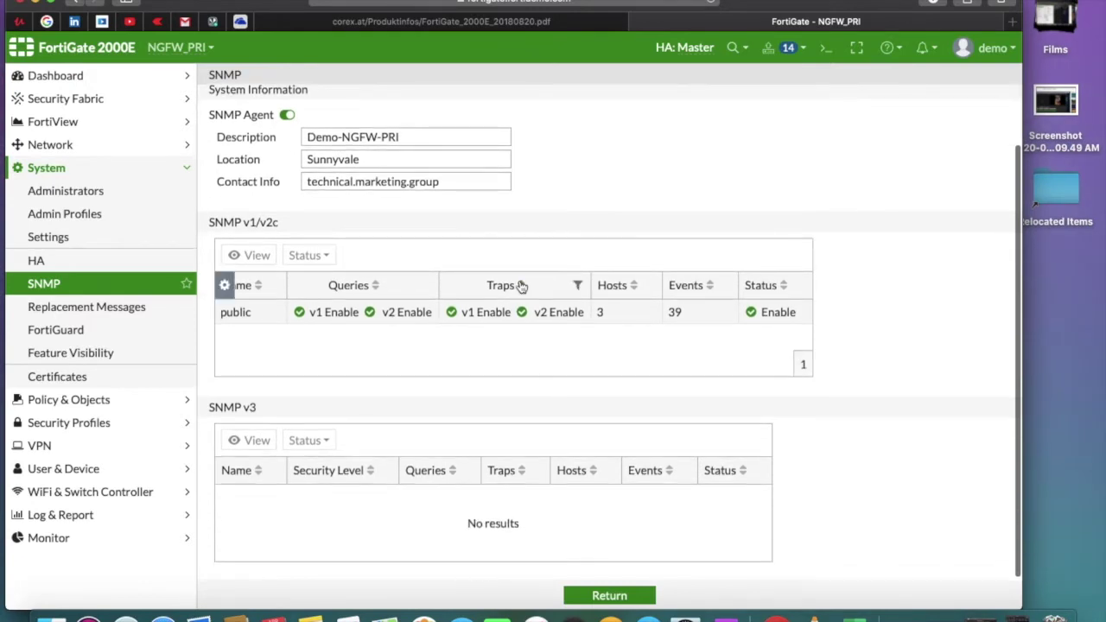
scroll(520, 286, "up", 2)
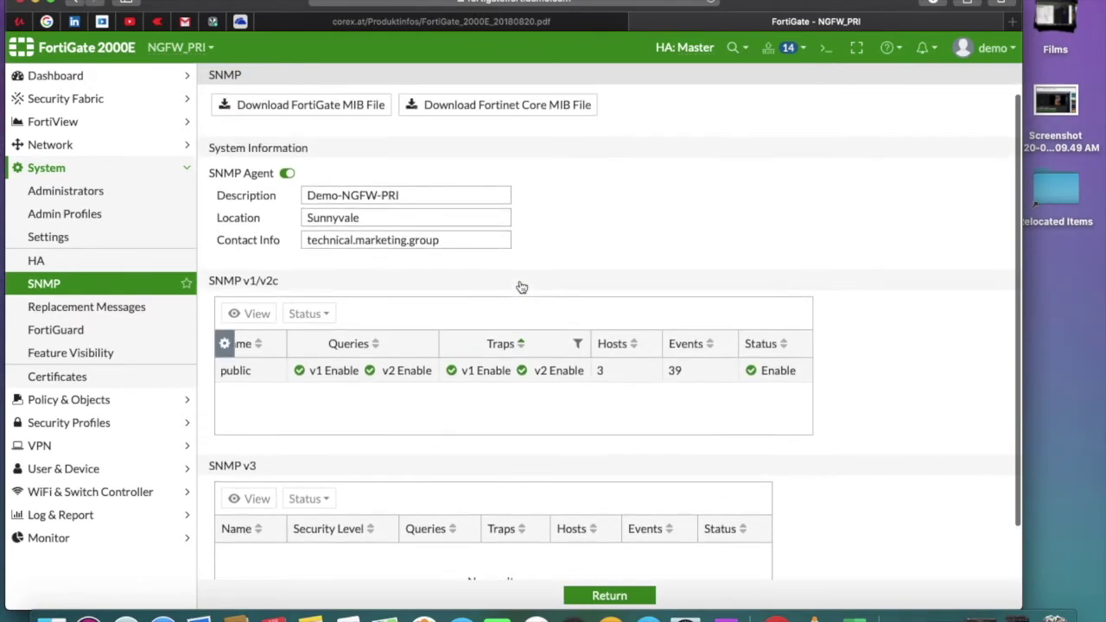
scroll(519, 286, "up", 1)
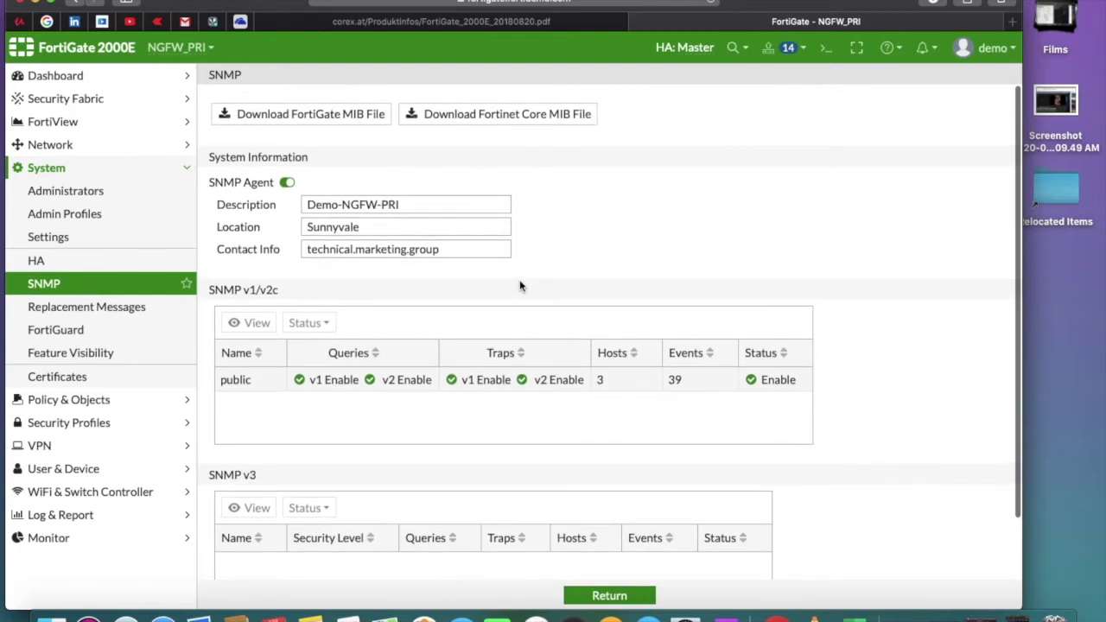
scroll(519, 286, "down", 1)
scroll(519, 286, "up", 1)
scroll(520, 286, "down", 2)
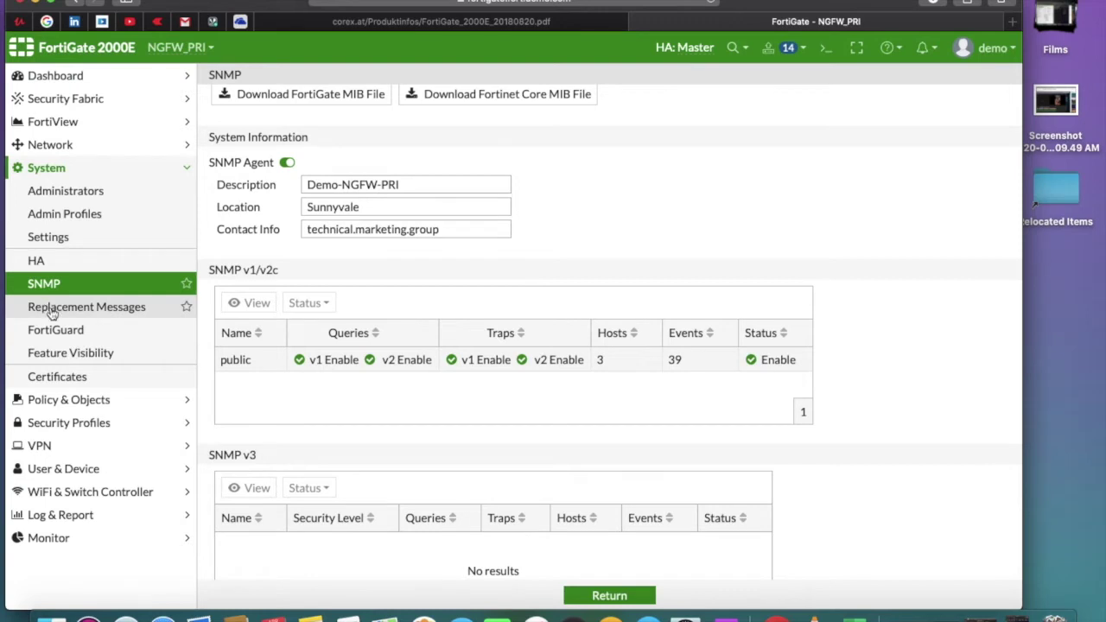
Open the Certificates page and look over the subjects of the local CA and local certificates.
left_click(68, 374)
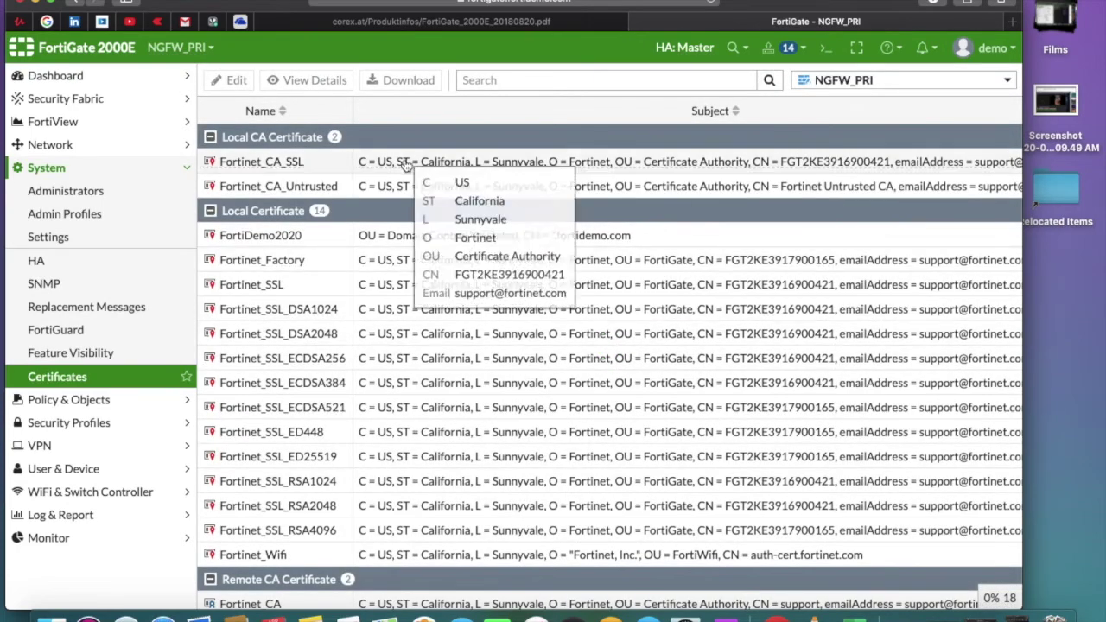
scroll(484, 354, "down", 1)
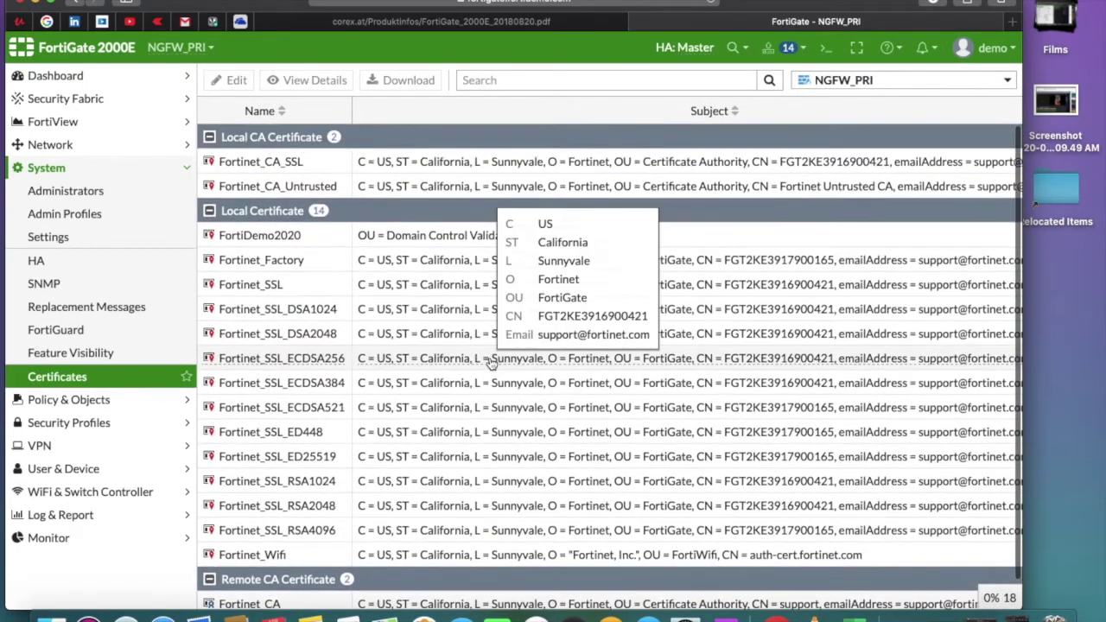
scroll(490, 358, "up", 1)
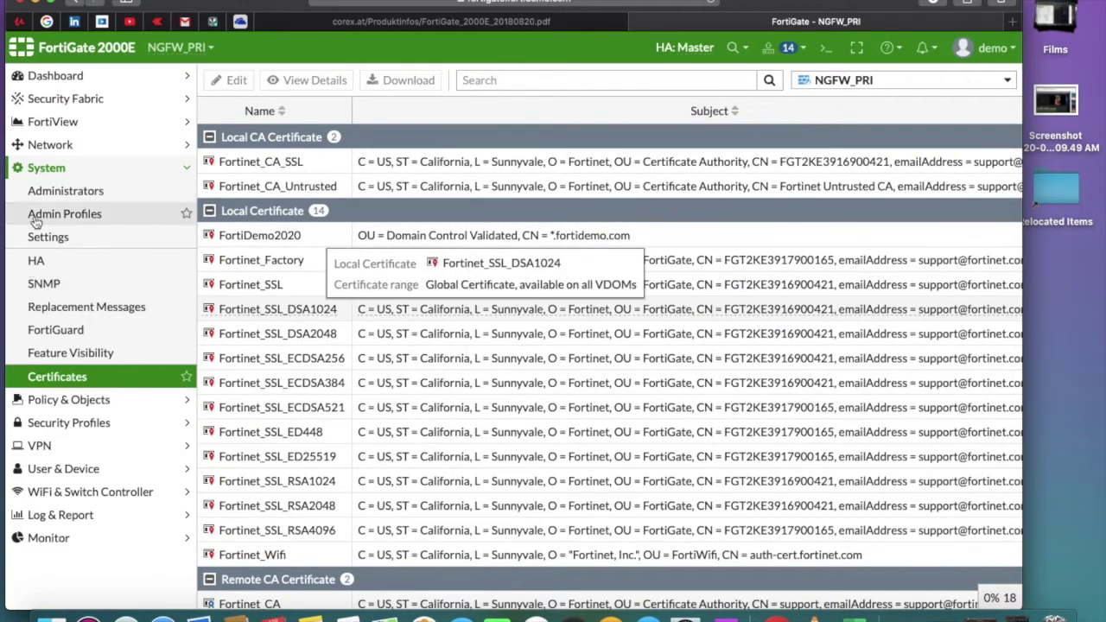
Expand the System Administrator group on the Administrators page, and look over the Admin Profiles list.
left_click(69, 187)
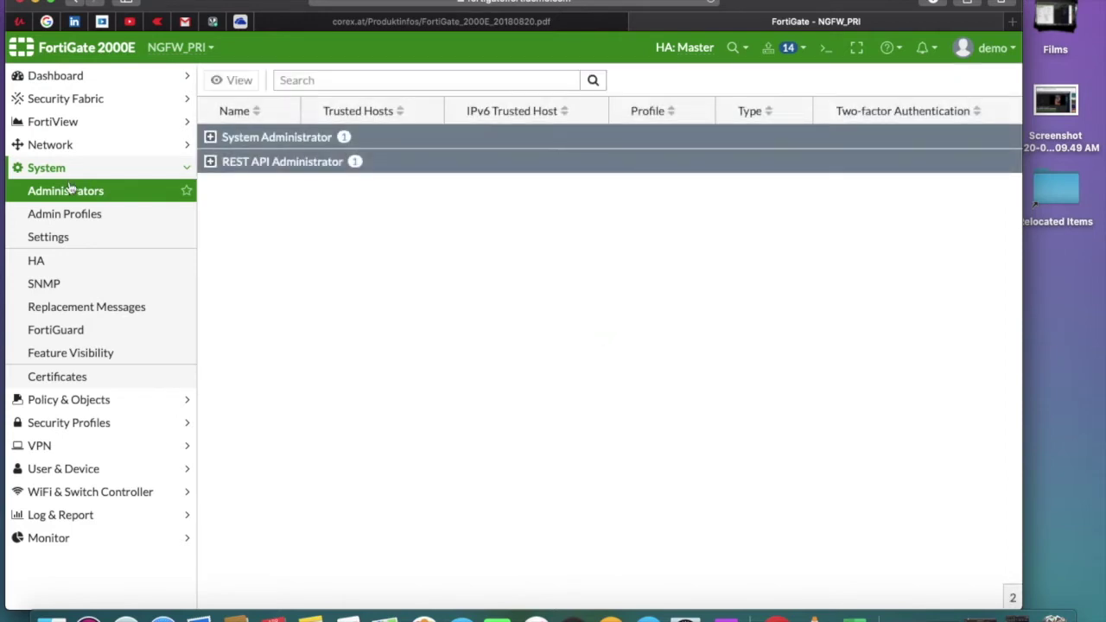
left_click(211, 137)
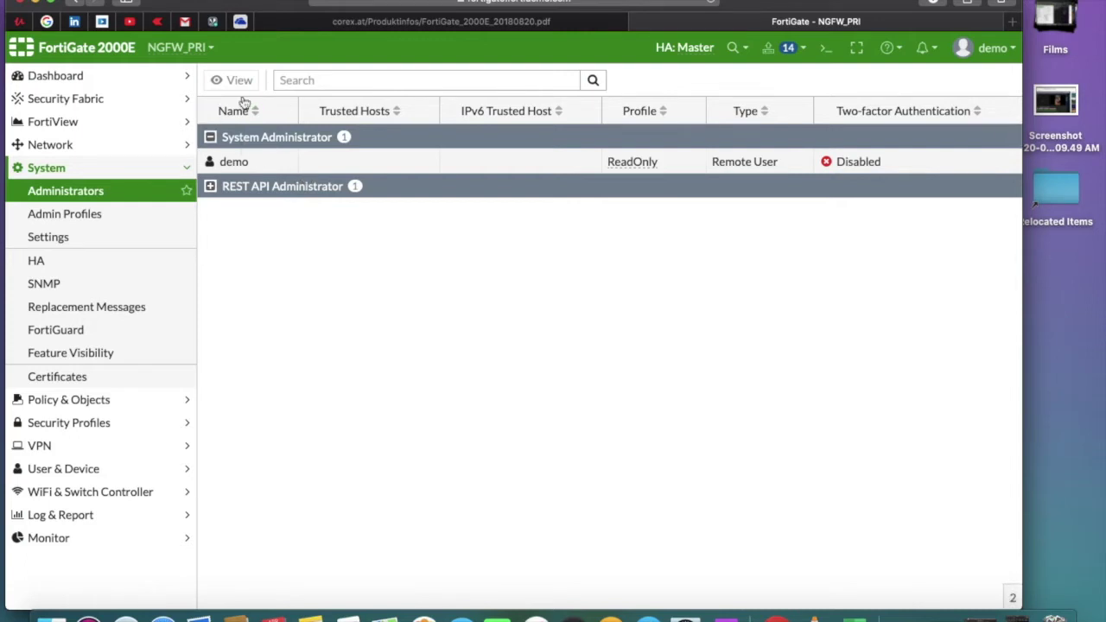
left_click(73, 216)
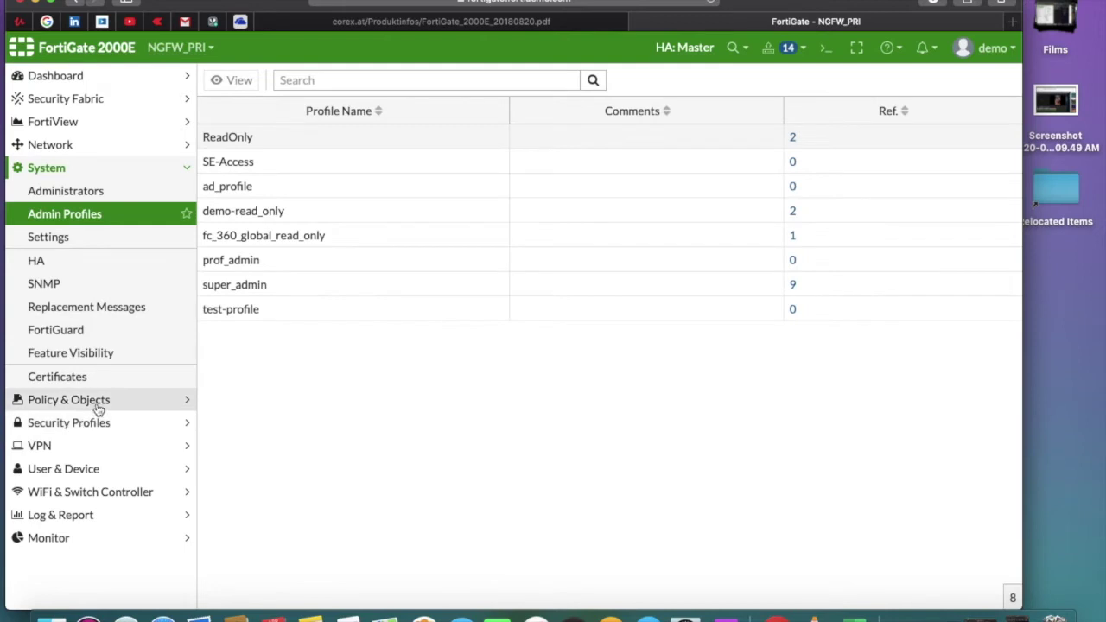
Open the IPv4 Policy list under Policy & Objects and look through the firewall policies.
left_click(97, 404)
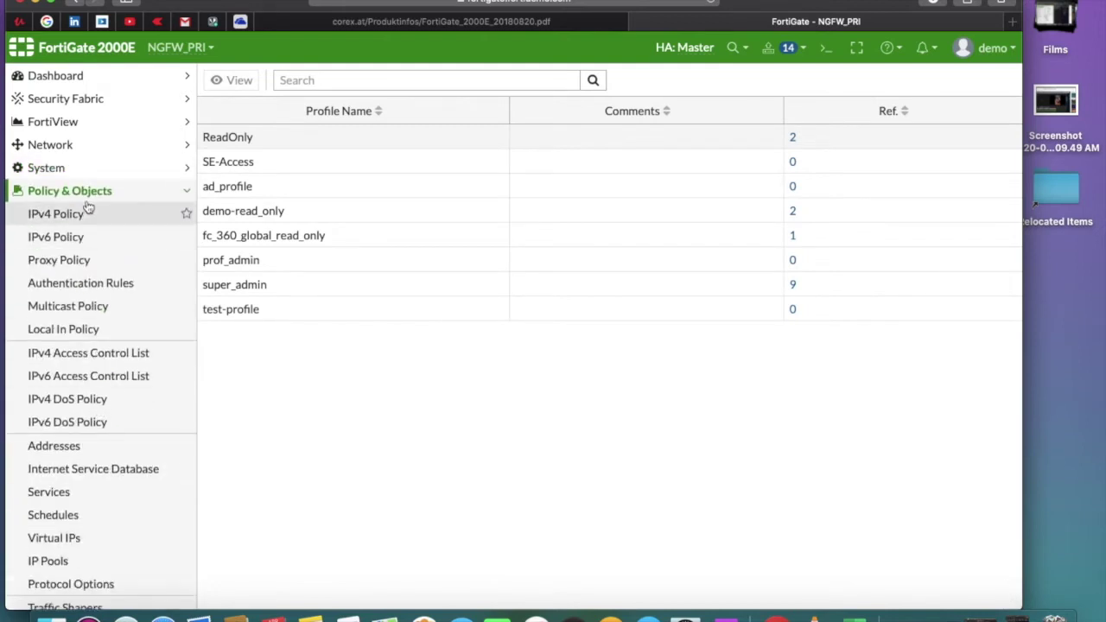
left_click(74, 216)
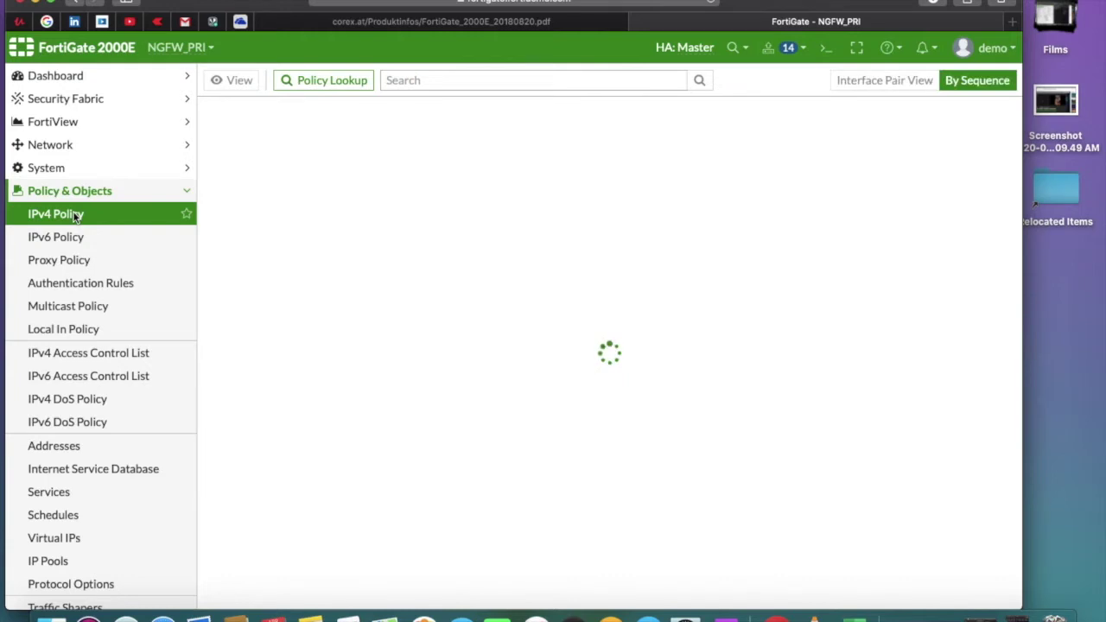
left_click(346, 222)
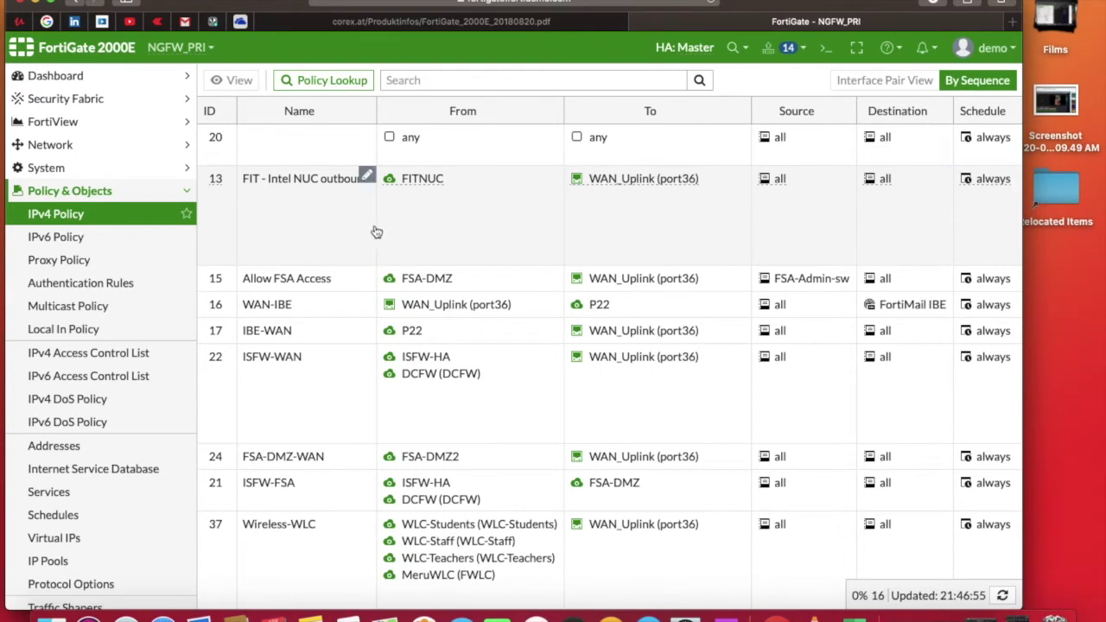
scroll(383, 291, "down", 2)
scroll(363, 277, "up", 2)
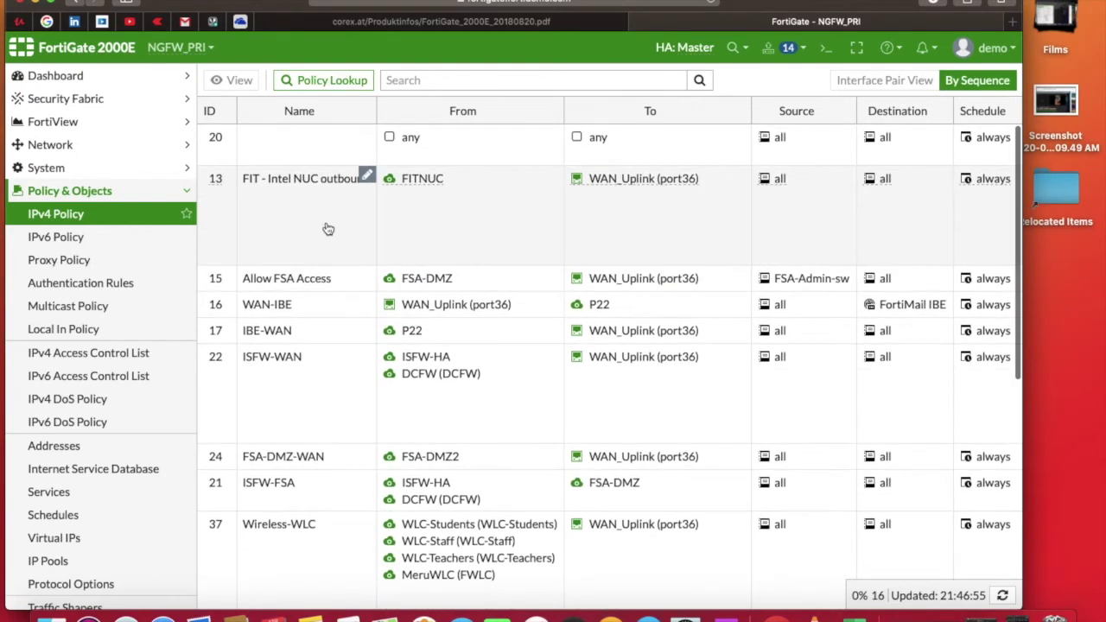
Open the FIT - Intel NUC outbound policy and inspect its incoming and outgoing interfaces, source and destination.
double_click(328, 229)
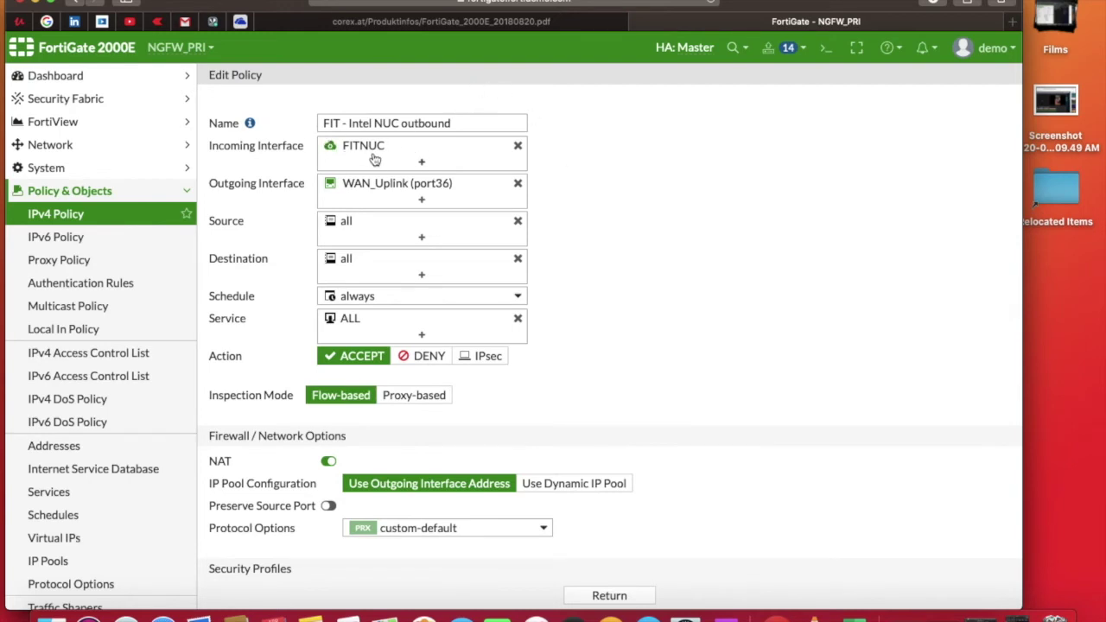
mouse_move(358, 154)
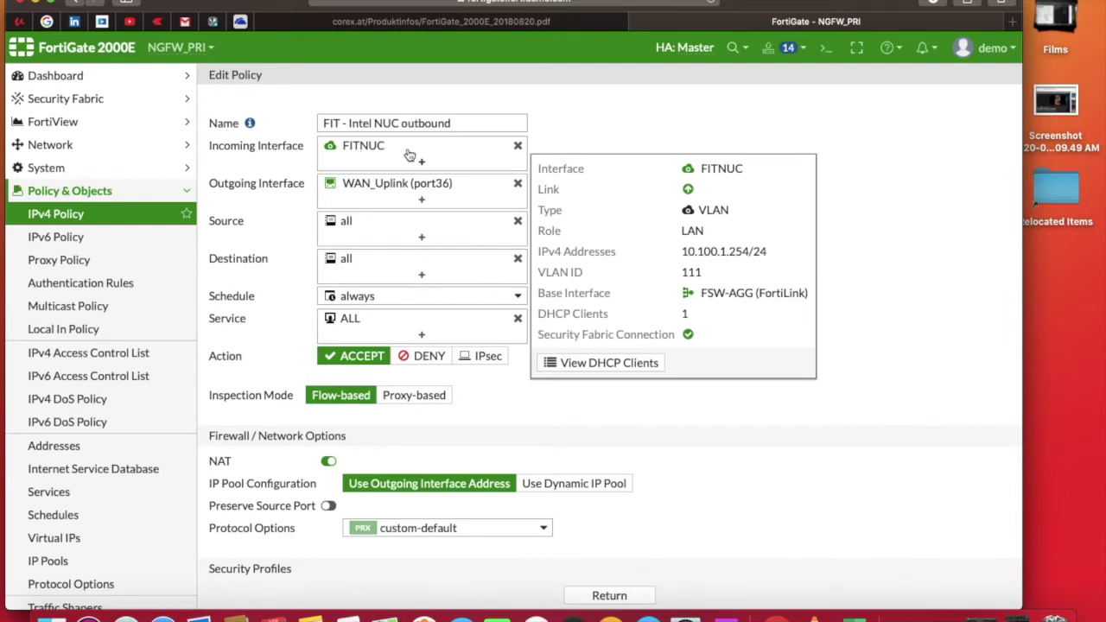
mouse_move(405, 191)
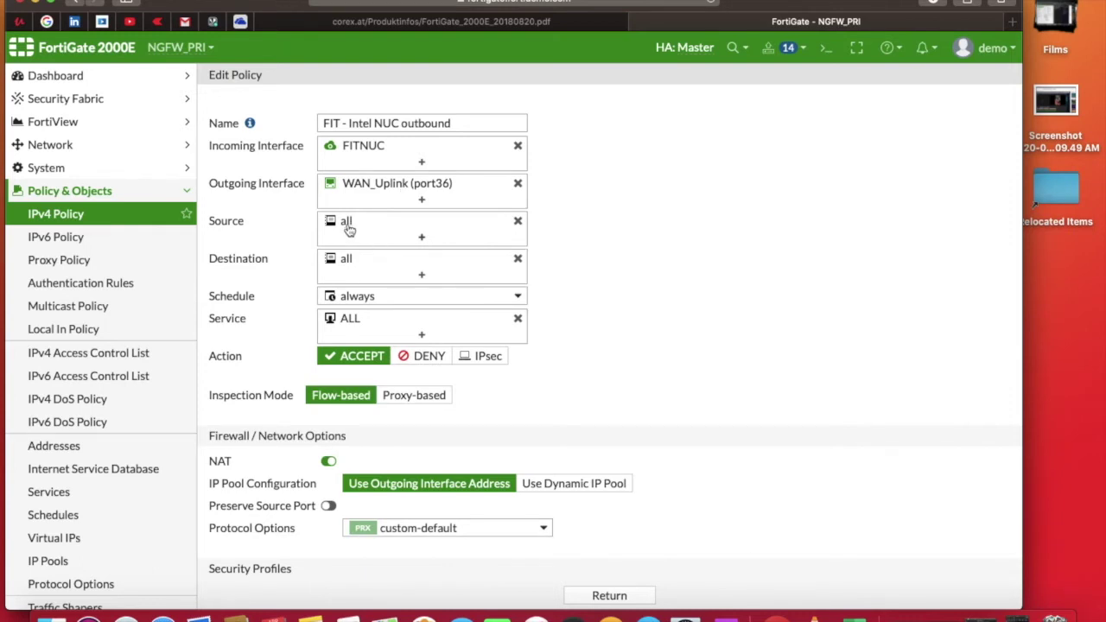
mouse_move(349, 230)
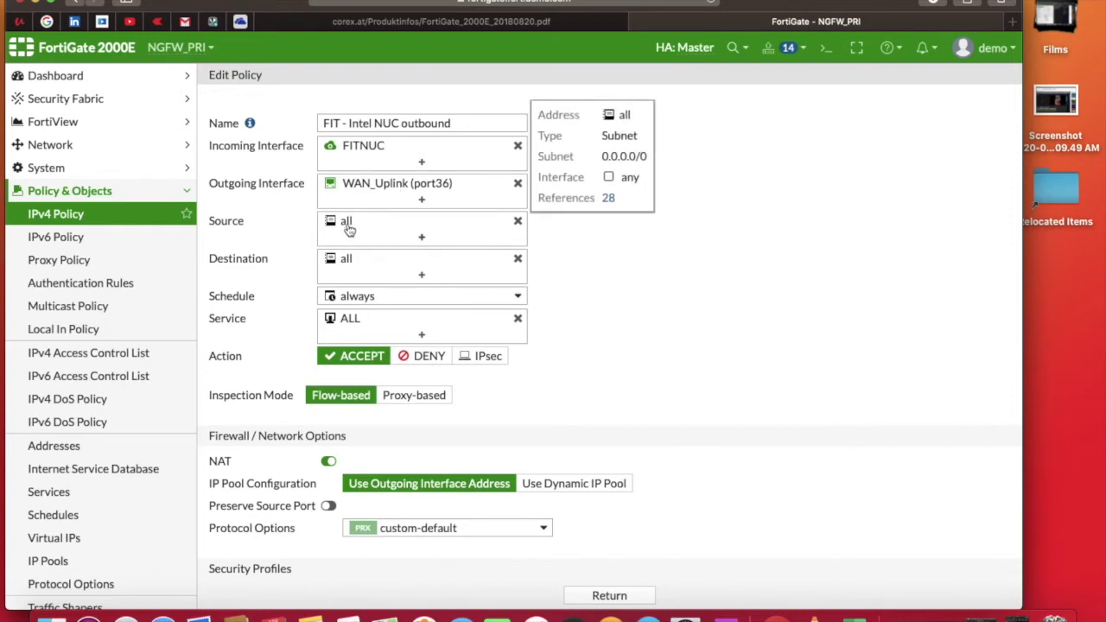
mouse_move(348, 259)
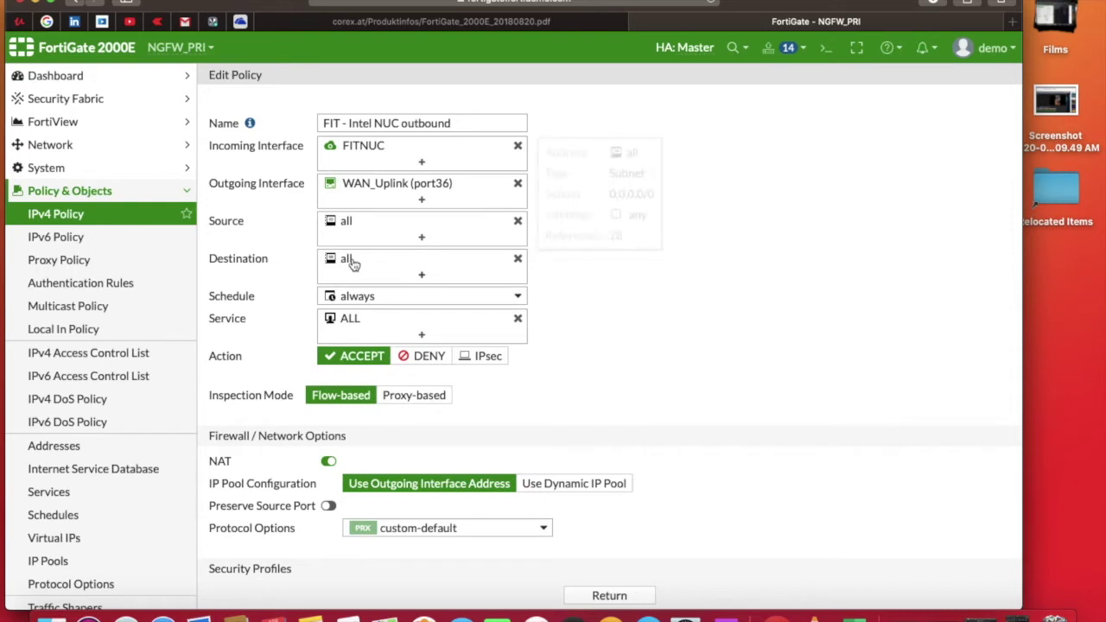
Browse the address entries for the policy's destination, try the FWLC group, and leave the destination field empty.
left_click(424, 278)
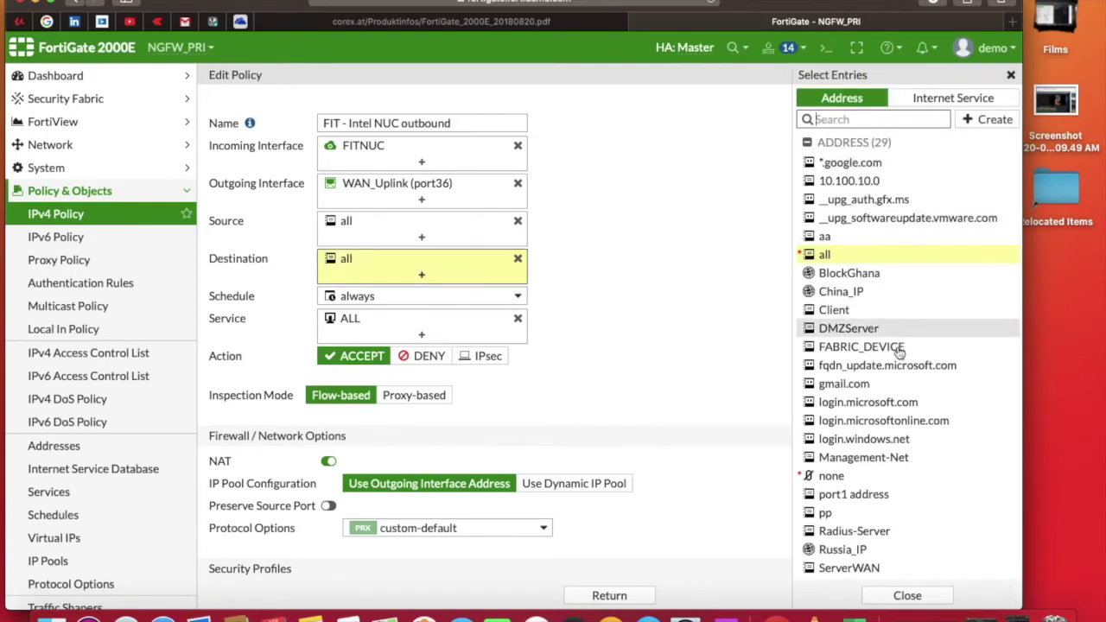
scroll(904, 313, "down", 2)
scroll(903, 313, "down", 4)
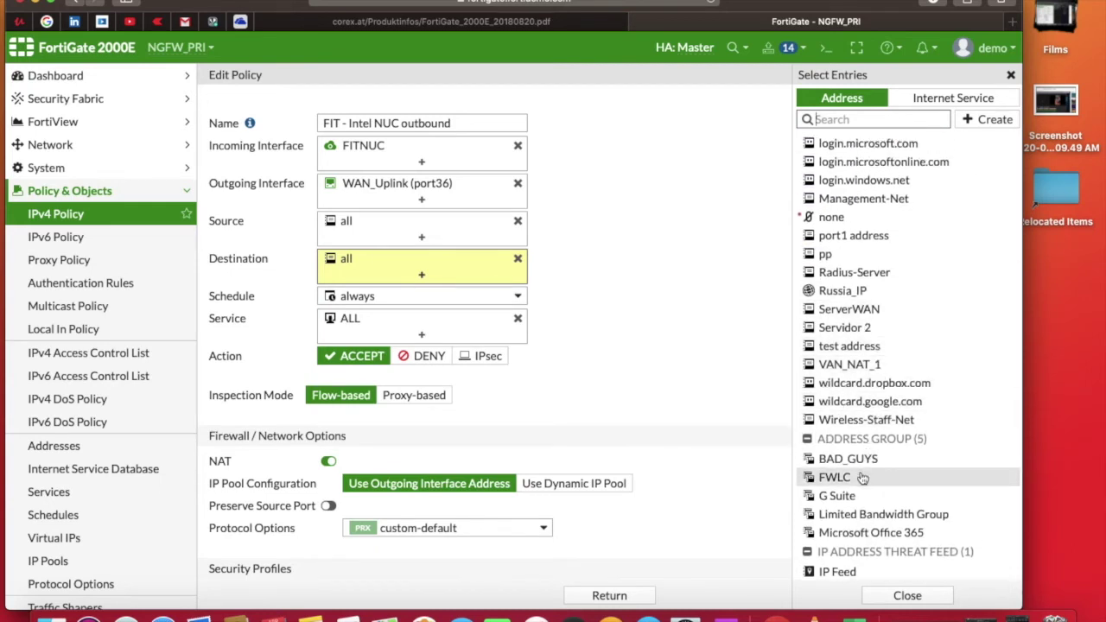
left_click(864, 476)
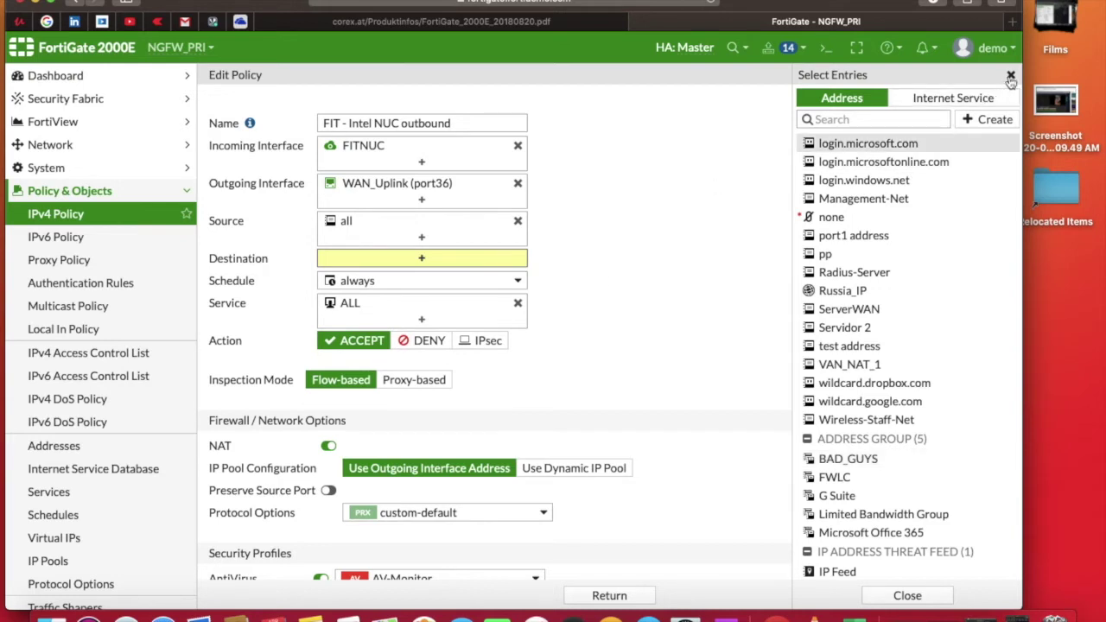
left_click(1011, 76)
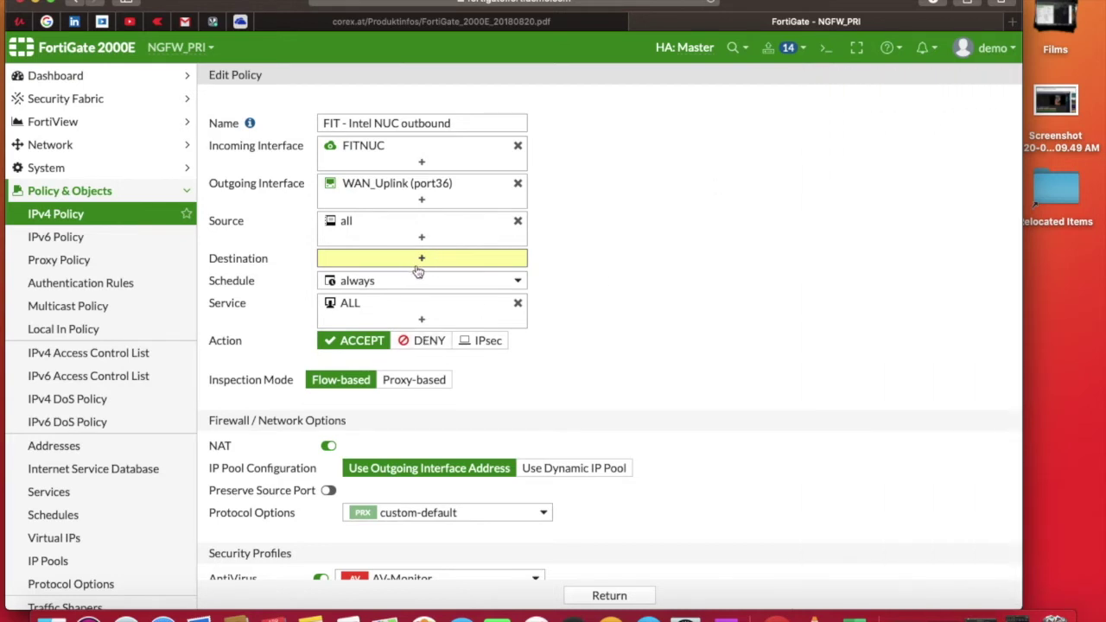
Look over the policy's recurring schedule options and the service entries available for selection.
left_click(480, 289)
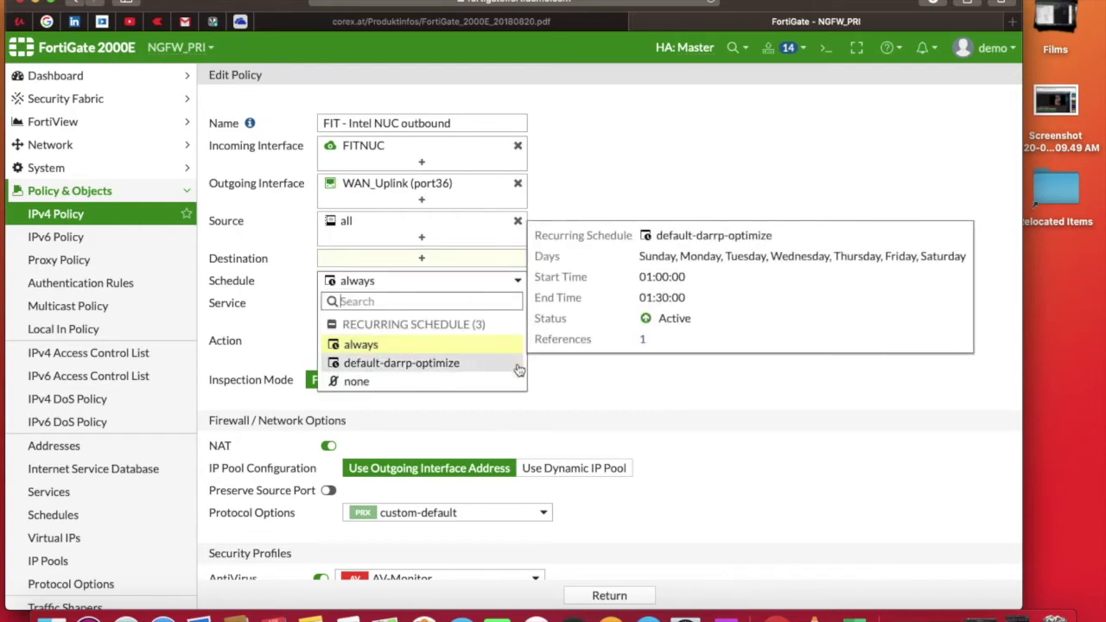
left_click(613, 383)
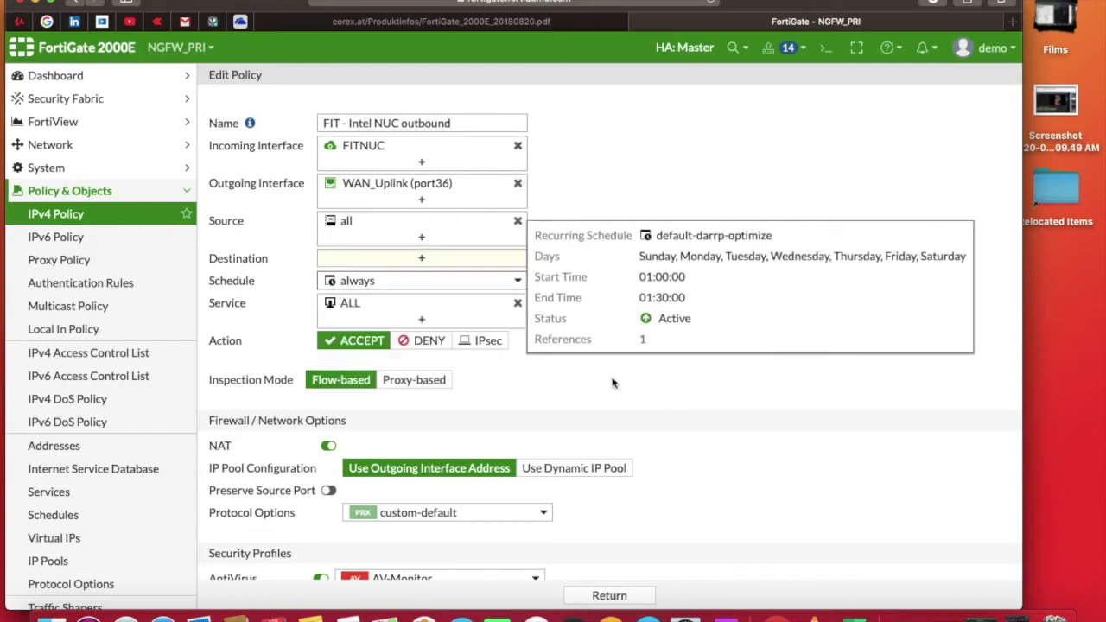
left_click(421, 319)
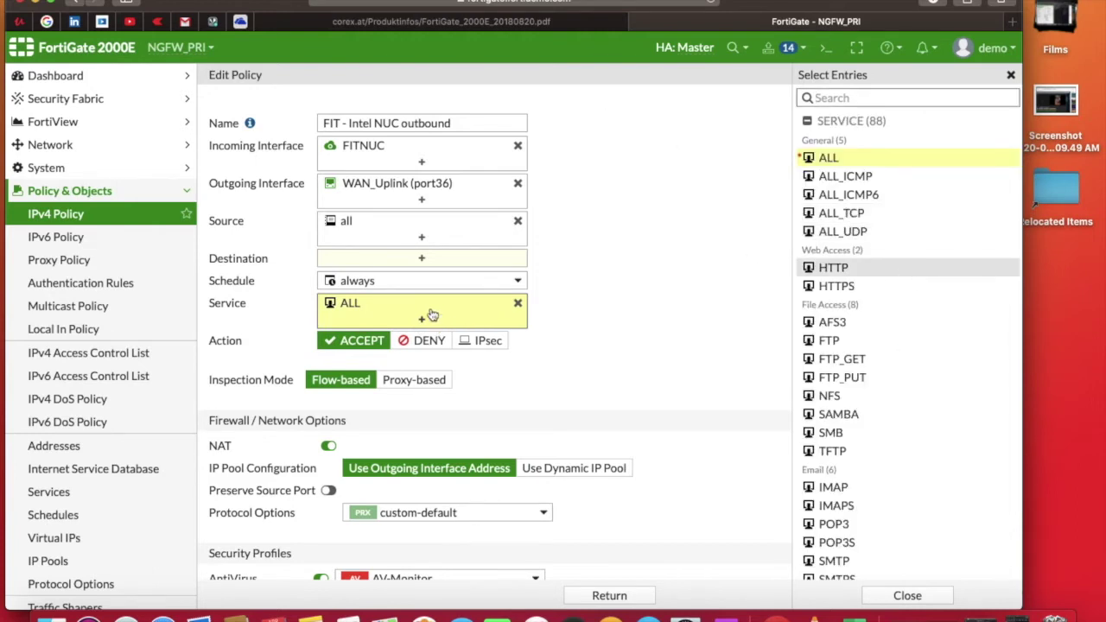
left_click(609, 342)
Look through the policy's action, inspection mode, NAT, security profile and logging settings.
scroll(608, 343, "down", 2)
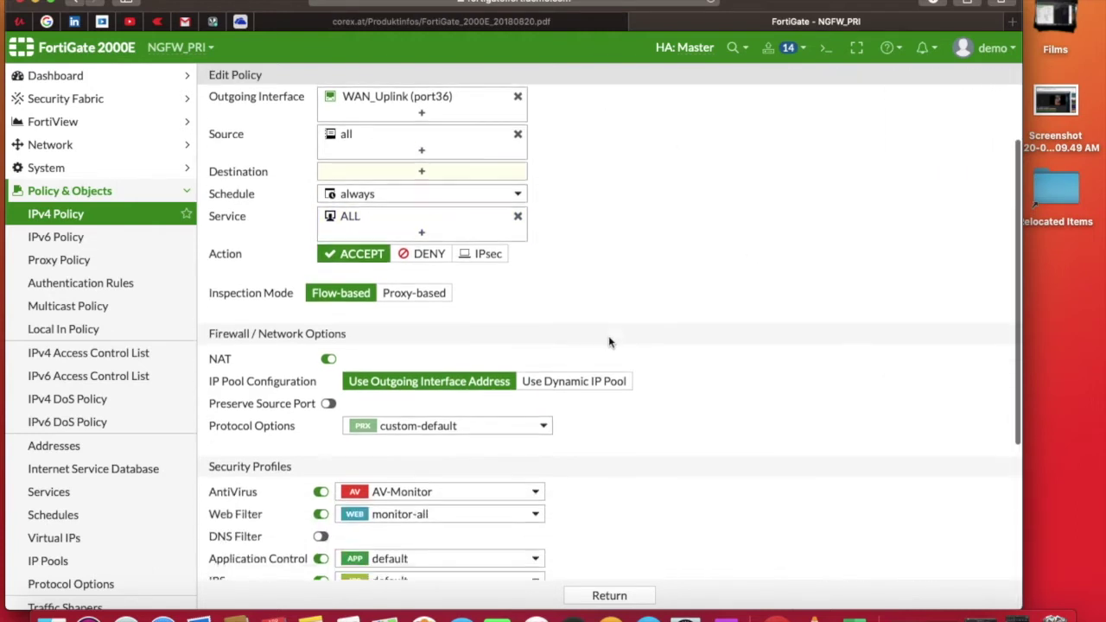
scroll(608, 342, "down", 1)
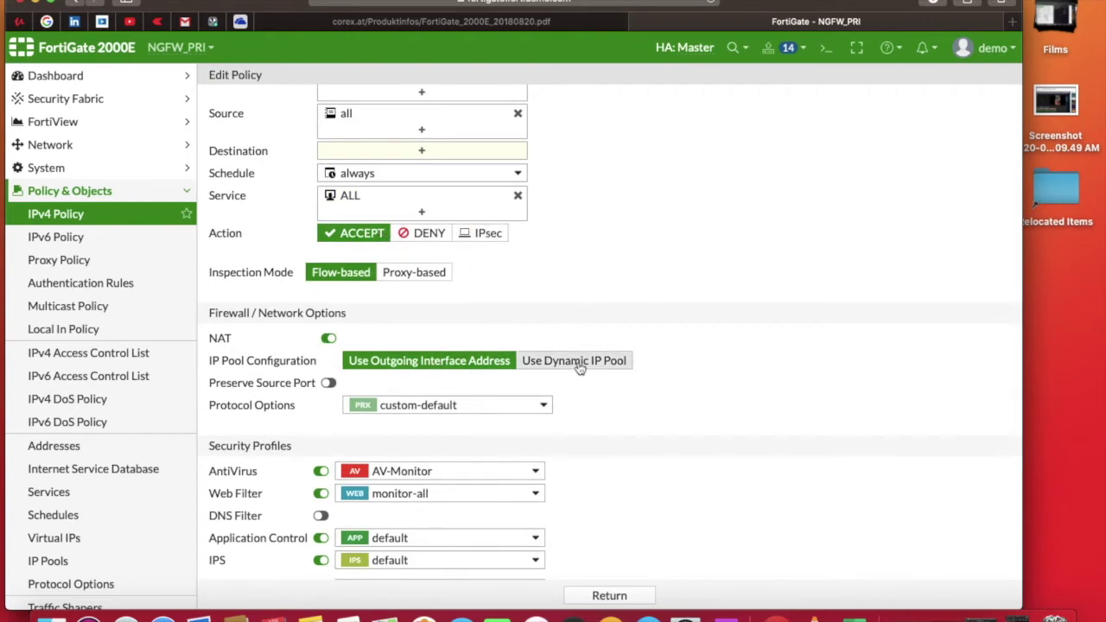
scroll(581, 365, "down", 2)
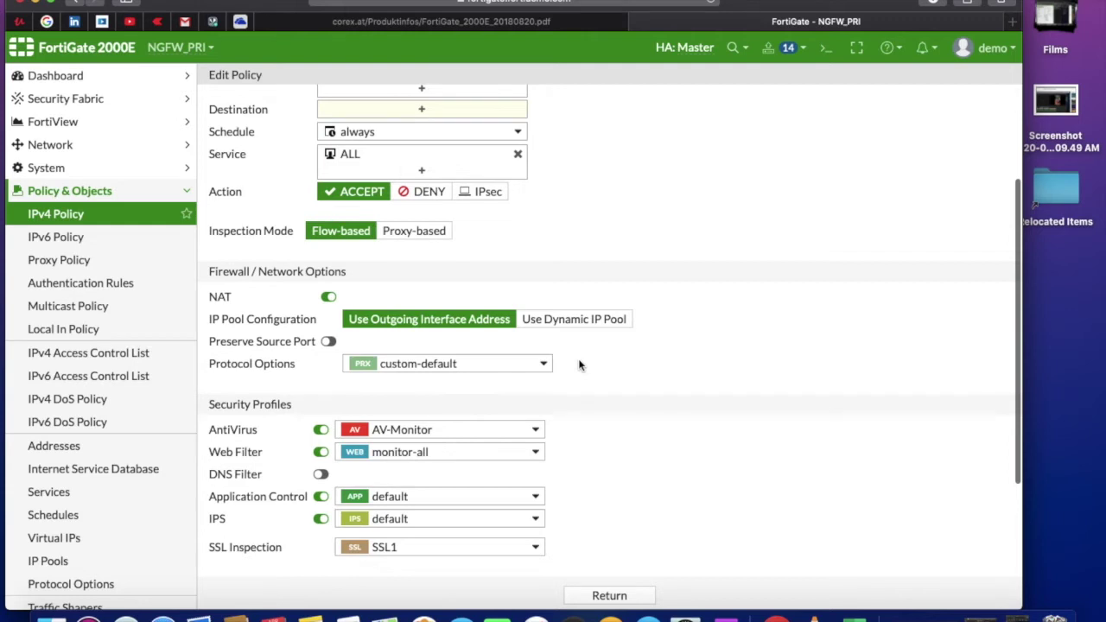
scroll(580, 365, "down", 2)
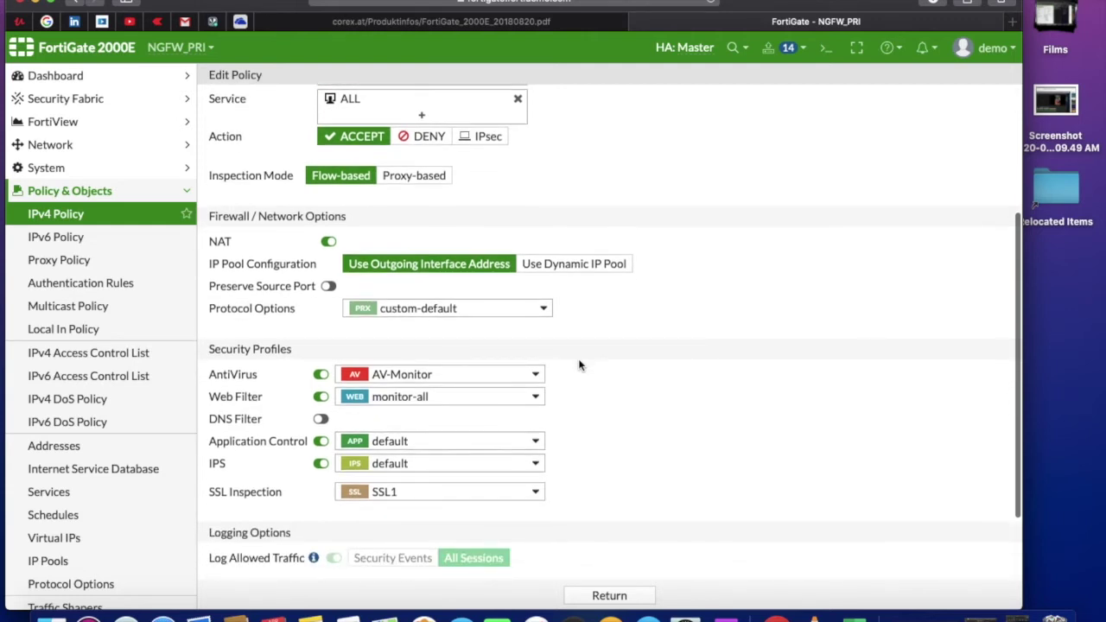
scroll(581, 364, "up", 4)
scroll(581, 365, "up", 2)
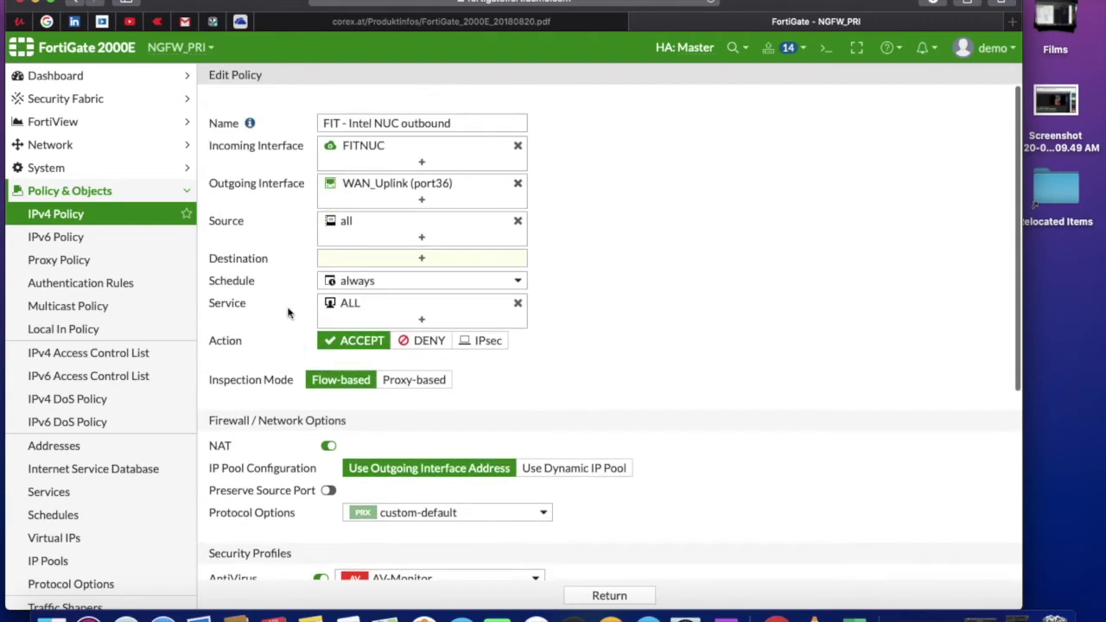
scroll(668, 428, "down", 7)
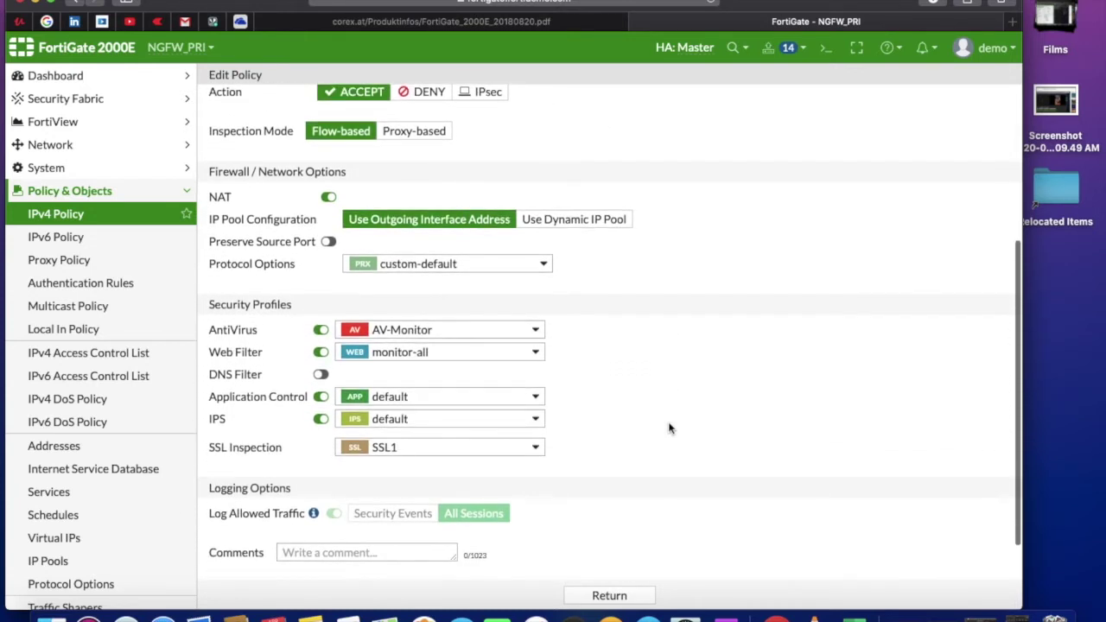
scroll(668, 428, "up", 1)
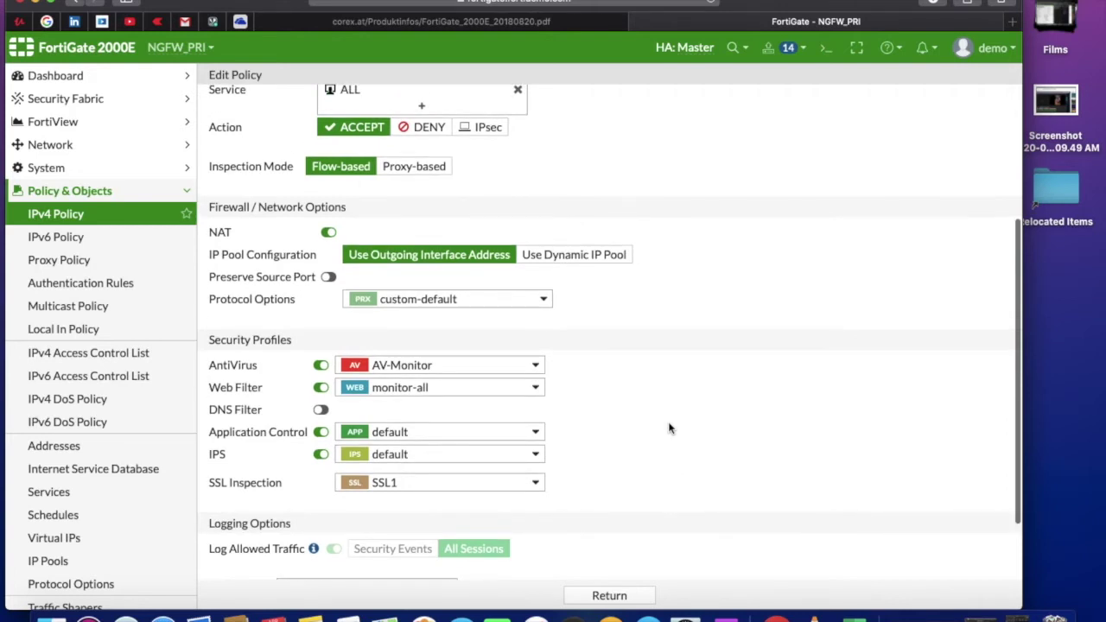
scroll(668, 428, "down", 3)
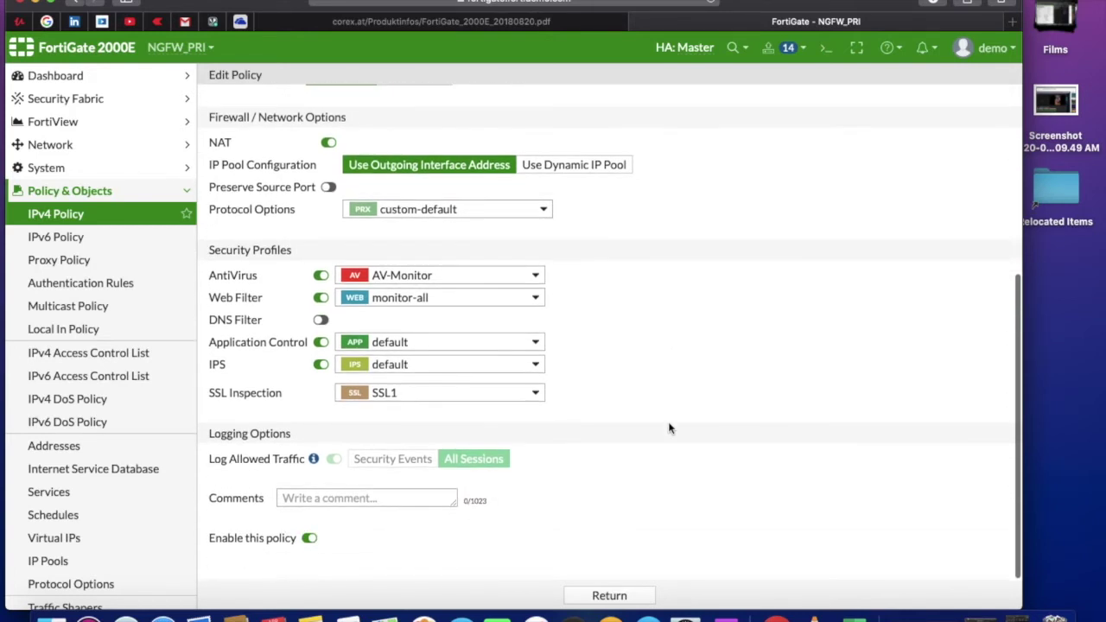
scroll(668, 428, "up", 1)
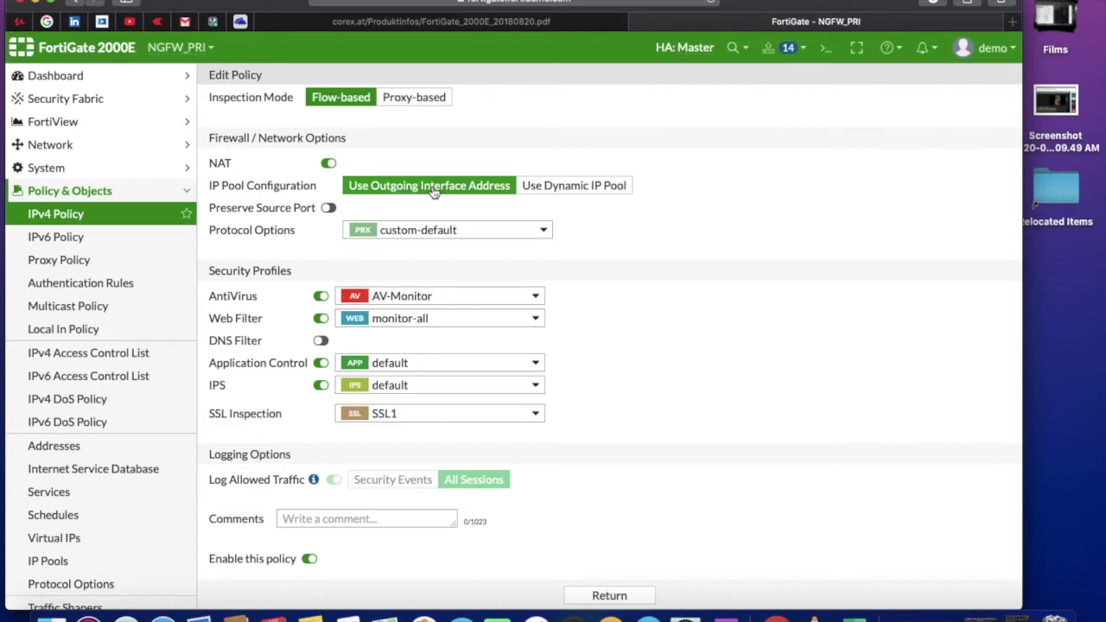
Set the IP Pool Configuration to Use Dynamic IP Pool and check its pool selection list.
left_click(588, 185)
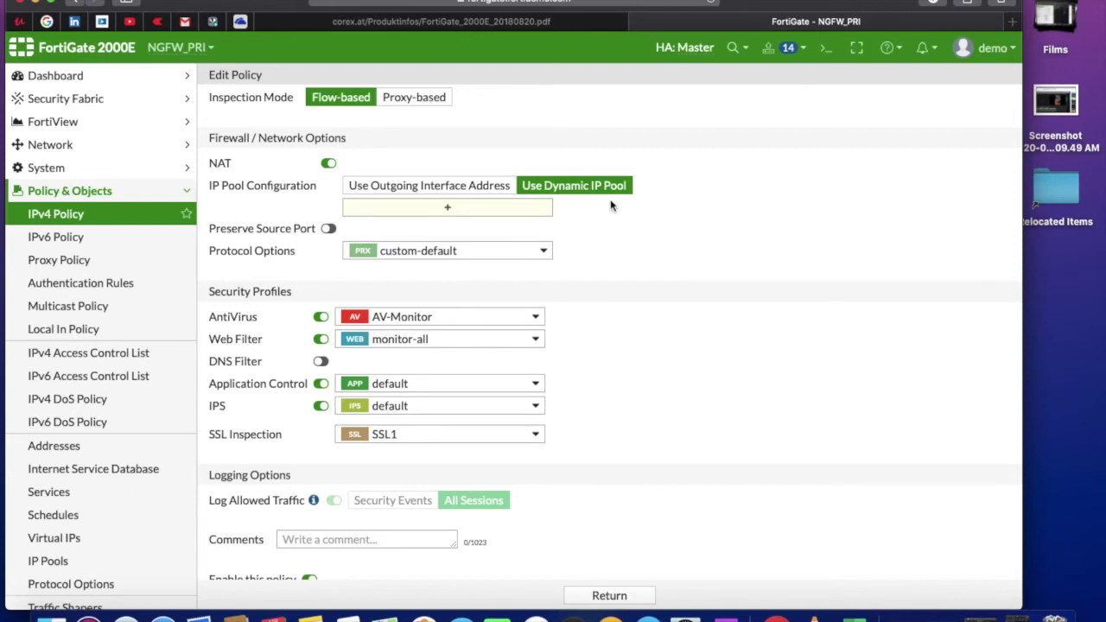
left_click(455, 216)
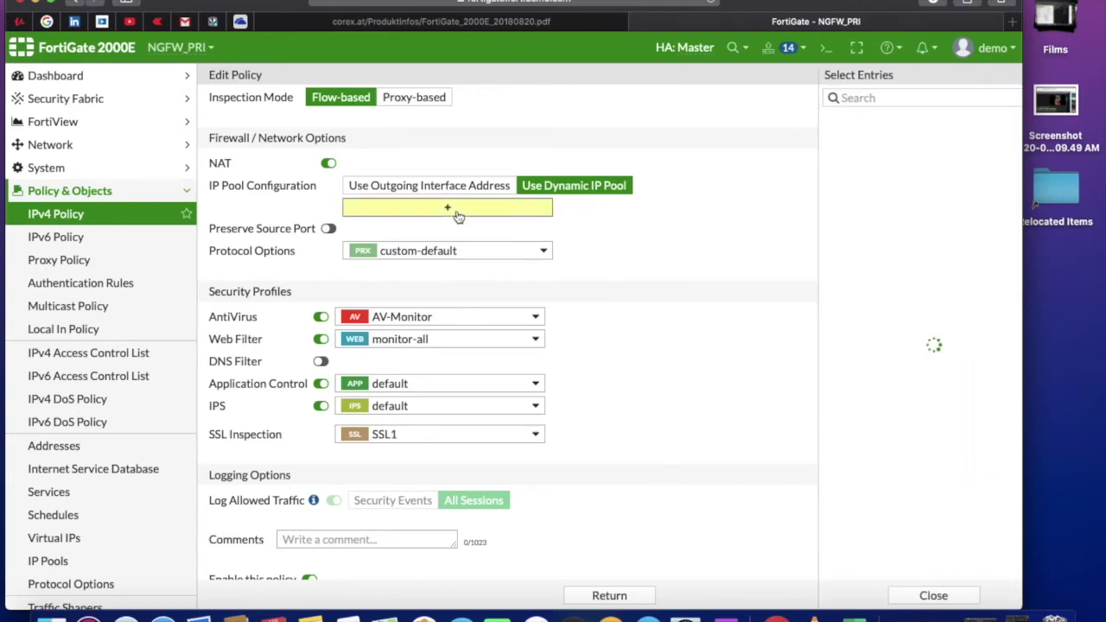
left_click(908, 595)
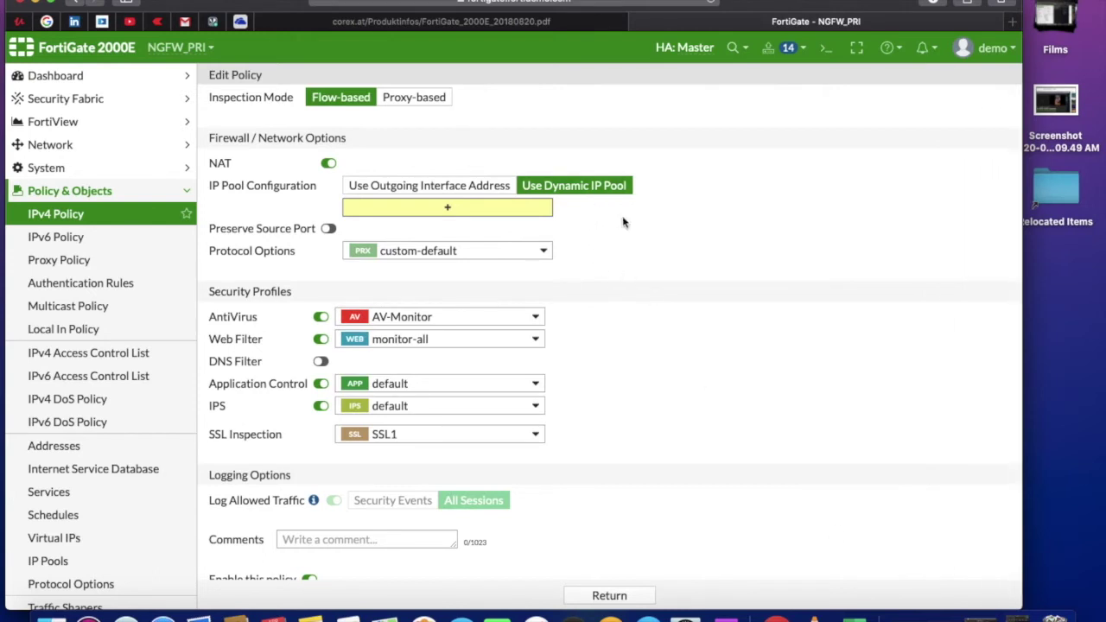
Look over the AntiVirus profiles available for the policy, leaving AV-Monitor selected.
scroll(669, 272, "down", 1)
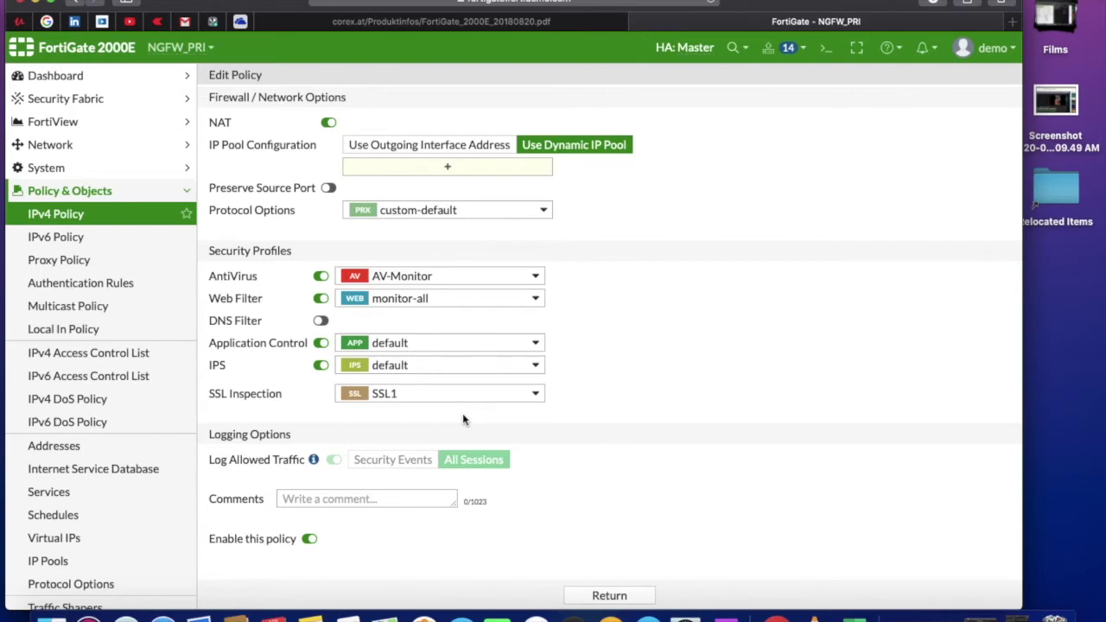
left_click(535, 280)
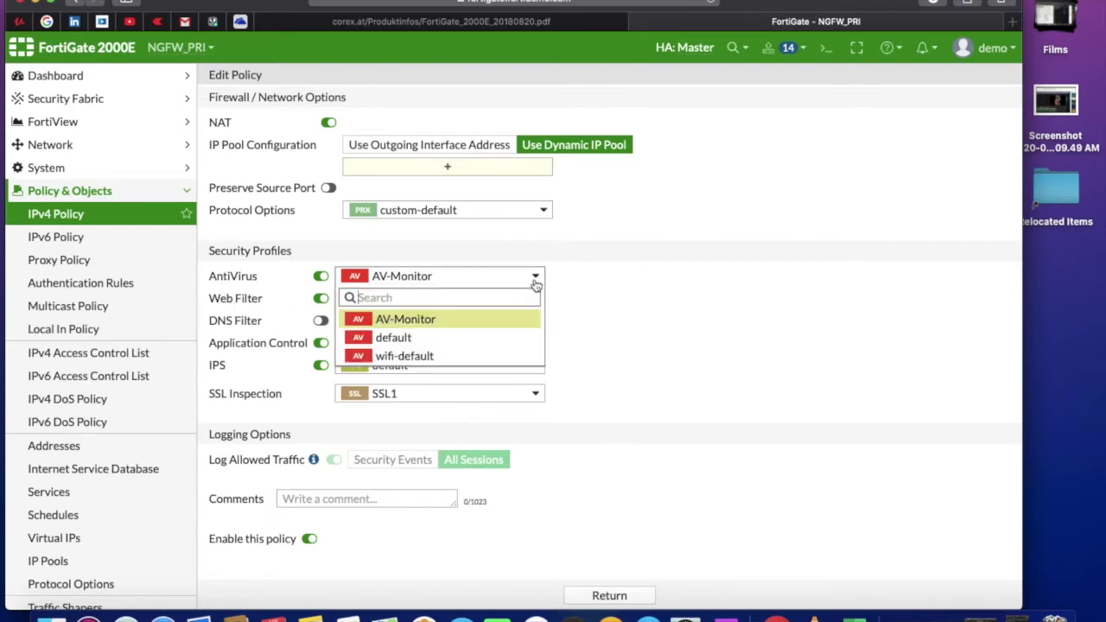
left_click(490, 274)
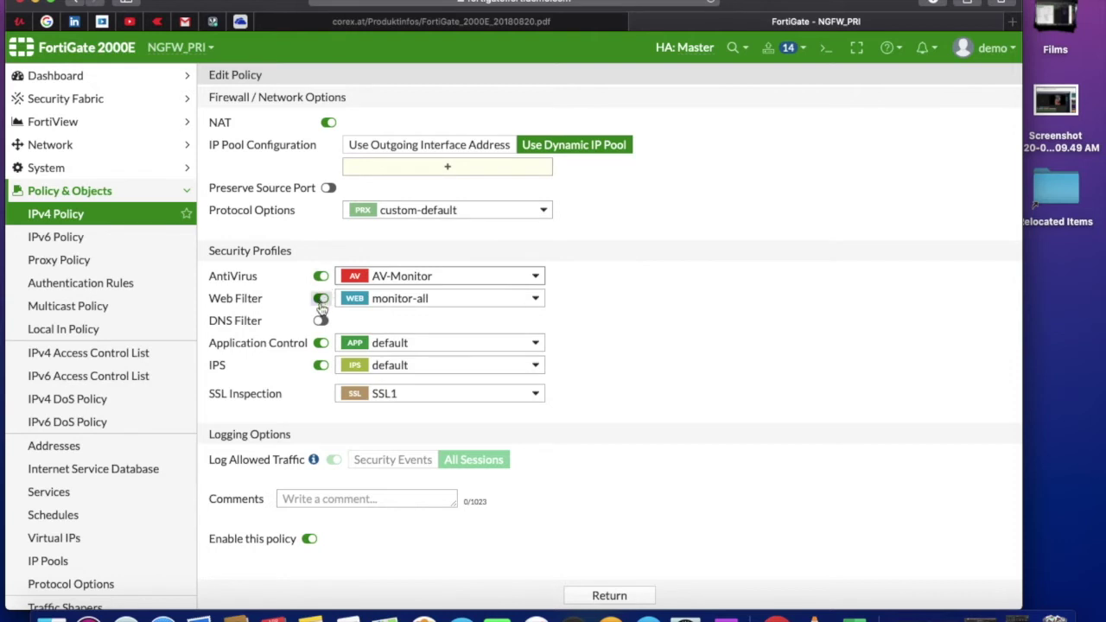
Toggle the AntiVirus, Web Filter, DNS Filter, Application Control and IPS profiles, returning each to its original on or off state.
left_click(322, 278)
left_click(321, 277)
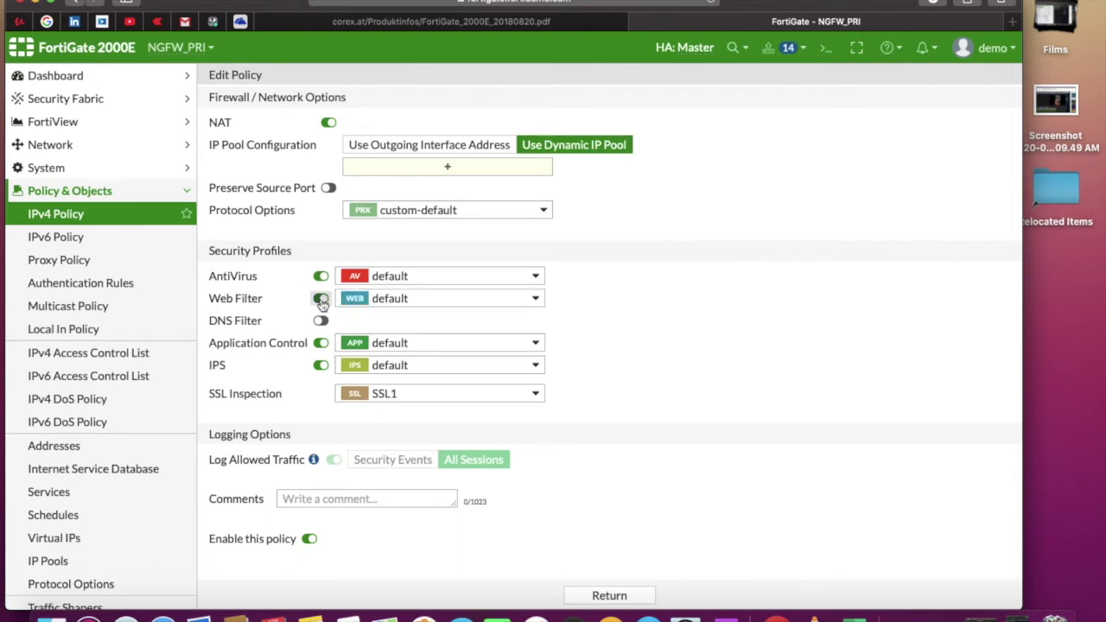
left_click(321, 320)
left_click(320, 322)
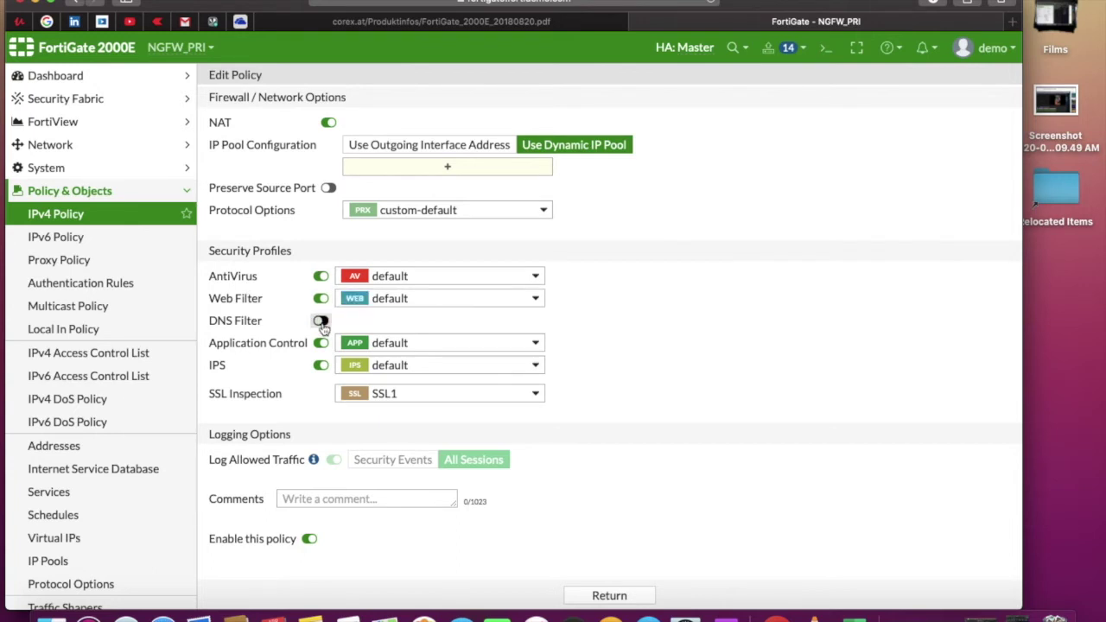
left_click(323, 344)
left_click(323, 345)
left_click(321, 366)
left_click(322, 367)
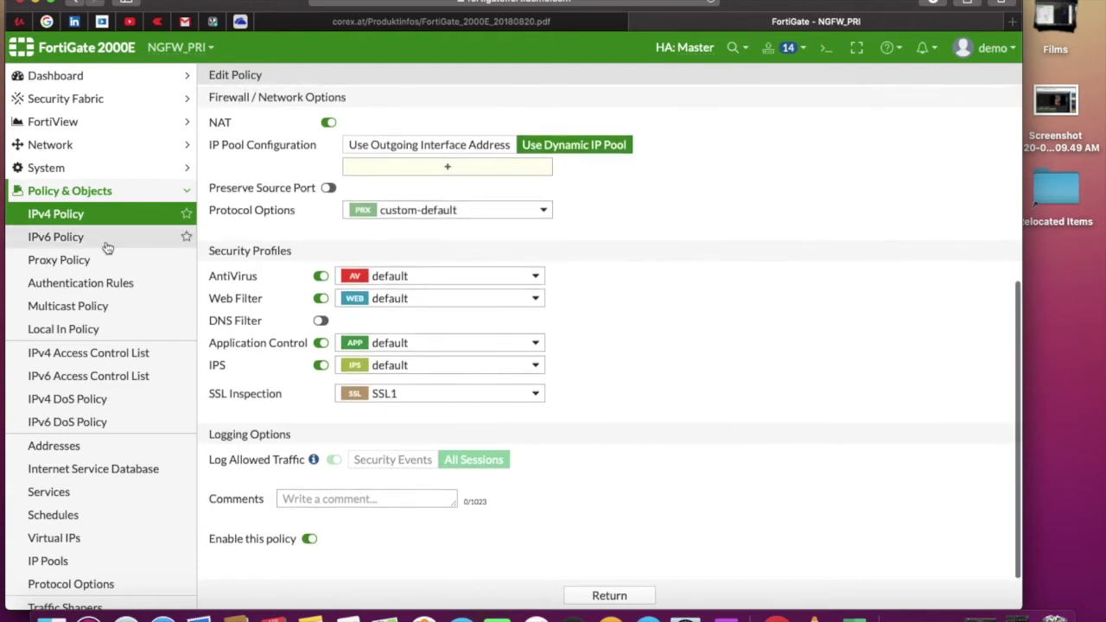
Look over the IPv6 Policy, Multicast Policy, IPv4 DoS Policy and IPv6 DoS Policy pages.
left_click(55, 239)
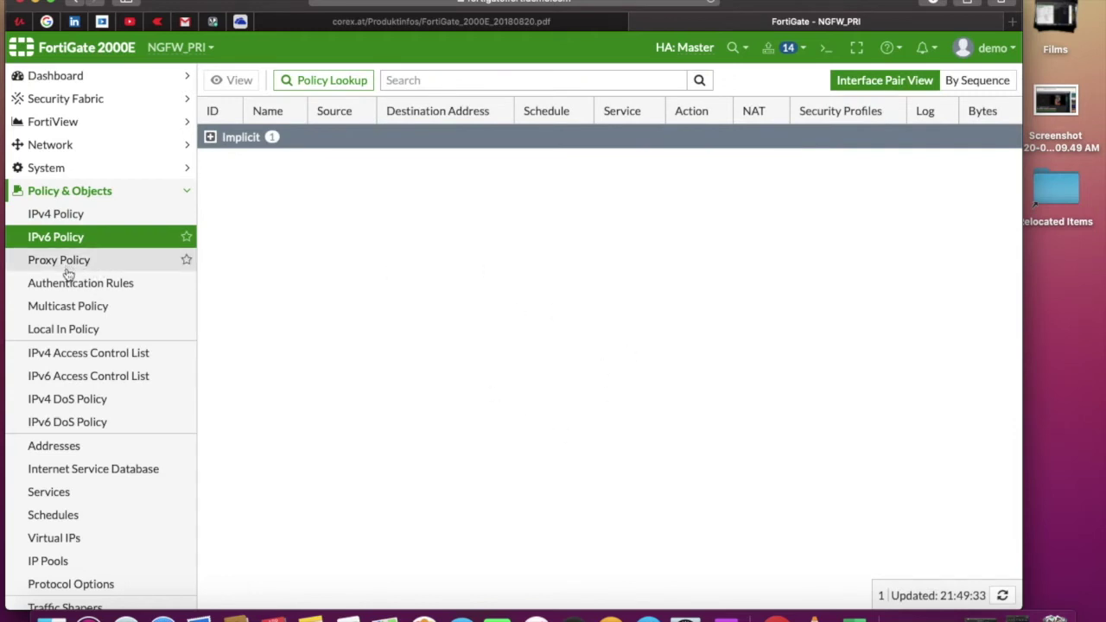
left_click(74, 313)
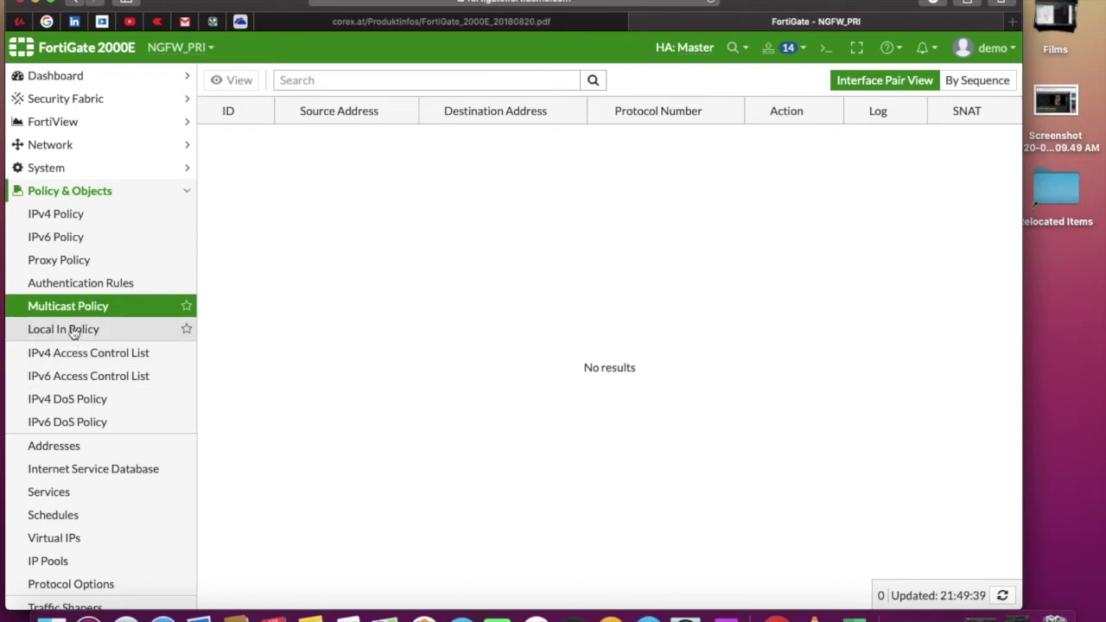
left_click(78, 398)
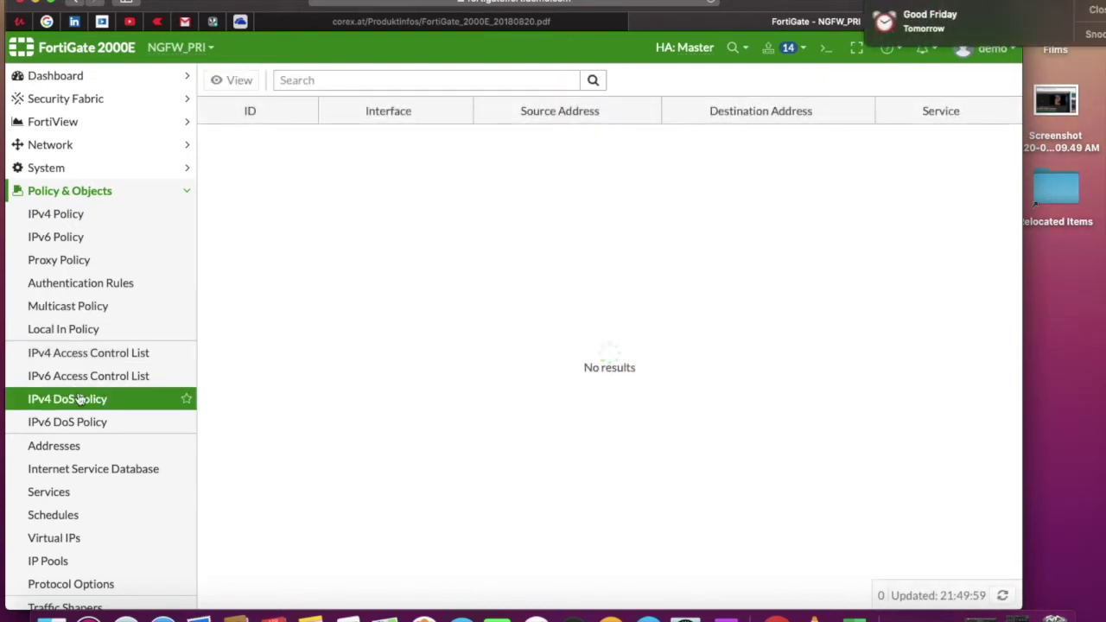
left_click(75, 422)
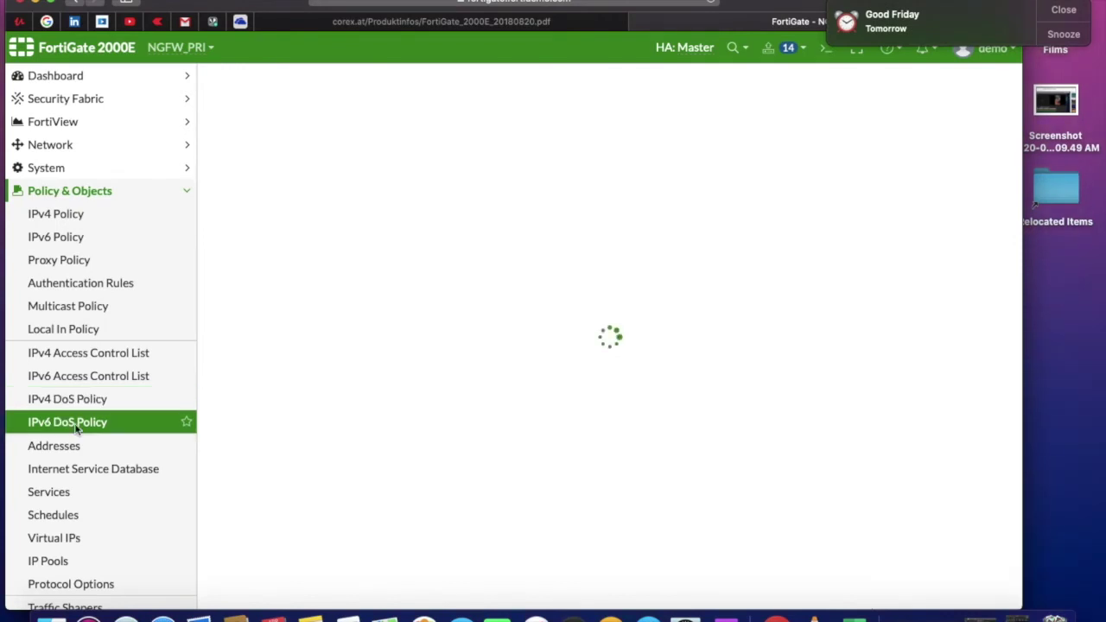
Open the Addresses page, expand the Address group and look through its address objects.
scroll(75, 426, "down", 3)
scroll(75, 426, "down", 2)
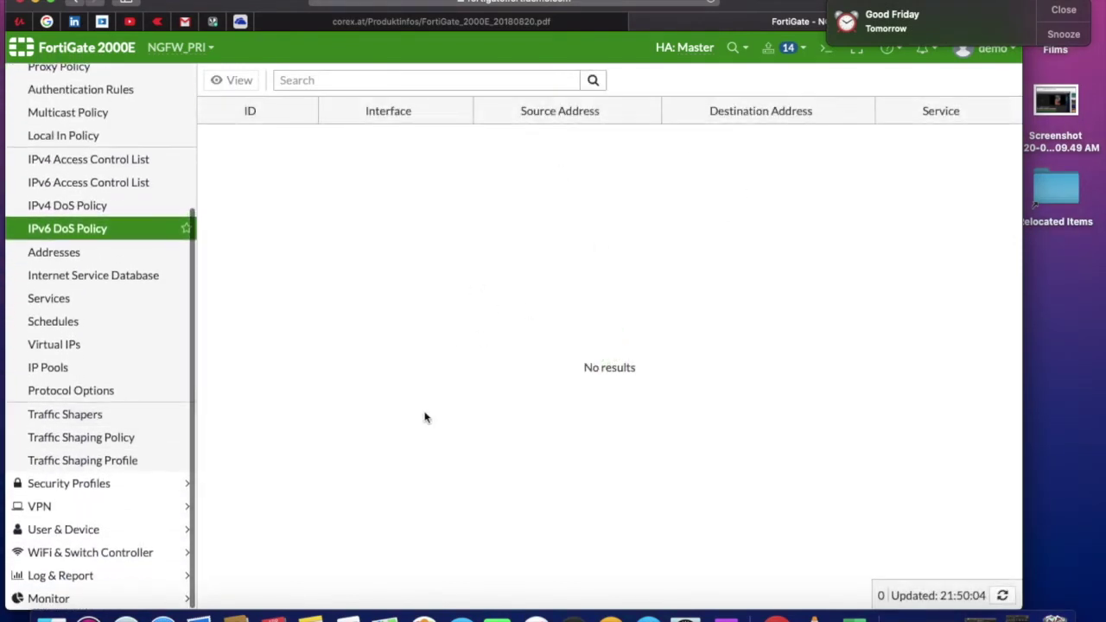
left_click(65, 259)
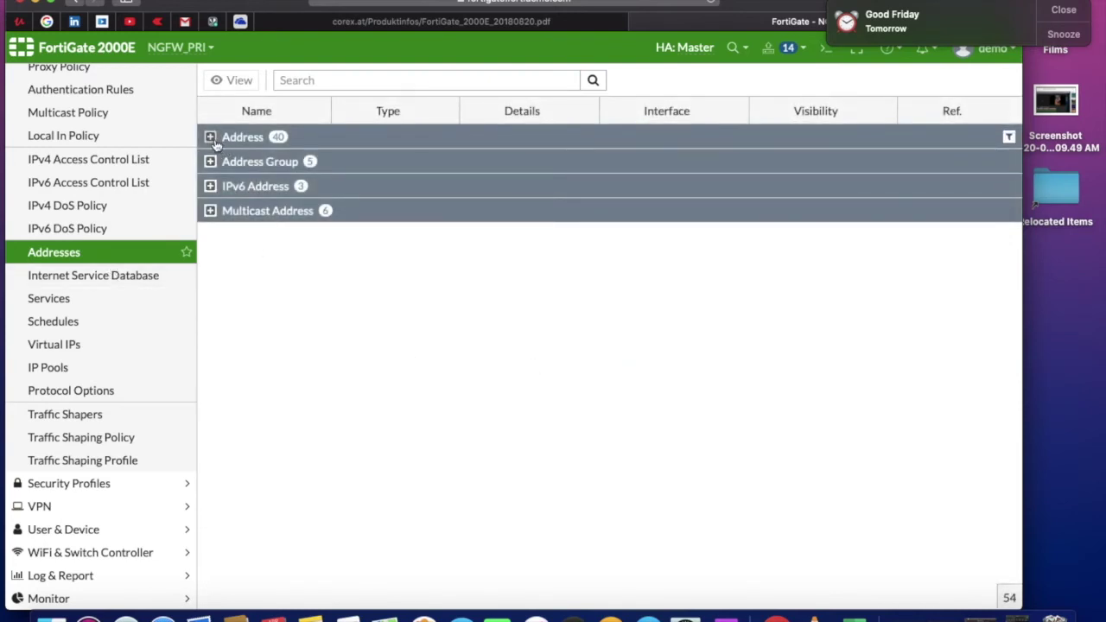
left_click(210, 136)
scroll(406, 311, "down", 3)
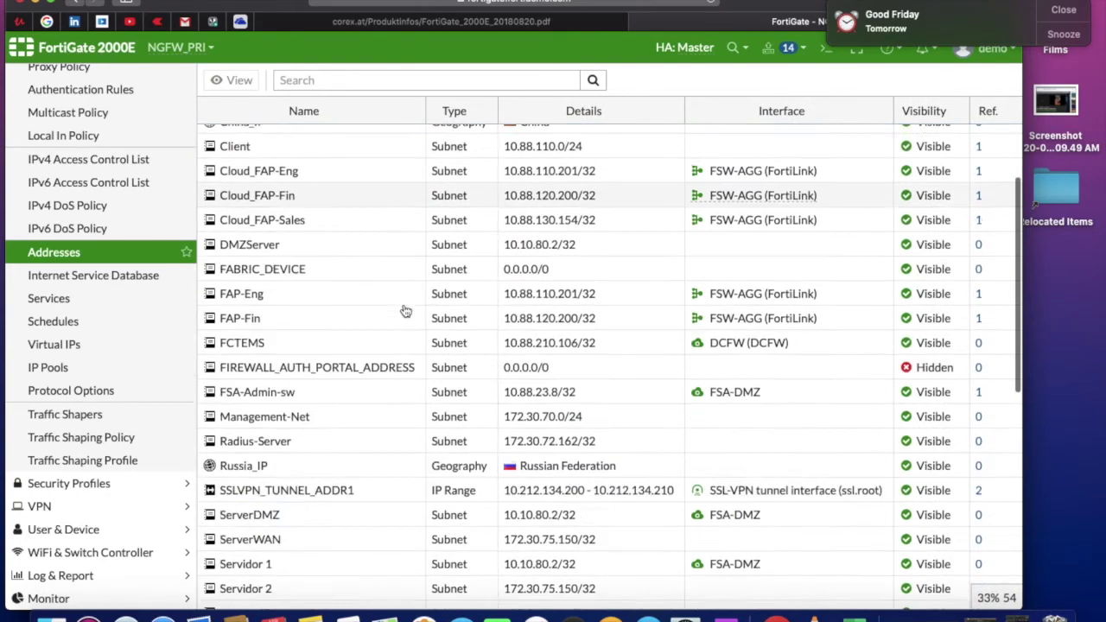
scroll(406, 311, "down", 5)
scroll(405, 308, "up", 6)
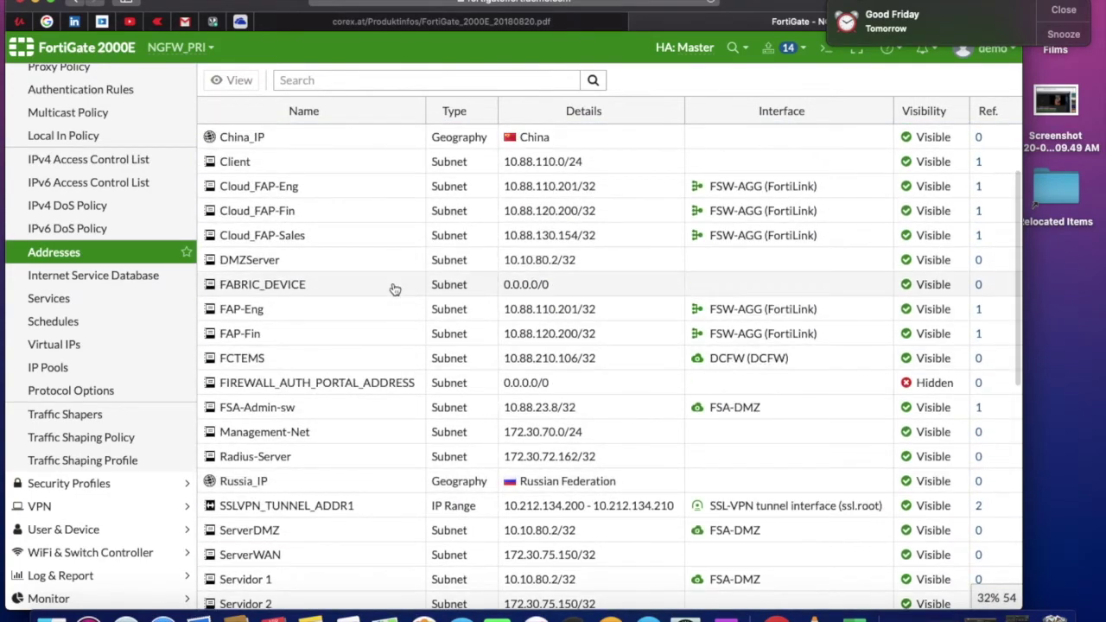
Open the Client address object to inspect its type, IP/Netmask and interface, and return to the Addresses list.
scroll(394, 289, "up", 1)
double_click(337, 213)
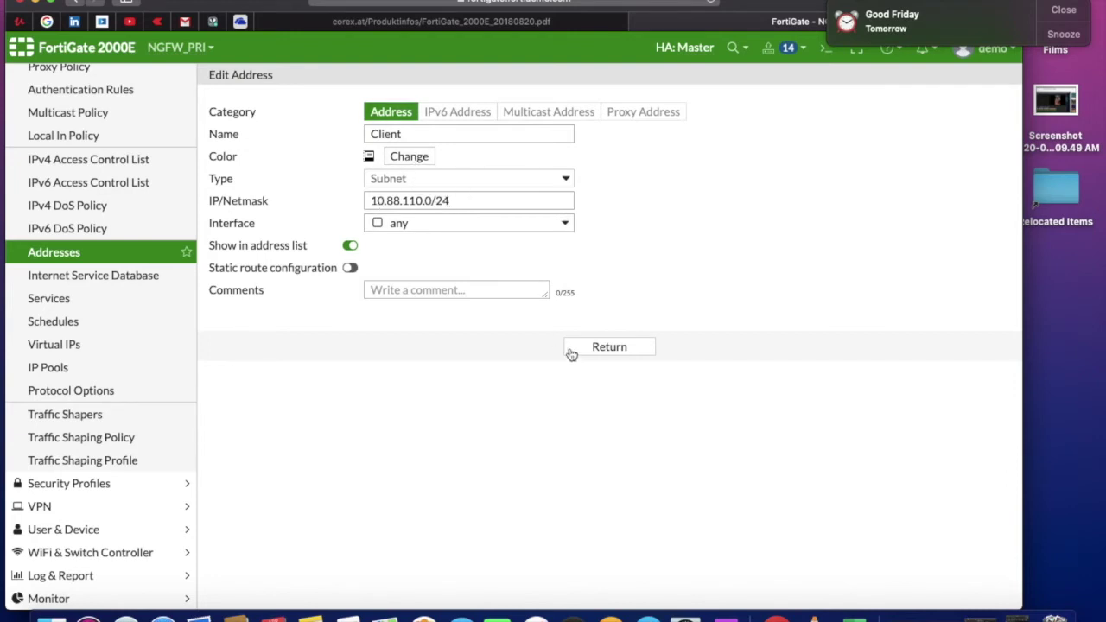
left_click(144, 251)
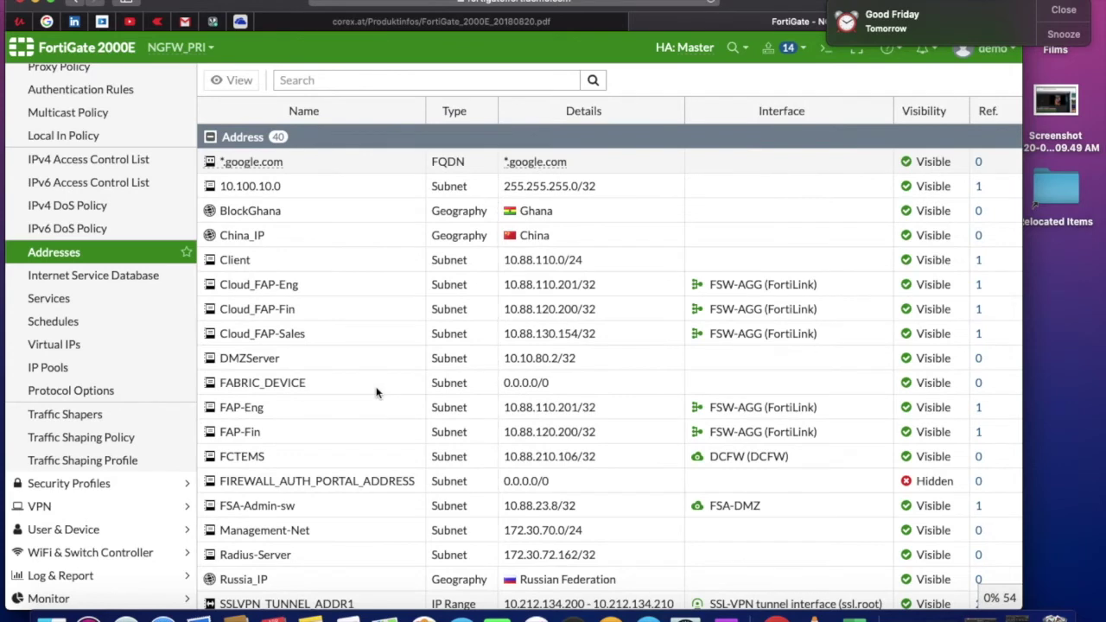
Expand the Address Group section of the Addresses list and open the BAD_GUYS group for inspection.
scroll(418, 401, "down", 10)
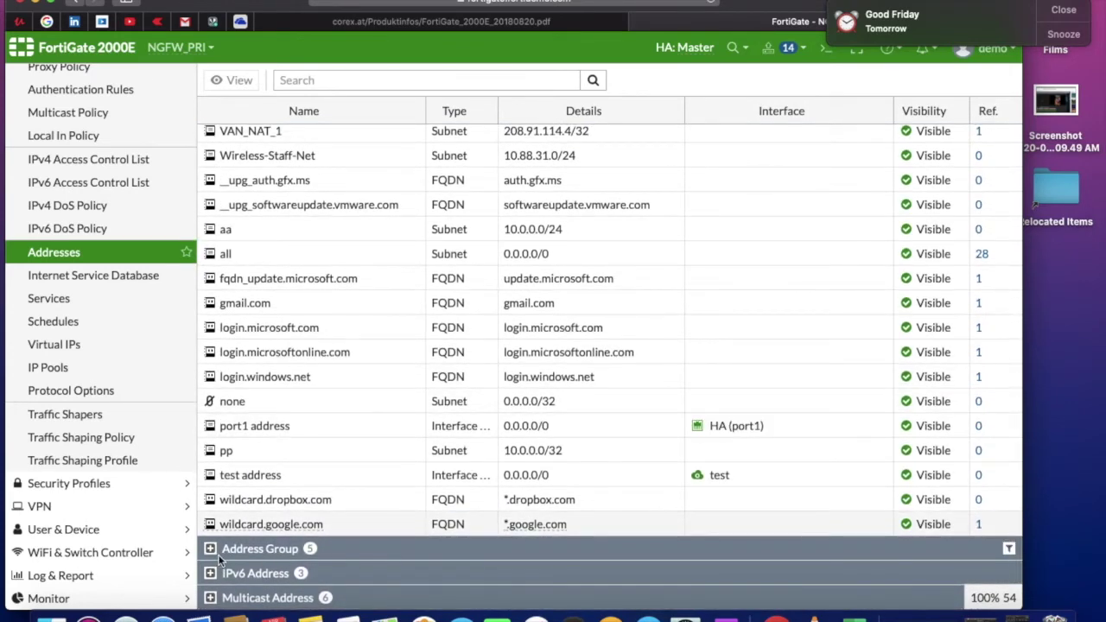
left_click(210, 551)
scroll(490, 519, "down", 1)
scroll(490, 519, "down", 4)
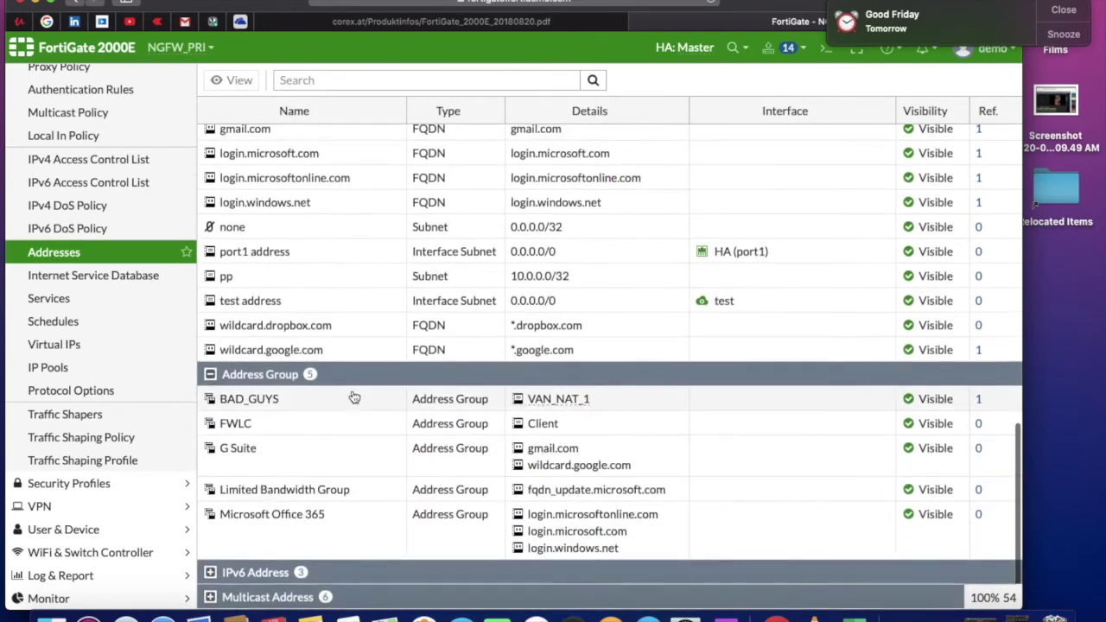
double_click(333, 403)
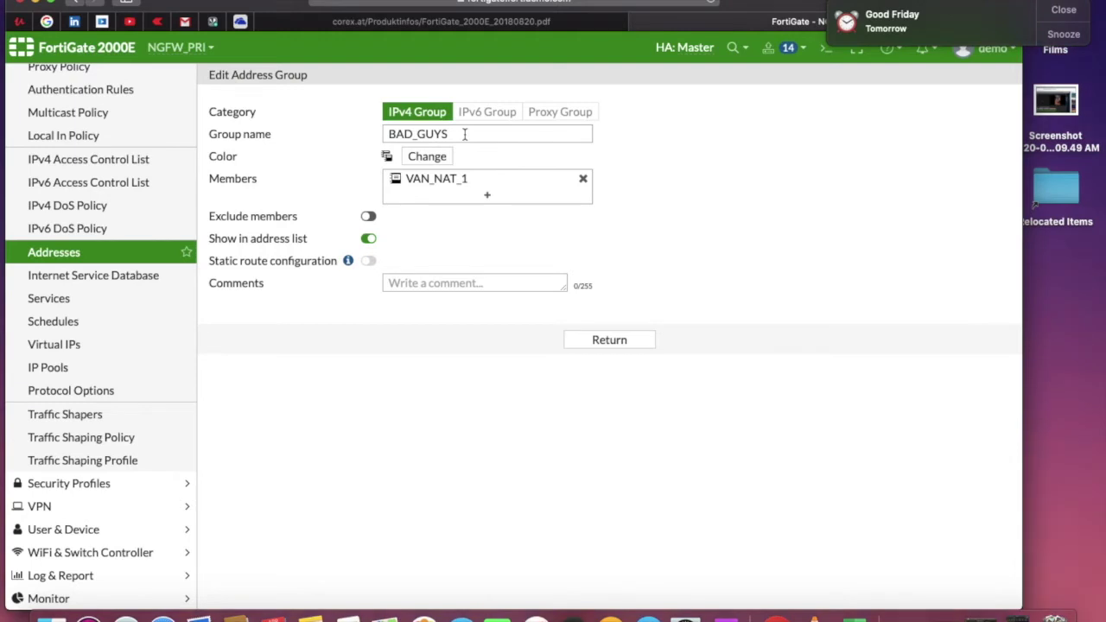
Try adding Cloud_FAP-Eng and Servidor 2 as members of the BAD_GUYS address group.
left_click(489, 198)
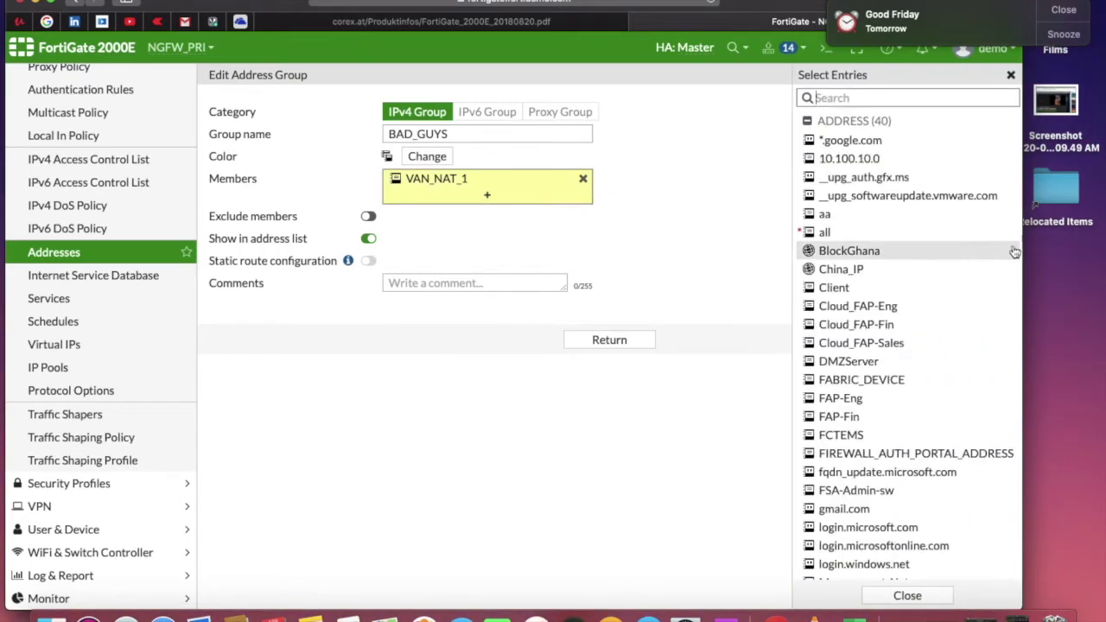
left_click(865, 311)
scroll(886, 487, "down", 3)
scroll(886, 487, "down", 3)
left_click(864, 366)
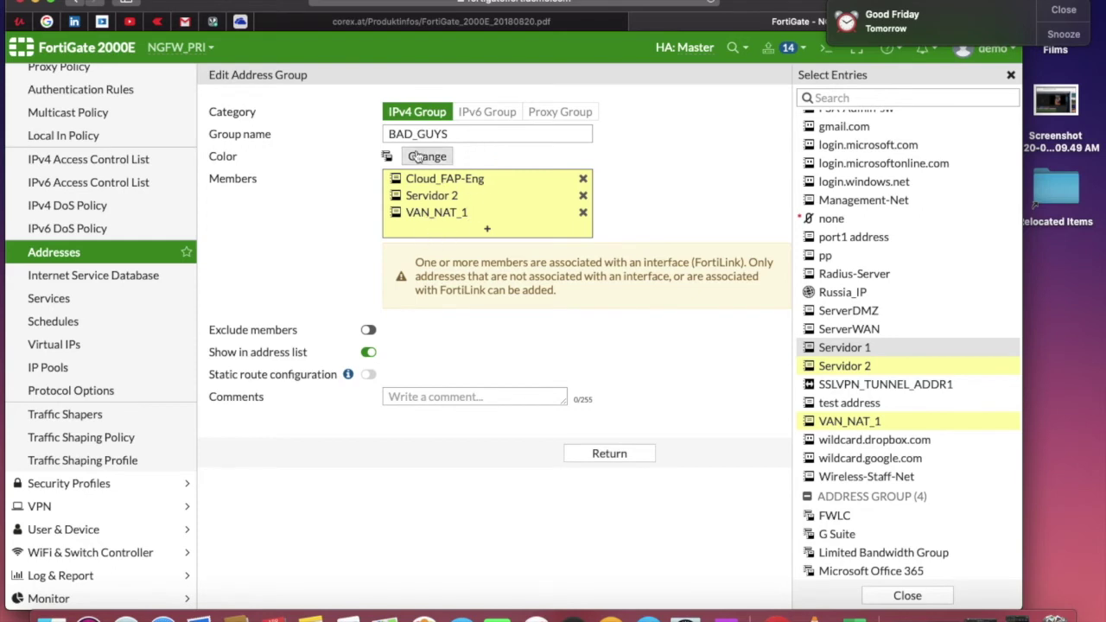
left_click(1011, 75)
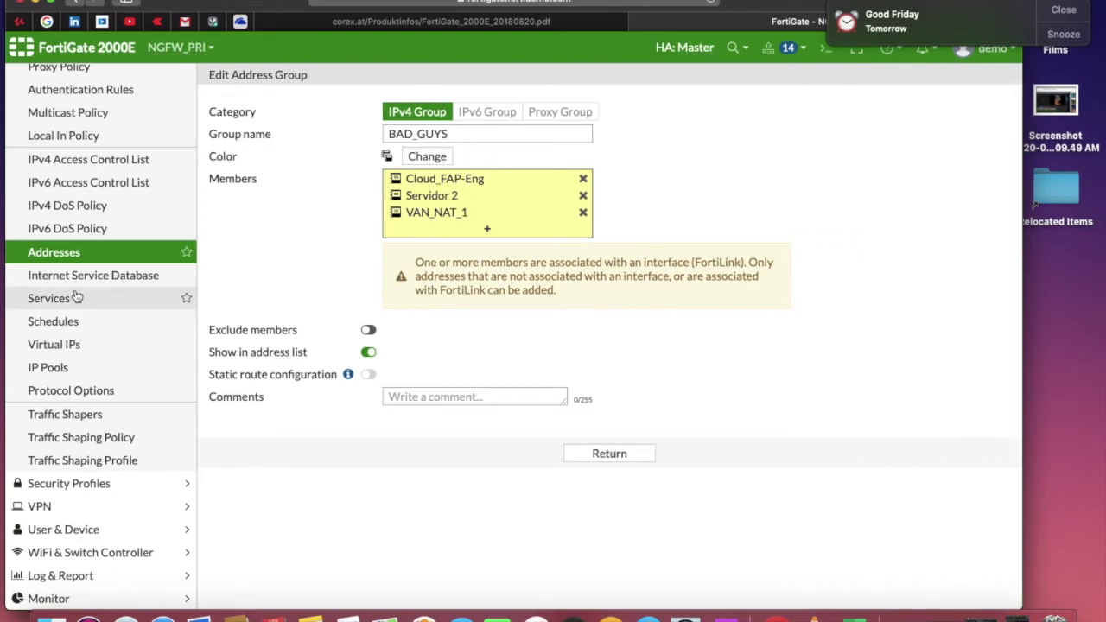
Open the Services page, look through the General, Web Access and File Access categories, and collapse them again.
left_click(73, 297)
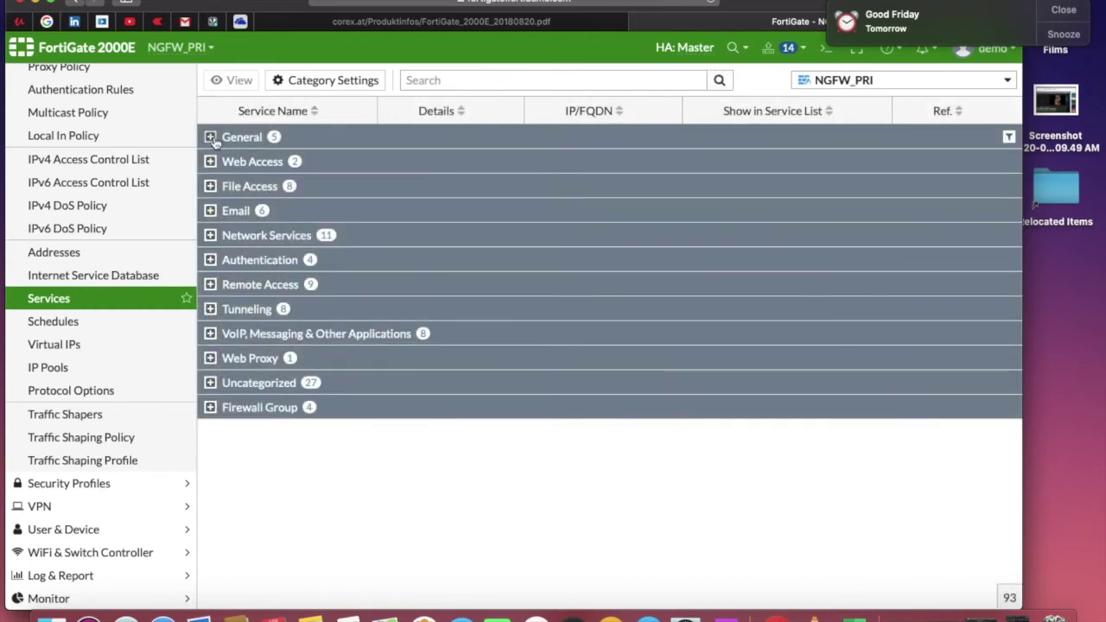
left_click(210, 138)
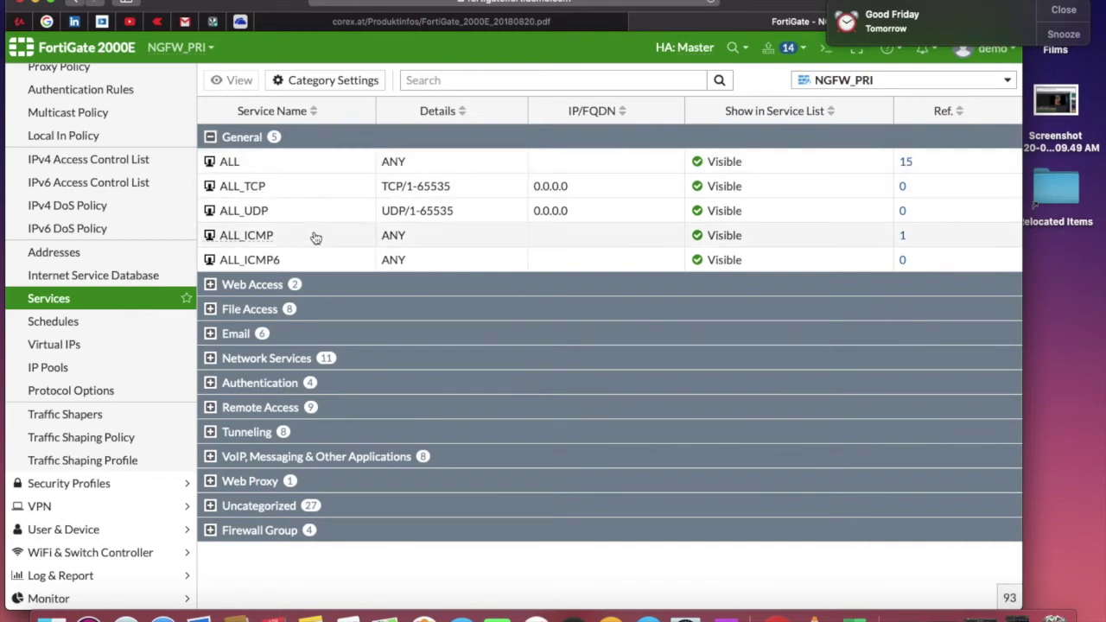
left_click(210, 285)
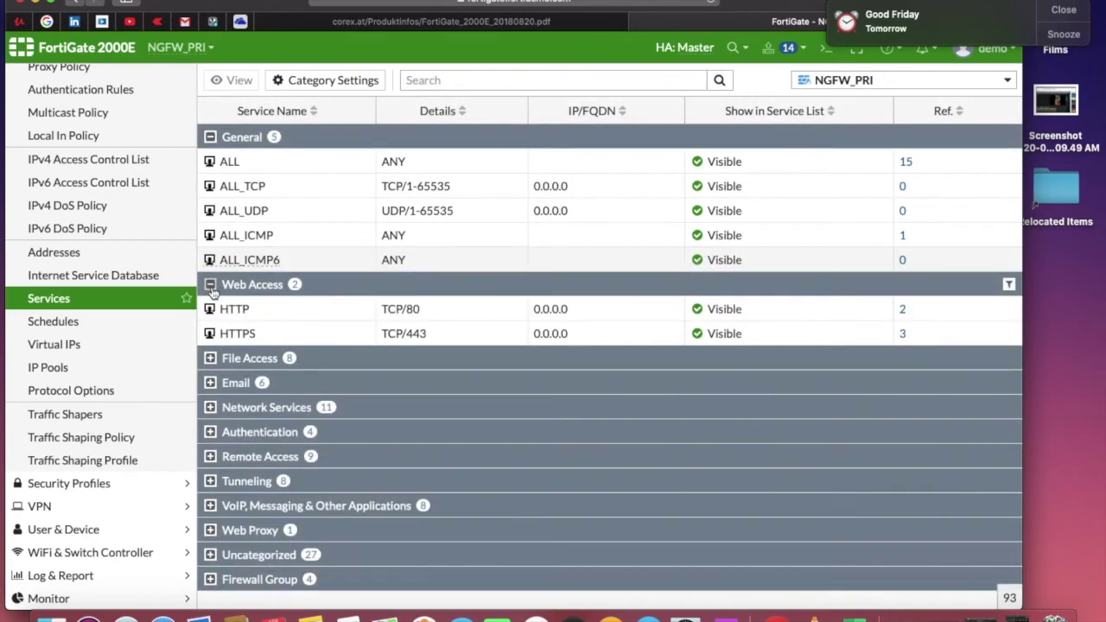
left_click(210, 287)
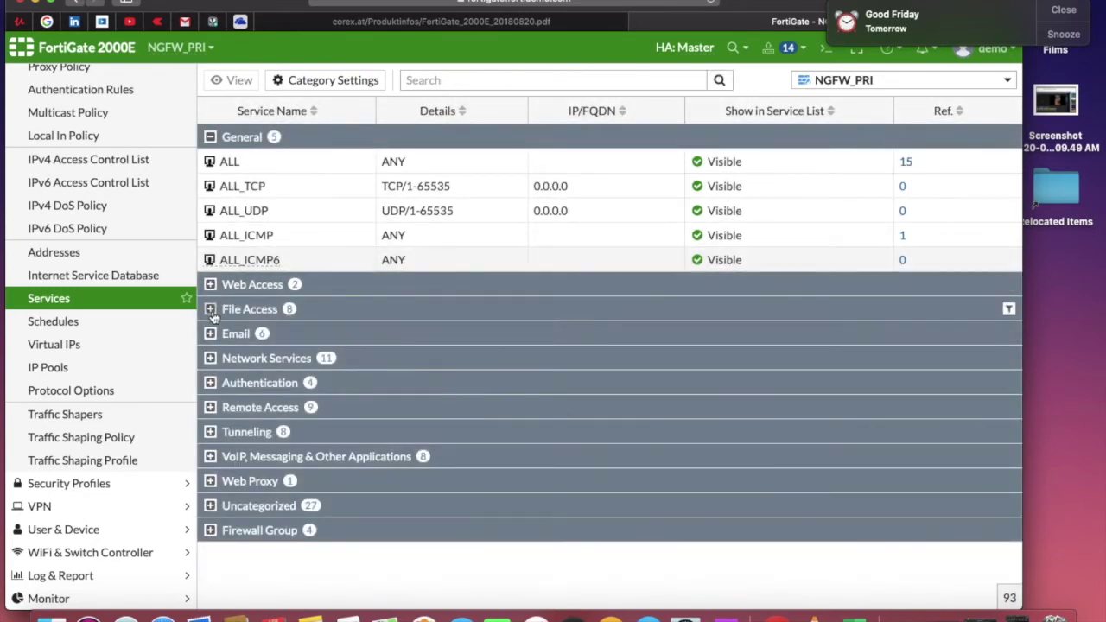
left_click(210, 310)
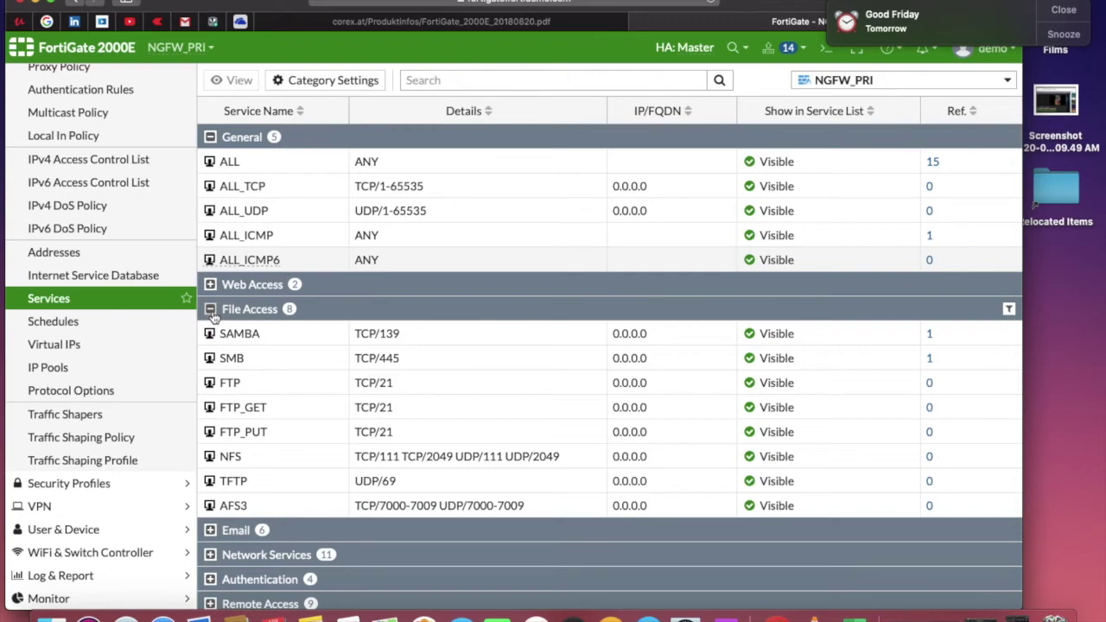
left_click(210, 309)
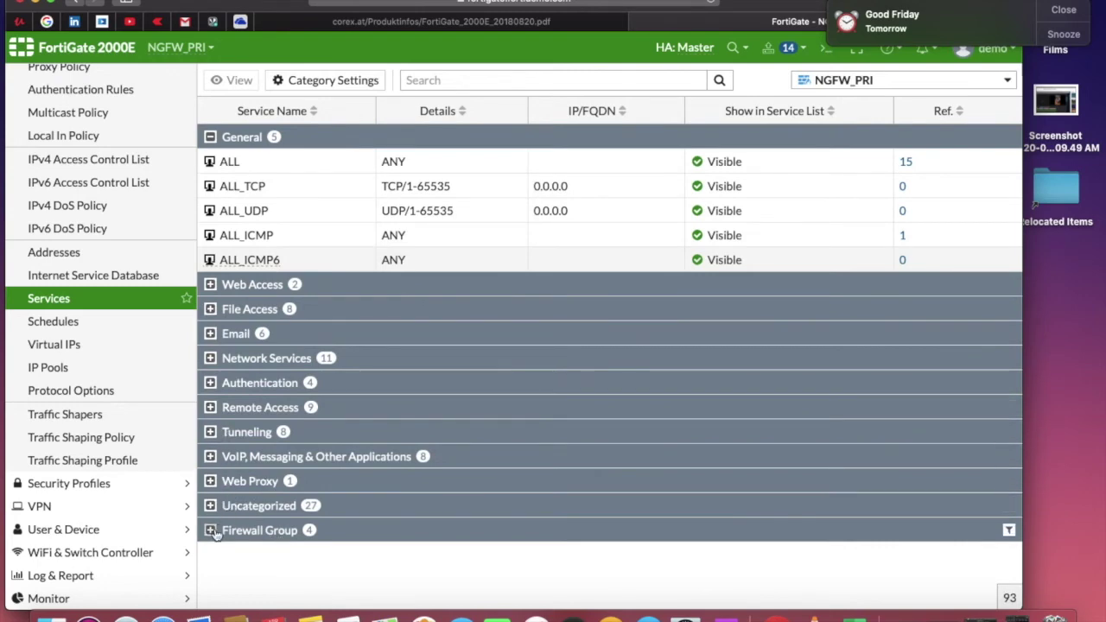
left_click(212, 139)
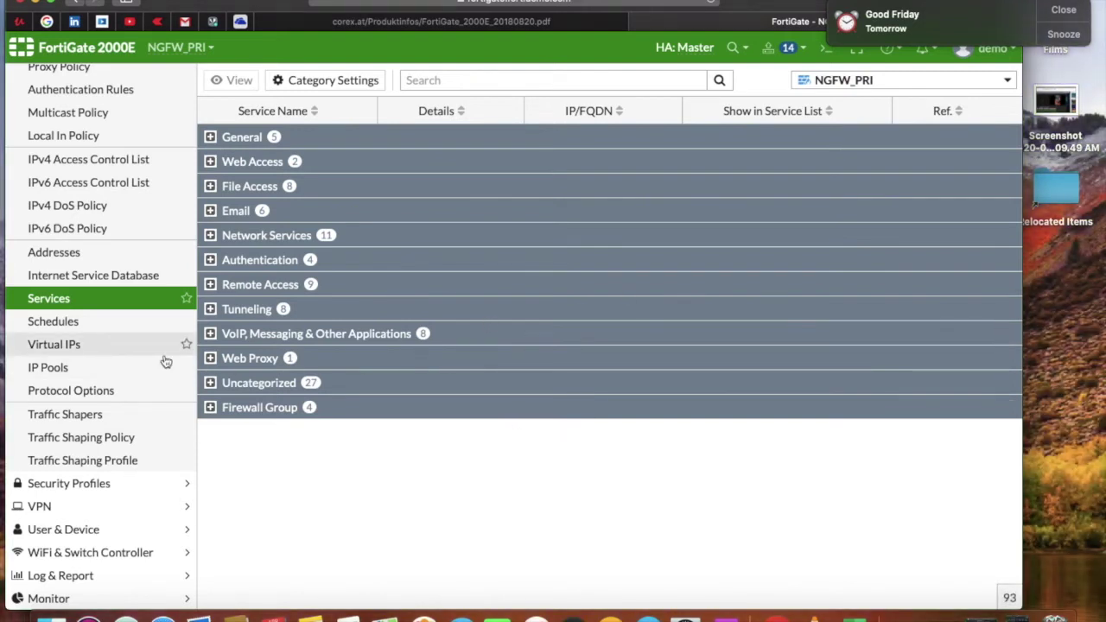
Pass through Schedules to Virtual IPs, inspect the FSA-VIP entry's external and mapped addresses, and return to the list.
left_click(68, 320)
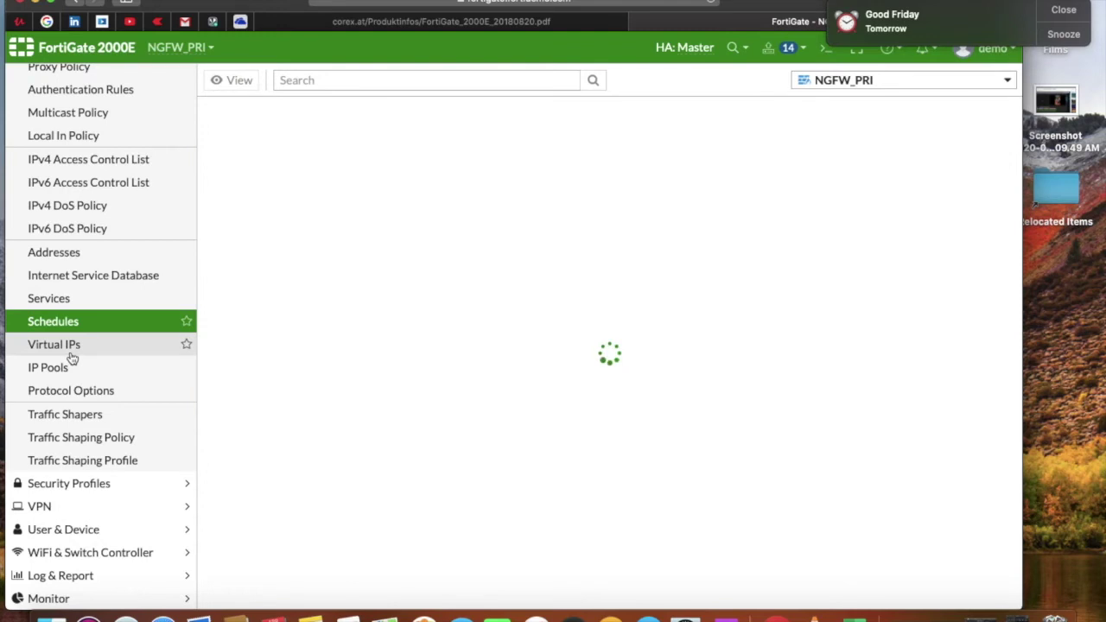
left_click(72, 353)
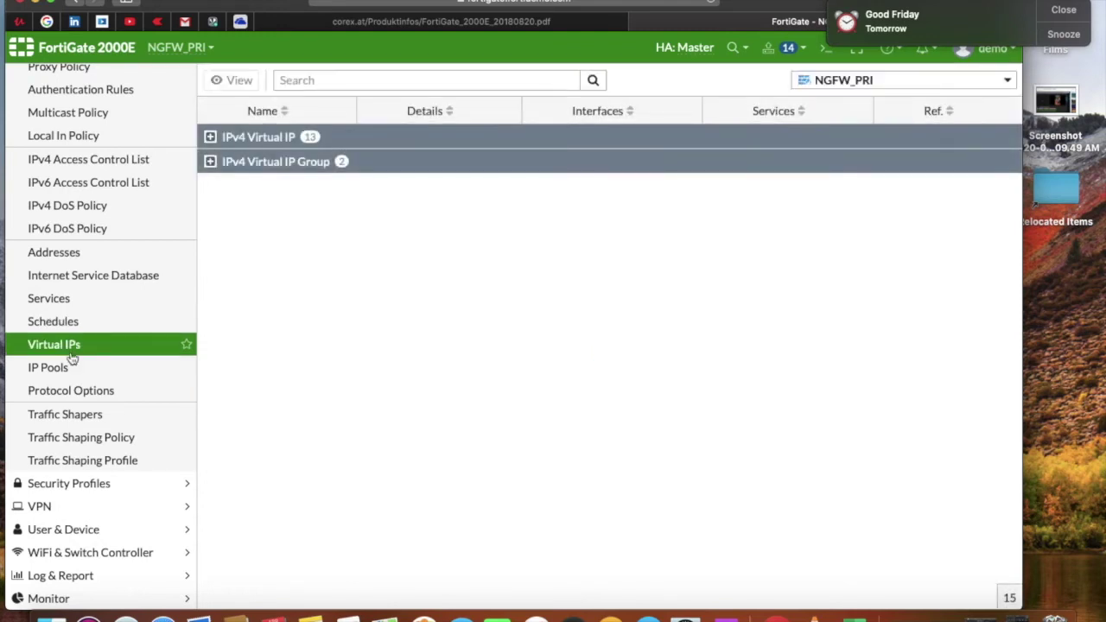
left_click(210, 138)
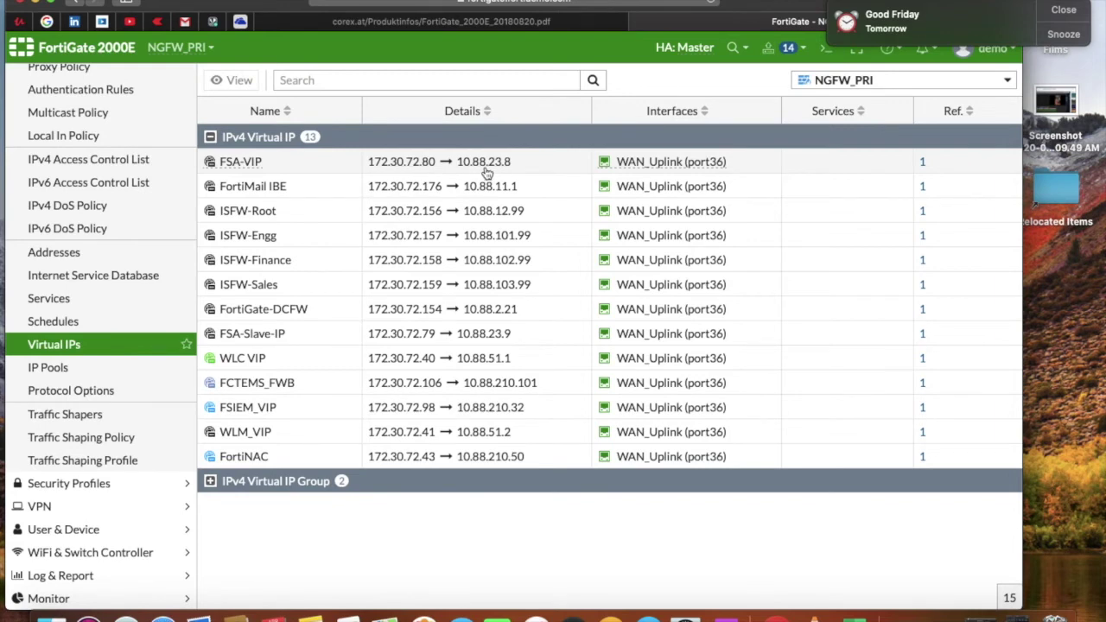
double_click(403, 172)
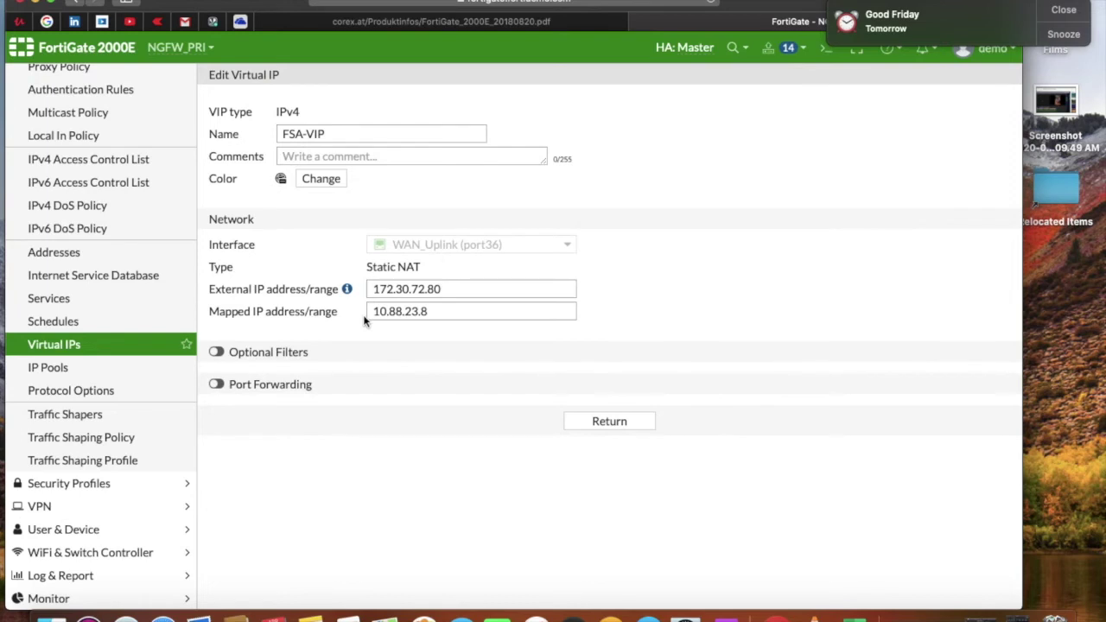
left_click(73, 346)
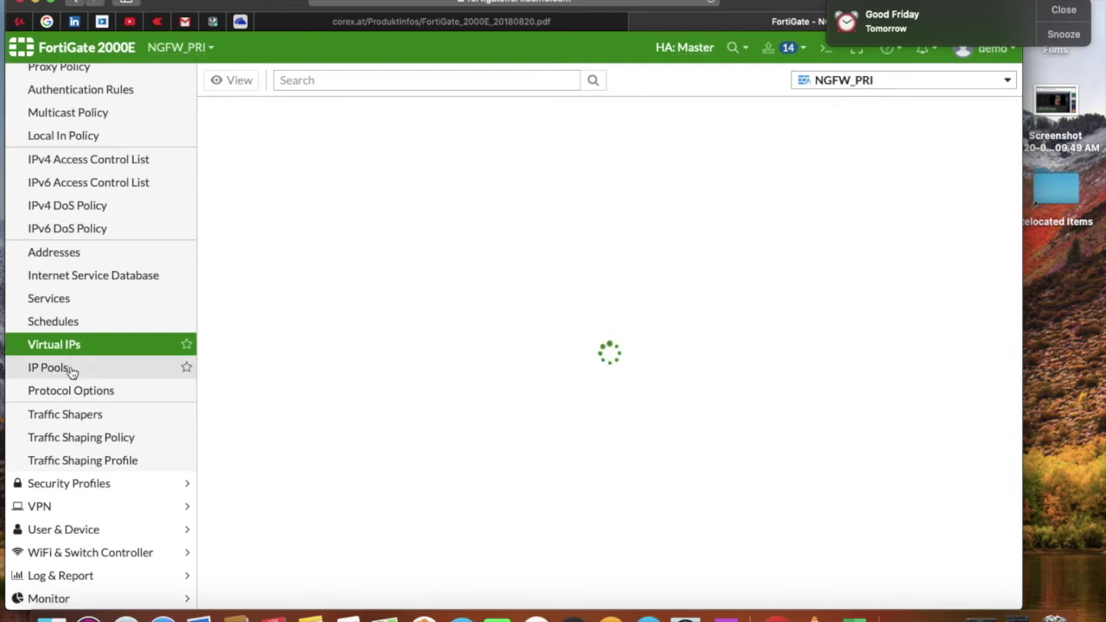
Open the IP Pools page, expand the IPv4 Pool section and open the FSAport3 pool.
left_click(72, 369)
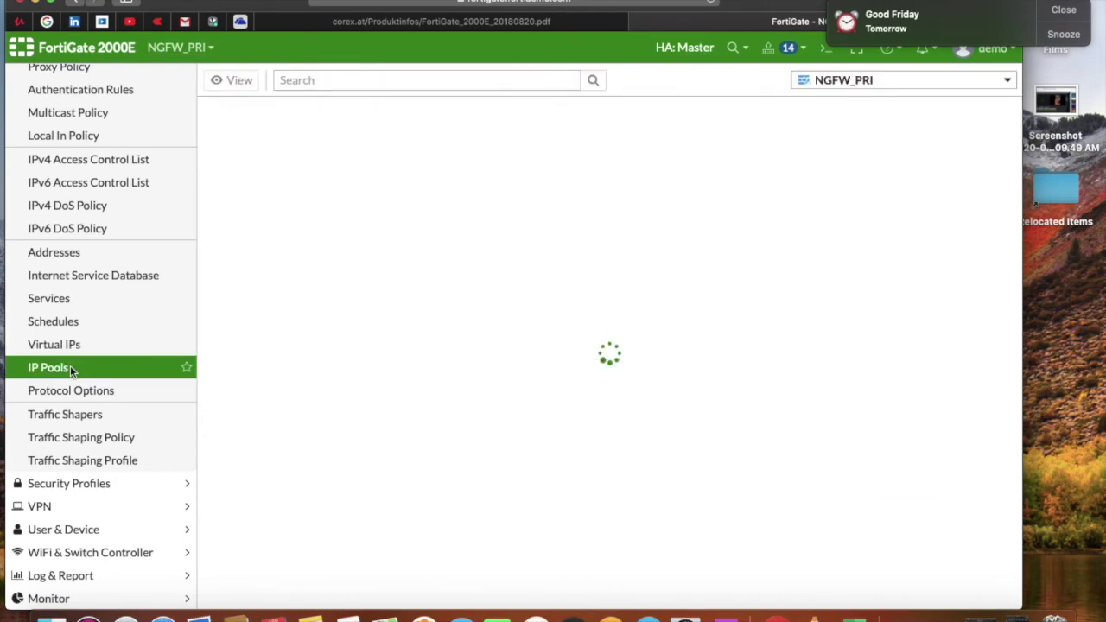
left_click(210, 138)
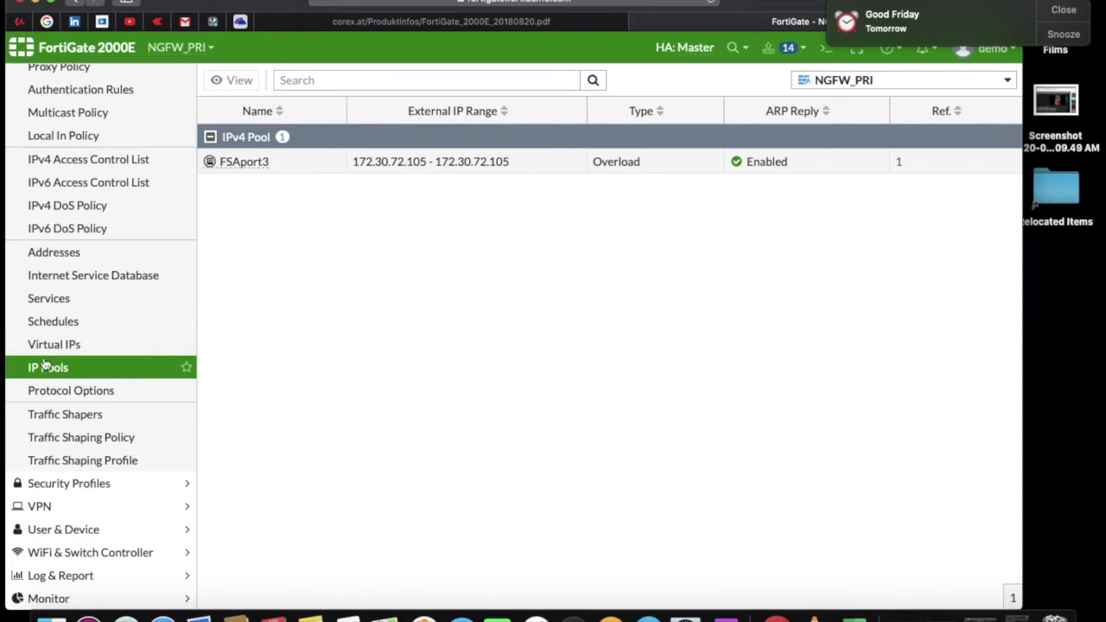
left_click(314, 169)
double_click(313, 168)
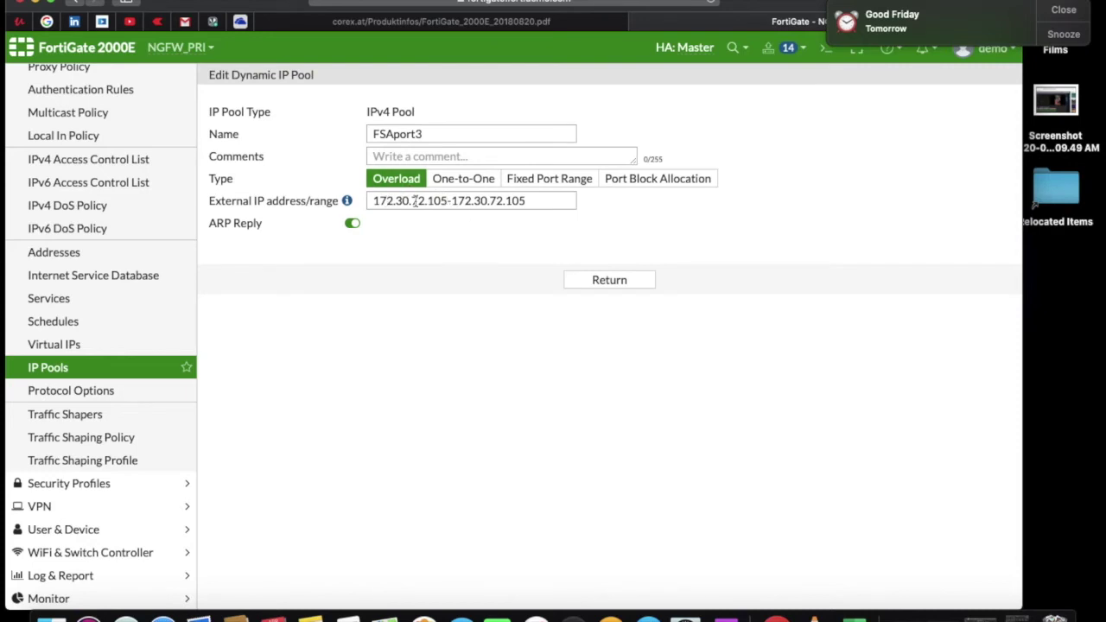
Try setting the FSAport3 pool's external IP range to 172.30.72.105-172.30.72.110.
left_click(535, 202)
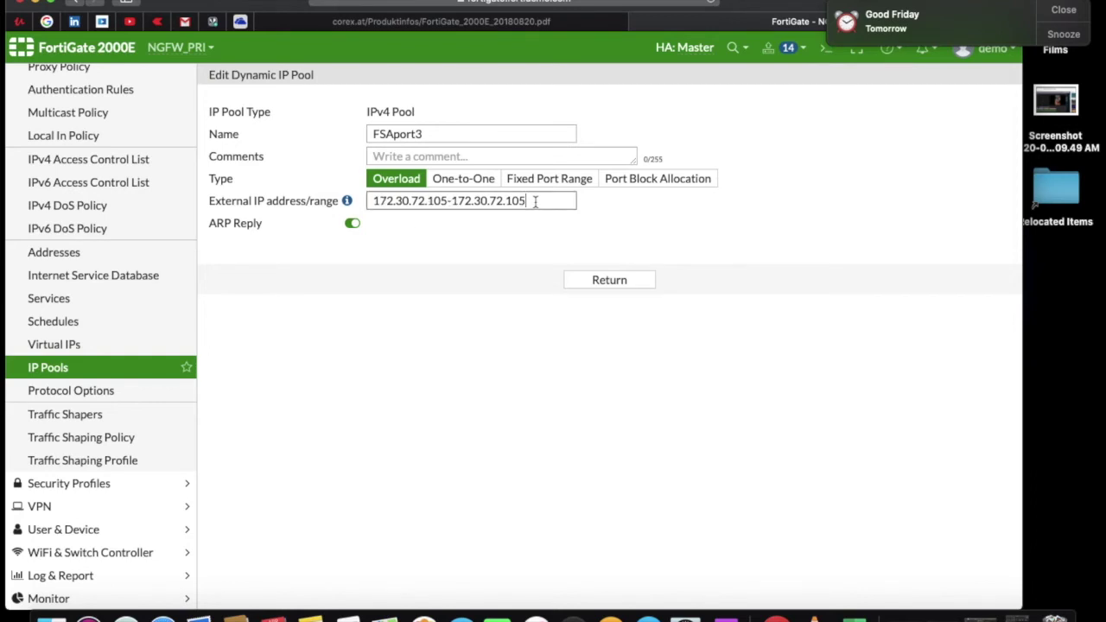
key("BackSpace")
key("BackSpace")
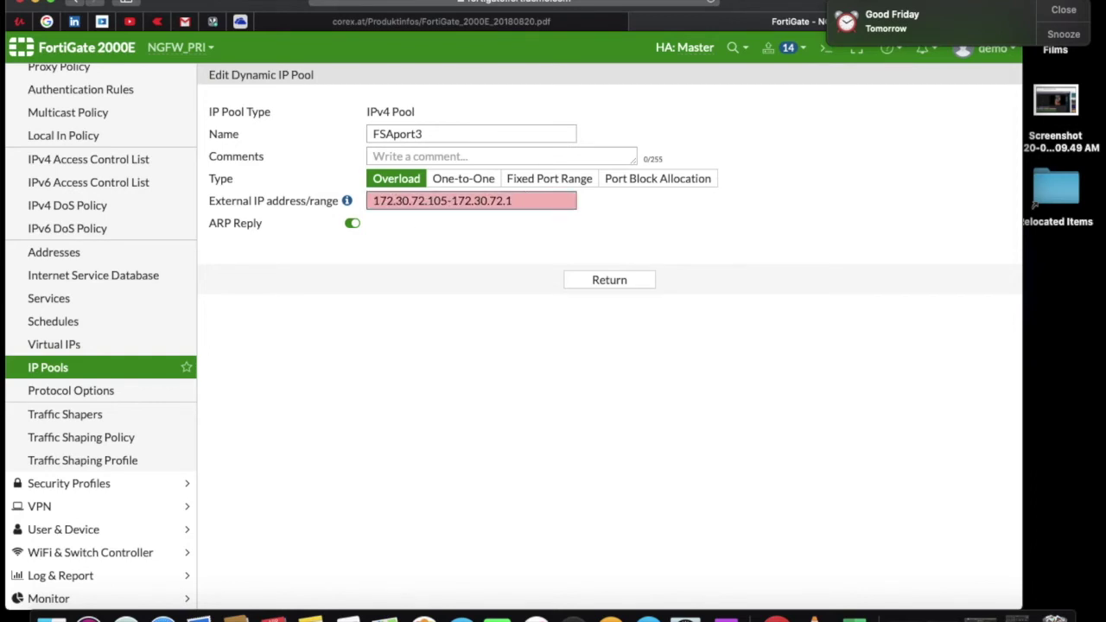
type("10")
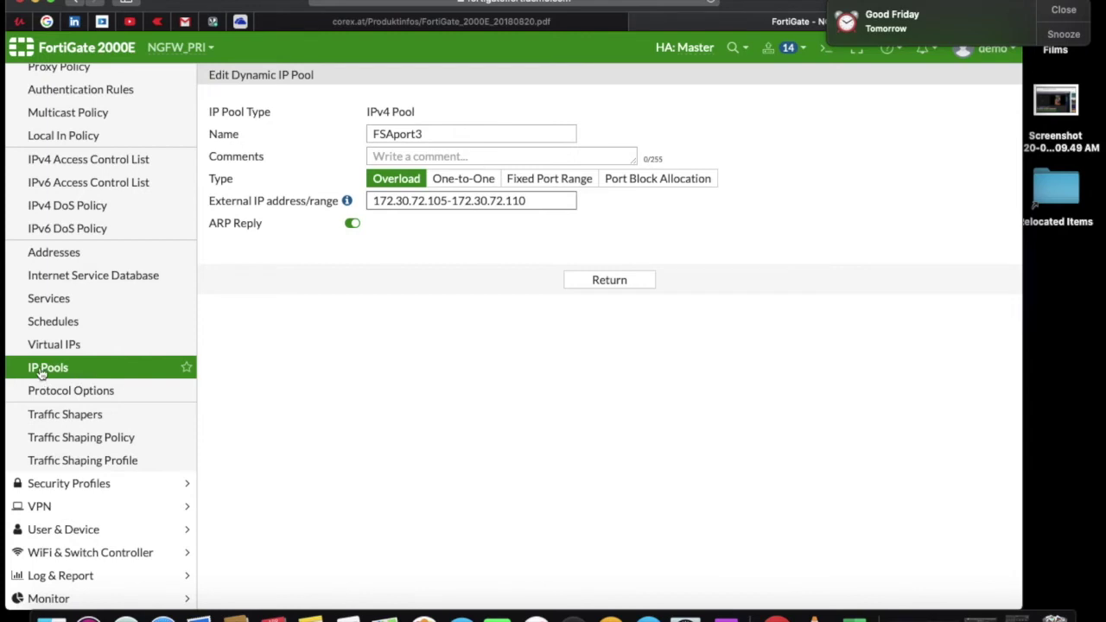
Leave the pool settings and view the Traffic Shapers page.
scroll(85, 96, "up", 5)
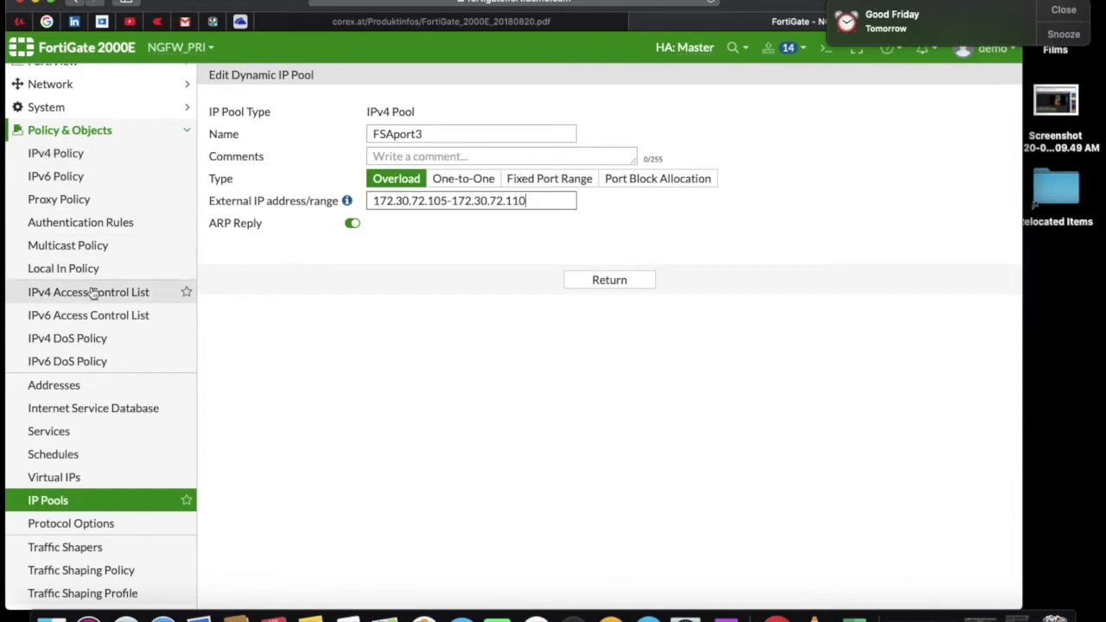
scroll(92, 287, "down", 5)
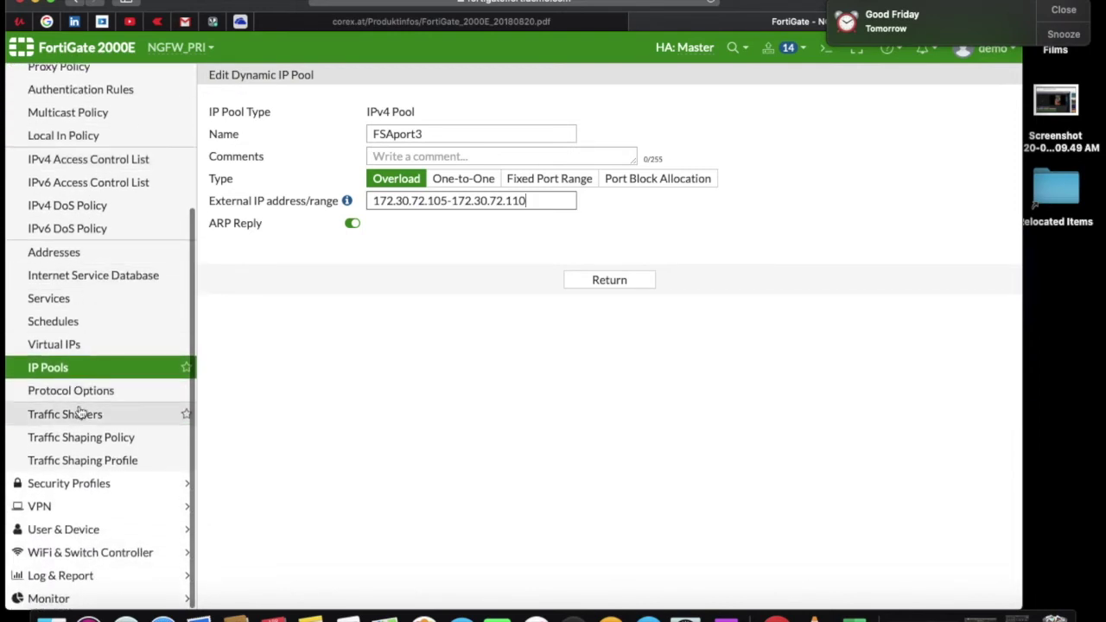
left_click(80, 419)
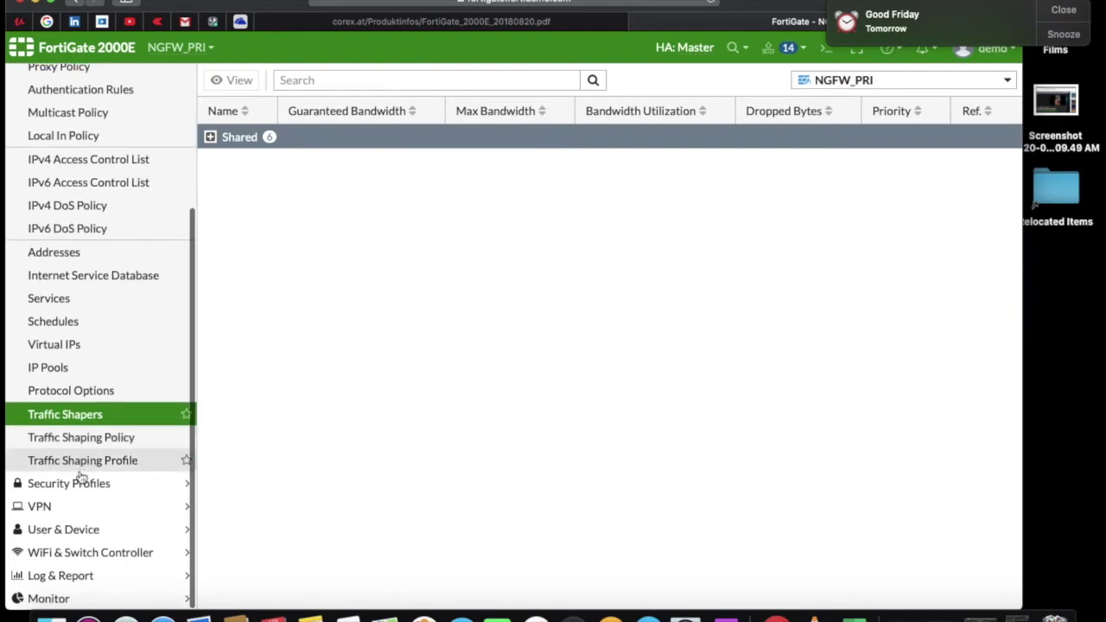
Expand Security Profiles and look over the Intrusion Prevention, Application Control, DNS Filter, Web Filter and AntiVirus pages.
left_click(78, 484)
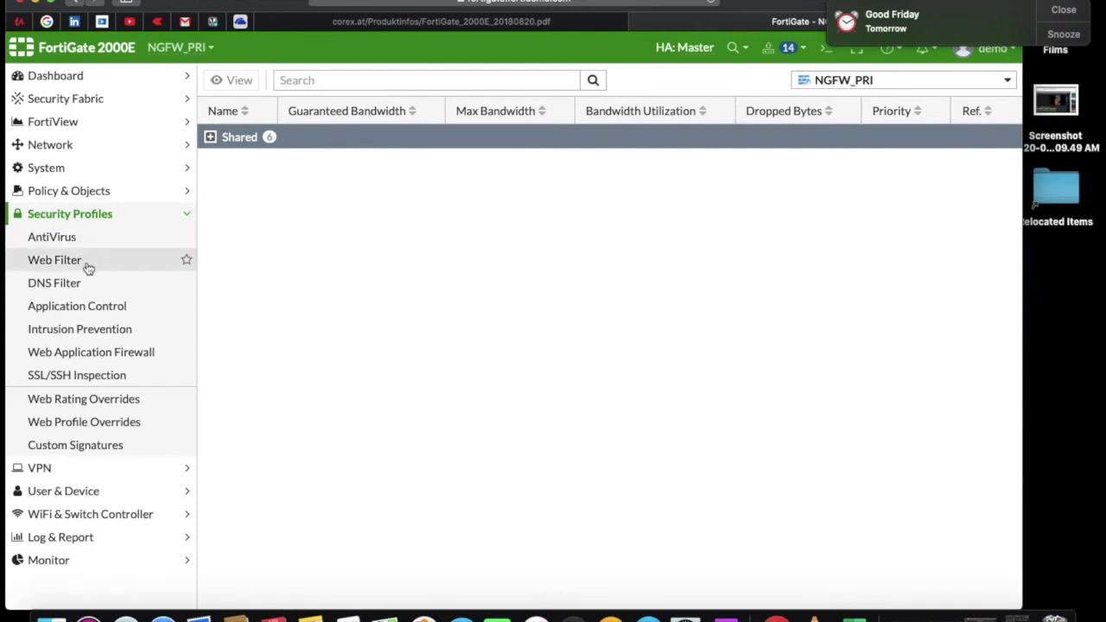
left_click(82, 331)
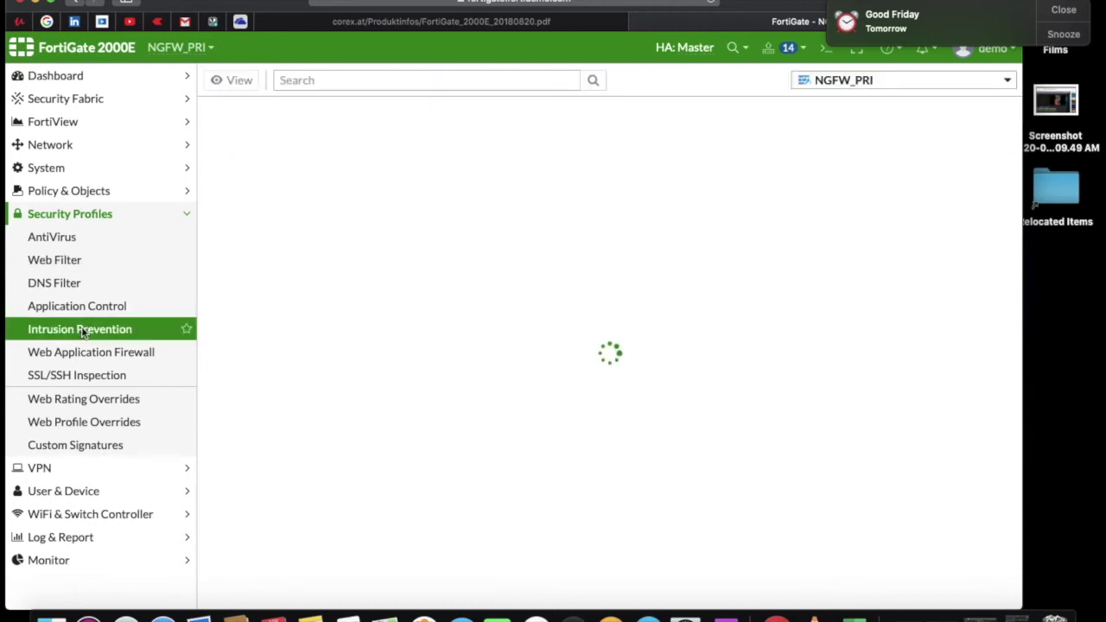
left_click(78, 311)
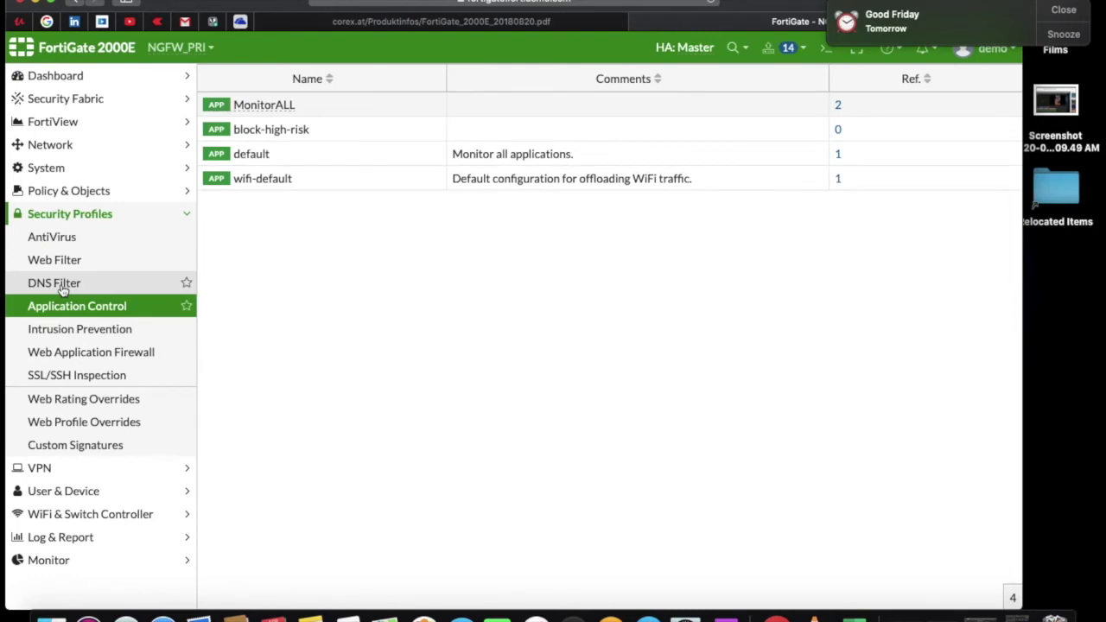
left_click(62, 290)
left_click(66, 264)
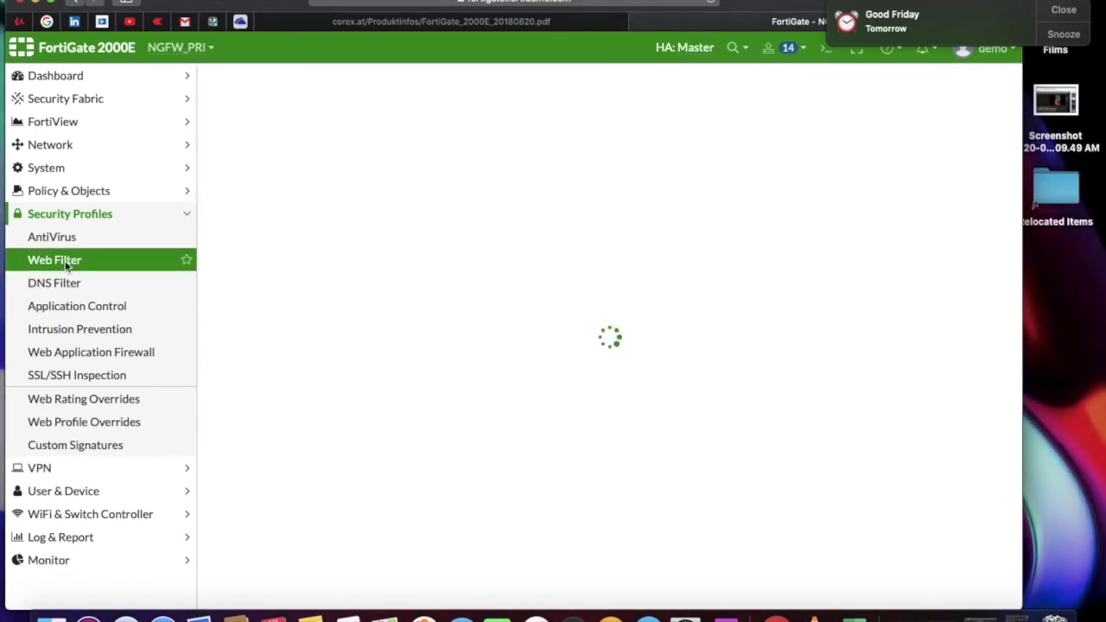
left_click(65, 242)
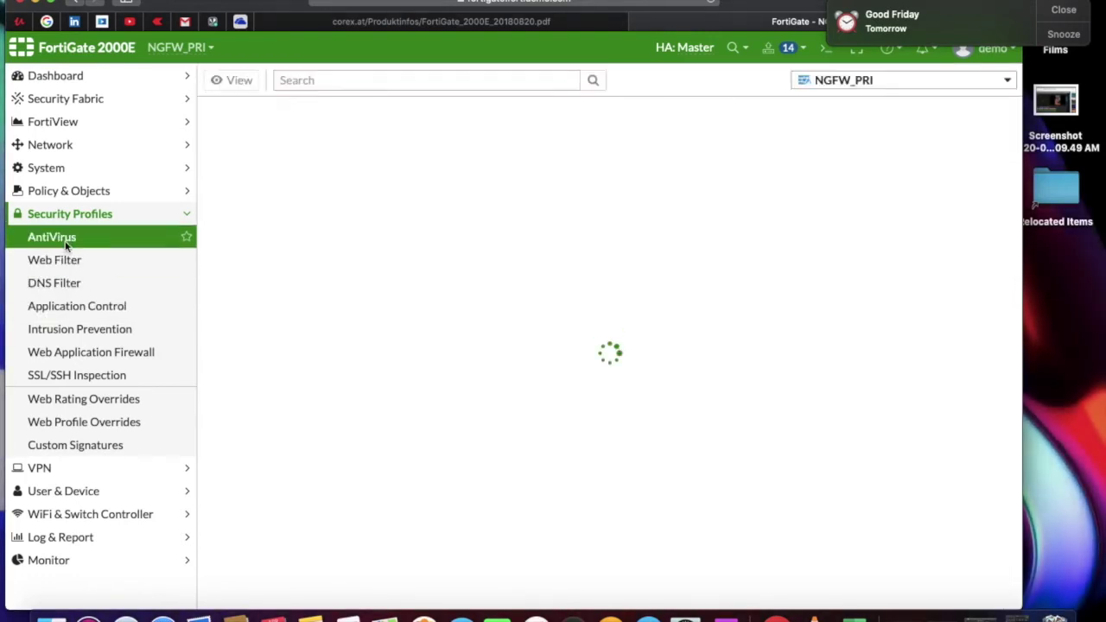
Inspect the all_default IPS sensor under Intrusion Prevention and return to the sensor list.
left_click(97, 334)
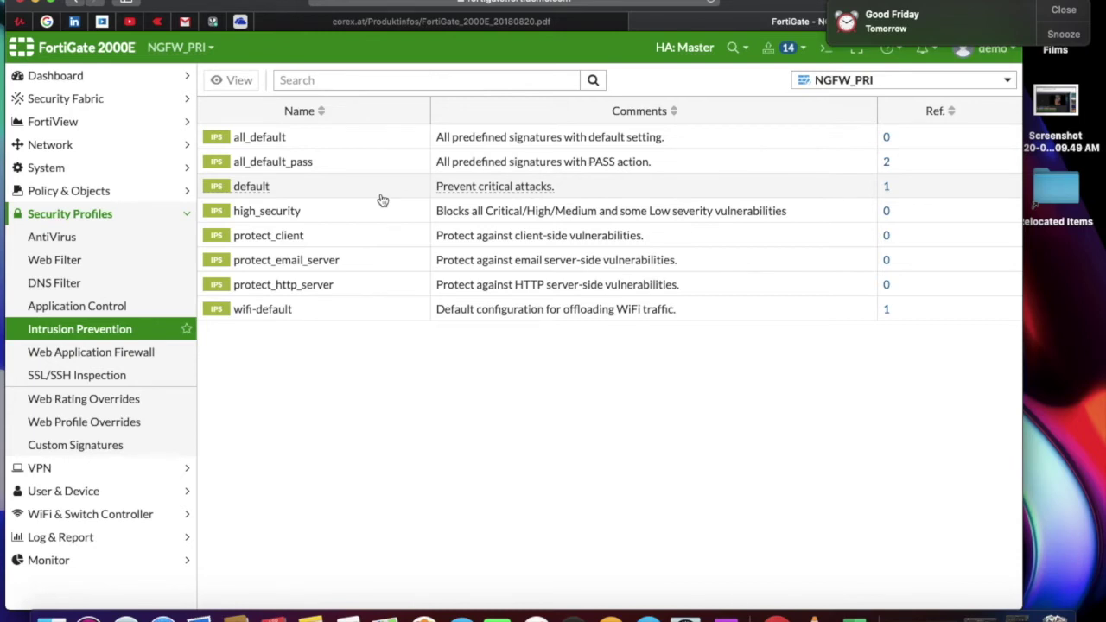
double_click(317, 149)
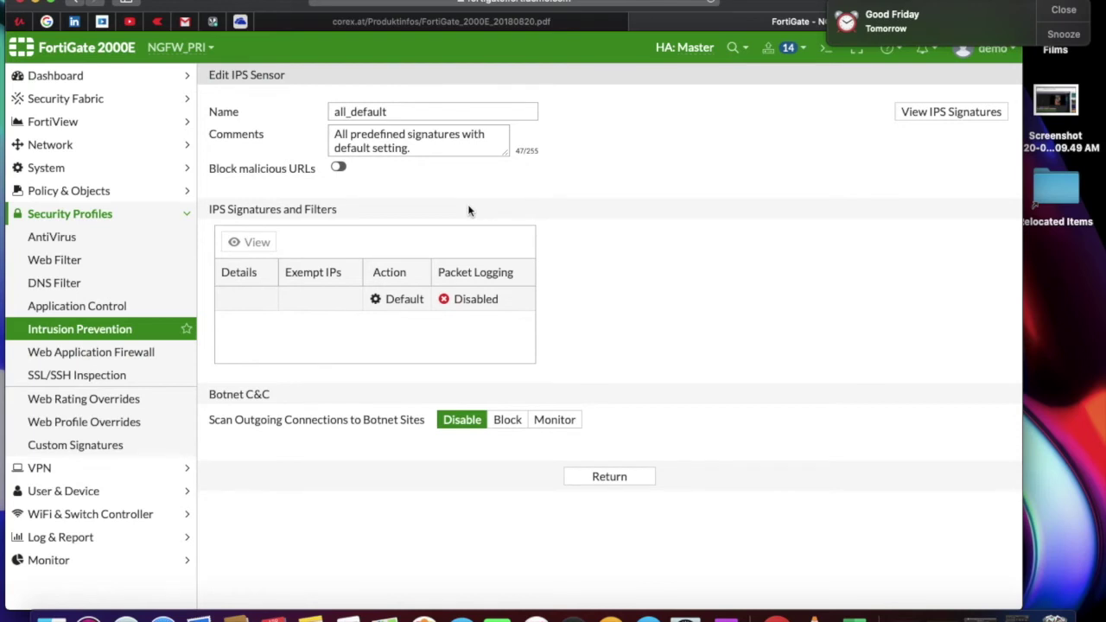
left_click(95, 337)
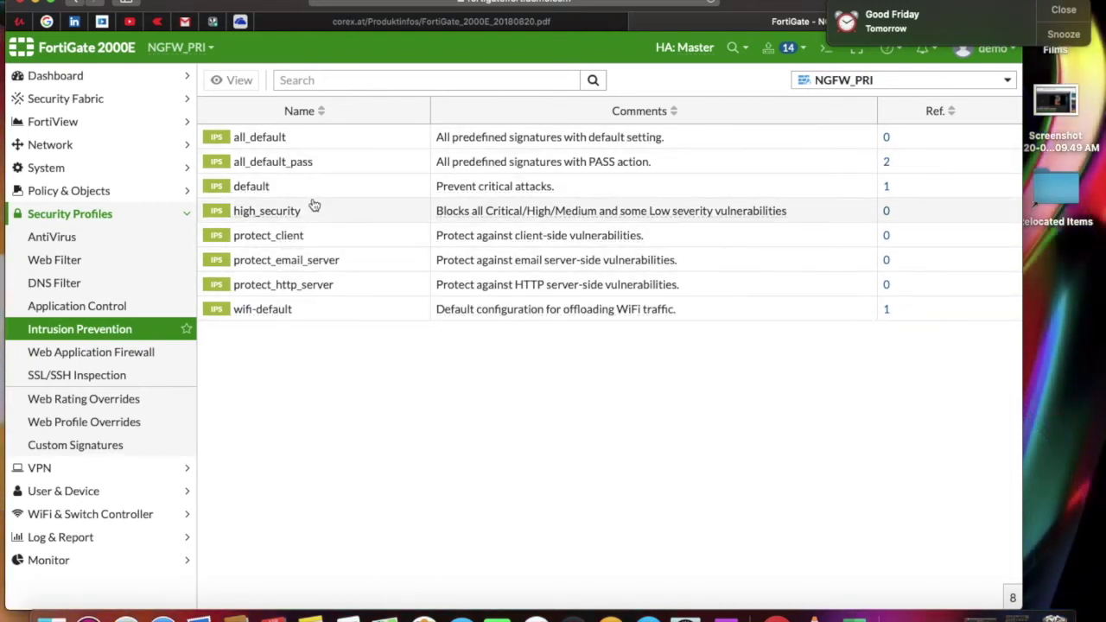
View the Application Control profiles, and check the license details on the Dashboard's Status page.
mouse_move(282, 294)
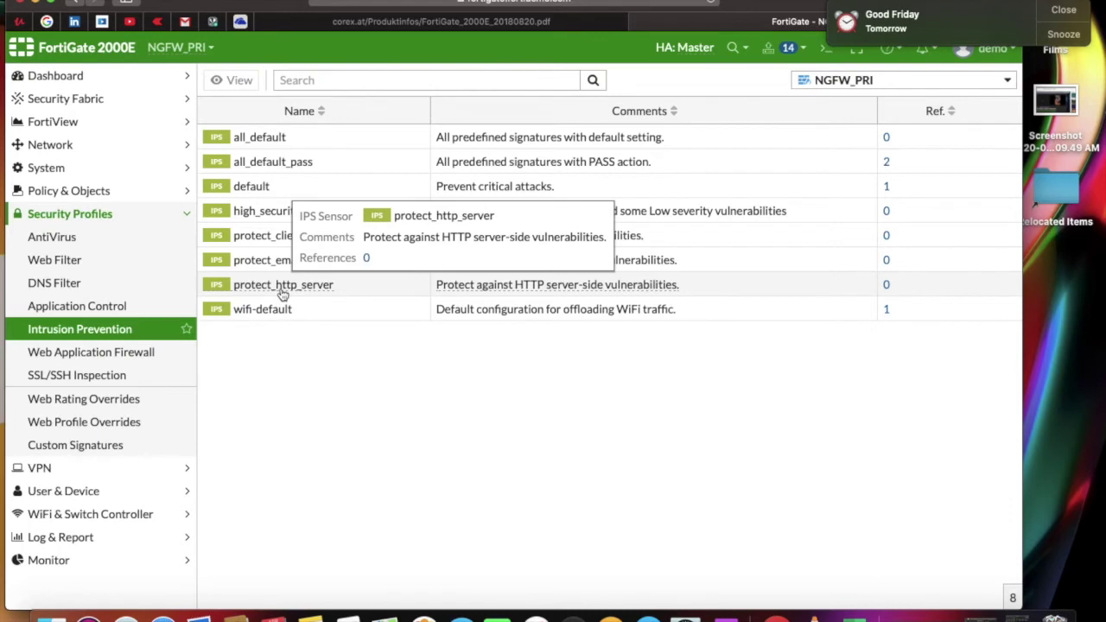
left_click(76, 307)
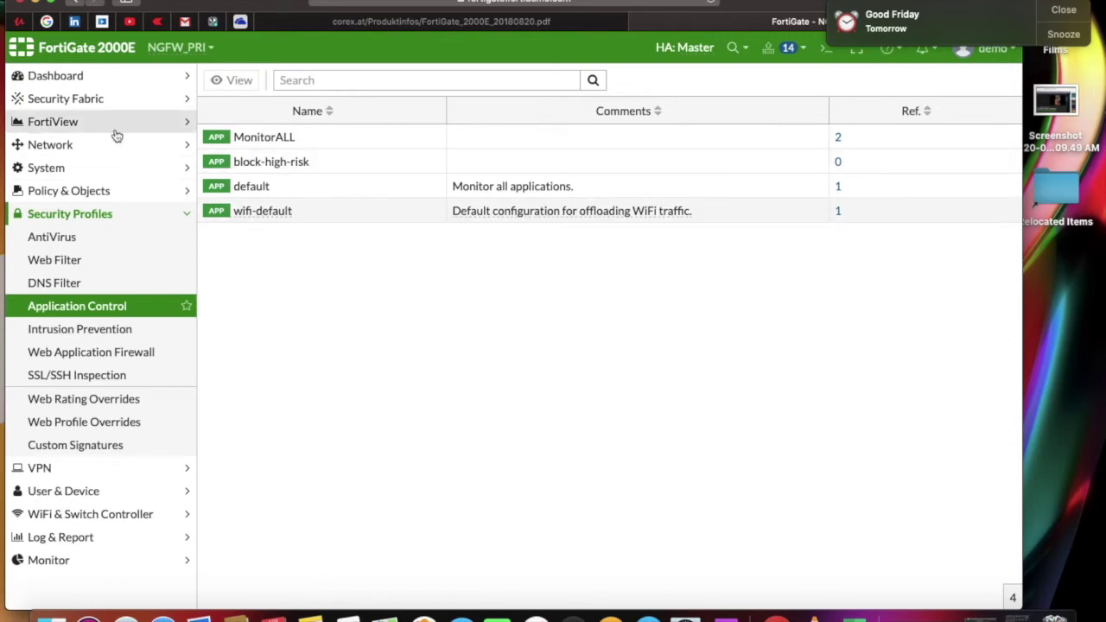
left_click(62, 78)
left_click(62, 99)
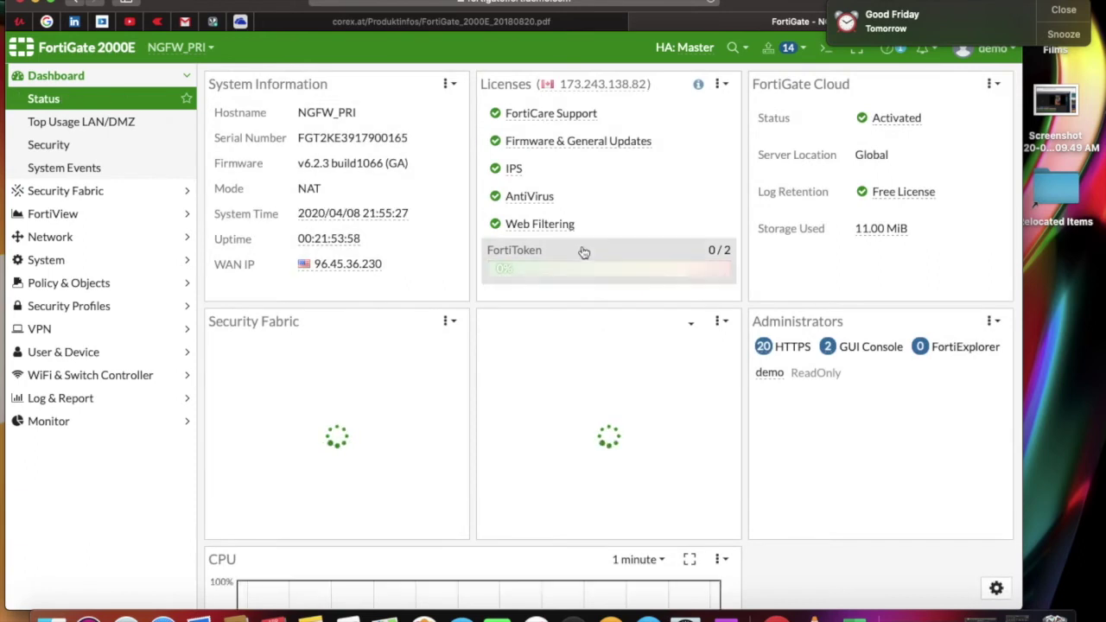
mouse_move(511, 115)
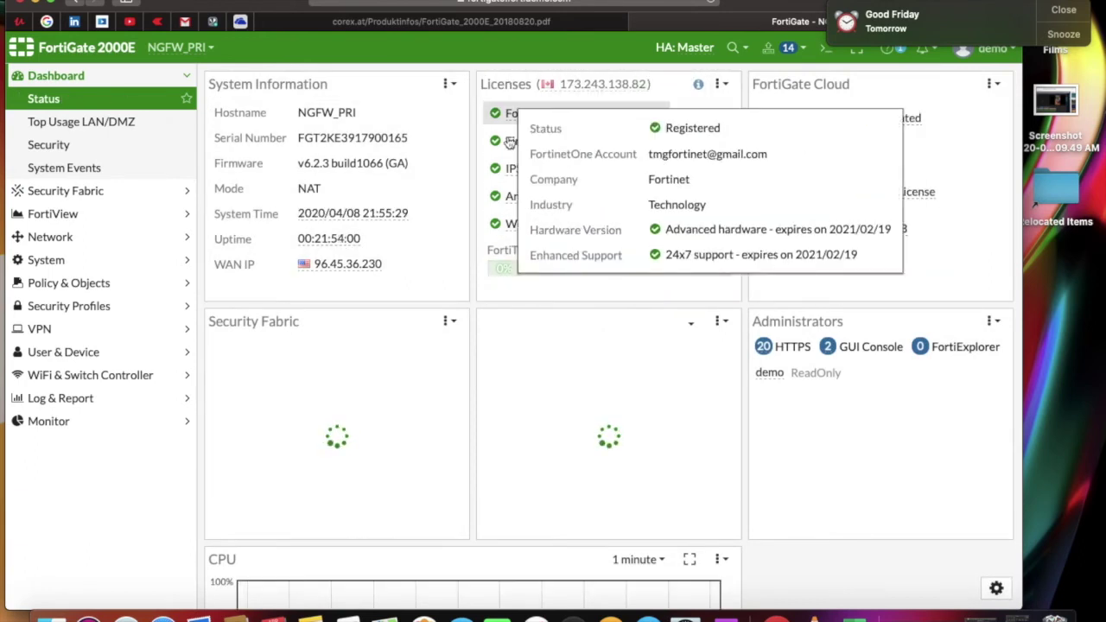
mouse_move(538, 197)
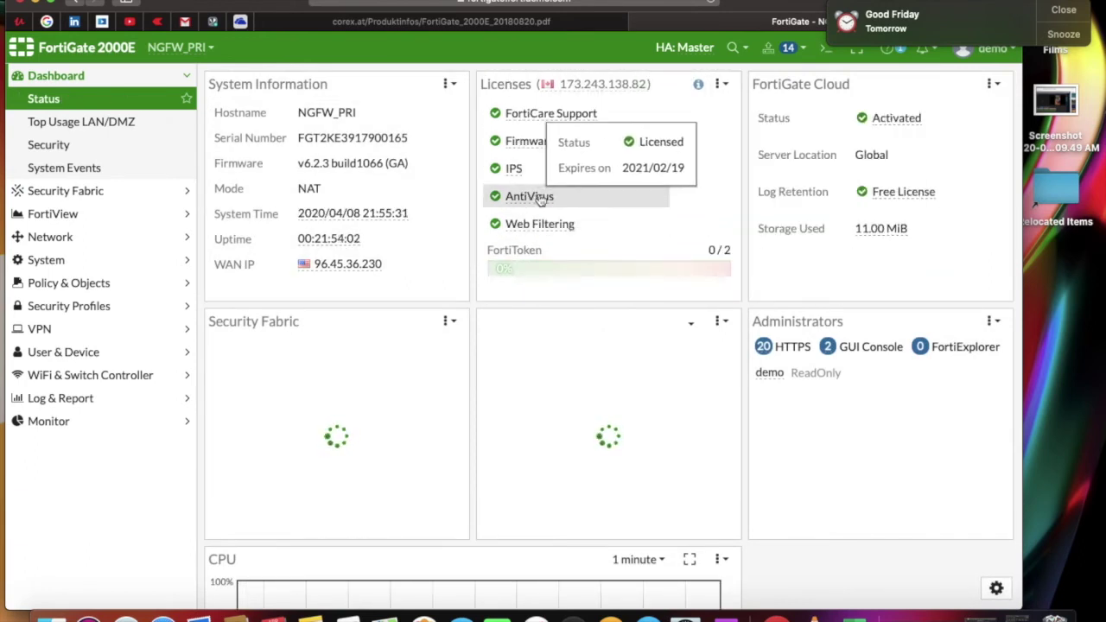
mouse_move(543, 168)
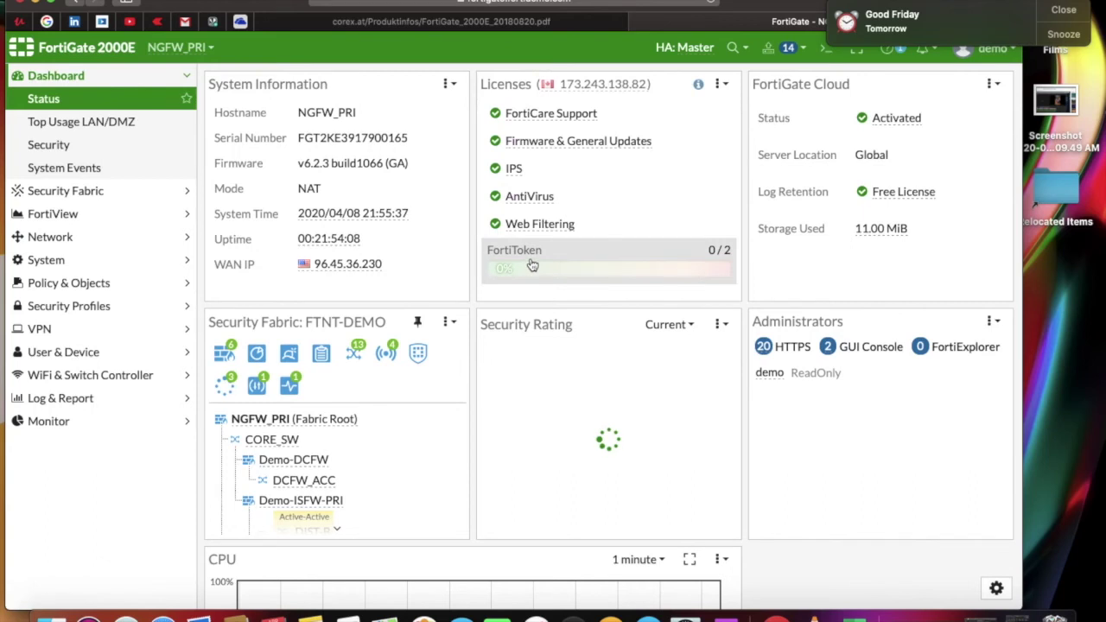
mouse_move(577, 84)
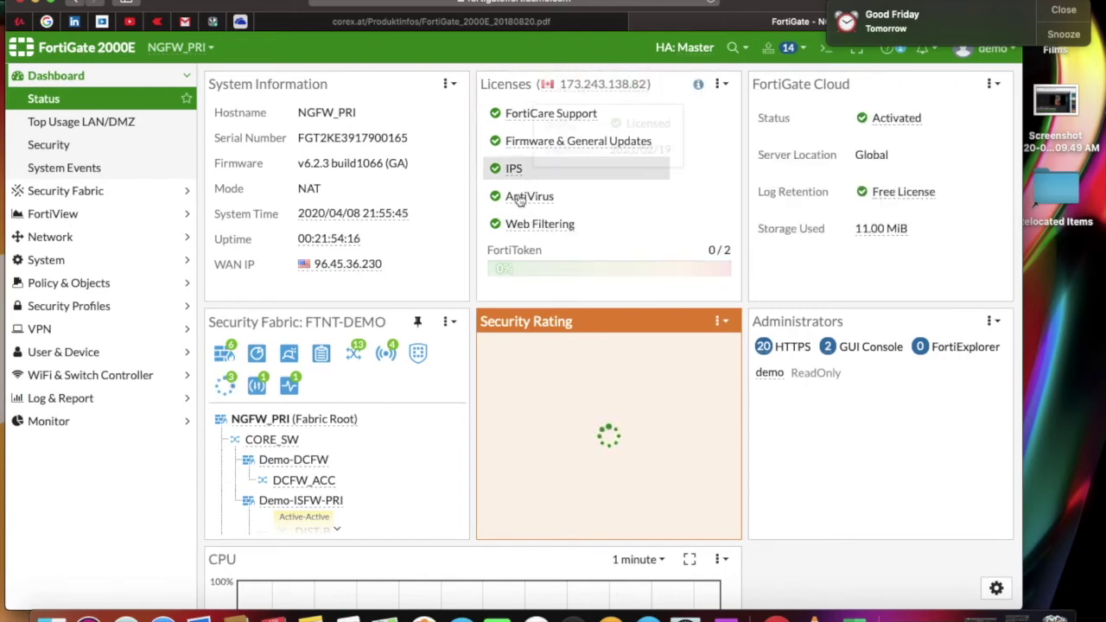
mouse_move(539, 217)
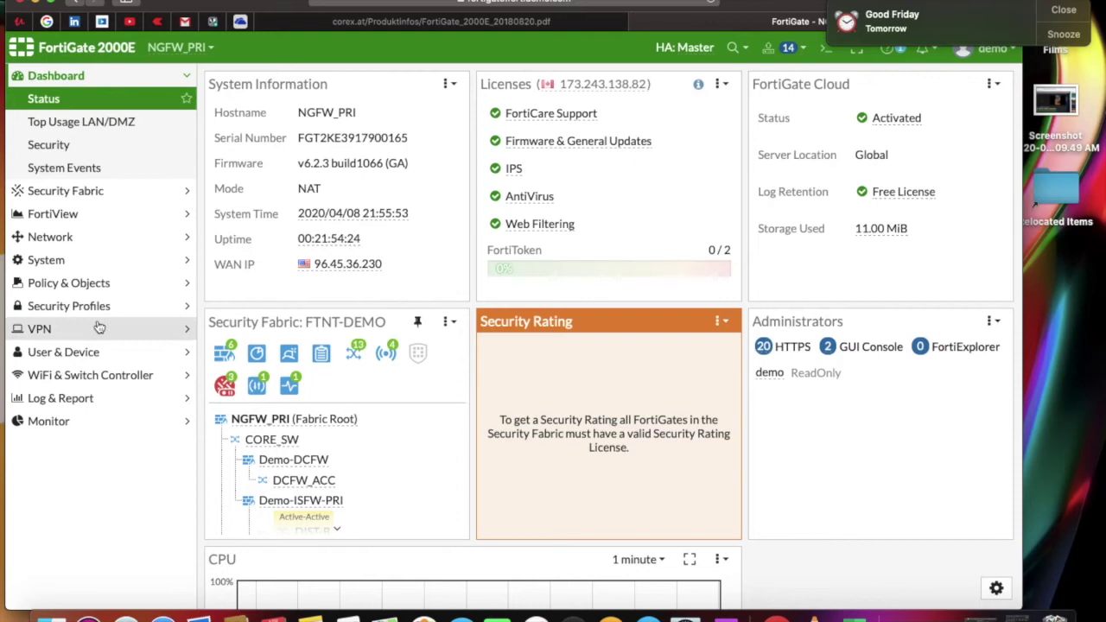
Return to Security Profiles and view the Web Application Firewall and Web Filter pages.
left_click(76, 307)
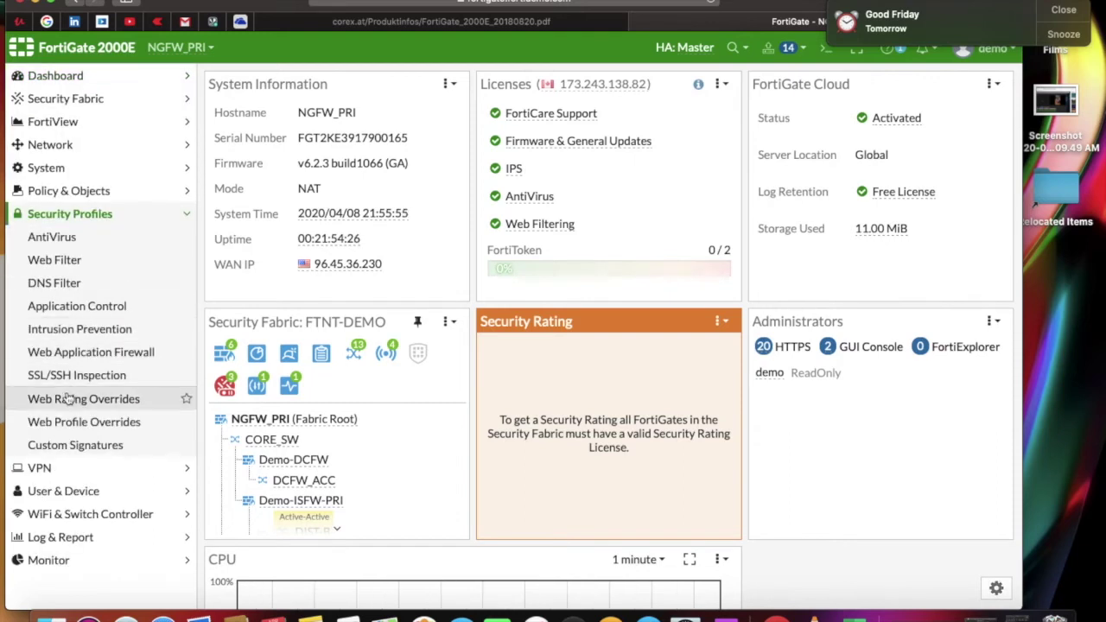
left_click(75, 350)
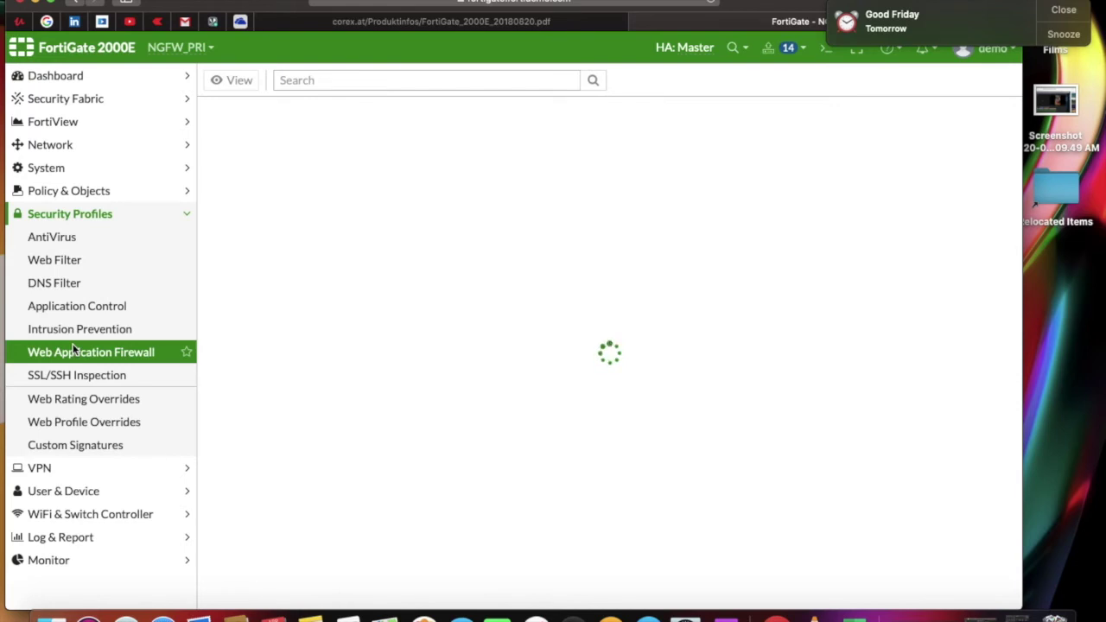
left_click(62, 265)
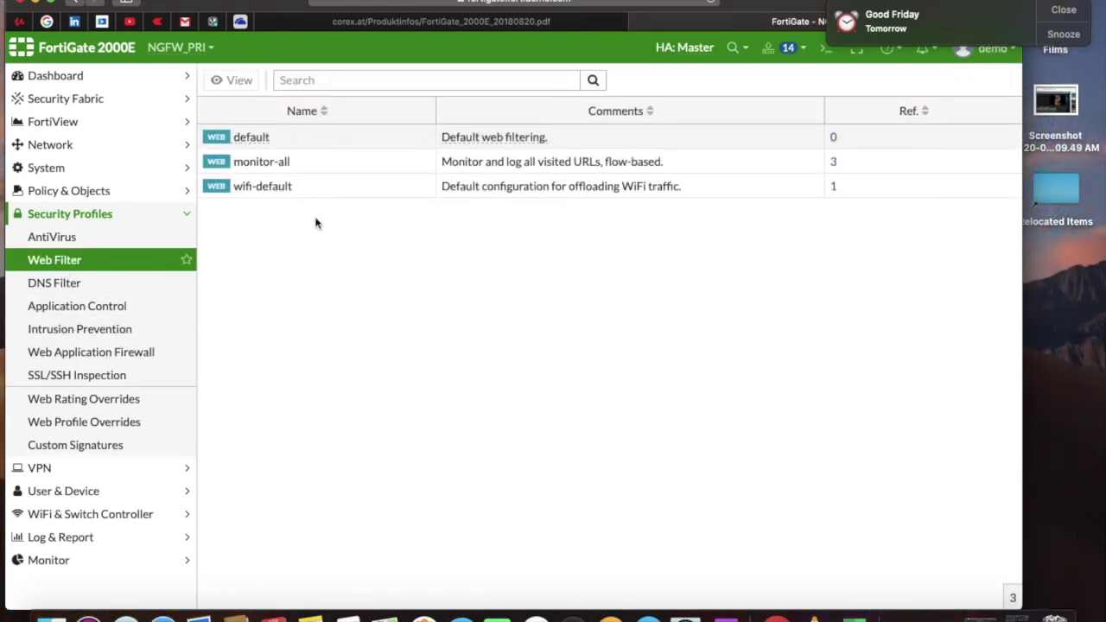
Open the monitor-all web filter profile and look through its category, search engine, static URL and rating settings.
double_click(323, 163)
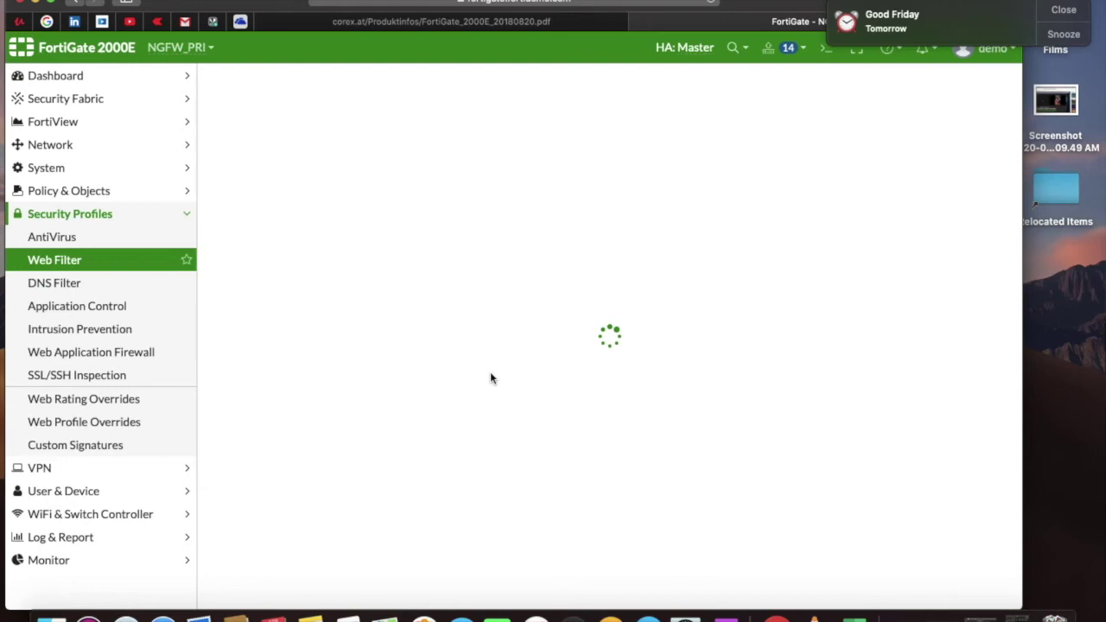
scroll(571, 406, "down", 10)
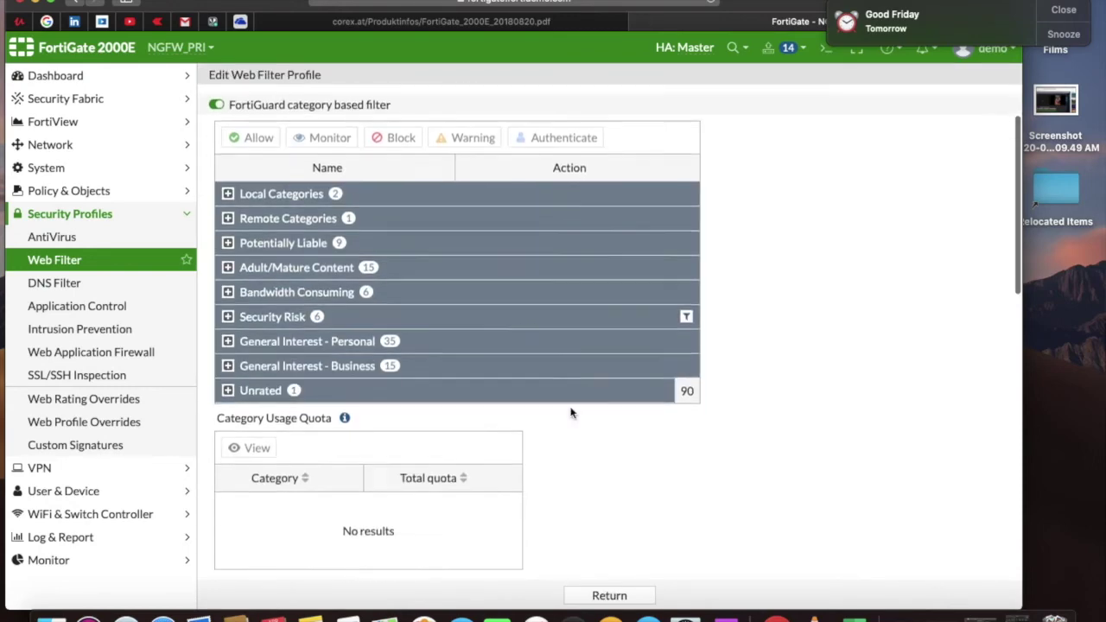
scroll(571, 412, "down", 5)
scroll(570, 412, "up", 10)
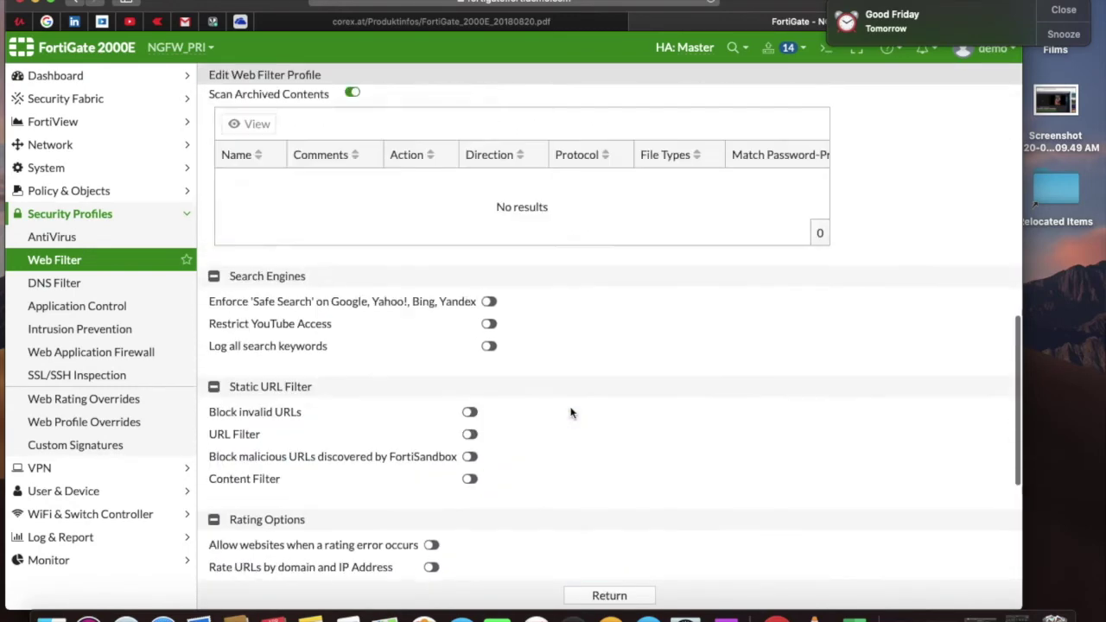
scroll(571, 412, "down", 5)
scroll(570, 412, "up", 2)
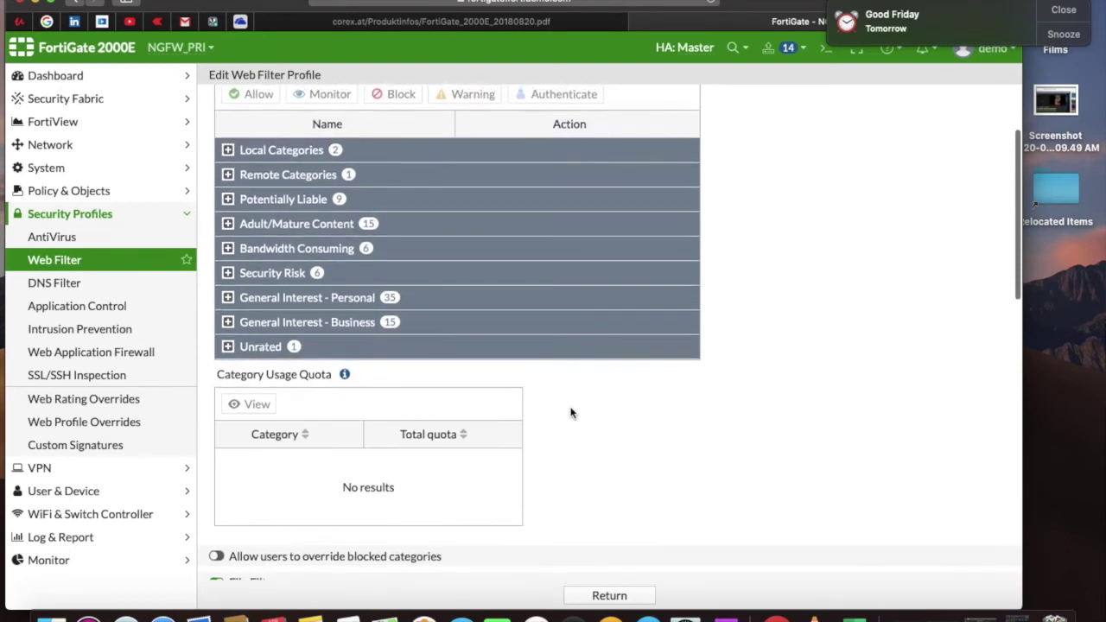
scroll(571, 413, "up", 3)
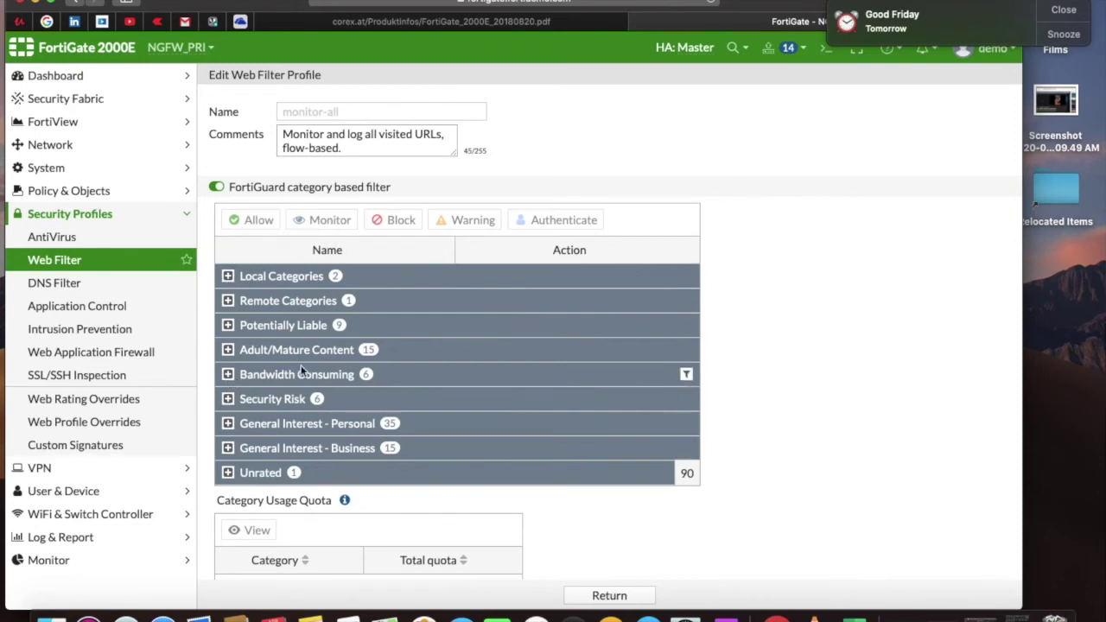
Expand the Local, Remote and Adult/Mature Content categories, examine their actions and select the Alternative Beliefs entry.
left_click(227, 277)
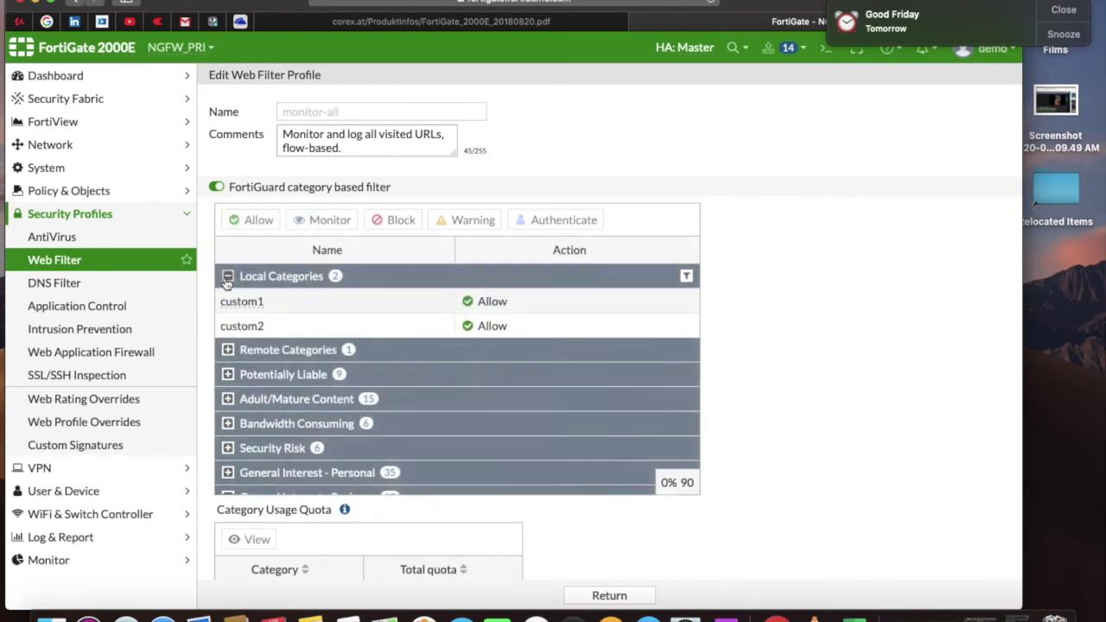
left_click(228, 350)
scroll(313, 391, "down", 2)
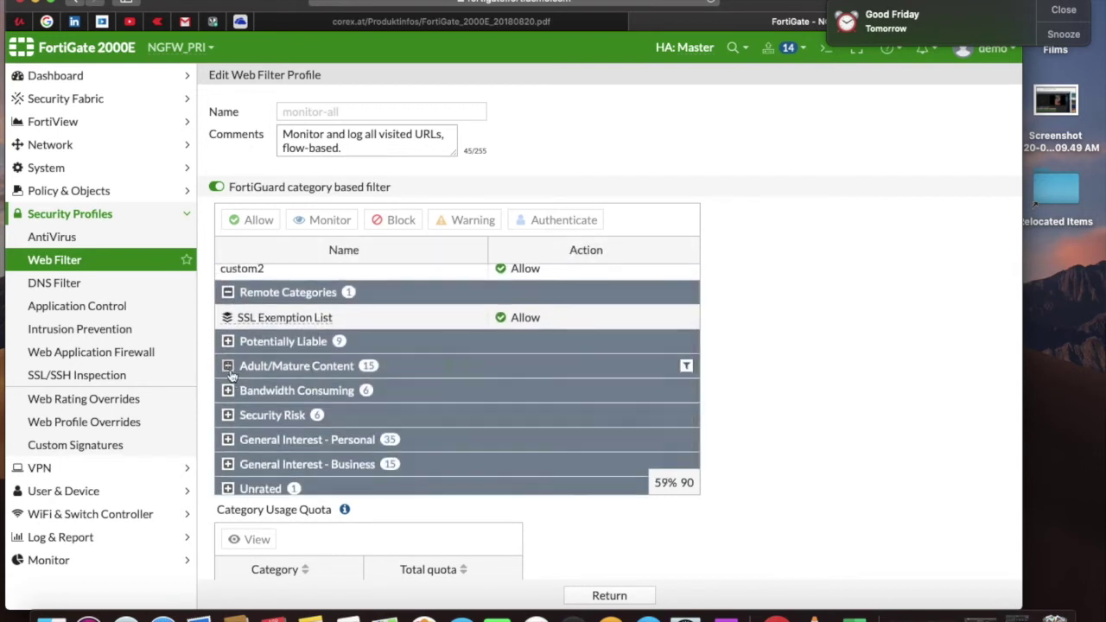
left_click(228, 366)
scroll(509, 451, "down", 4)
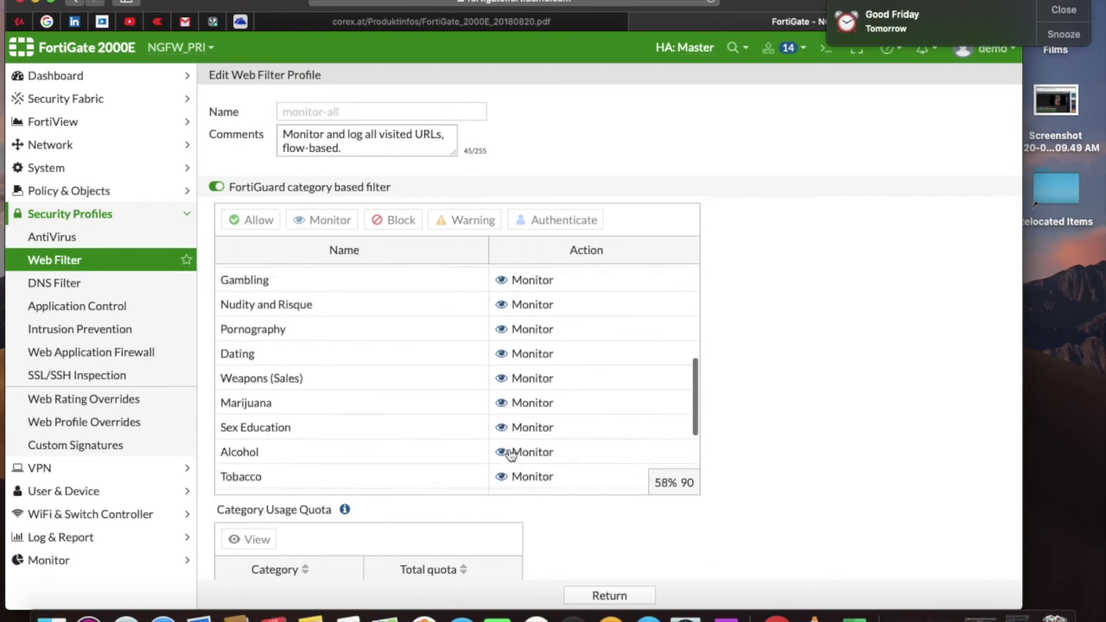
scroll(509, 451, "up", 5)
left_click(557, 322)
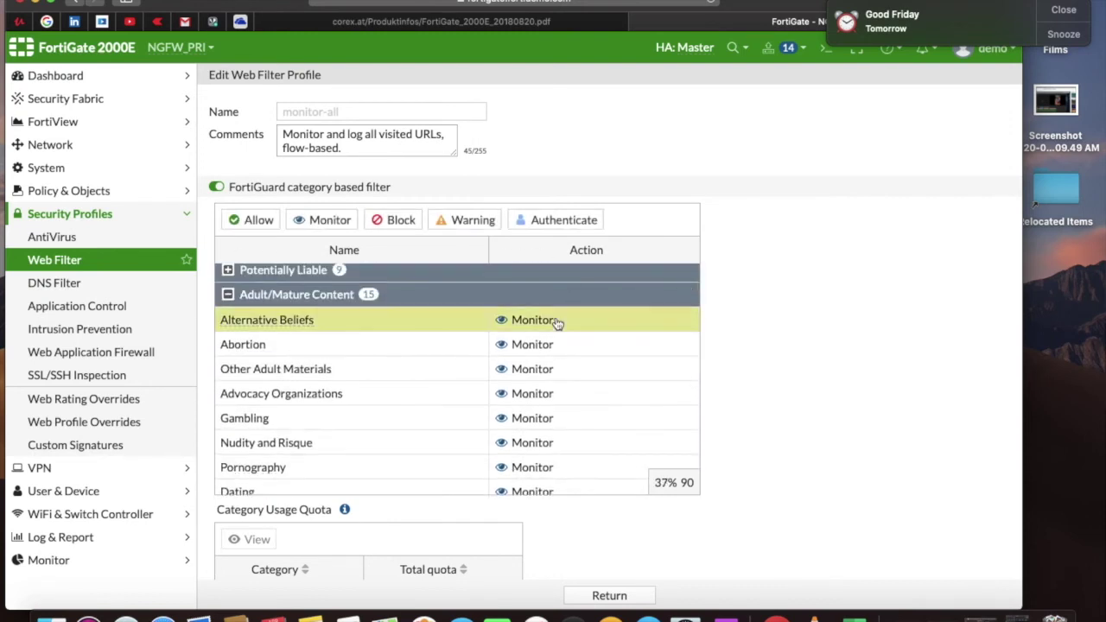
left_click(557, 322)
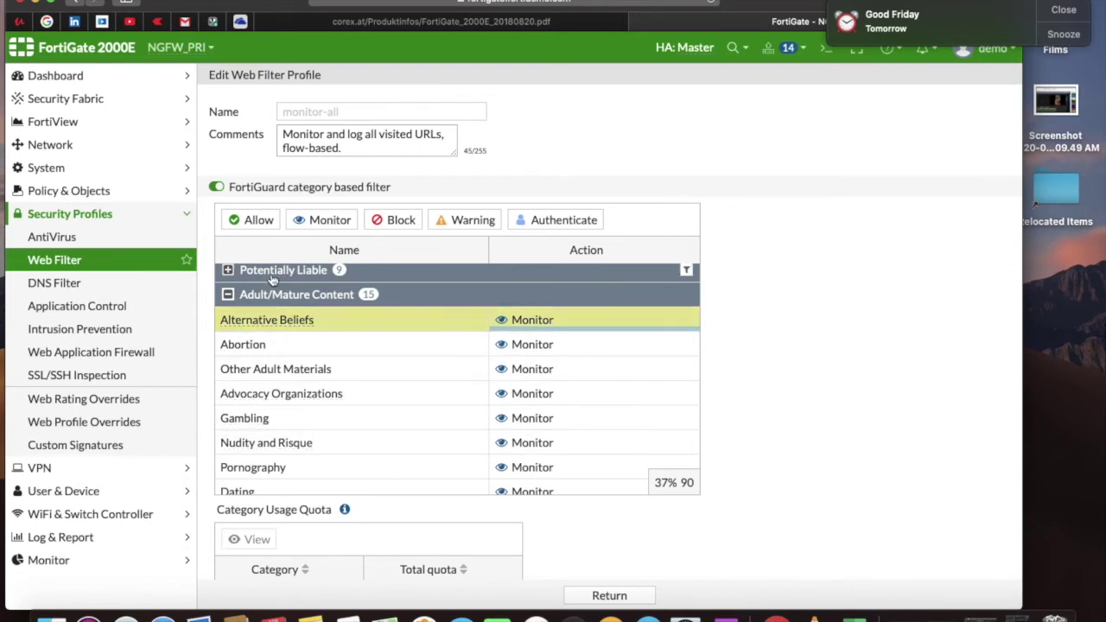
Collapse the Adult/Mature Content, Remote Categories and Local Categories groups.
left_click(227, 294)
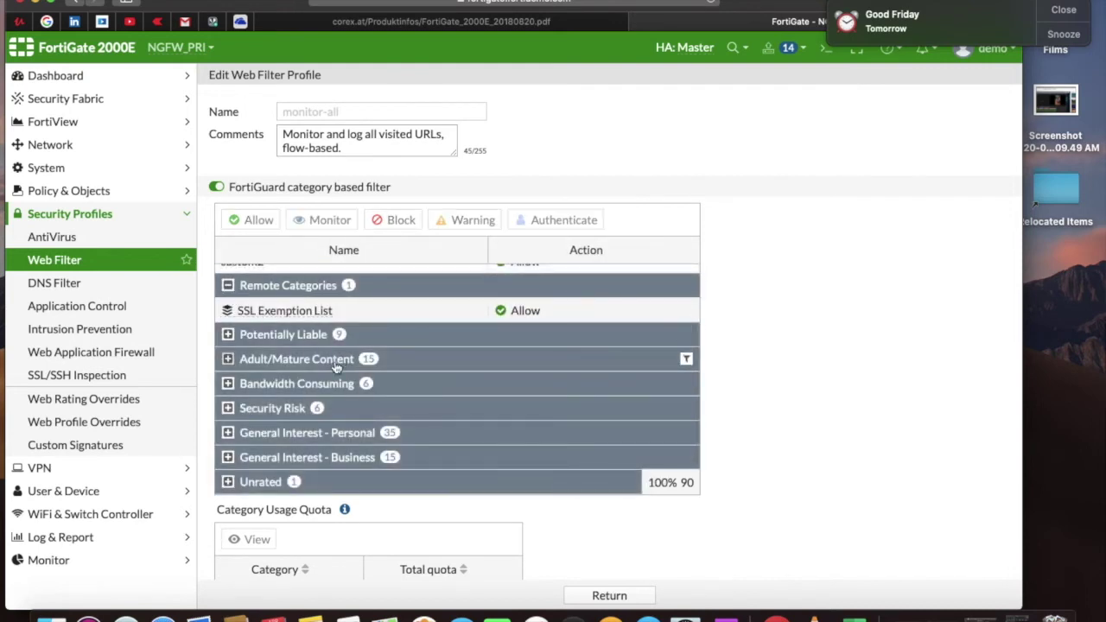
scroll(341, 346, "up", 2)
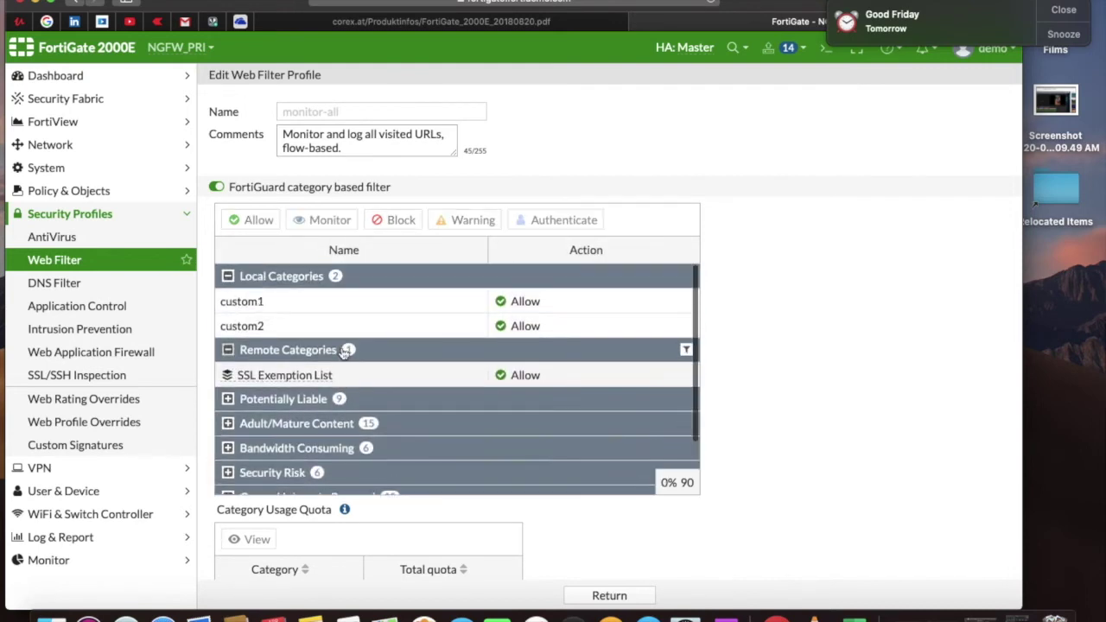
left_click(227, 350)
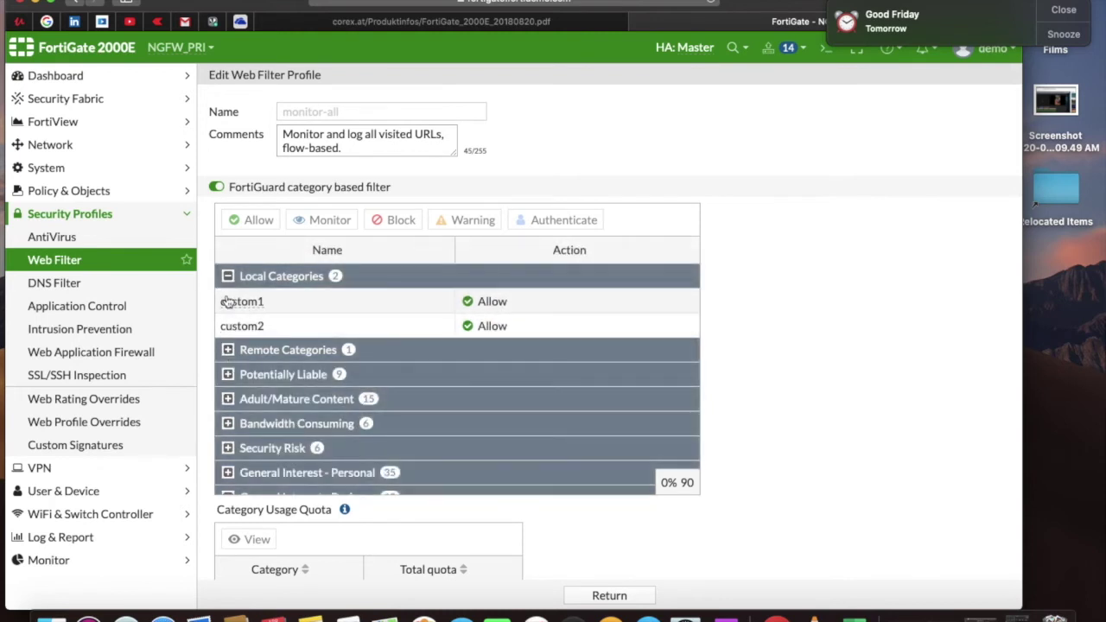
left_click(227, 275)
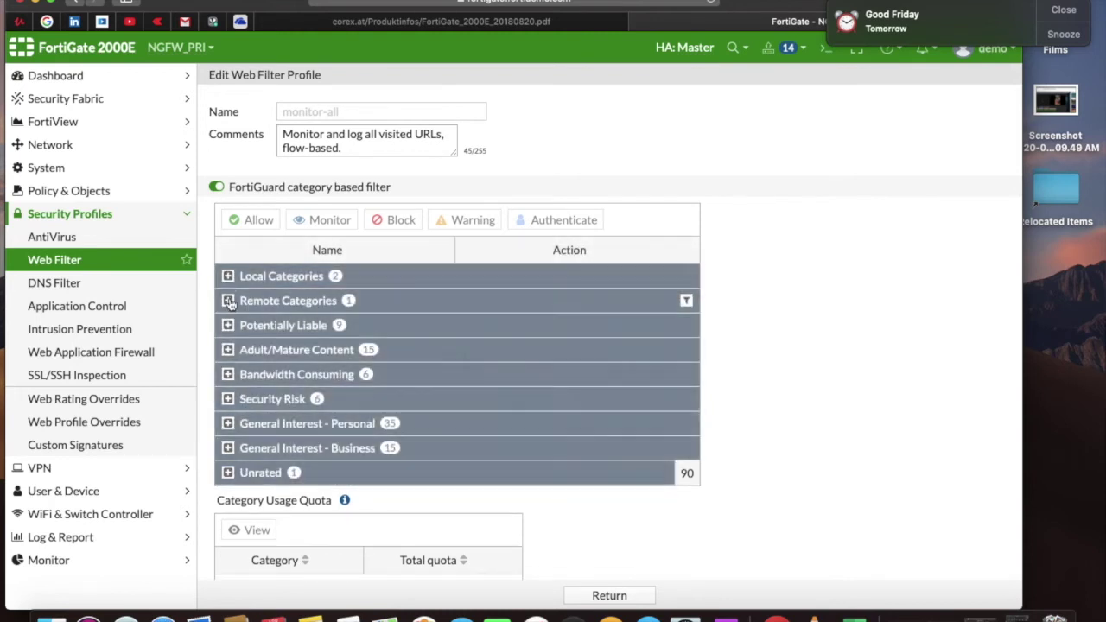
Expand the Security Risk category group to examine the actions of its entries, and collapse it again.
left_click(228, 399)
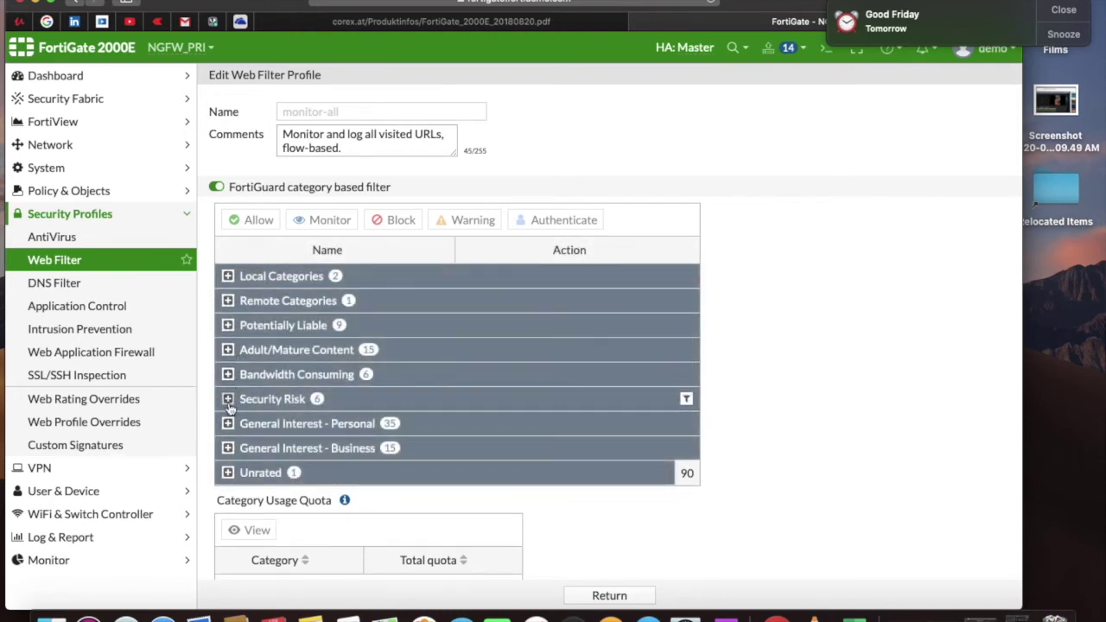
scroll(526, 393, "down", 3)
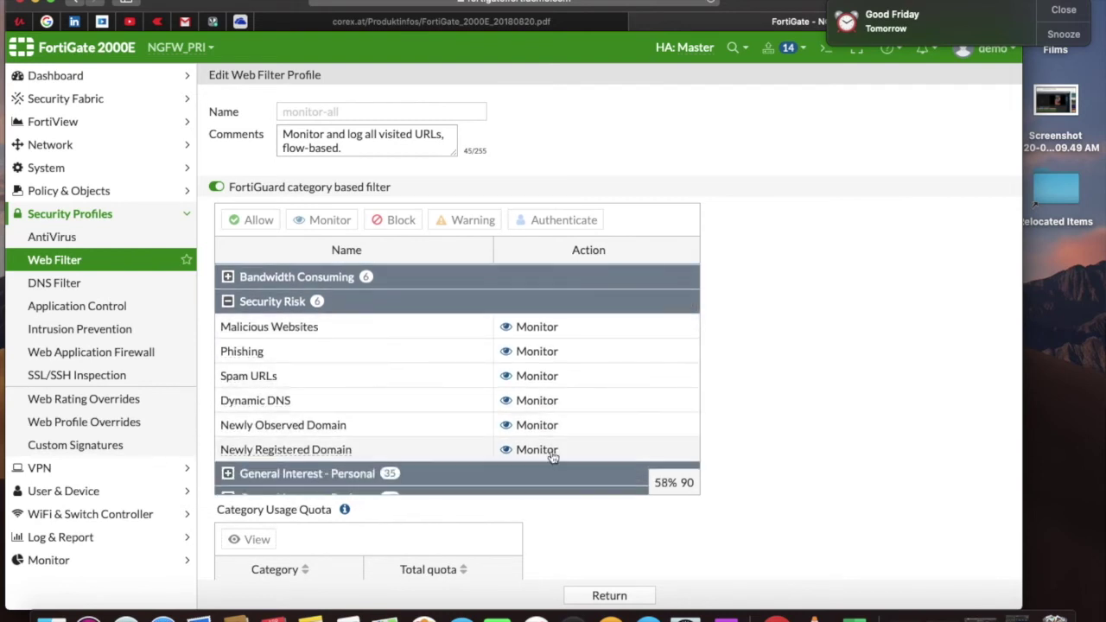
left_click(227, 301)
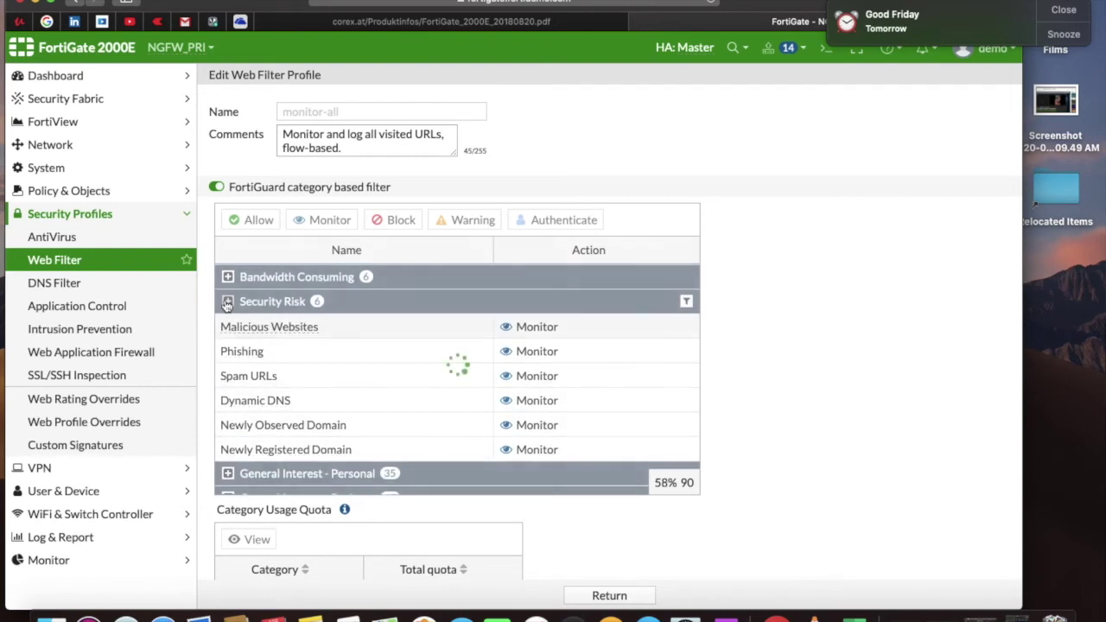
scroll(406, 396, "down", 3)
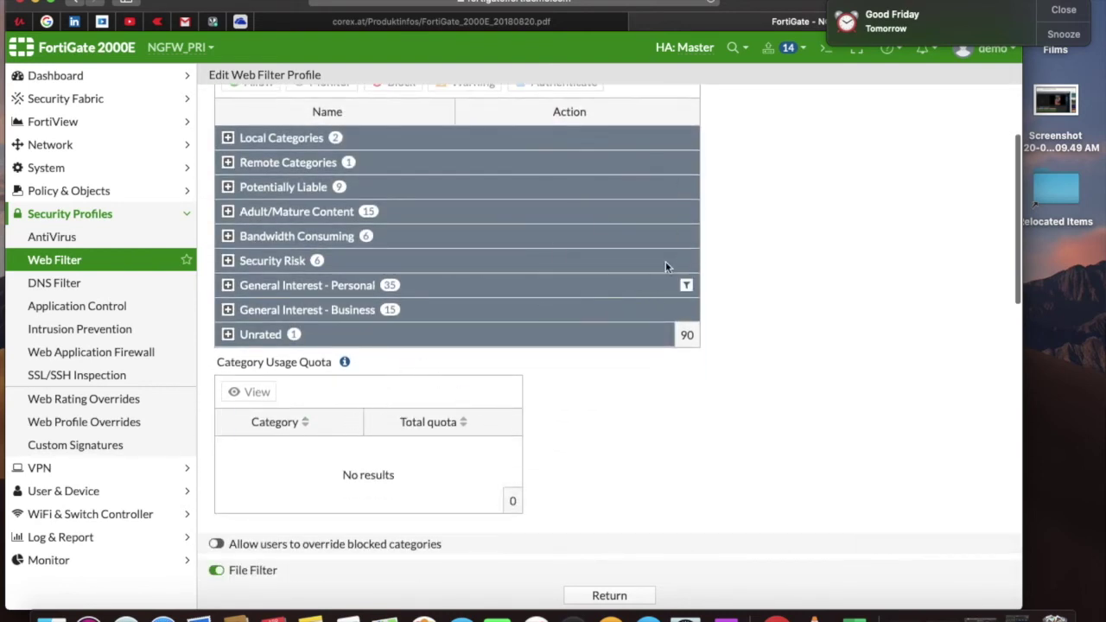
left_click(228, 260)
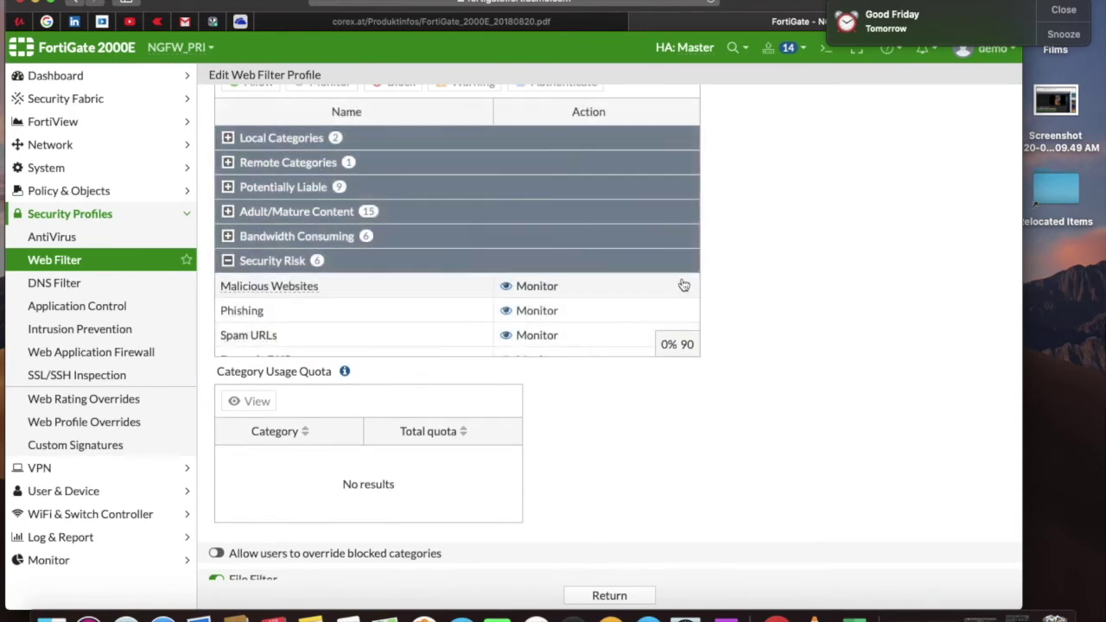
left_click(228, 261)
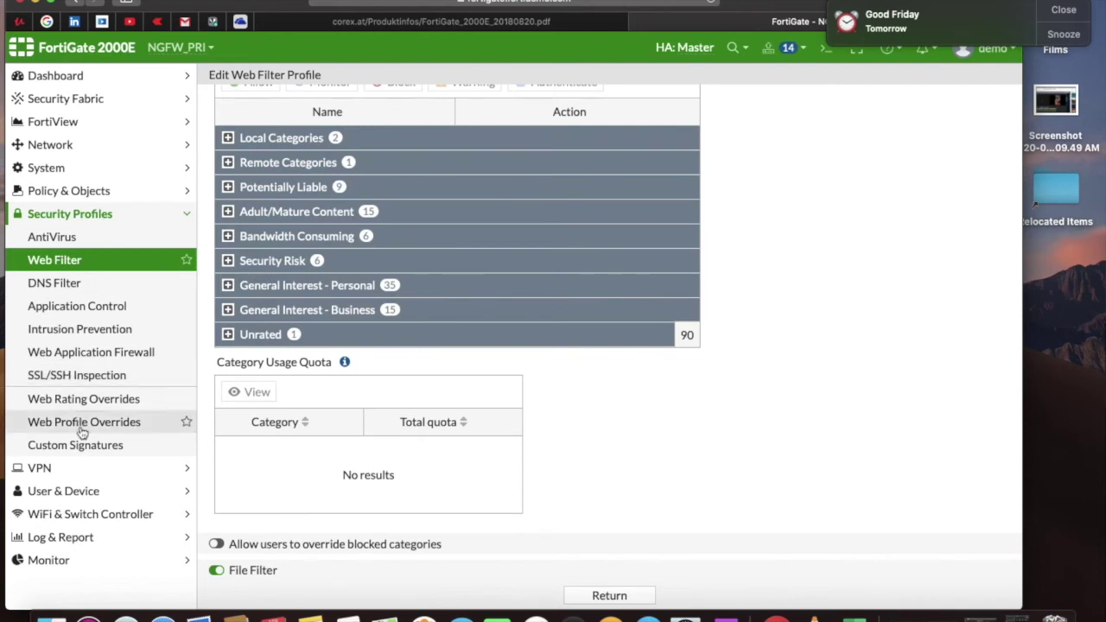
Inspect the Custom group of IPsec tunnels in the VPN section and view the SSL-VPN Portals page.
left_click(86, 467)
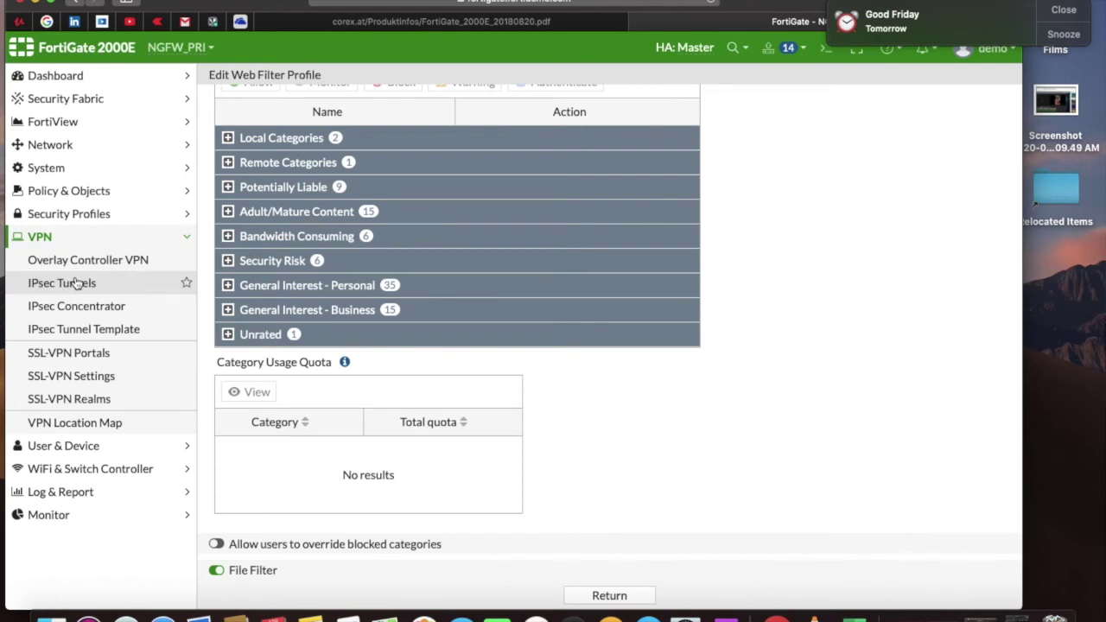
left_click(75, 283)
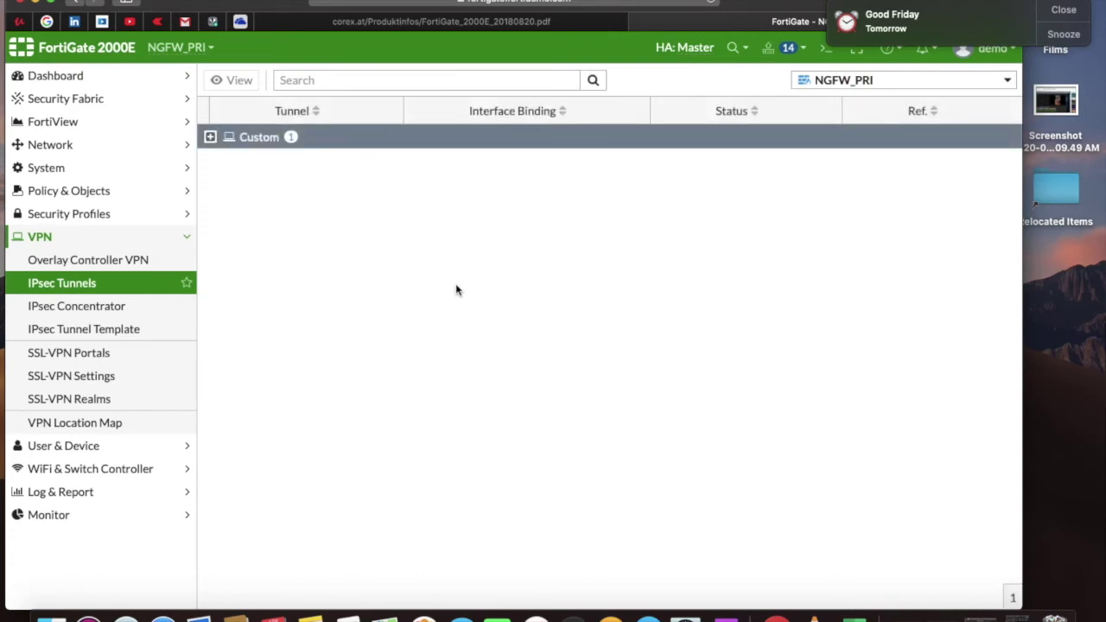
left_click(210, 136)
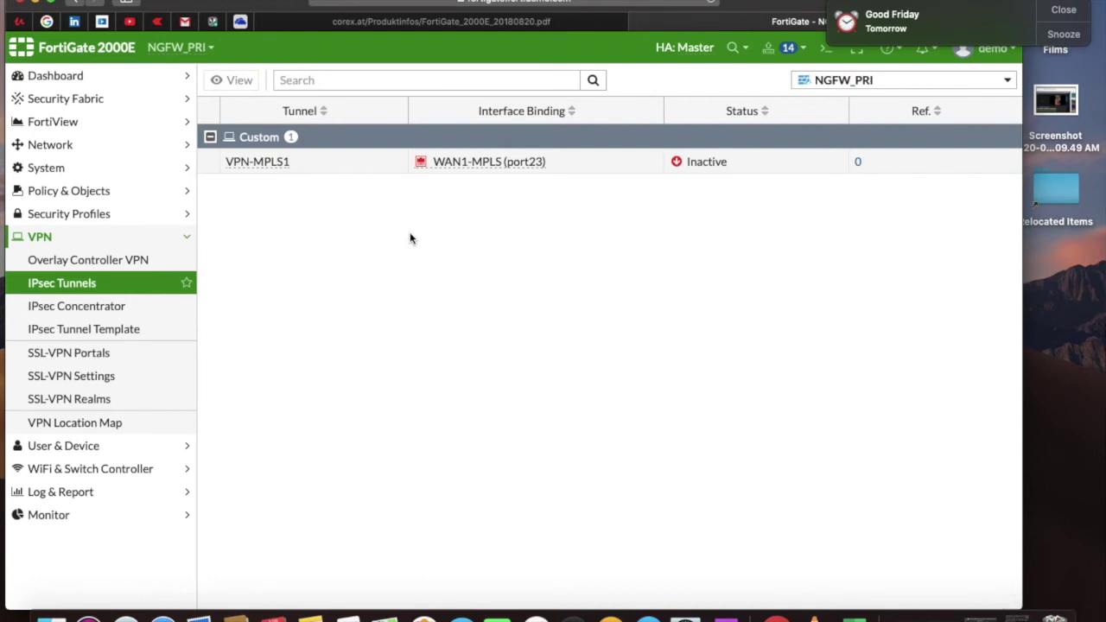
left_click(69, 351)
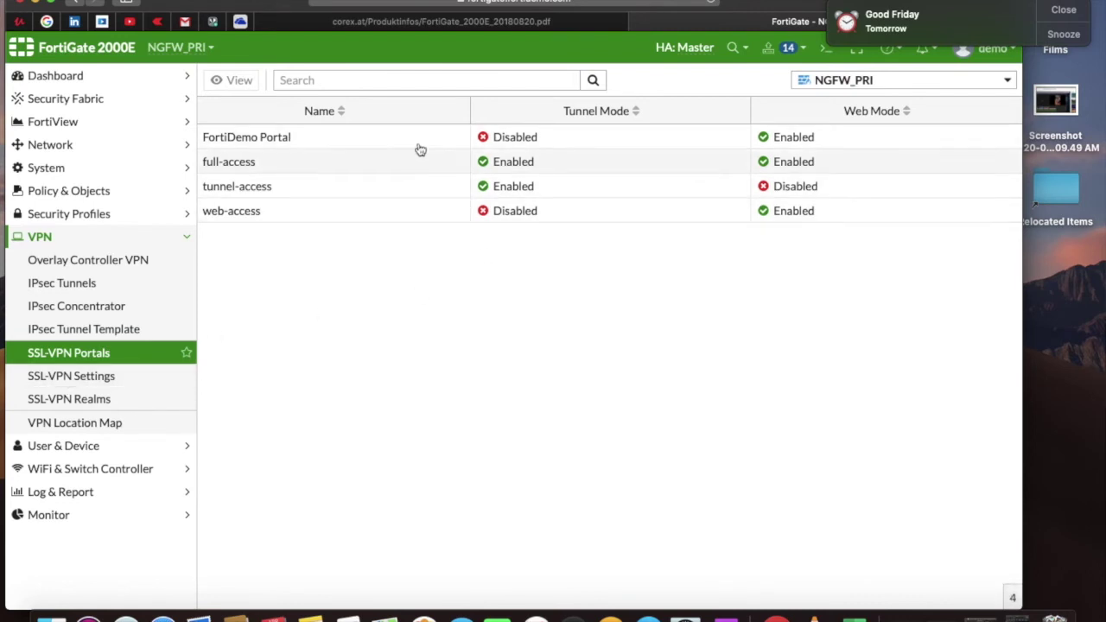
Open the full-access SSL-VPN portal to examine its tunnel and web mode options, and review the SSL-VPN Settings page.
double_click(323, 166)
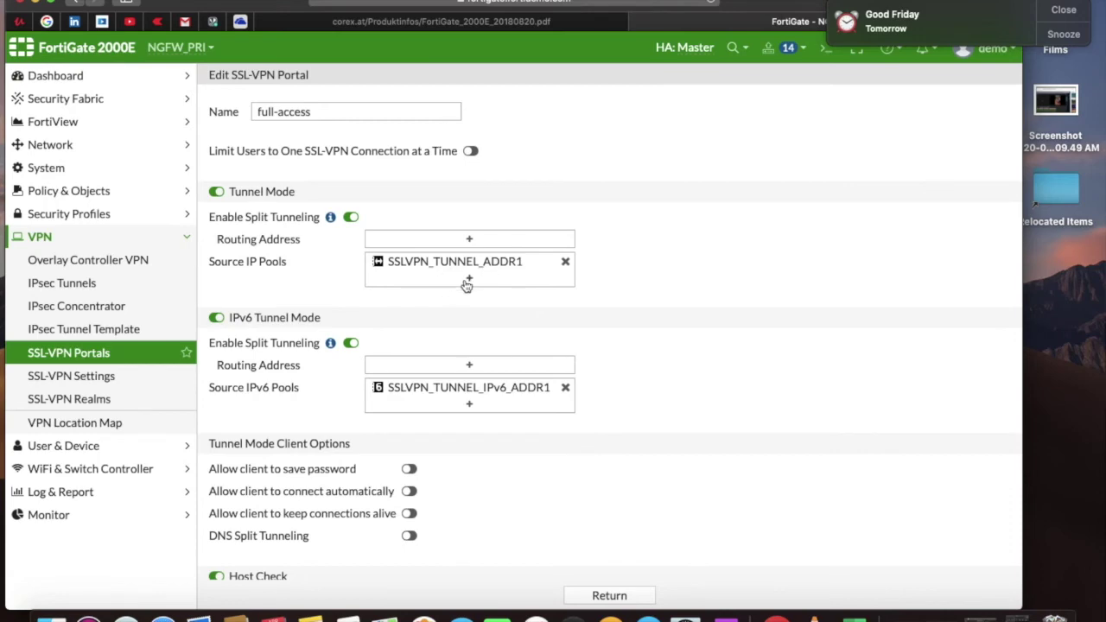
scroll(402, 467, "down", 10)
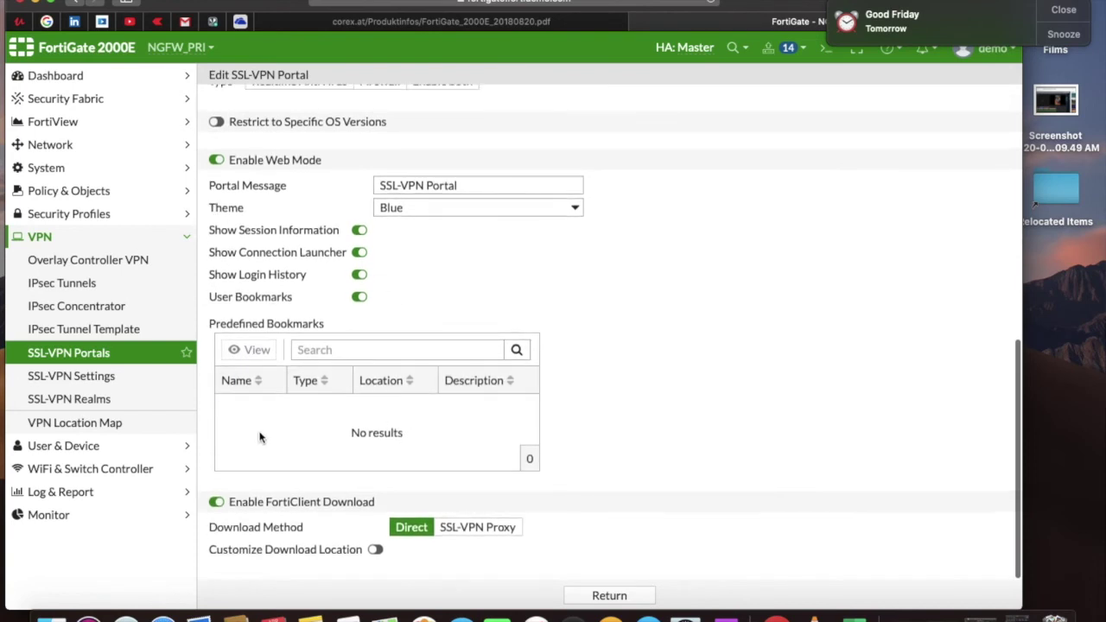
left_click(84, 379)
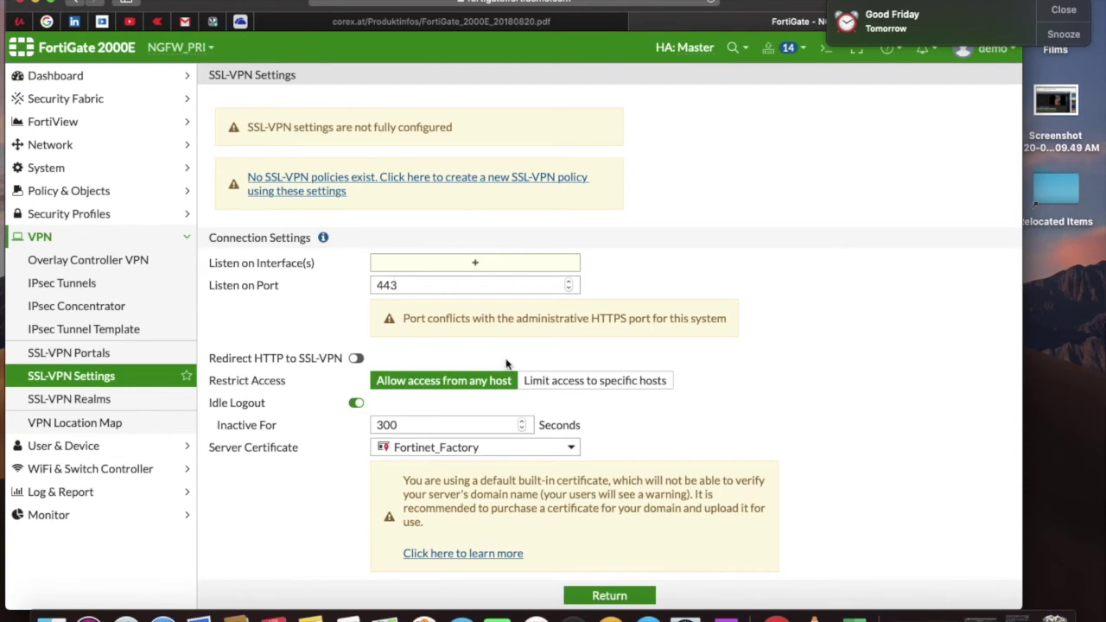
scroll(507, 364, "down", 5)
scroll(507, 364, "up", 3)
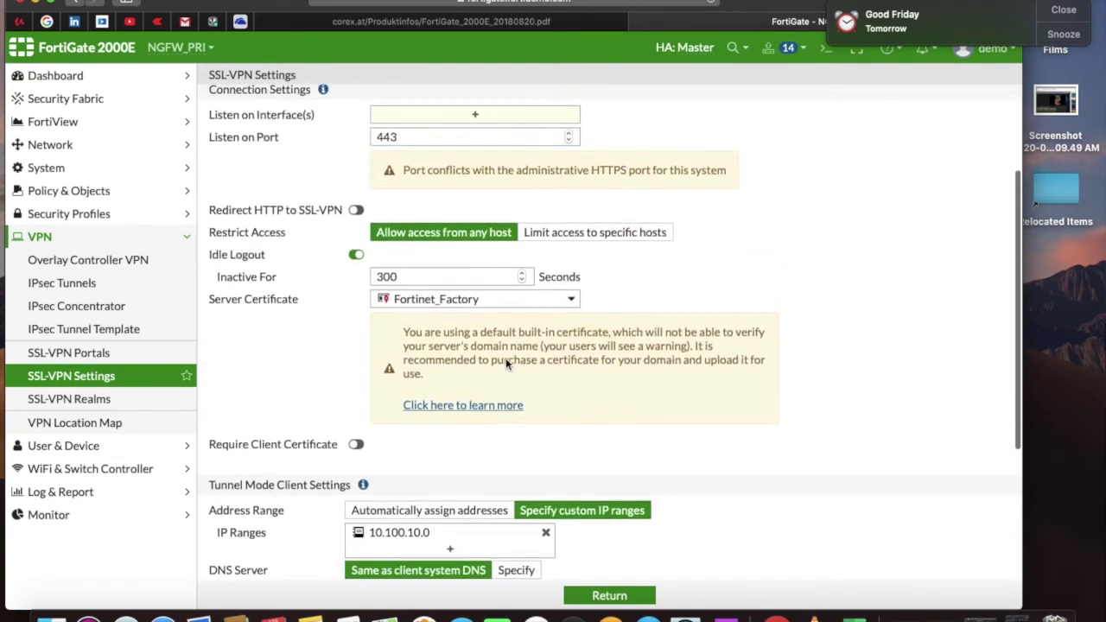
scroll(506, 358, "up", 1)
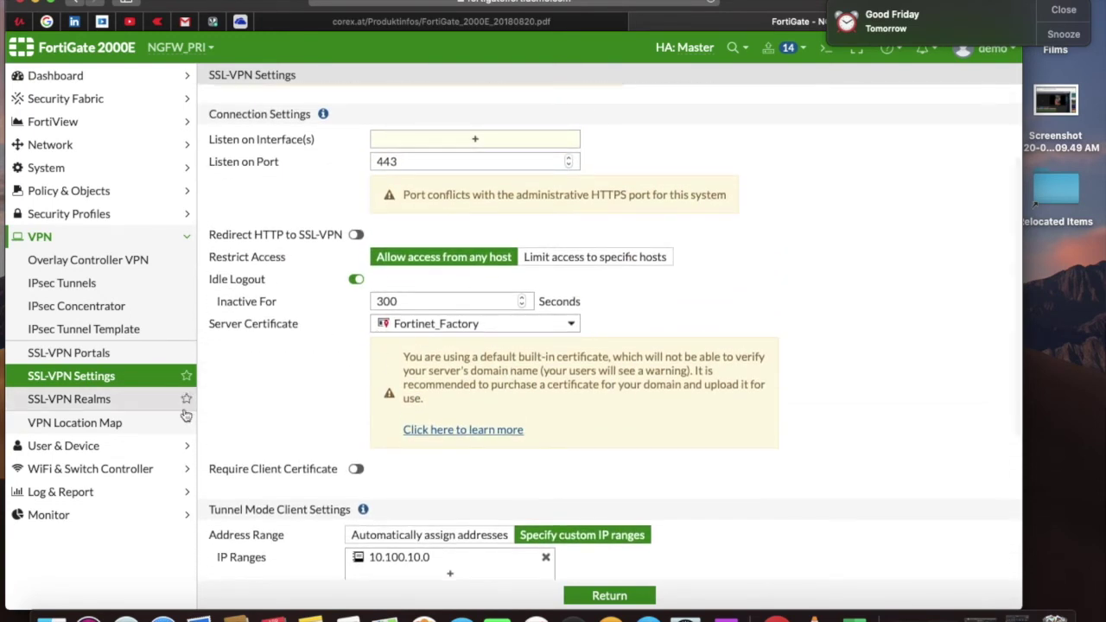
View the User & Device pages for user definitions, user groups, LDAP servers, authentication settings and RADIUS servers.
left_click(86, 451)
left_click(81, 282)
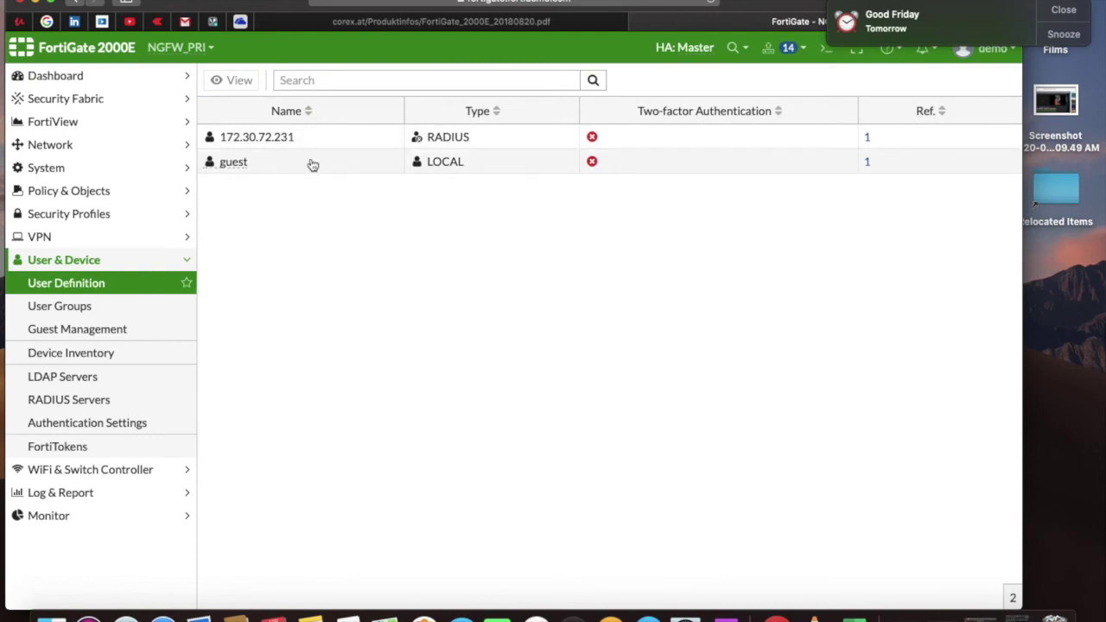
left_click(71, 315)
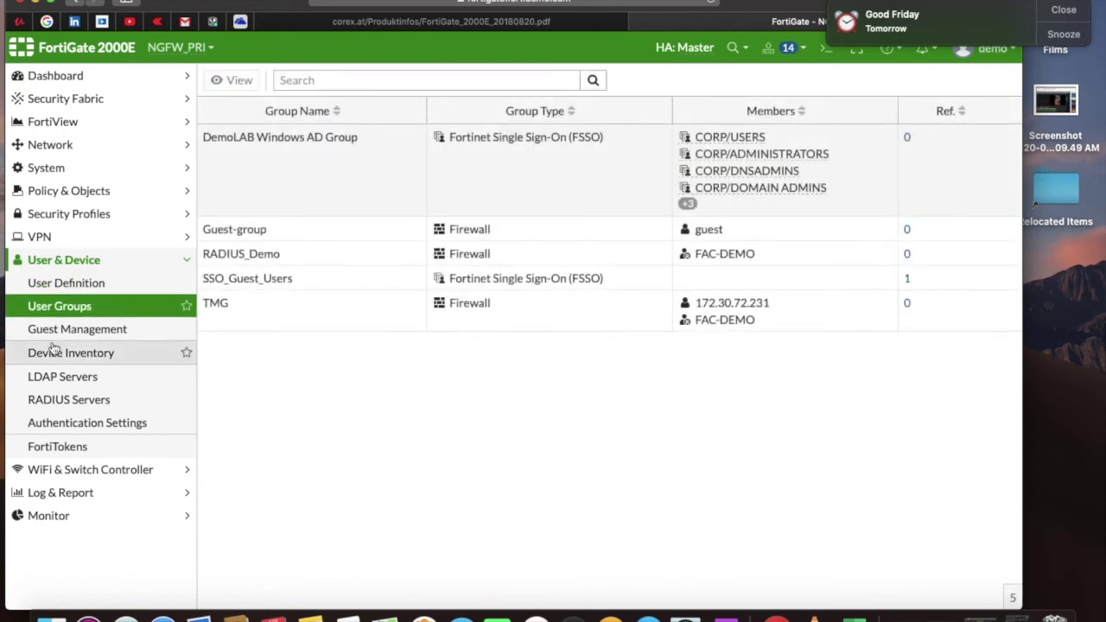
left_click(57, 378)
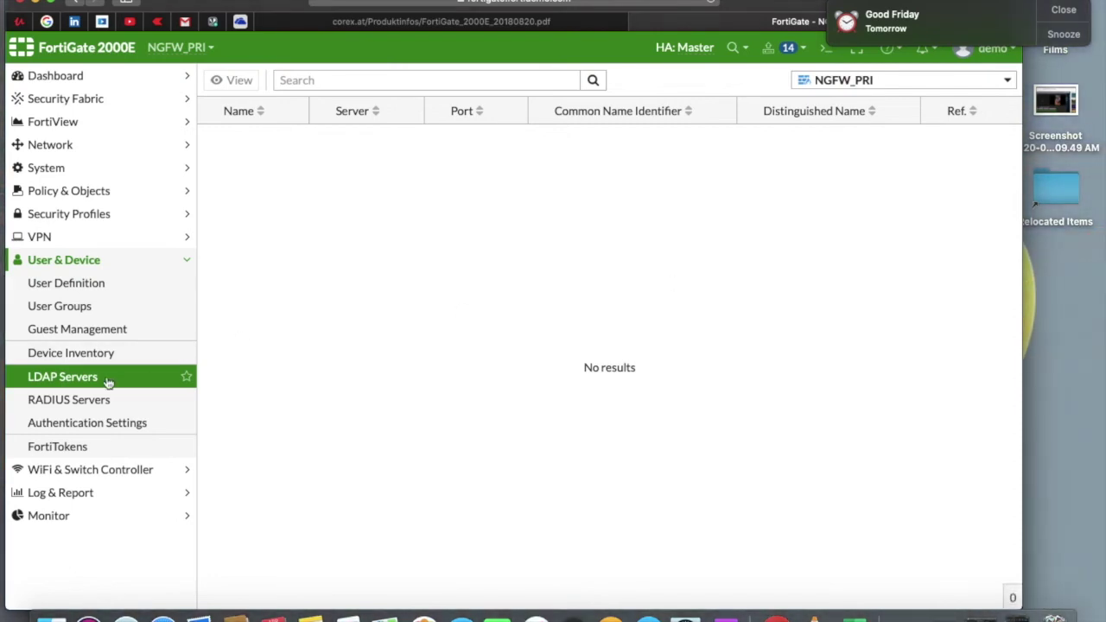
left_click(68, 424)
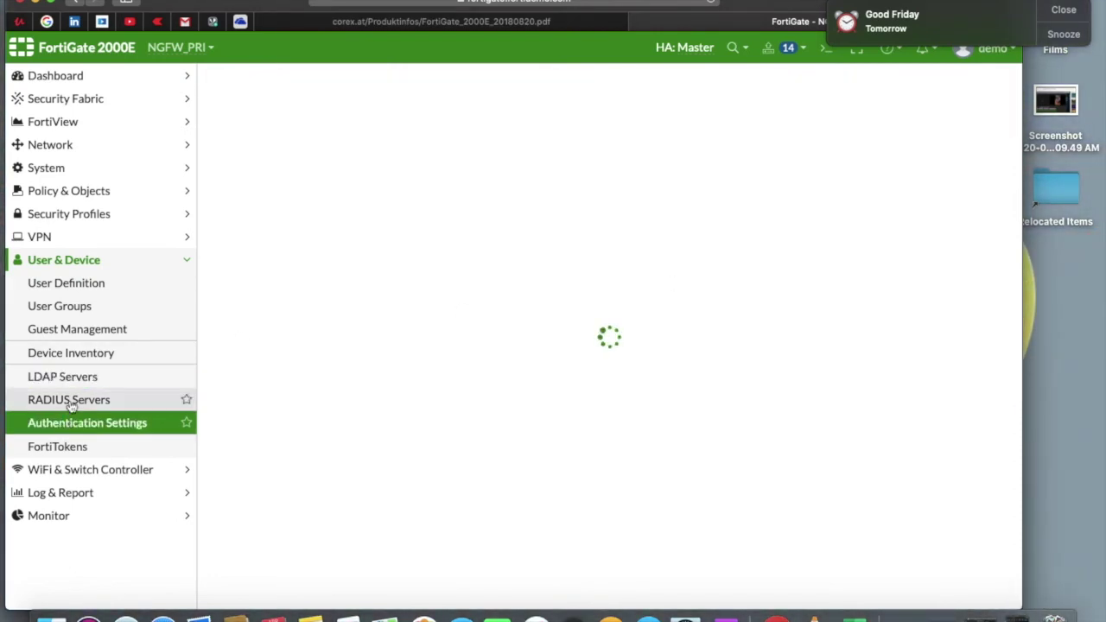
left_click(69, 399)
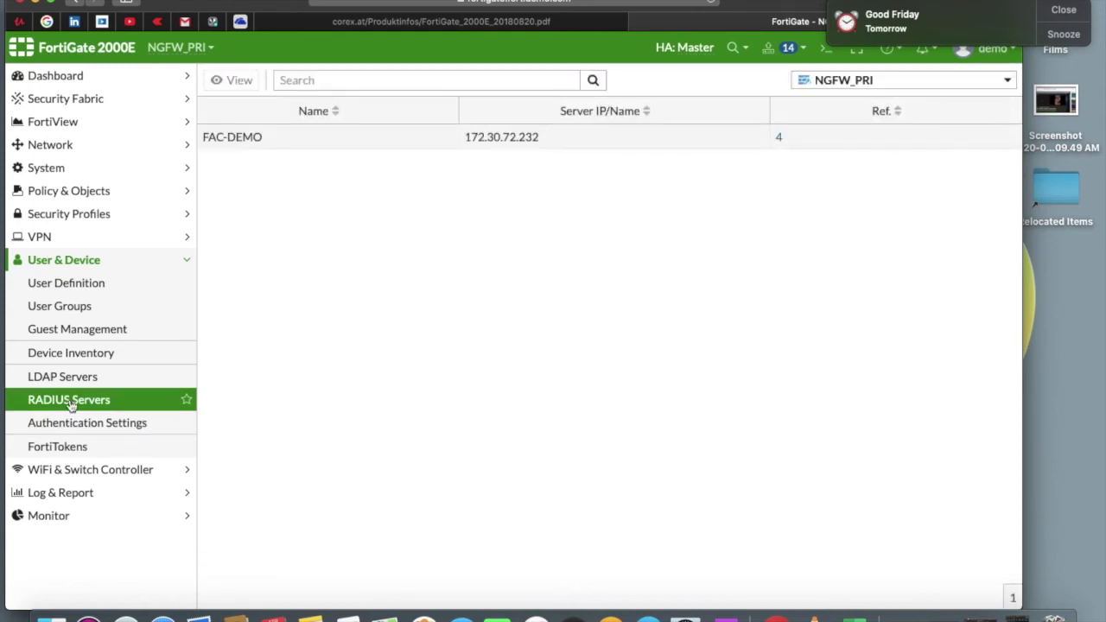
Look through the WiFi & Switch Controller entries, collapse that section and expand Log & Report to see its log types.
left_click(75, 470)
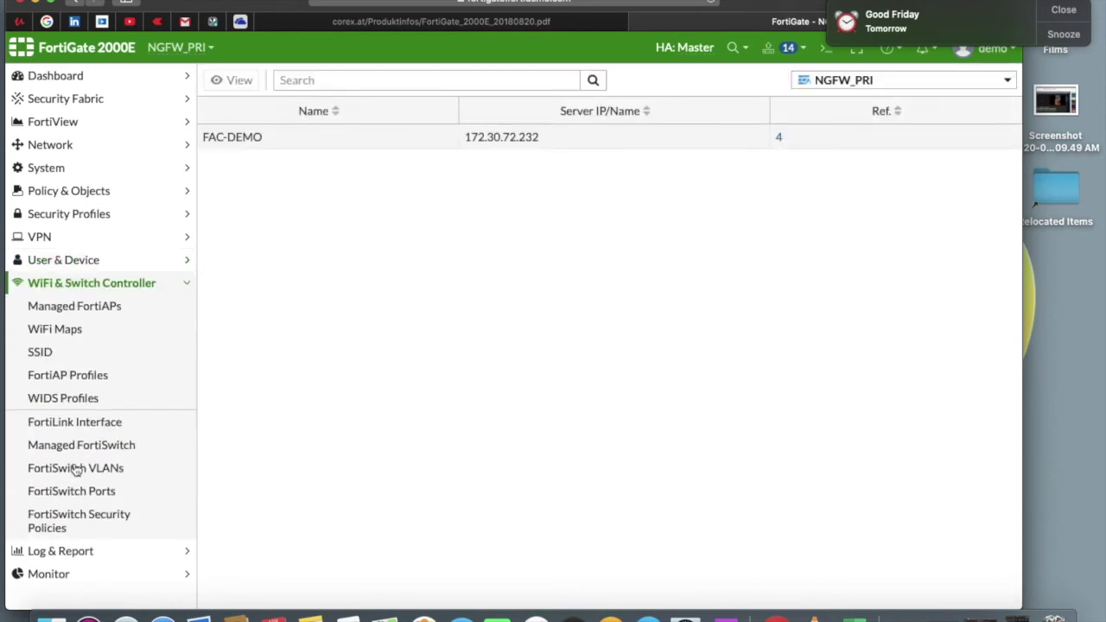
left_click(65, 283)
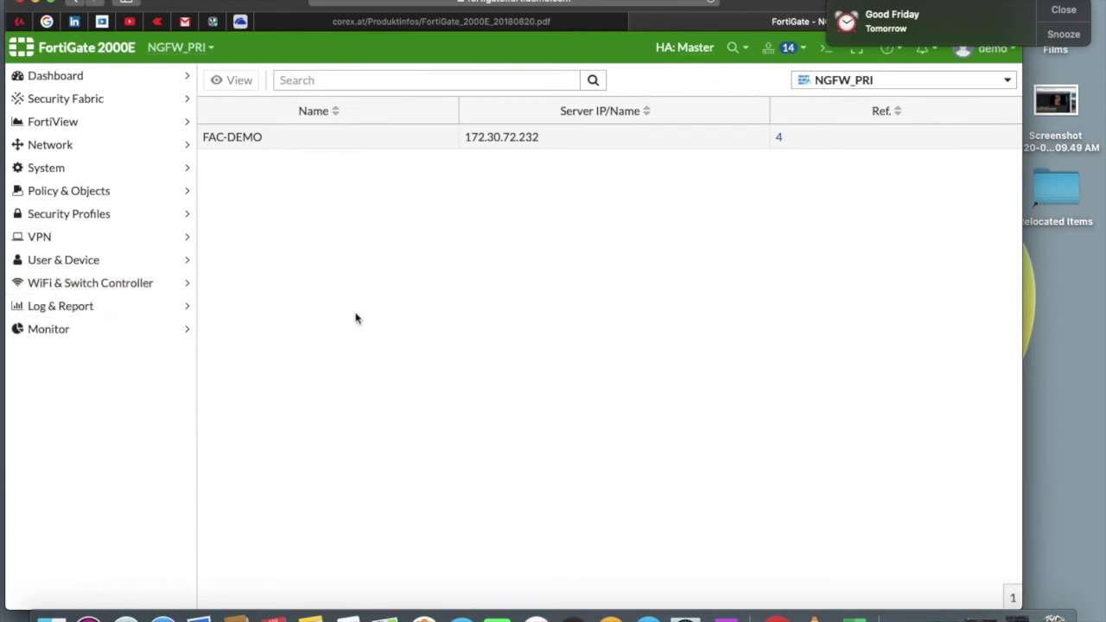
left_click(71, 313)
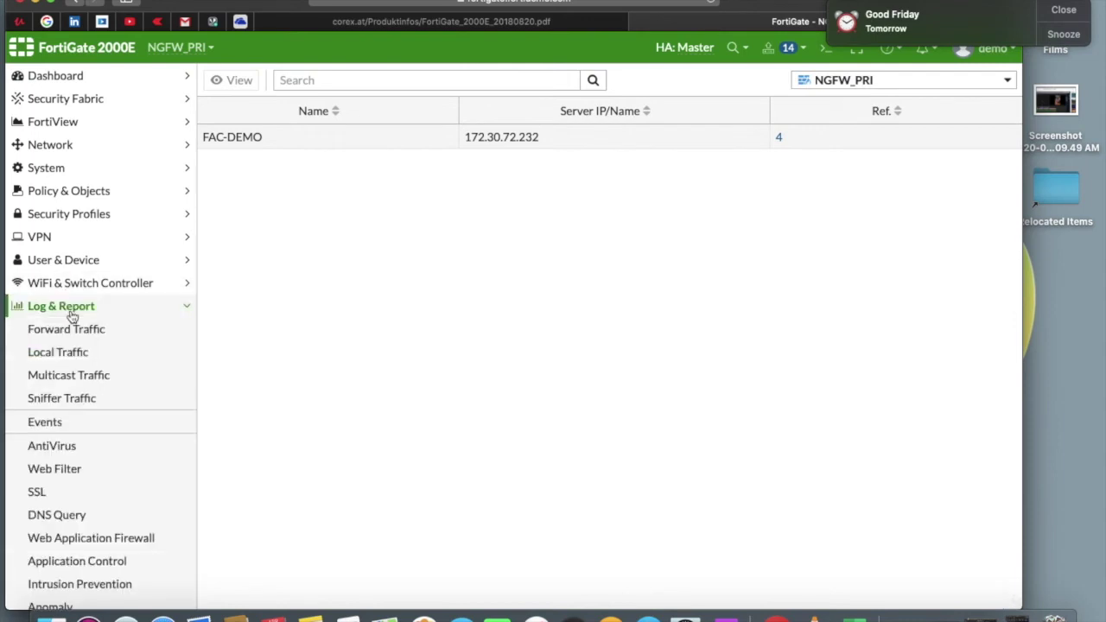
scroll(73, 317, "down", 2)
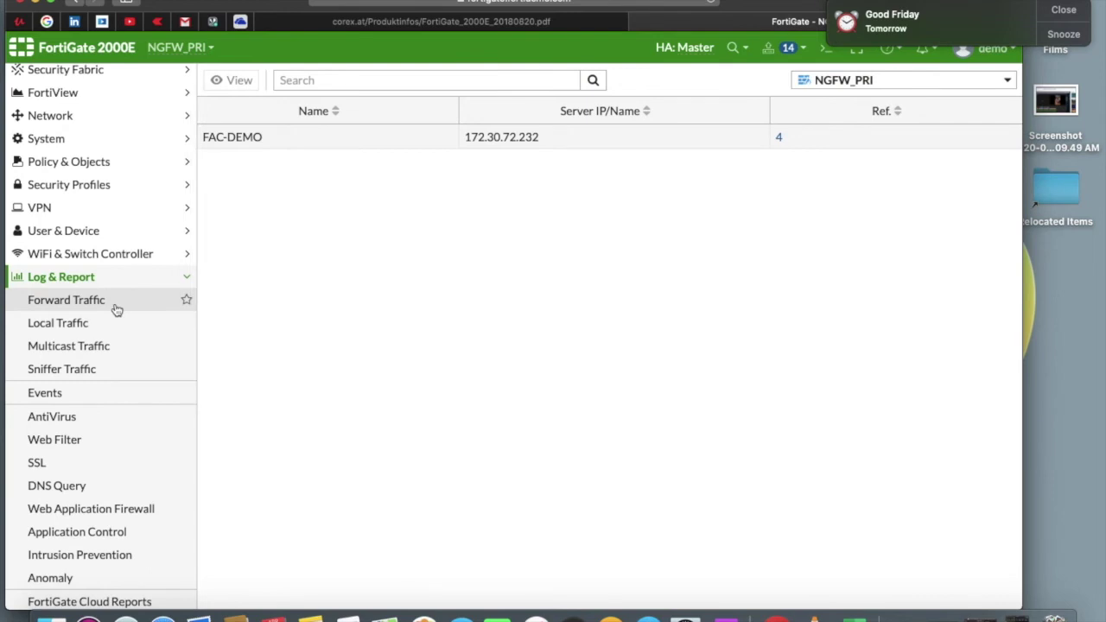
Open the Forward Traffic log and examine its entries, including the device details of the first one.
left_click(58, 309)
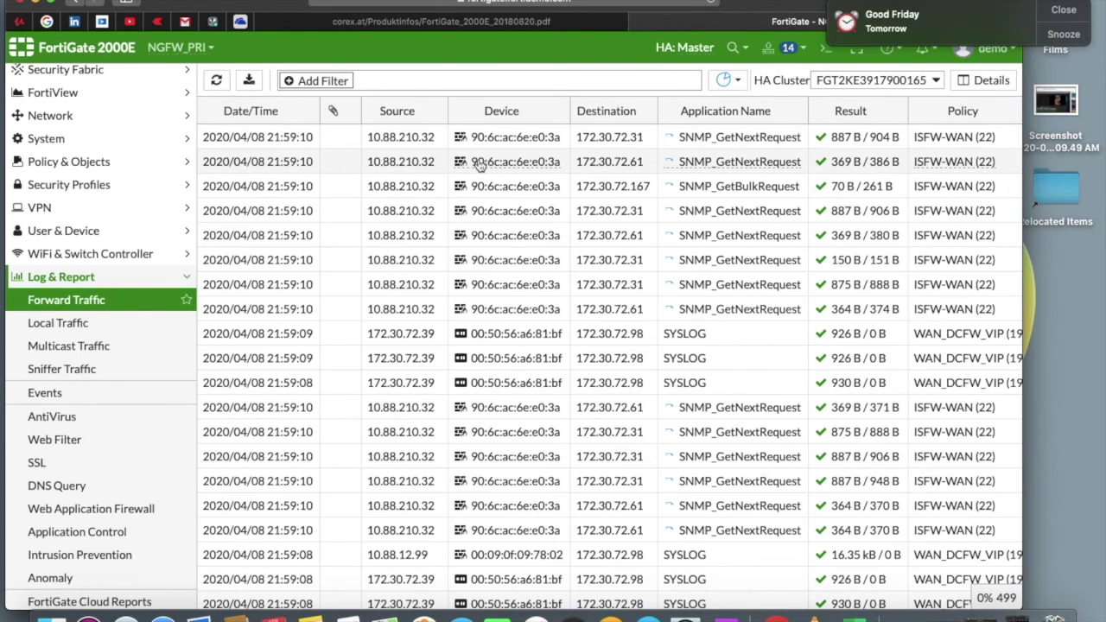
scroll(384, 201, "down", 5)
scroll(385, 201, "up", 6)
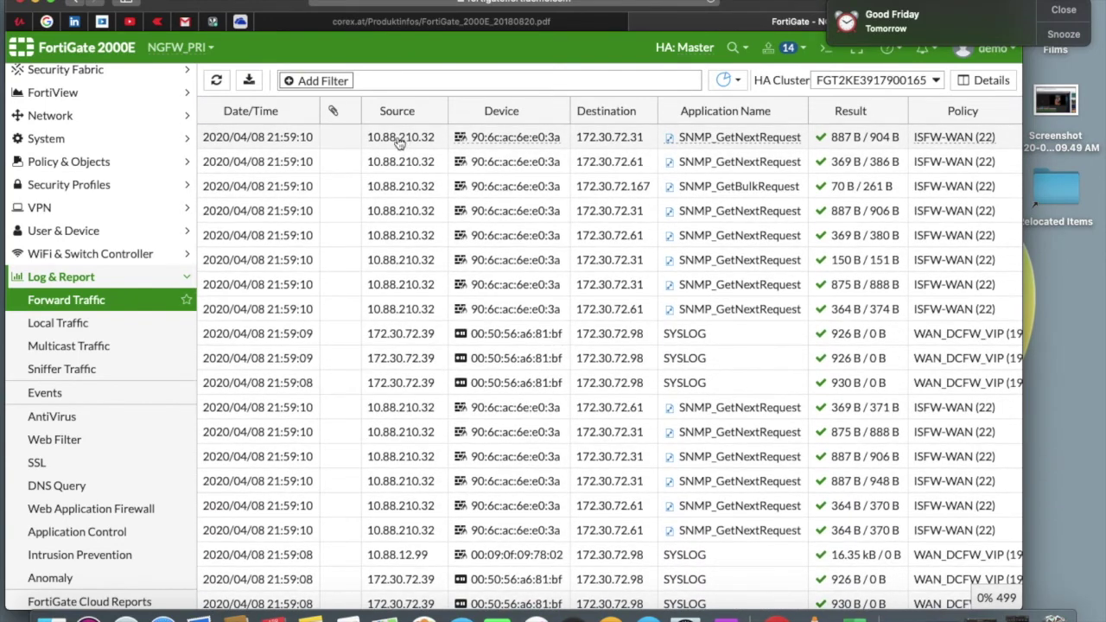
mouse_move(558, 145)
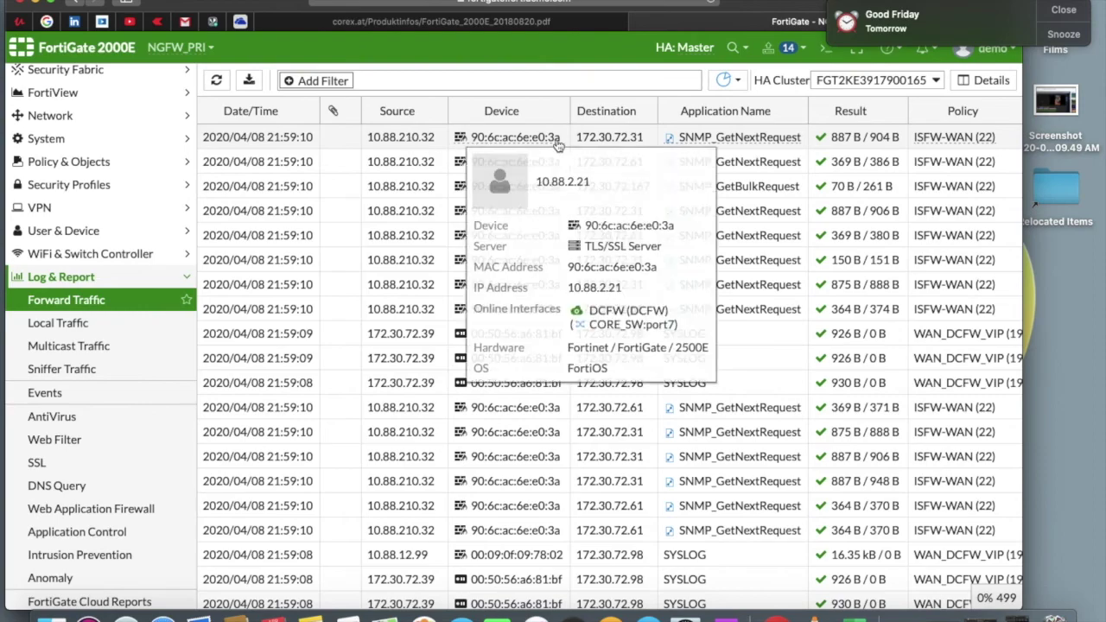
scroll(545, 270, "down", 5)
scroll(544, 270, "up", 5)
mouse_move(515, 141)
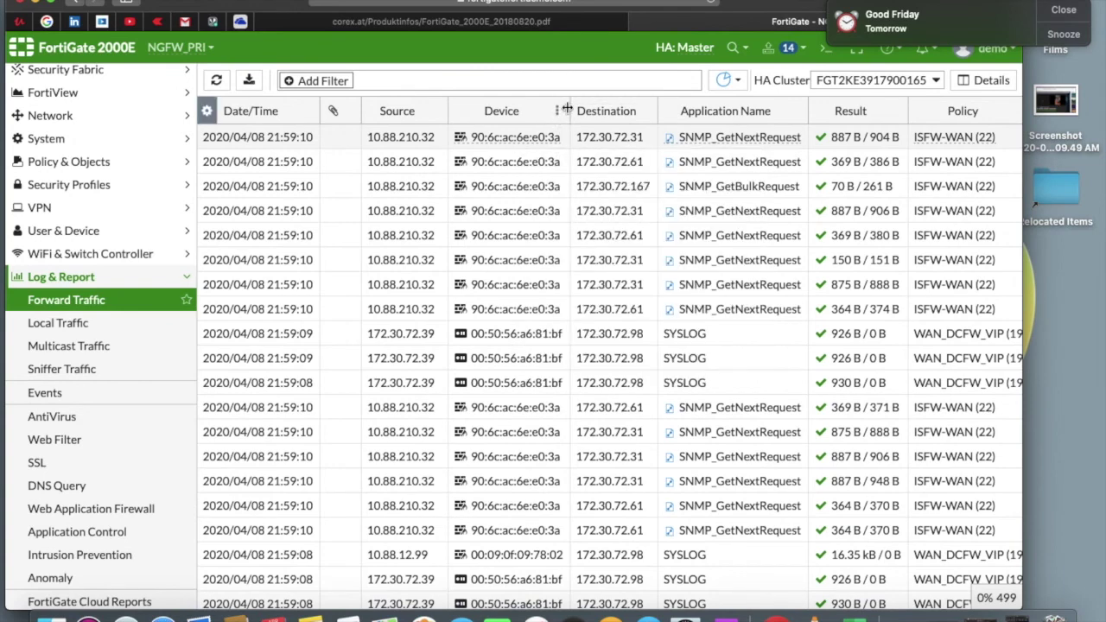
Widen the Device column of the Forward Traffic log and examine the first entry across to its Policy column.
left_click_drag(567, 108, 612, 111)
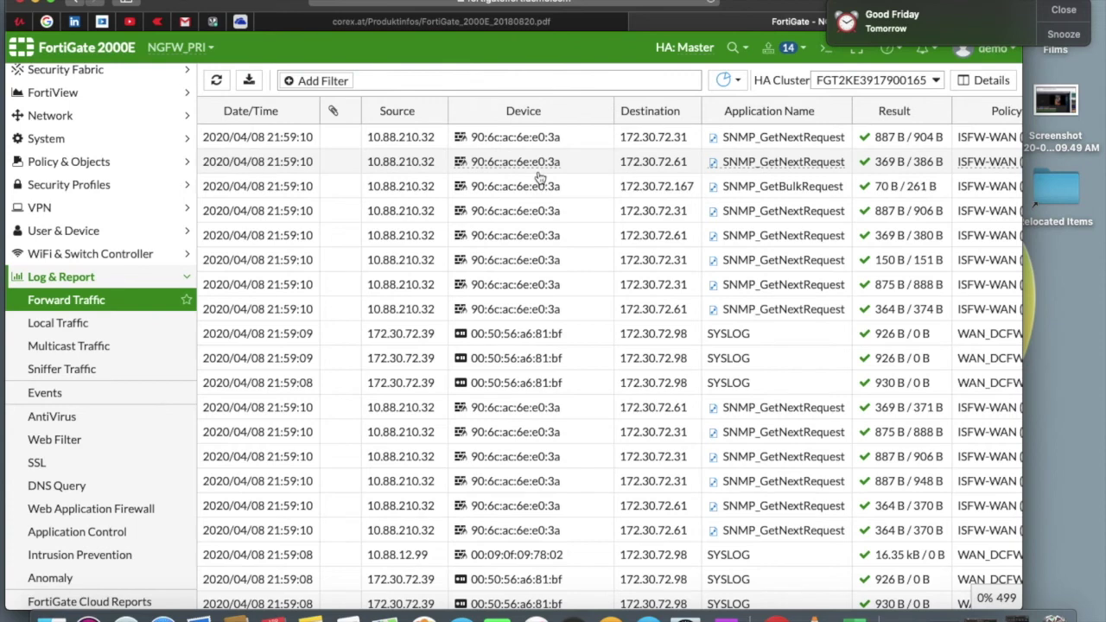
mouse_move(511, 141)
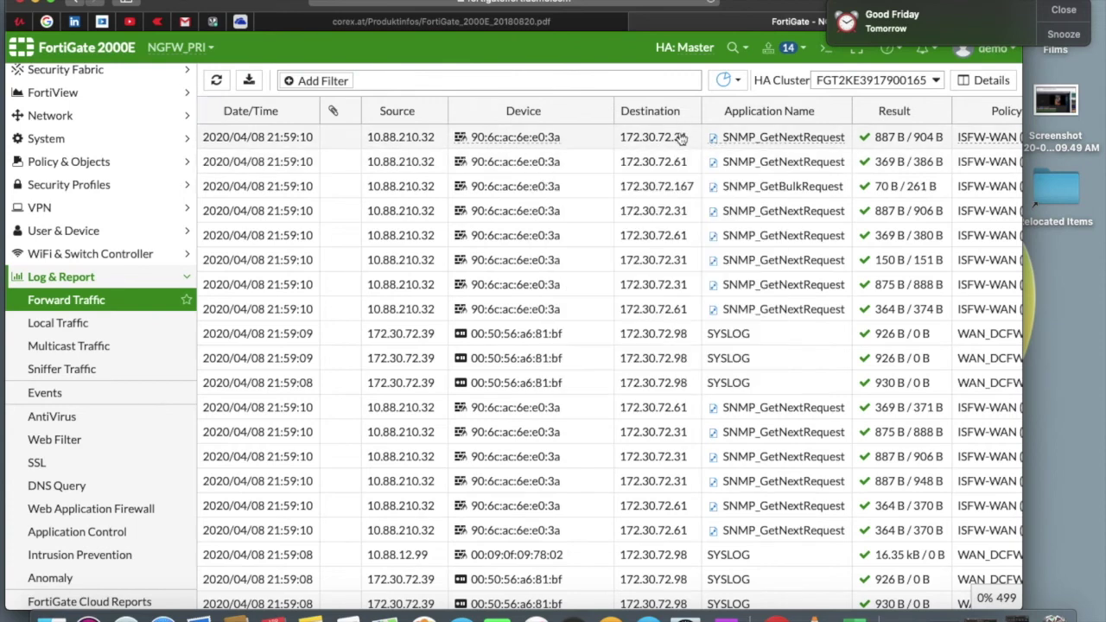
scroll(788, 152, "right", 2)
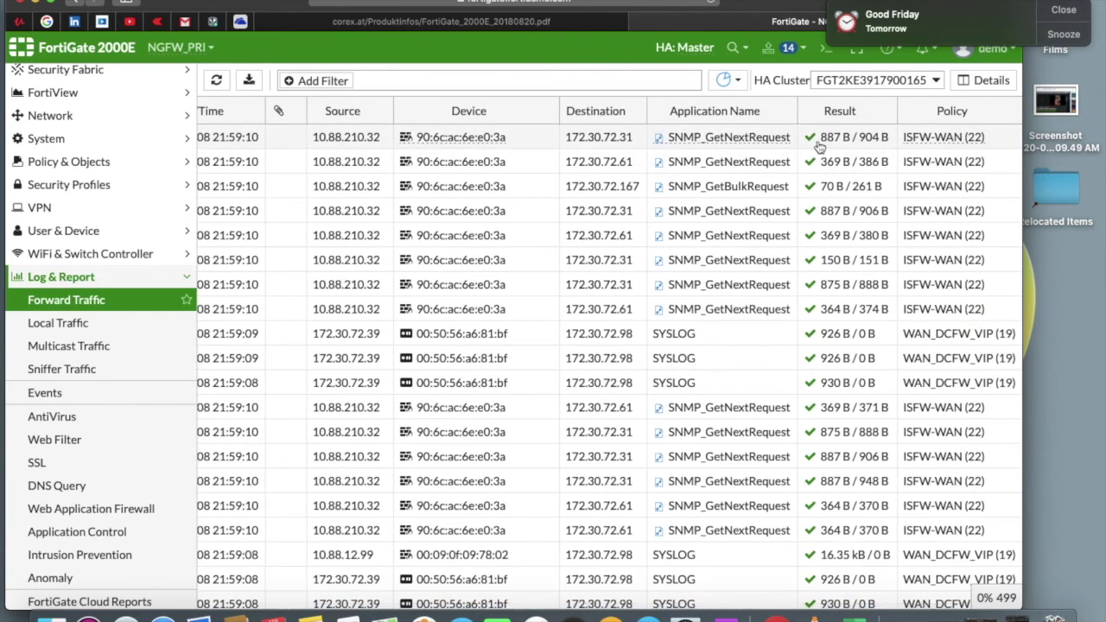
Open the log details of the first Forward Traffic entry, examine its source, destination, application control, action and other data, and close them.
double_click(819, 147)
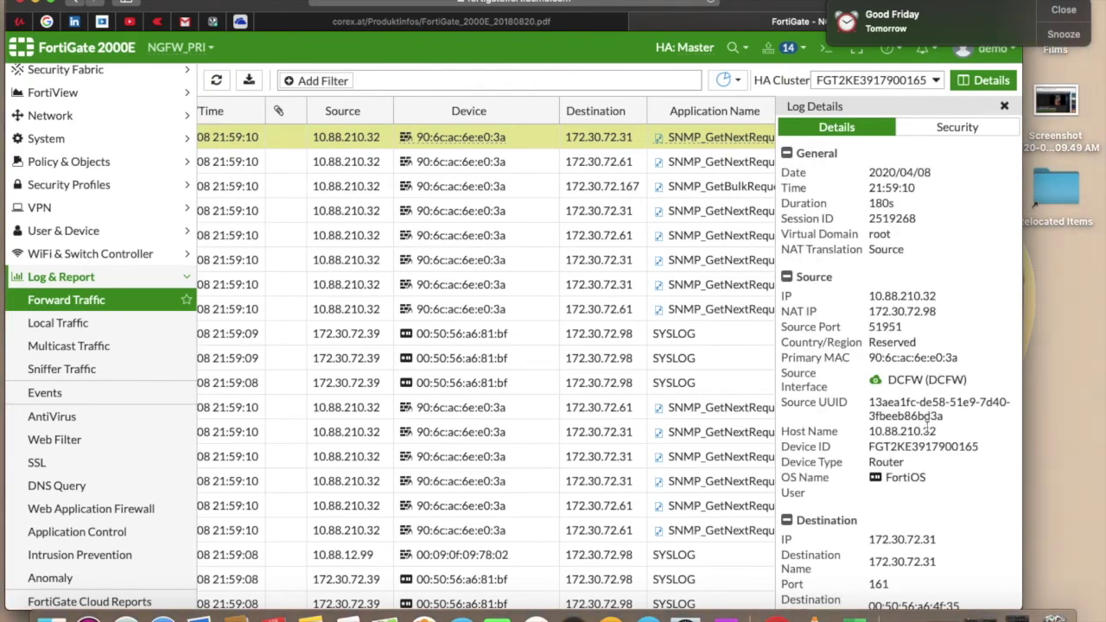
scroll(916, 363, "down", 15)
scroll(927, 426, "up", 10)
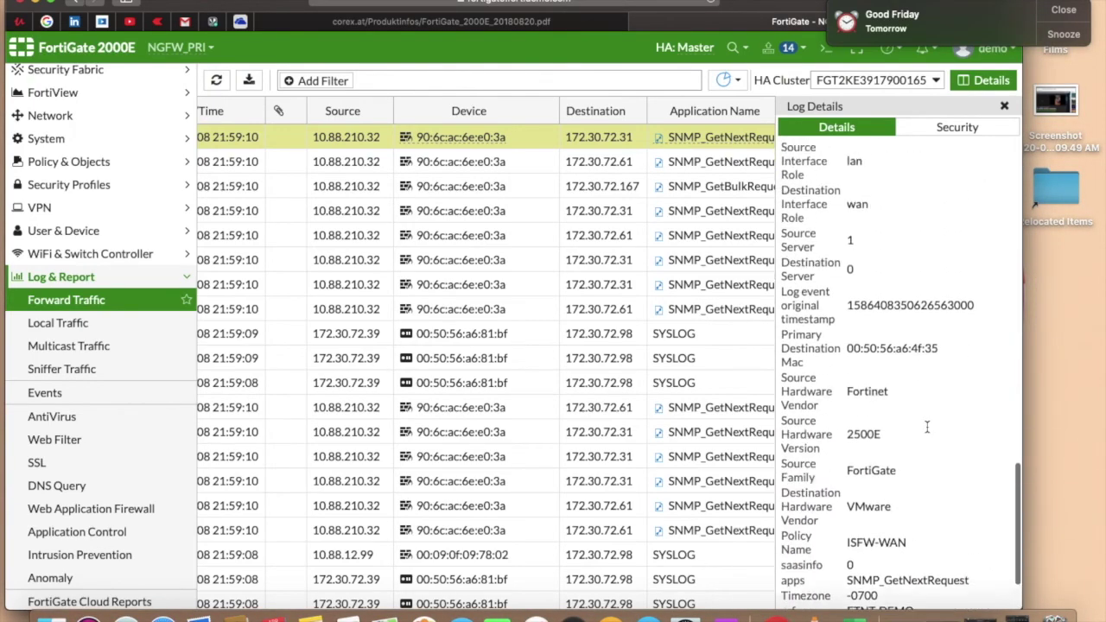
scroll(929, 426, "down", 1)
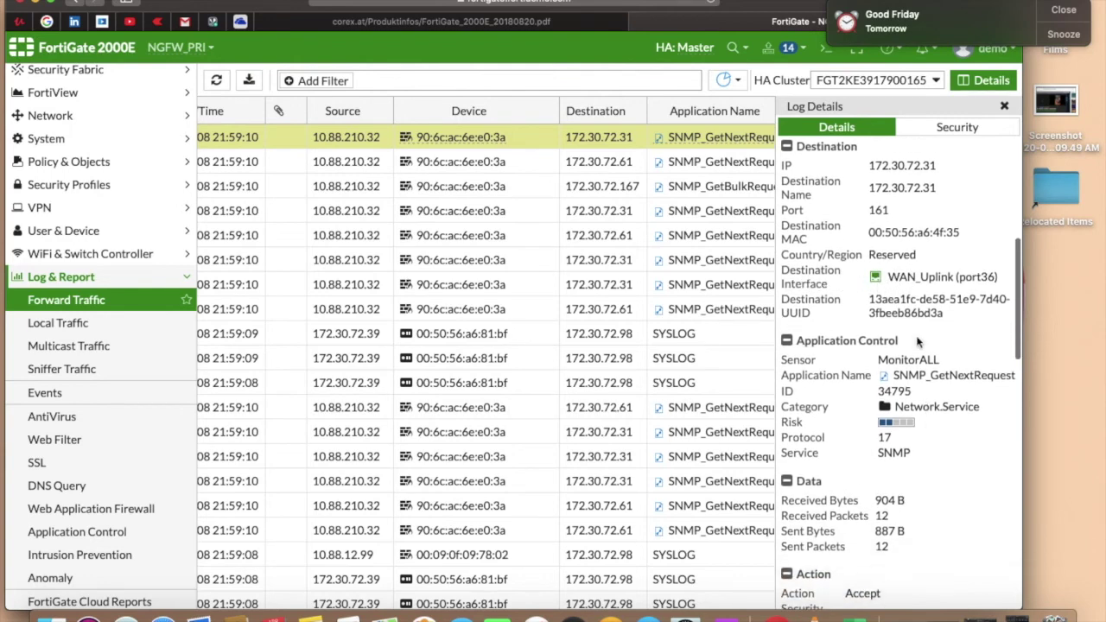
scroll(918, 342, "up", 7)
scroll(918, 339, "down", 3)
scroll(918, 337, "down", 4)
scroll(918, 339, "up", 3)
scroll(917, 340, "down", 9)
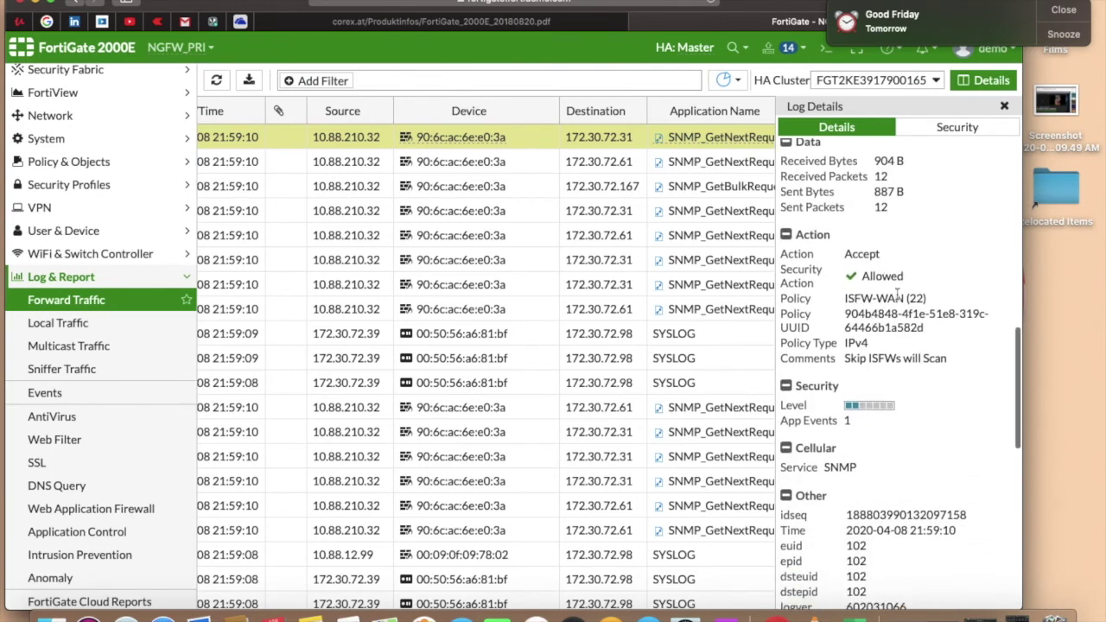
scroll(946, 396, "down", 10)
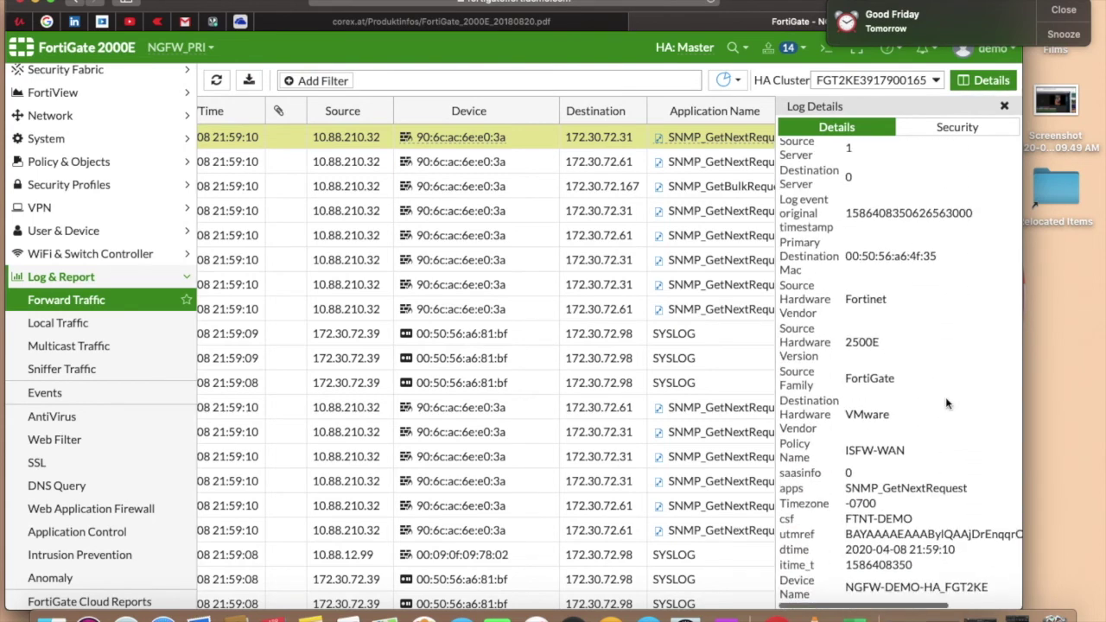
scroll(946, 403, "up", 1)
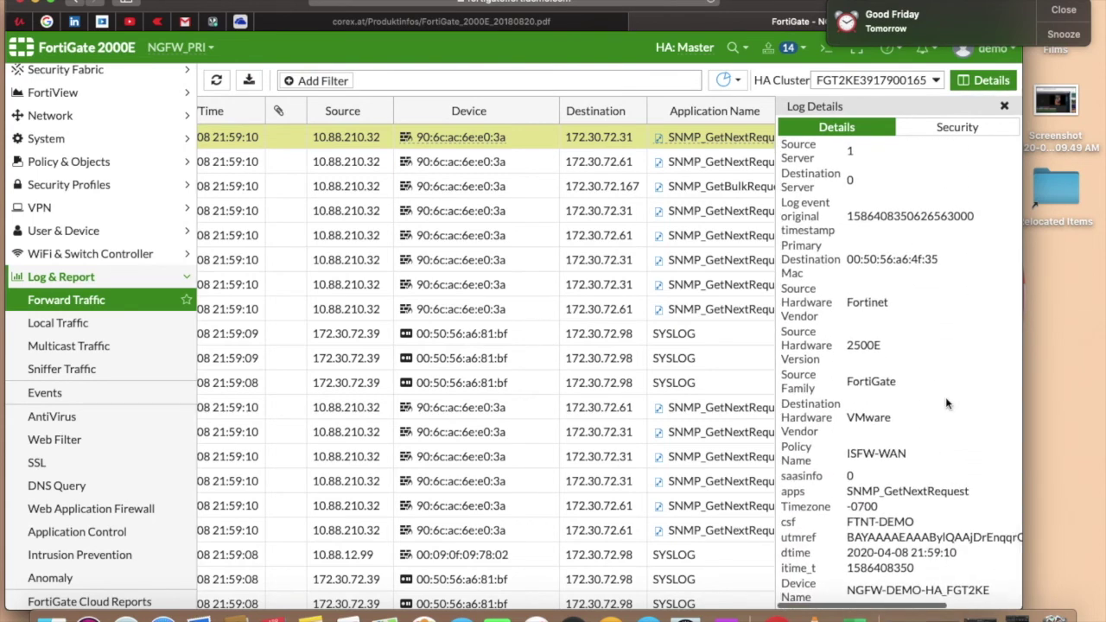
scroll(945, 397, "up", 15)
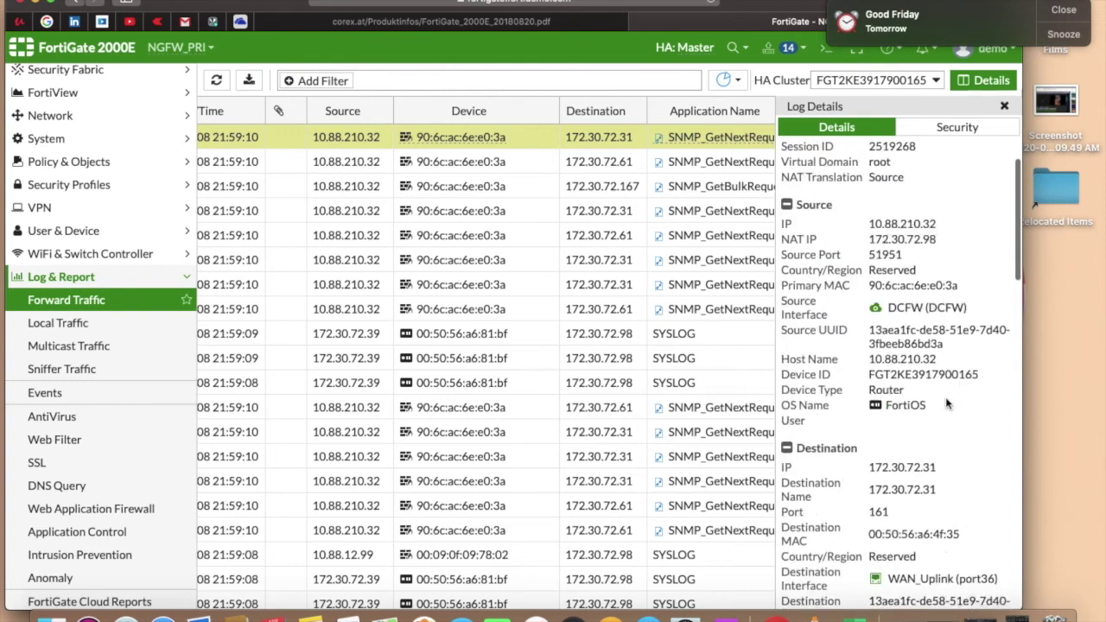
left_click(1004, 108)
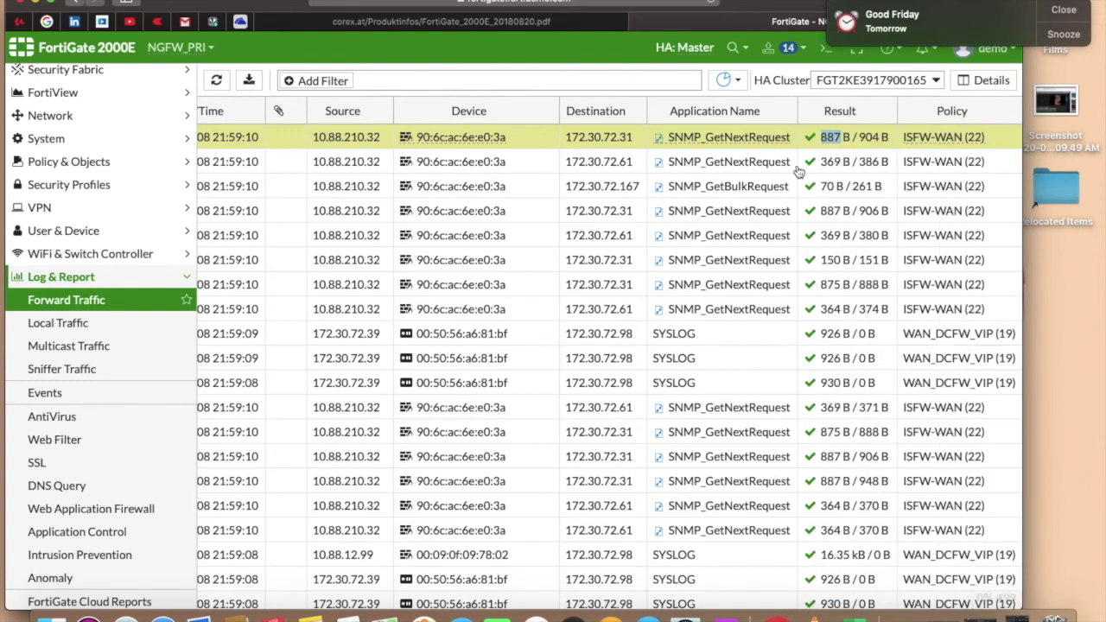
View the Multicast Traffic log and return to the Forward Traffic log.
left_click(68, 346)
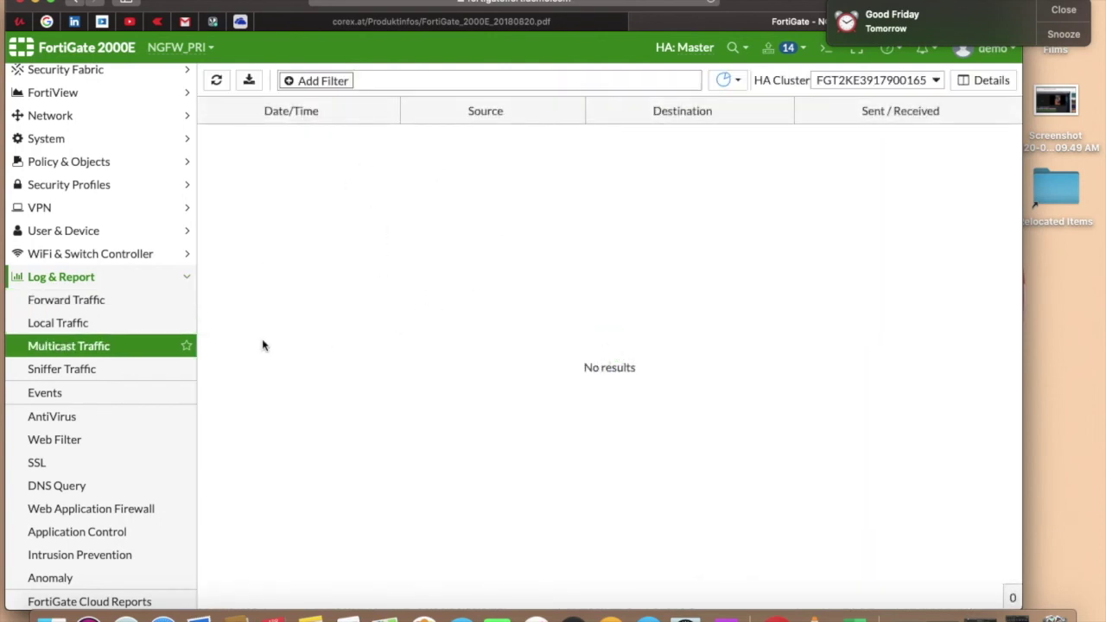
left_click(76, 301)
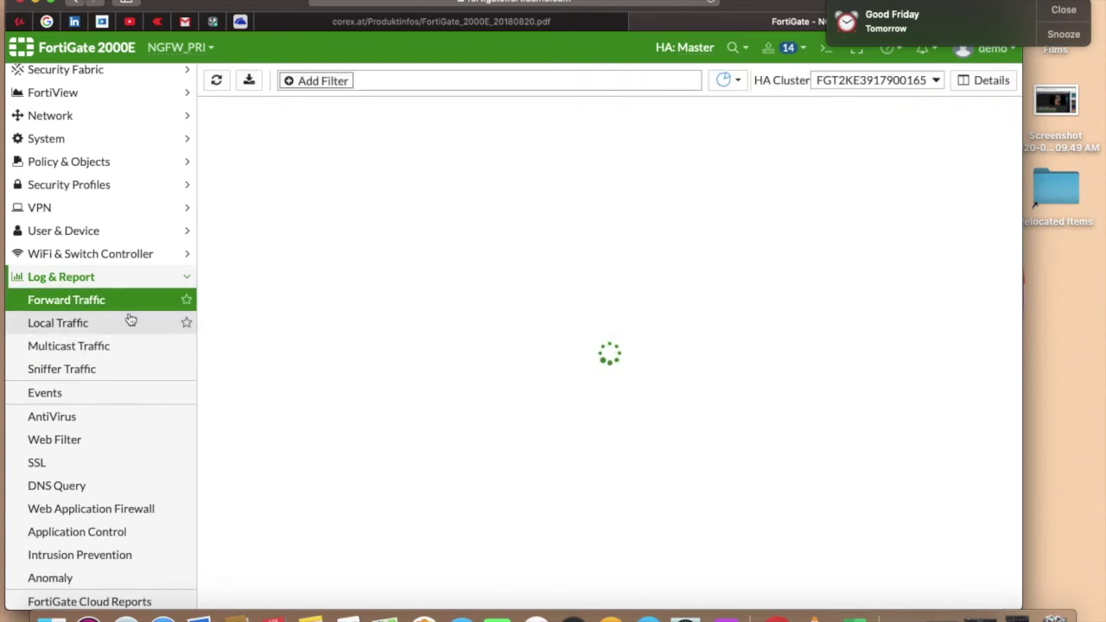
Filter the Forward Traffic log by source address 10.88.101.99, leaving out any second filter.
left_click(291, 83)
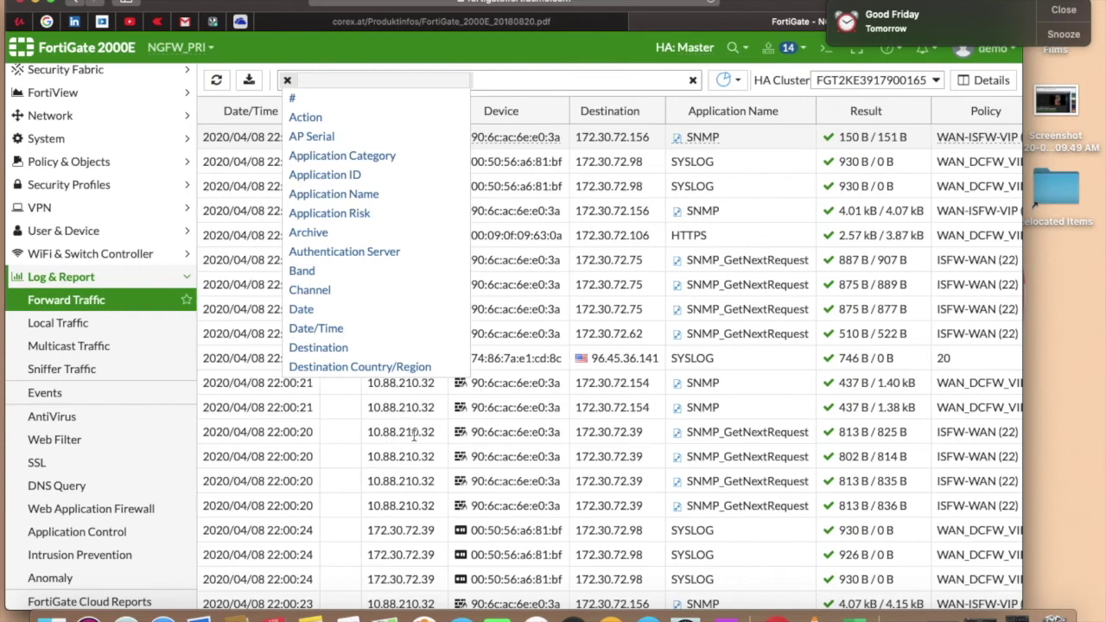
scroll(320, 294, "down", 10)
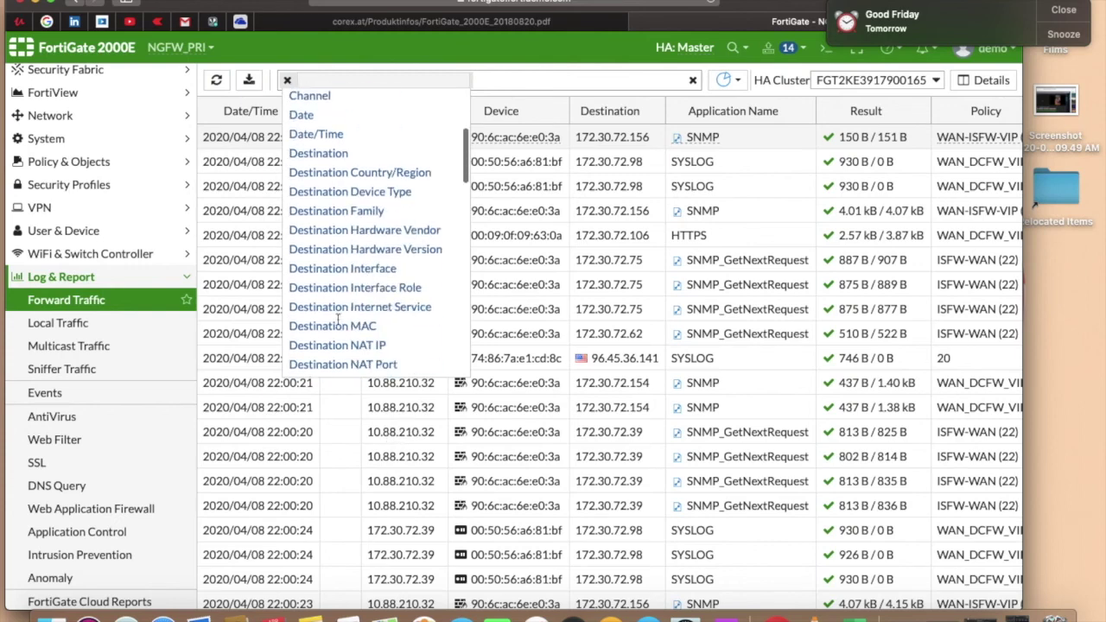
scroll(337, 320, "down", 10)
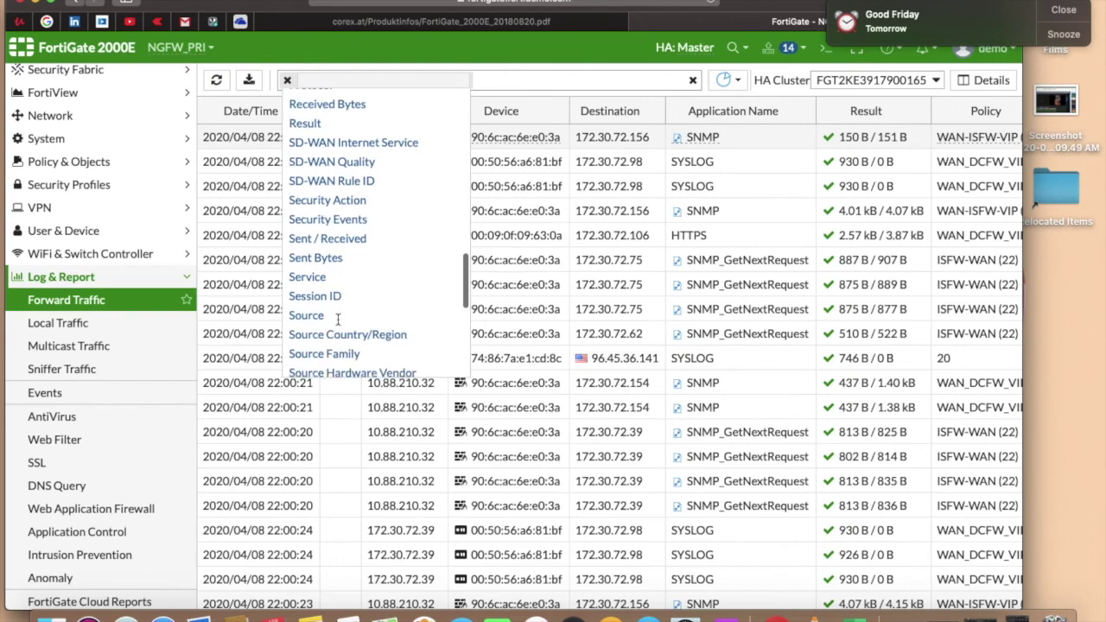
left_click(311, 217)
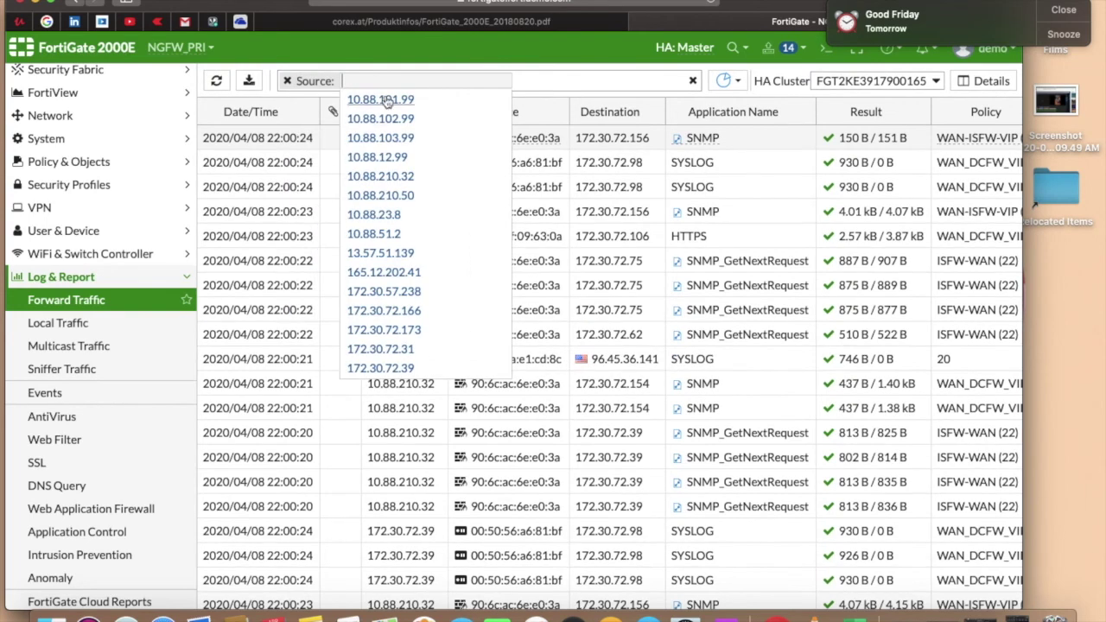
left_click(380, 100)
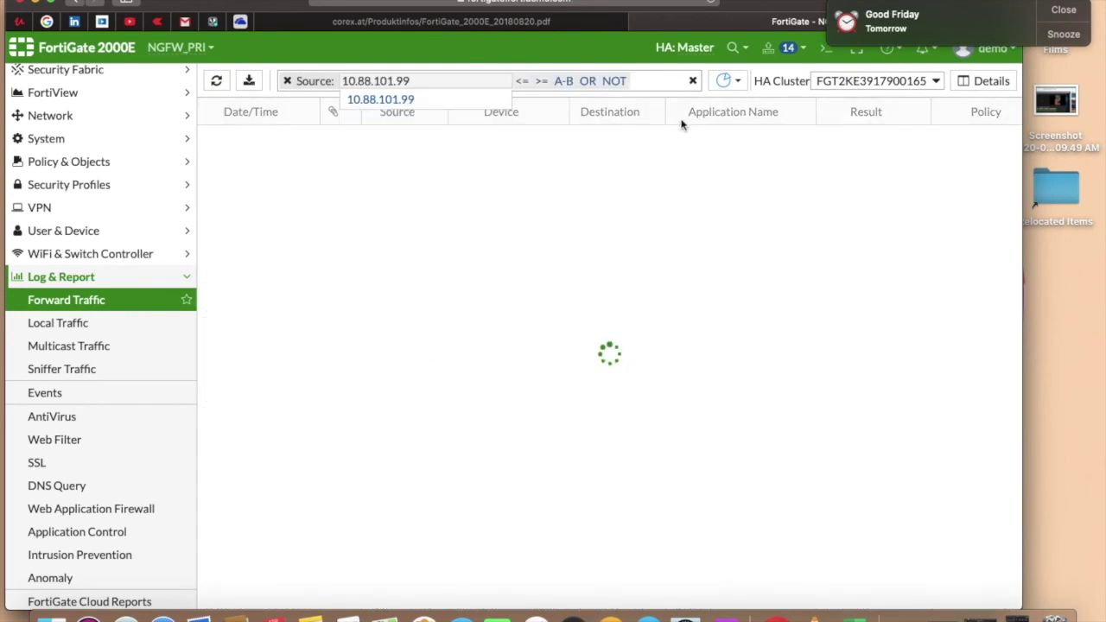
left_click(666, 82)
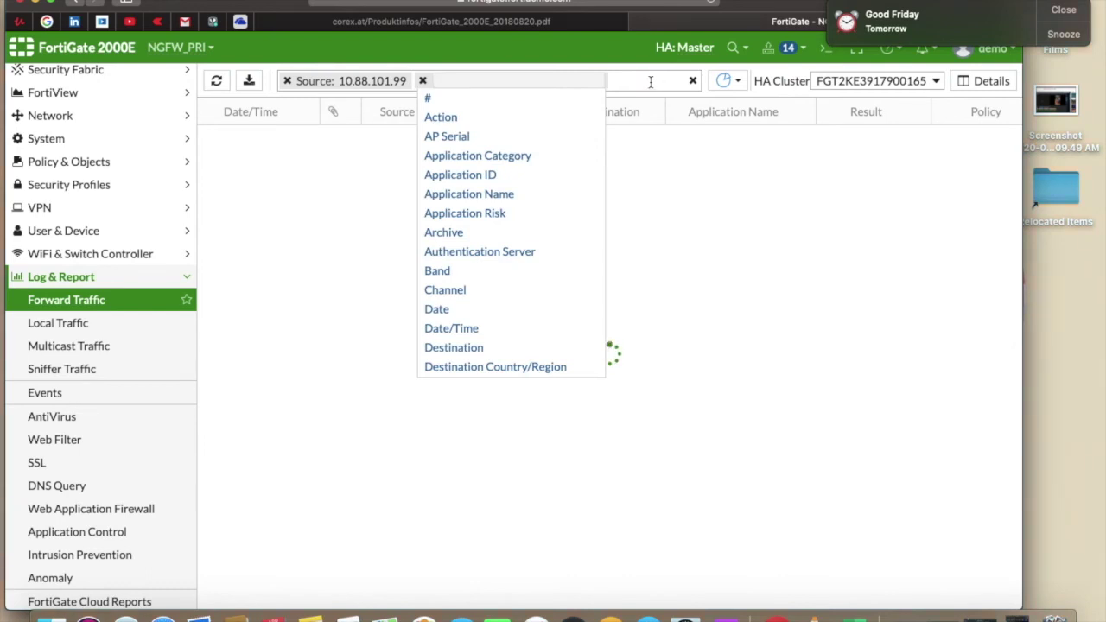
key("Escape")
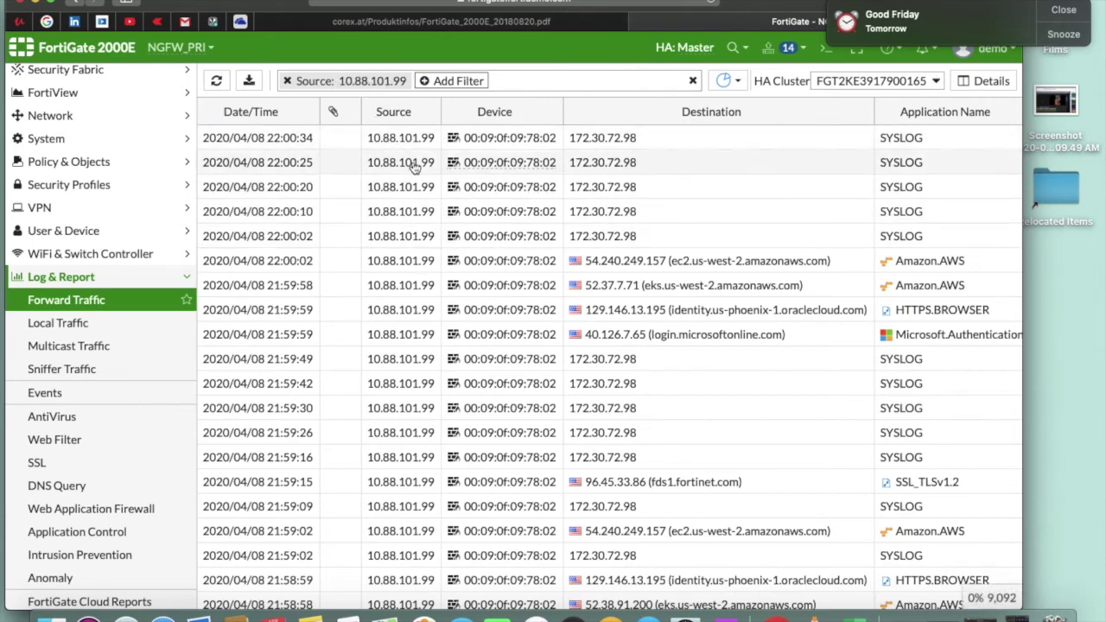
Examine the filtered Forward Traffic entries, including their destinations, application names, results and policies.
scroll(395, 449, "down", 10)
scroll(383, 394, "up", 10)
scroll(955, 380, "right", 5)
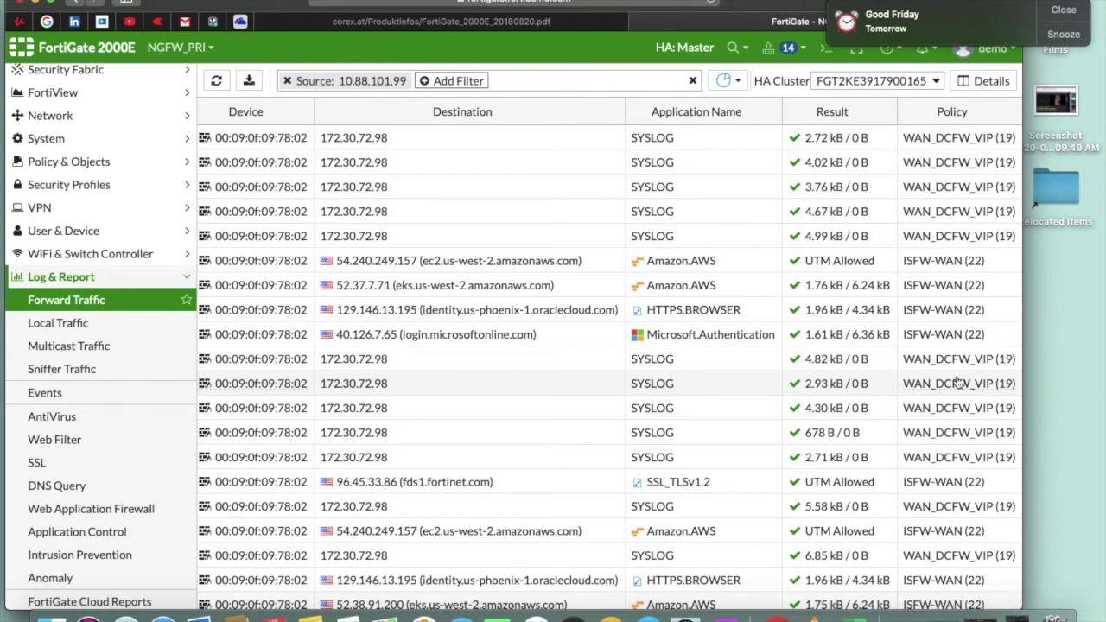
mouse_move(682, 261)
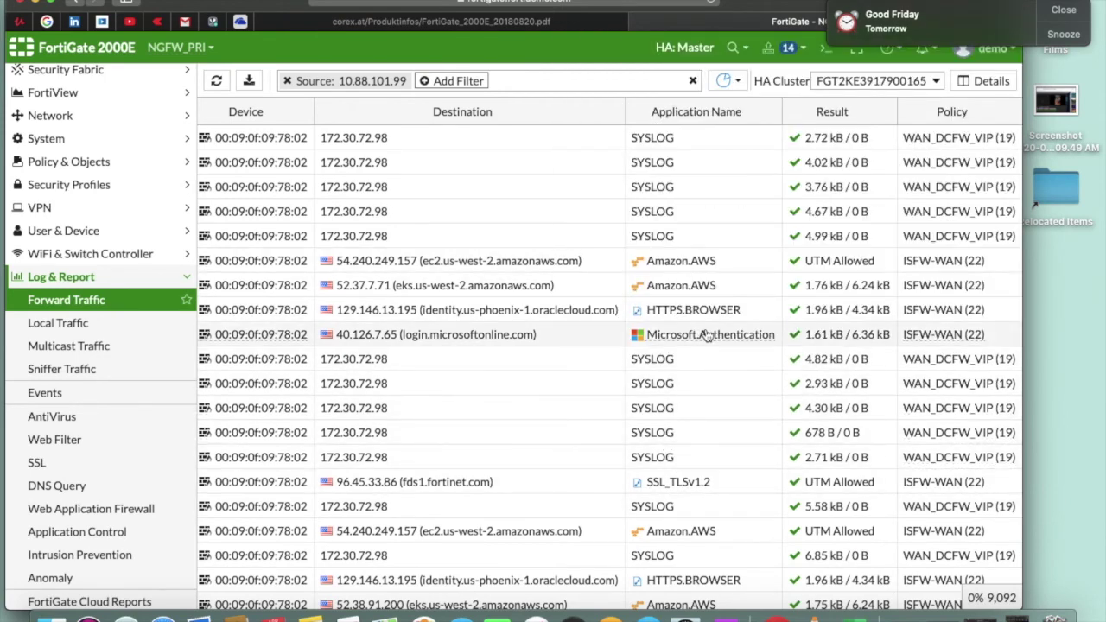
mouse_move(707, 336)
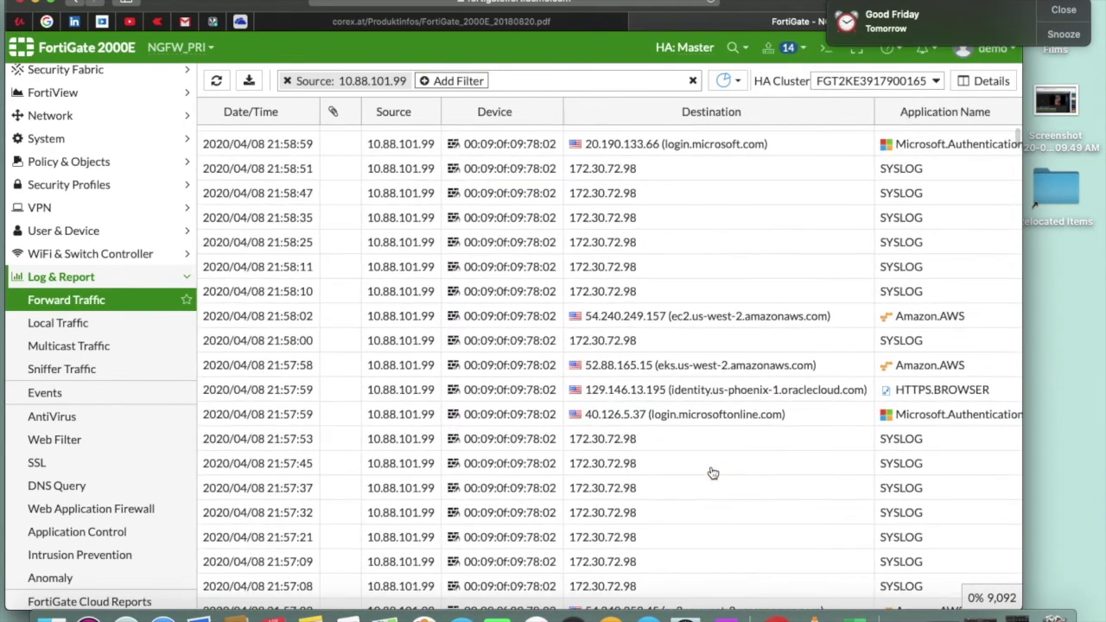
scroll(711, 474, "down", 5)
scroll(711, 474, "down", 15)
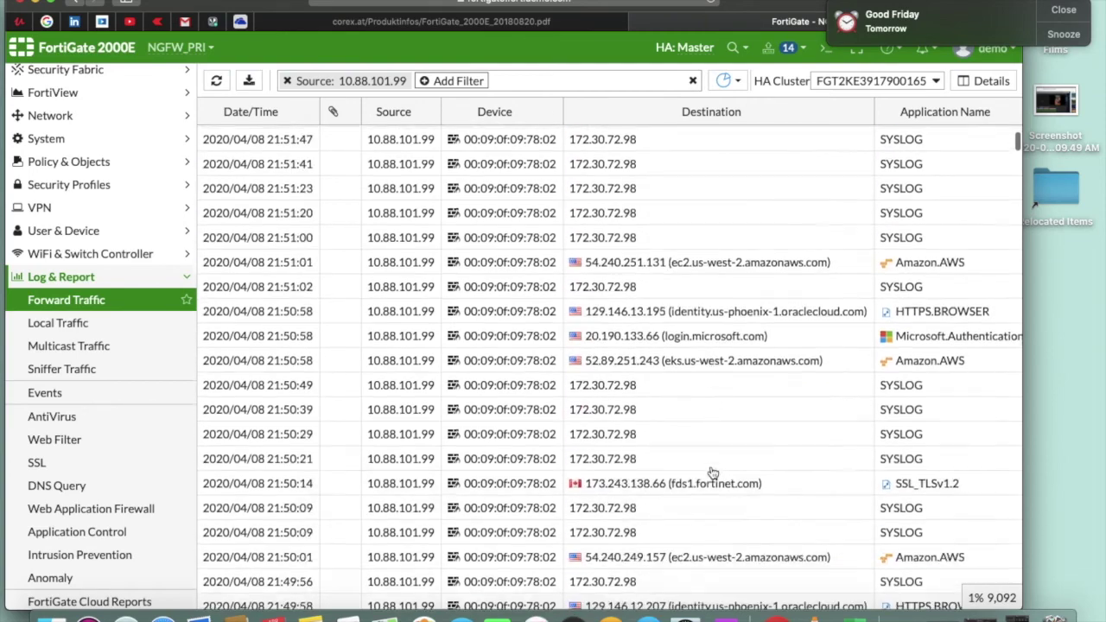
View the Sniffer Traffic log and open the Events log.
left_click(71, 371)
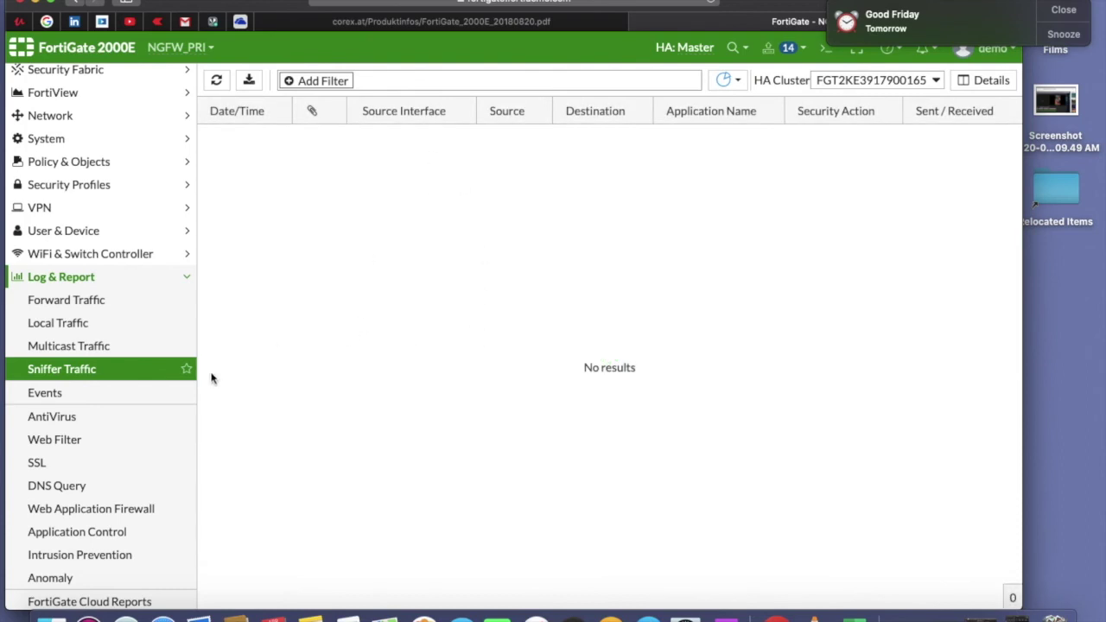
scroll(74, 406, "down", 3)
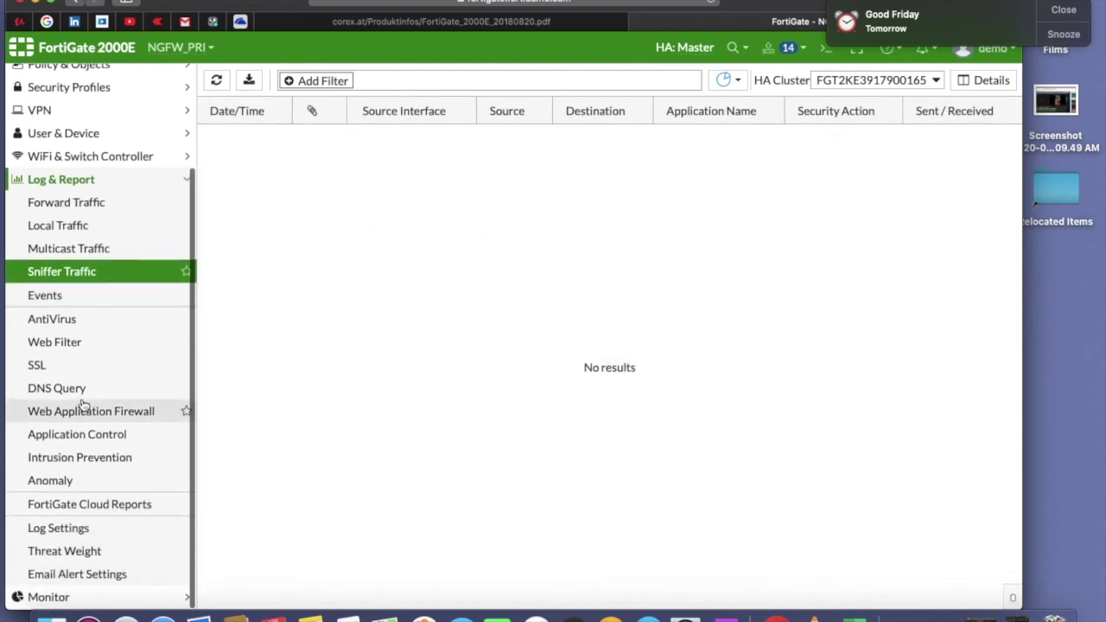
left_click(74, 303)
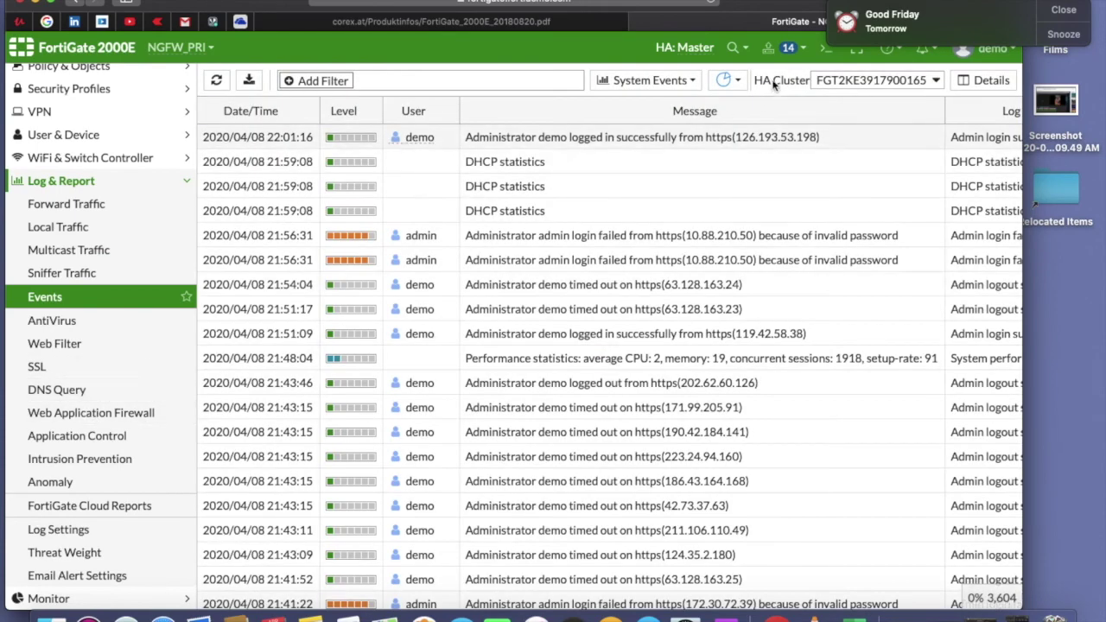
Switch the event log from System Events to HA Events and examine the severity levels of the first entries.
mouse_move(736, 76)
left_click(688, 81)
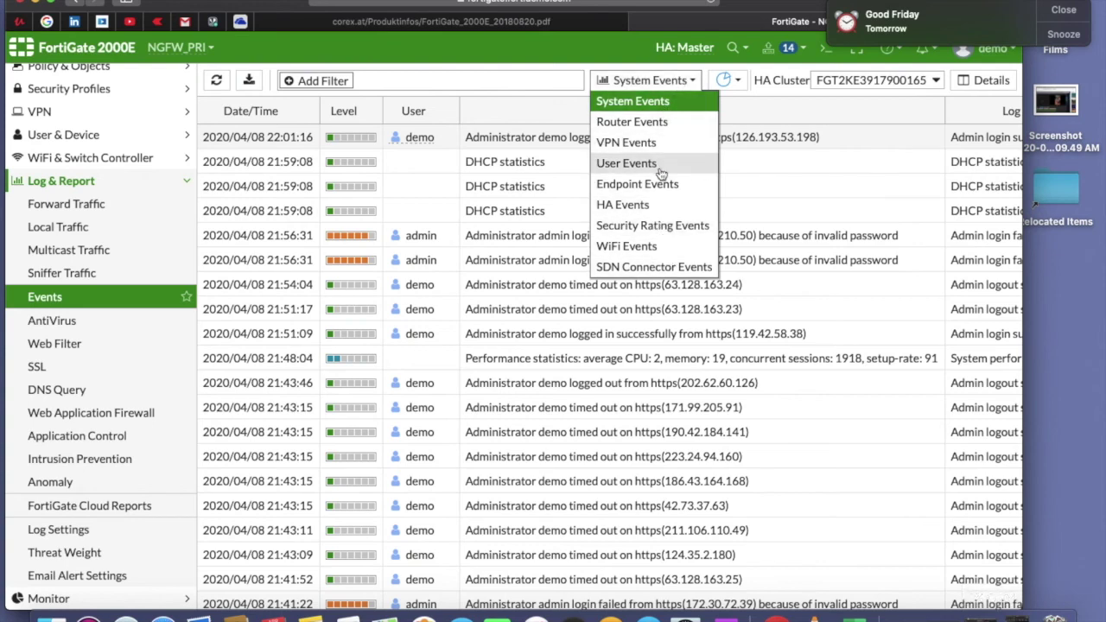
left_click(662, 204)
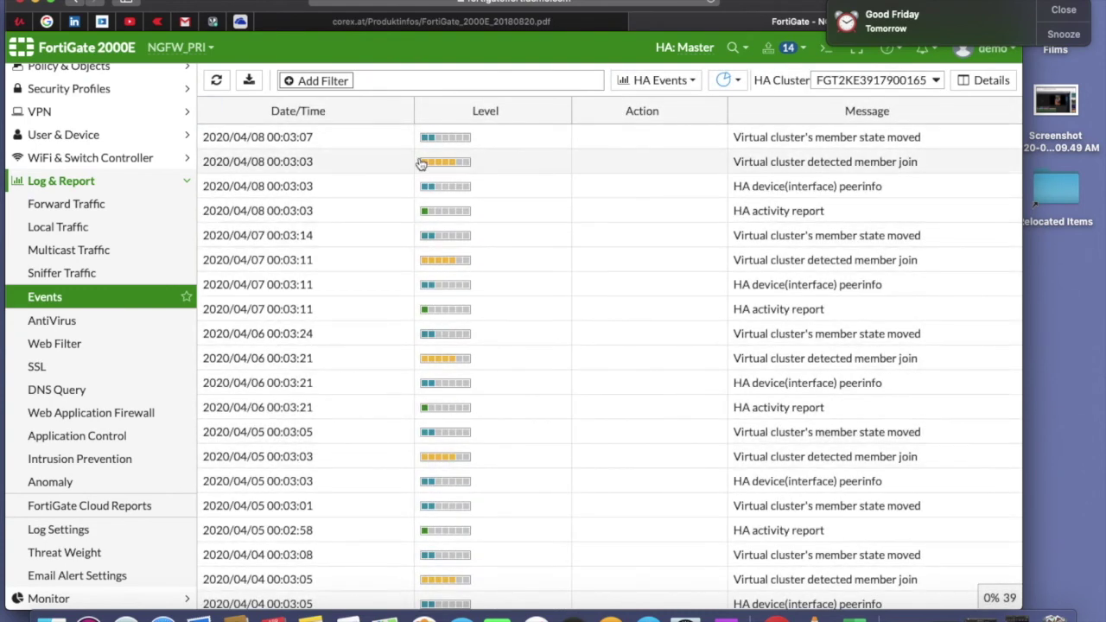
mouse_move(437, 144)
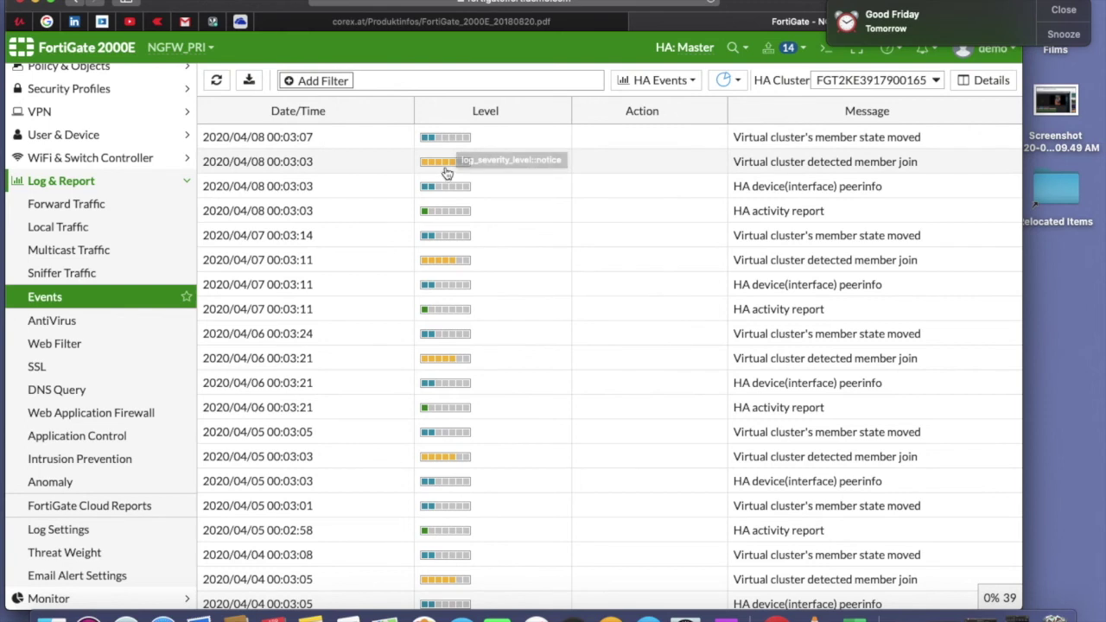
mouse_move(448, 168)
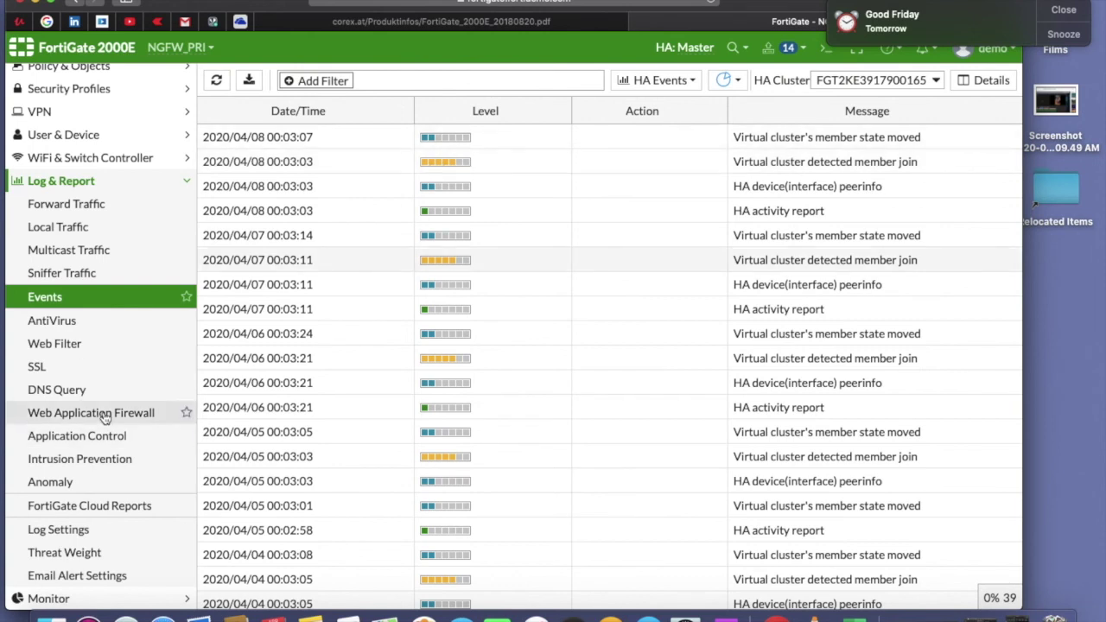
Open the Intrusion Prevention log and examine its entries for severity, source, action and attack name.
scroll(105, 418, "down", 1)
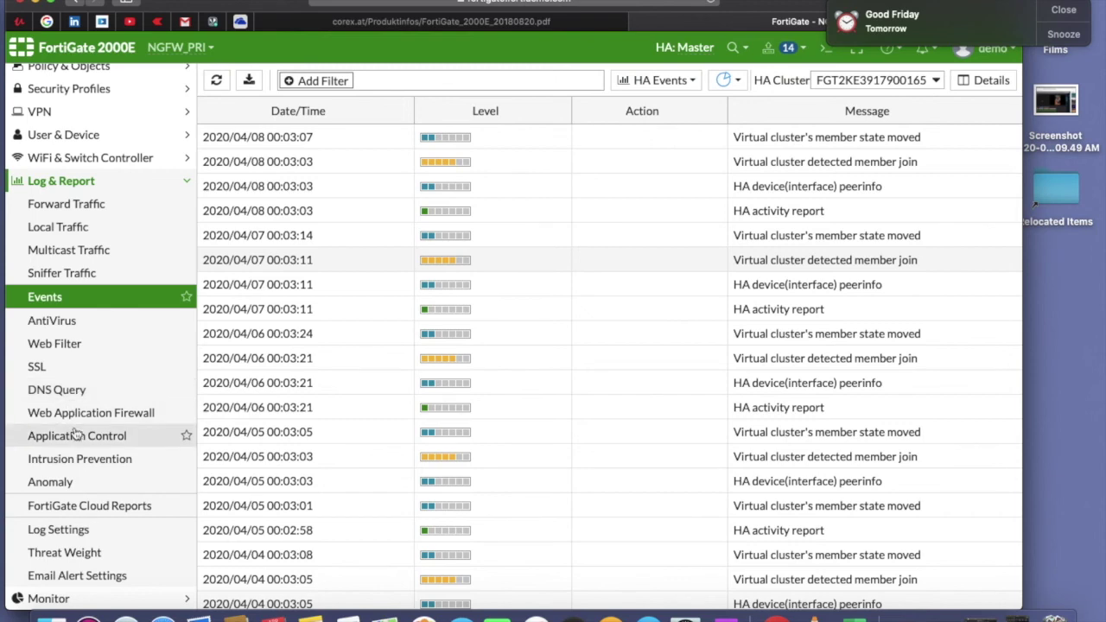
left_click(76, 457)
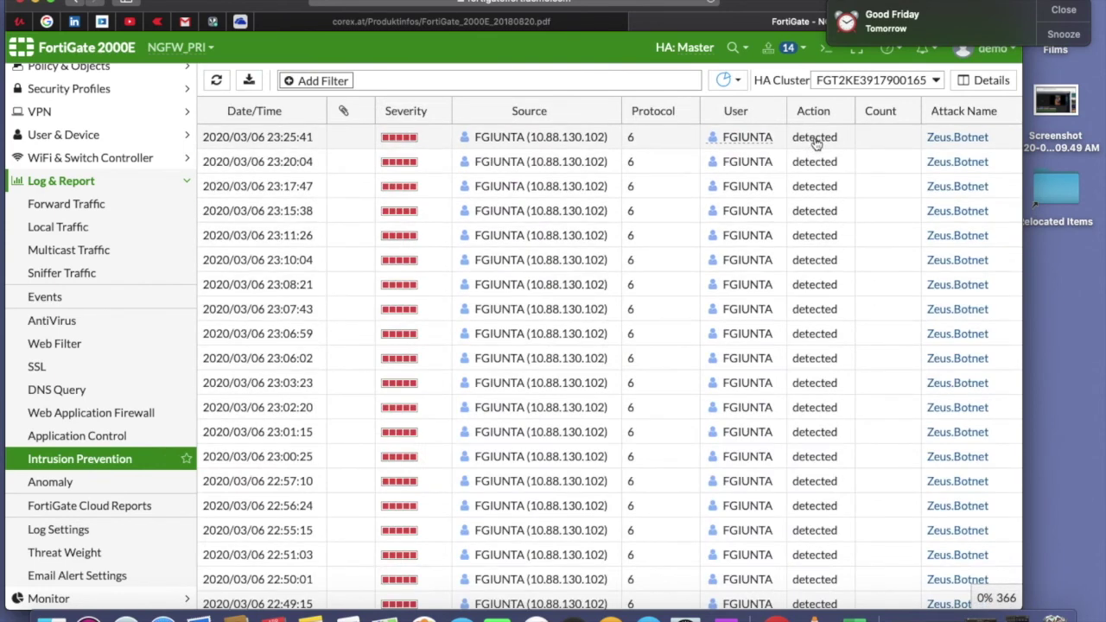
scroll(822, 254, "down", 15)
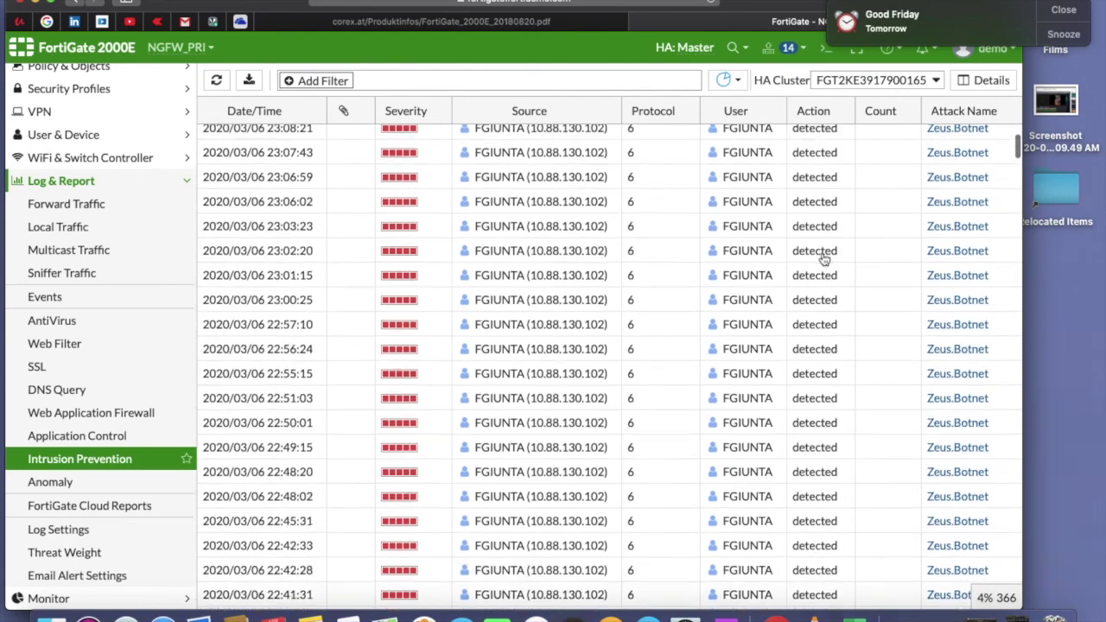
scroll(823, 259, "down", 10)
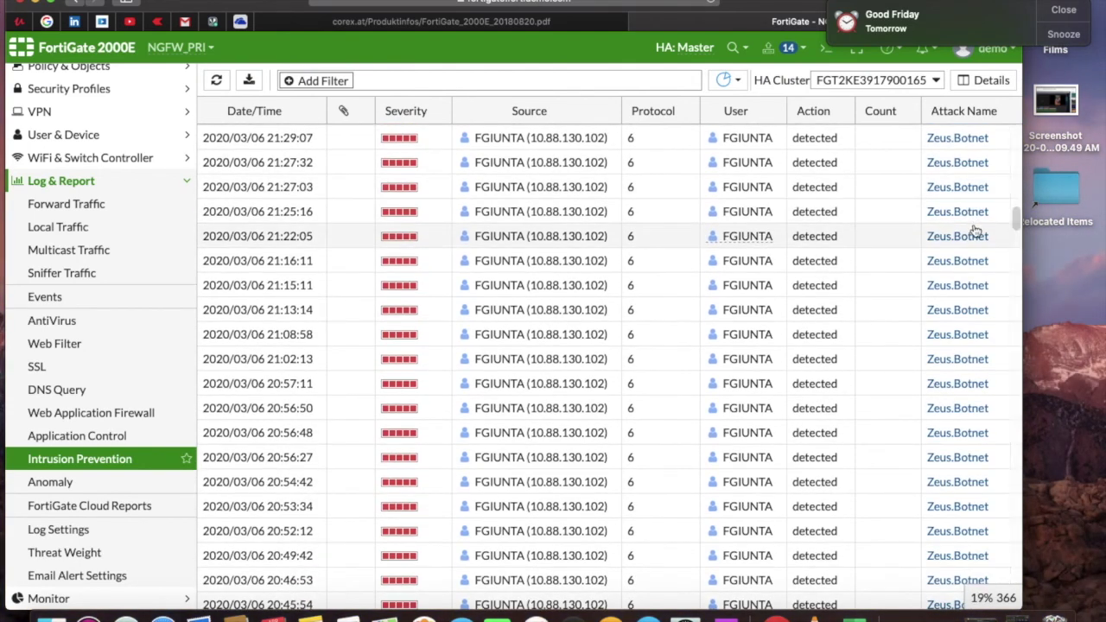
scroll(822, 289, "down", 15)
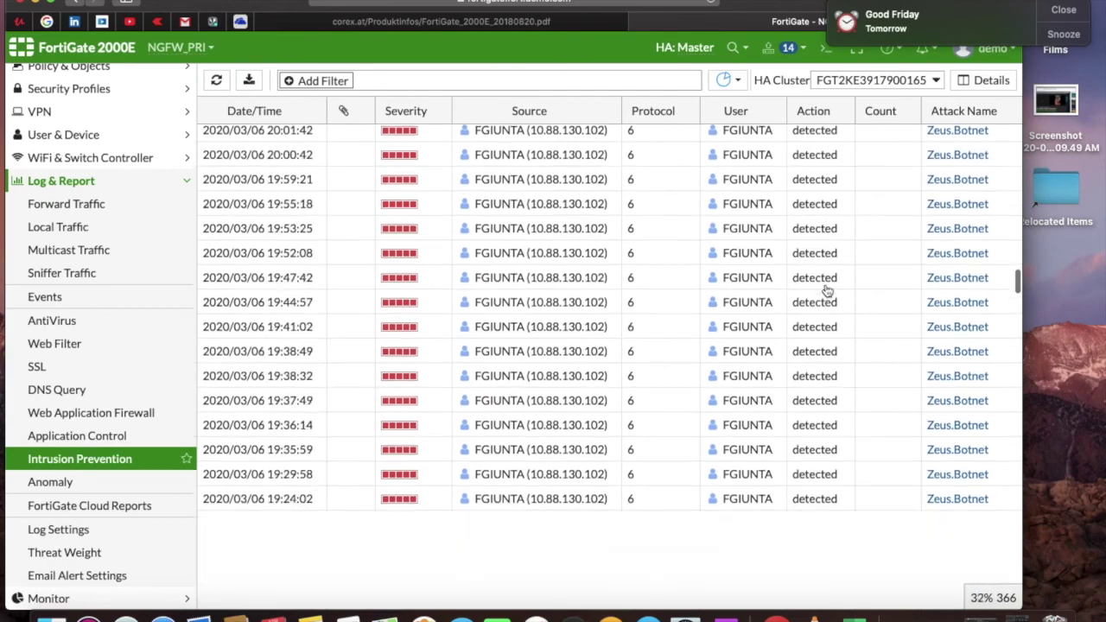
scroll(828, 290, "up", 20)
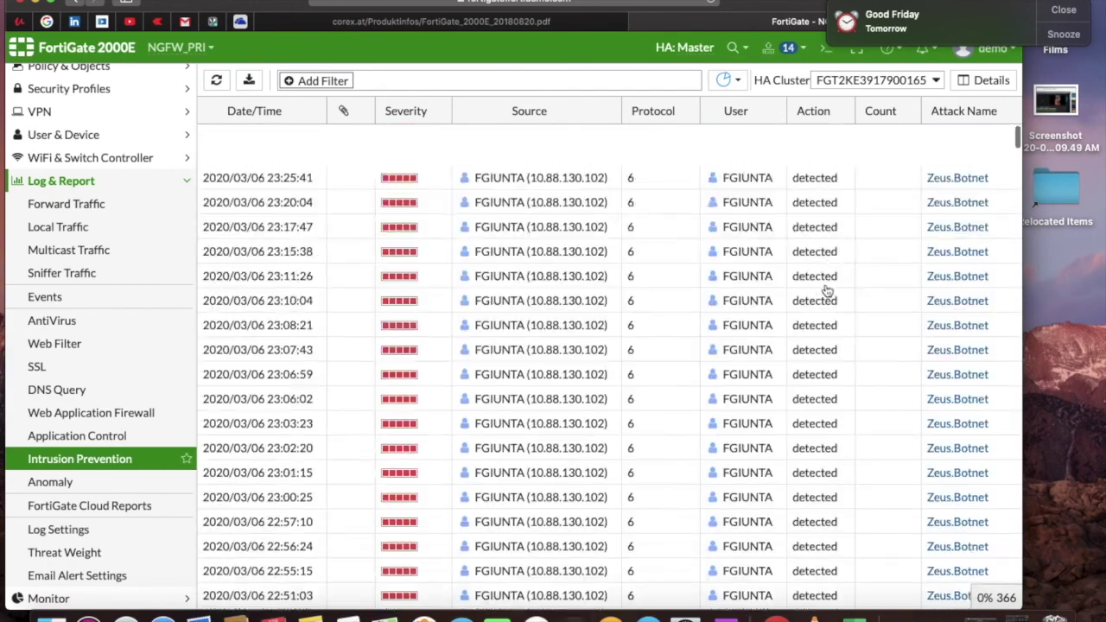
scroll(827, 291, "down", 20)
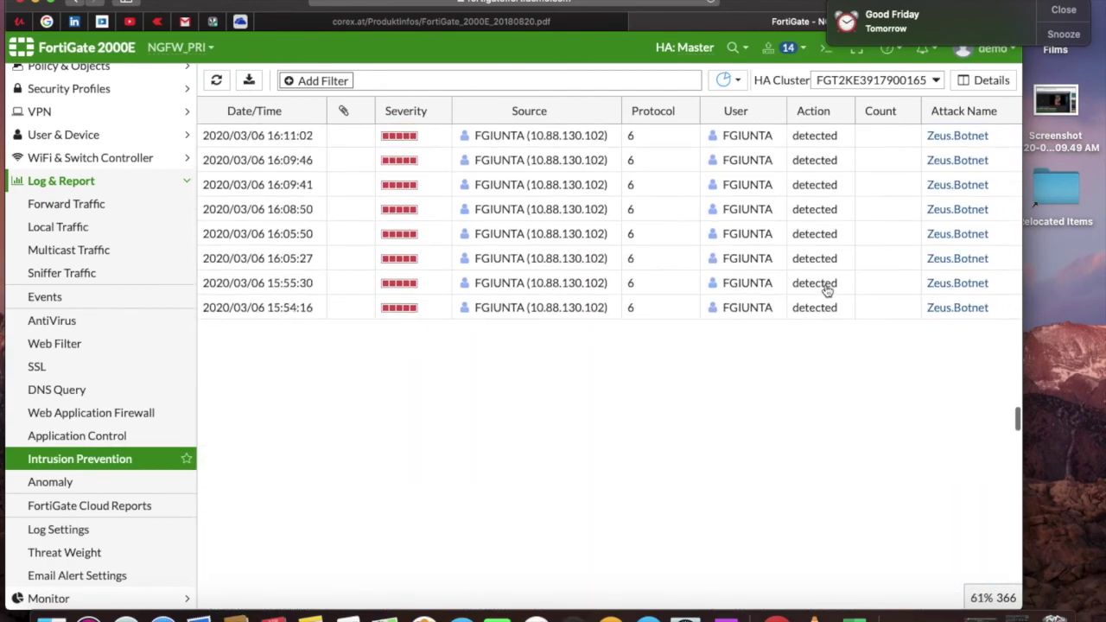
scroll(827, 291, "up", 20)
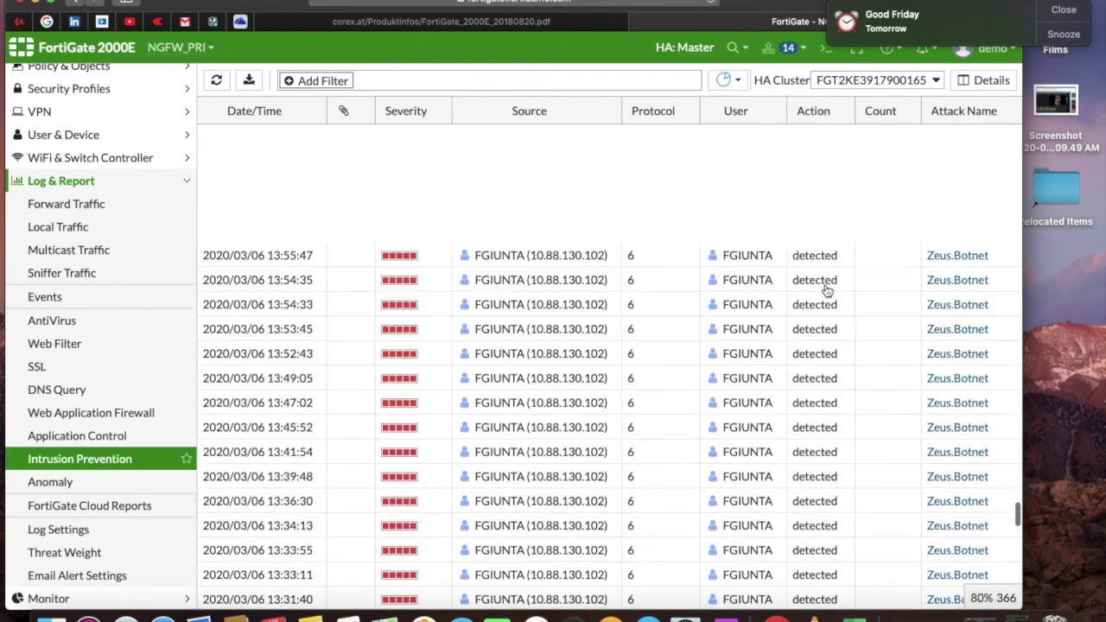
scroll(827, 292, "up", 15)
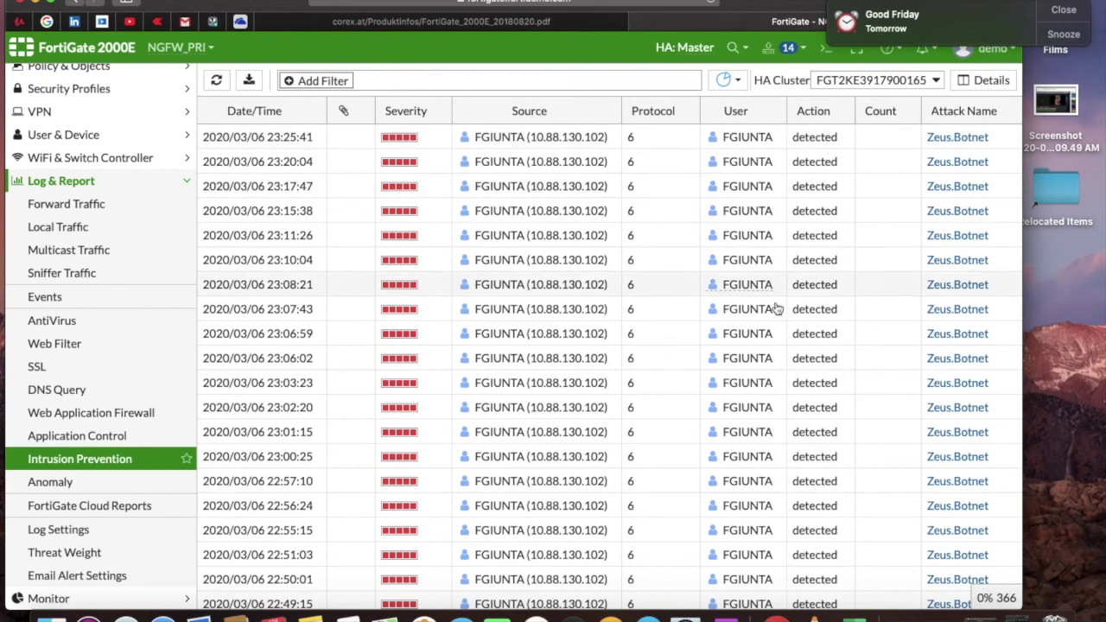
Open the Application Control log and examine the application names and actions of its entries.
left_click(61, 444)
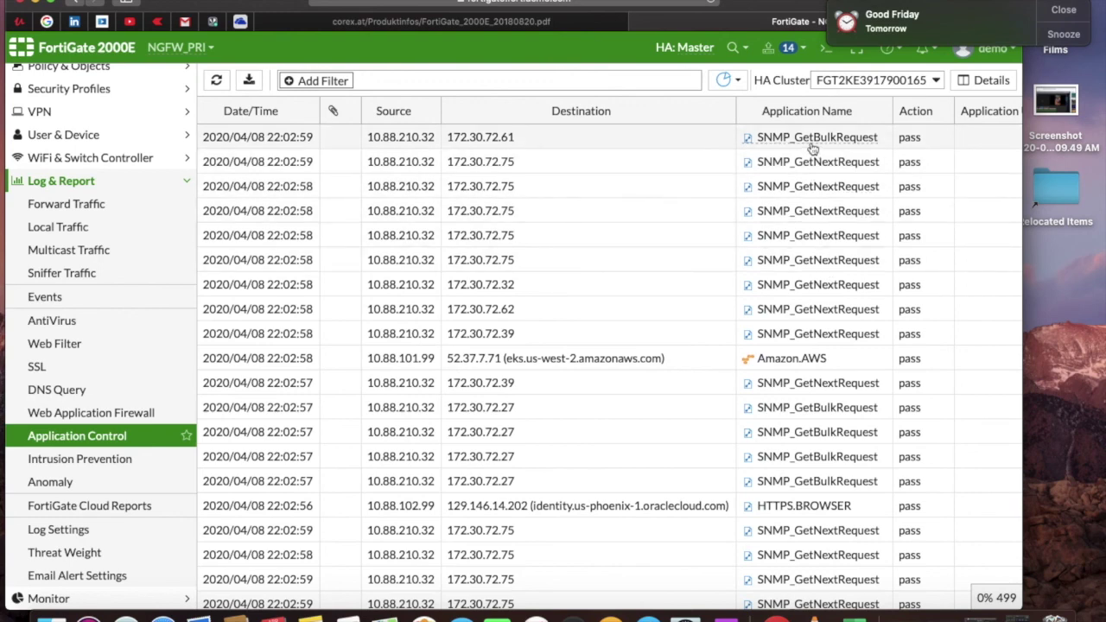
mouse_move(812, 149)
scroll(899, 324, "down", 10)
scroll(892, 325, "down", 20)
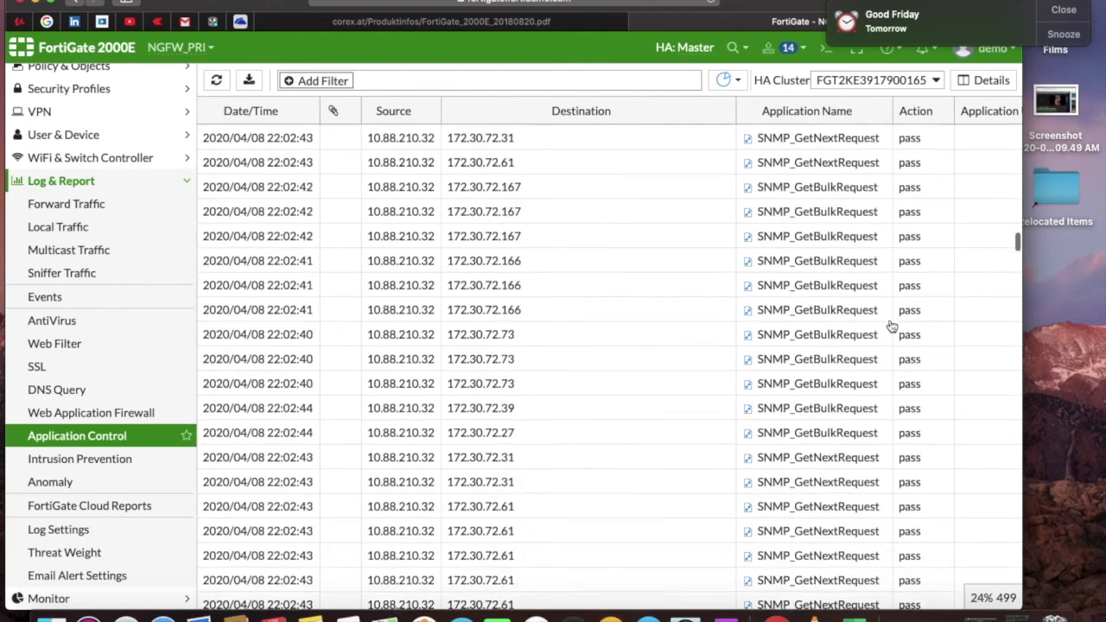
scroll(892, 326, "up", 20)
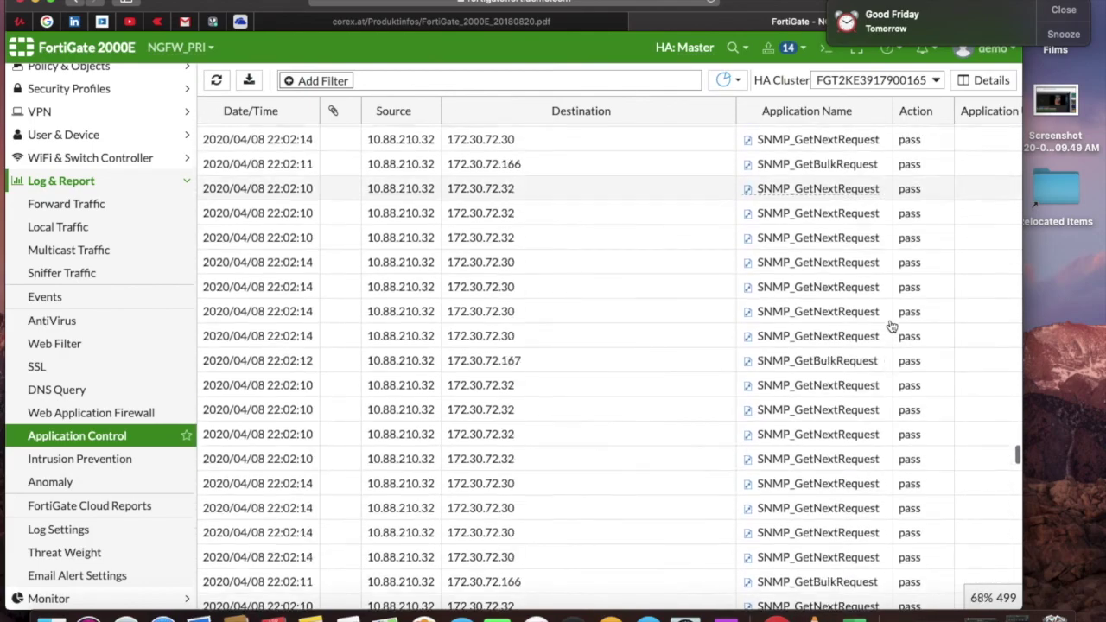
scroll(892, 325, "up", 5)
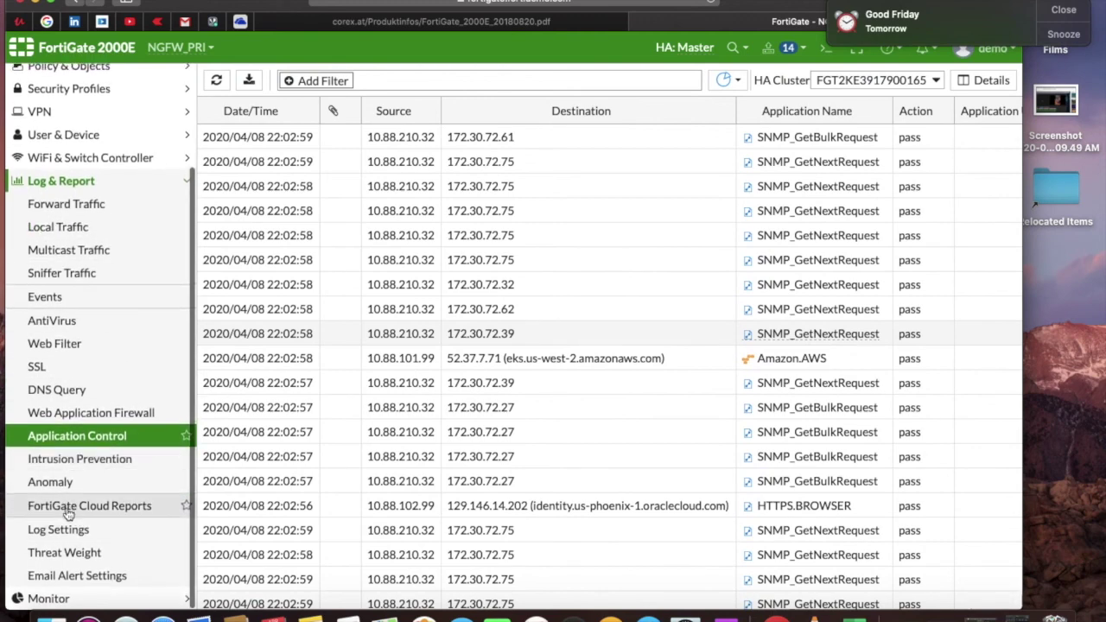
Open the Threat Weight definition and review its application, intrusion, malware, packet inspection and web activity ratings and the risk level values.
left_click(83, 555)
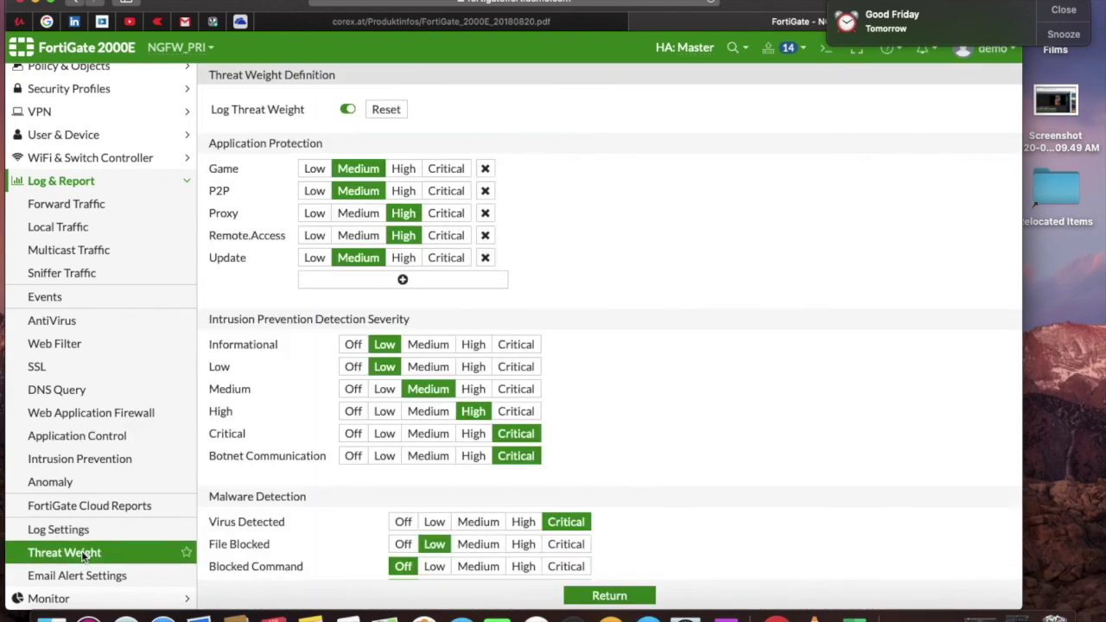
scroll(653, 364, "down", 15)
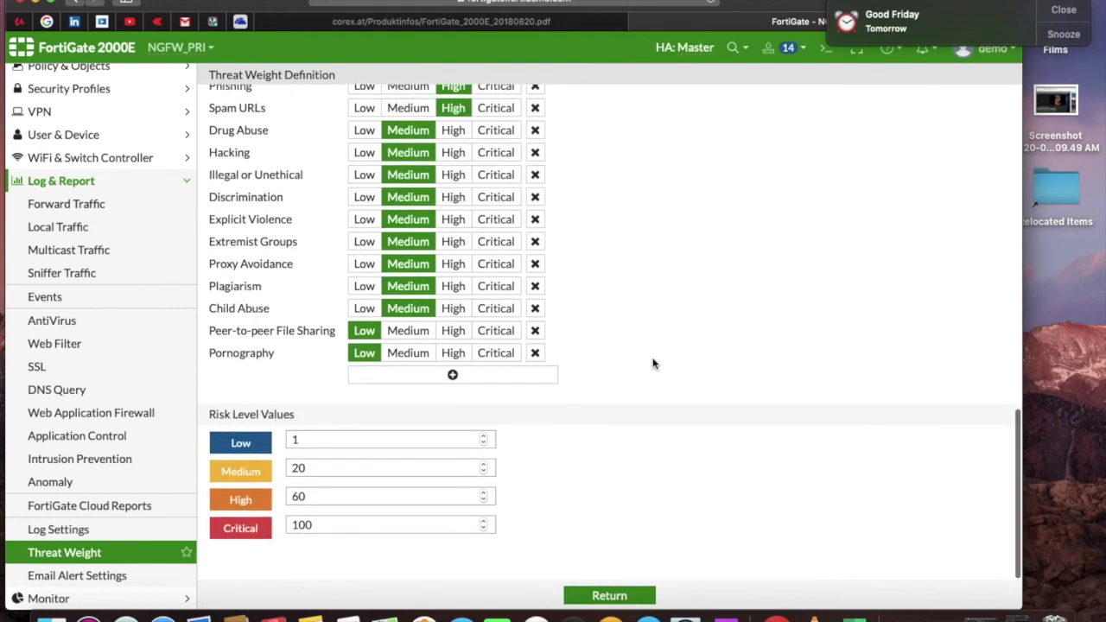
scroll(654, 364, "up", 15)
scroll(653, 364, "down", 6)
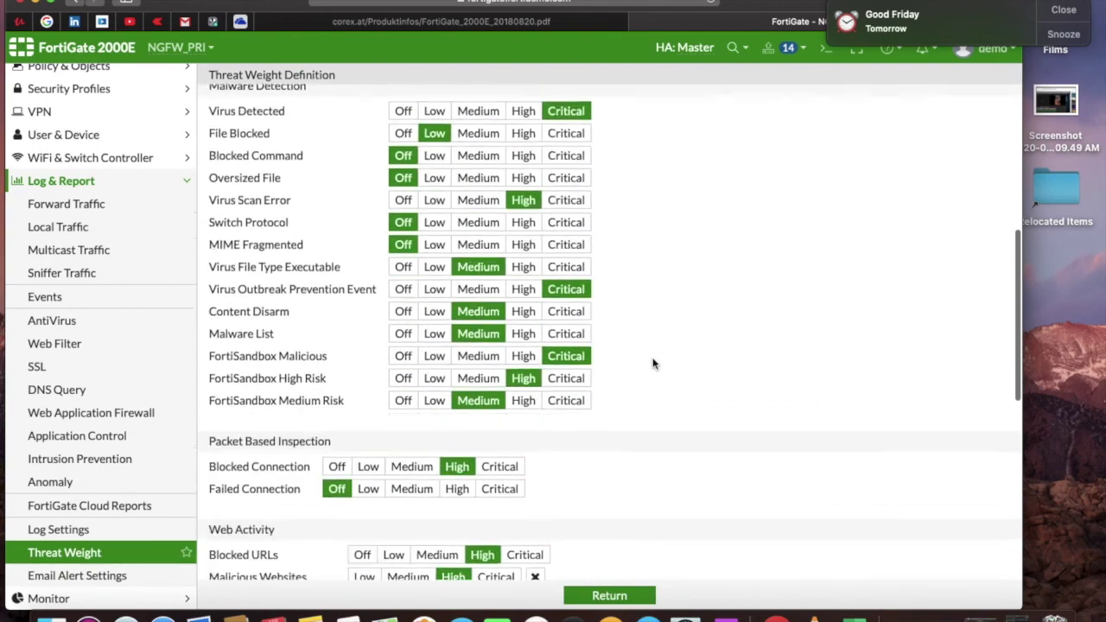
scroll(653, 364, "down", 6)
scroll(654, 364, "up", 15)
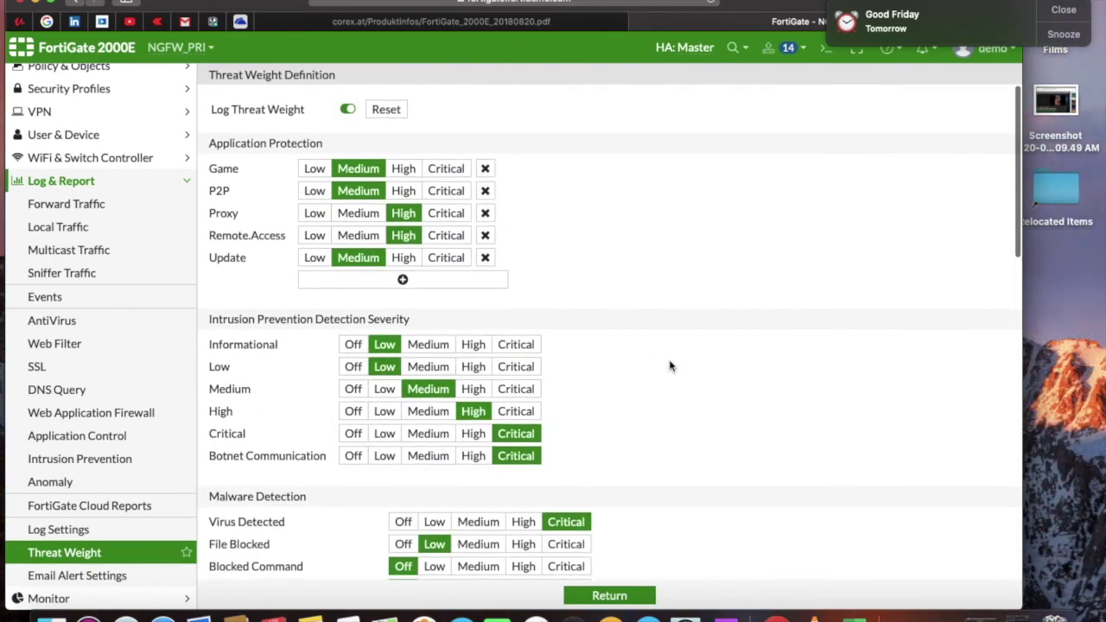
Recheck the threat weight levels from application protection through malware detection to the risk level values, and open the email alert settings.
scroll(670, 367, "down", 5)
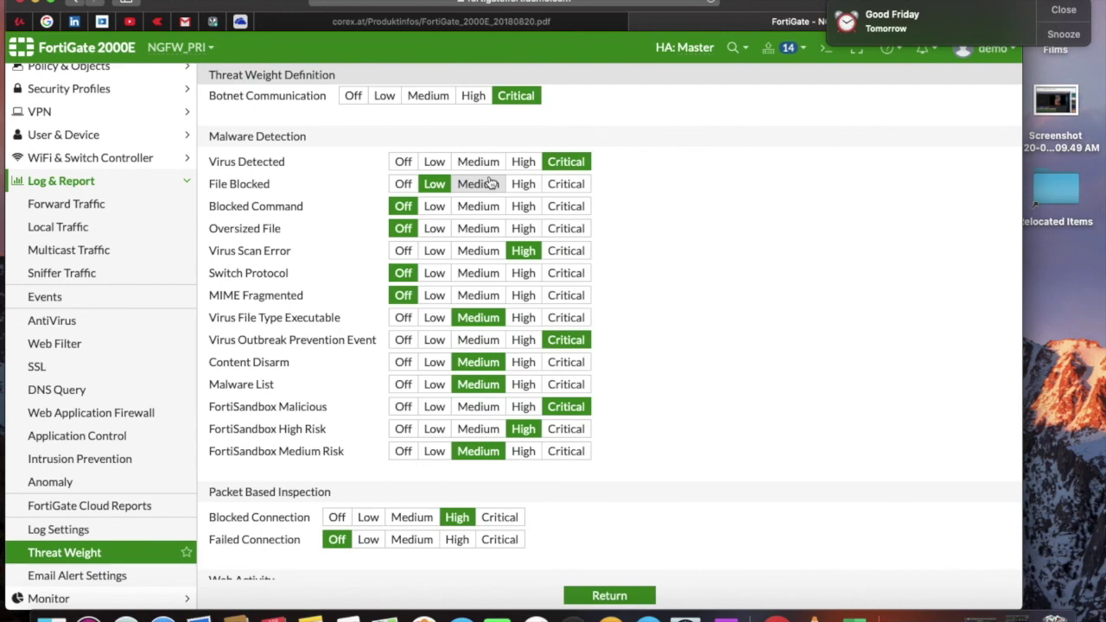
scroll(682, 323, "up", 5)
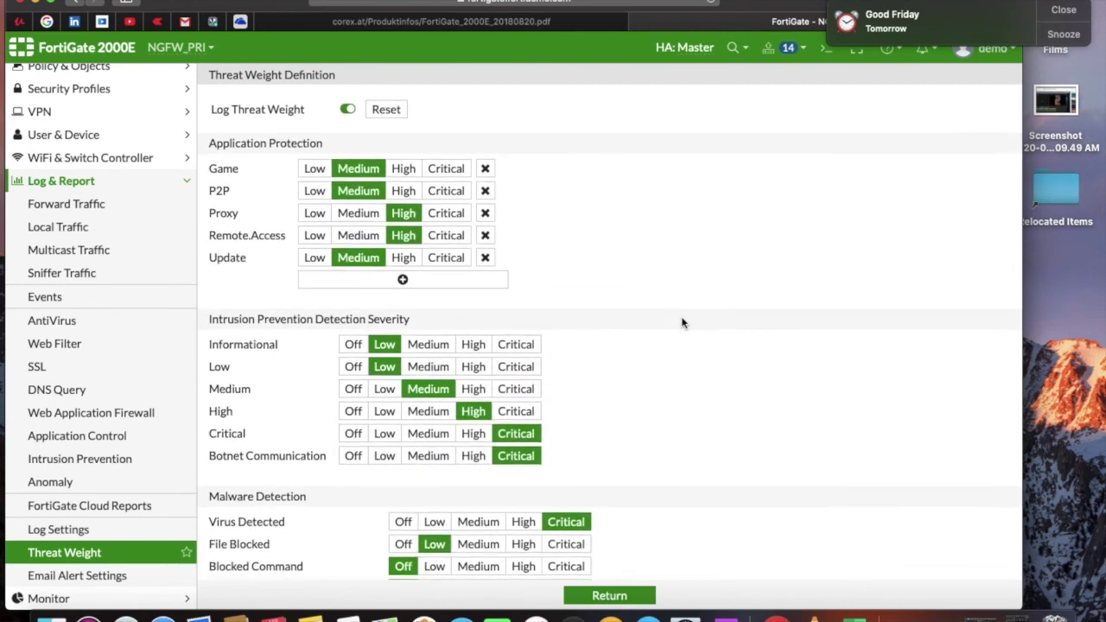
scroll(682, 322, "down", 10)
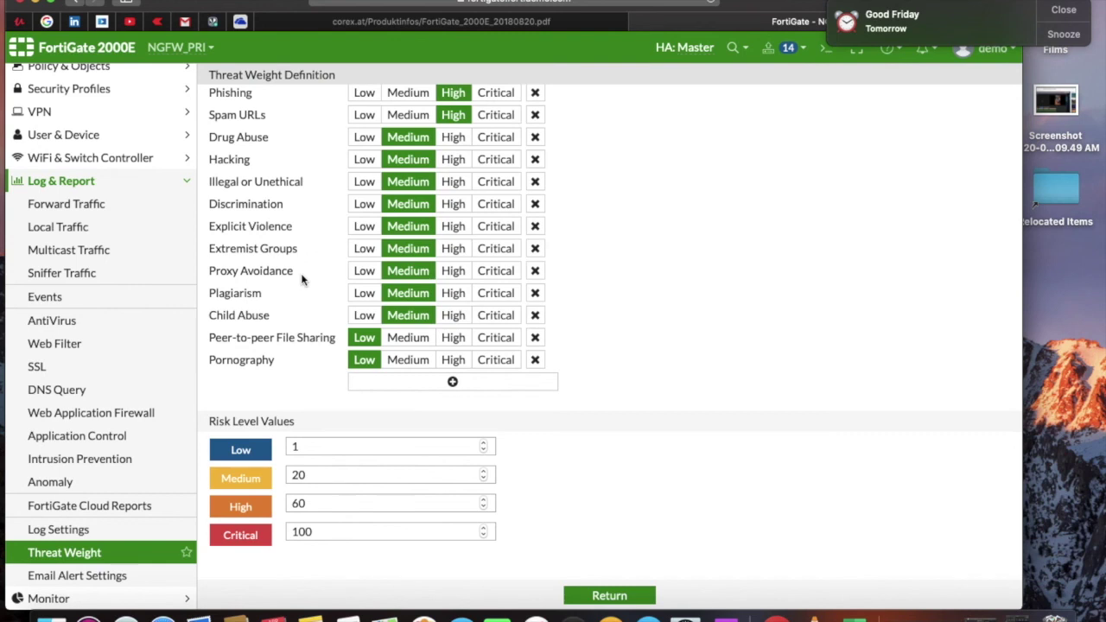
left_click(93, 584)
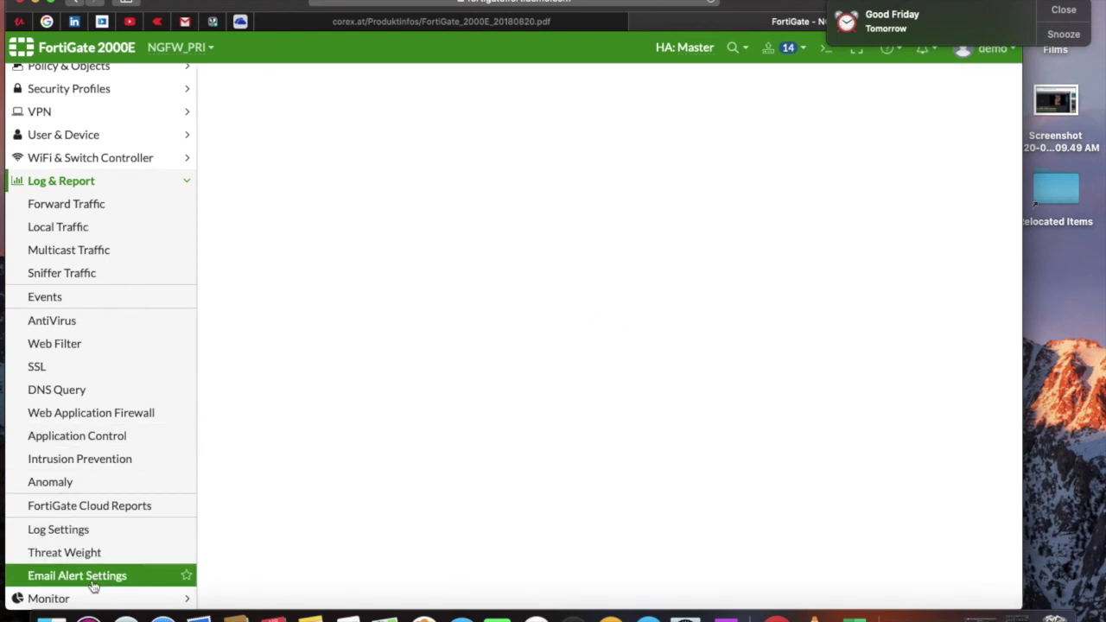
View the DHCP Monitor, the SSL-VPN Monitor and the FortiClient Monitor for the NGFW_PRI firewall.
left_click(87, 599)
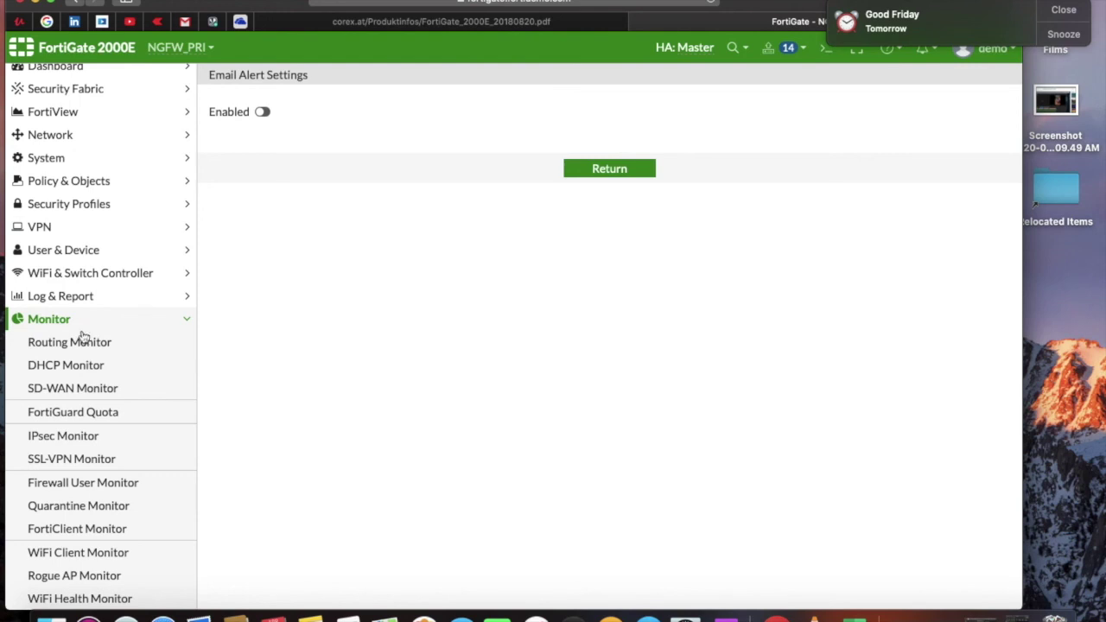
left_click(83, 368)
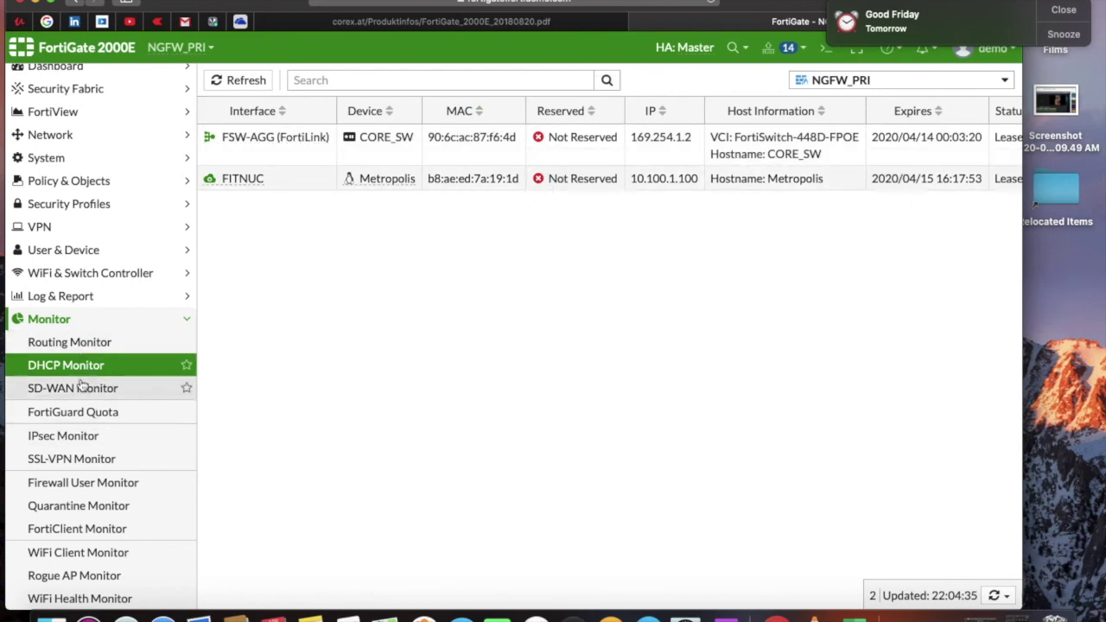
left_click(76, 460)
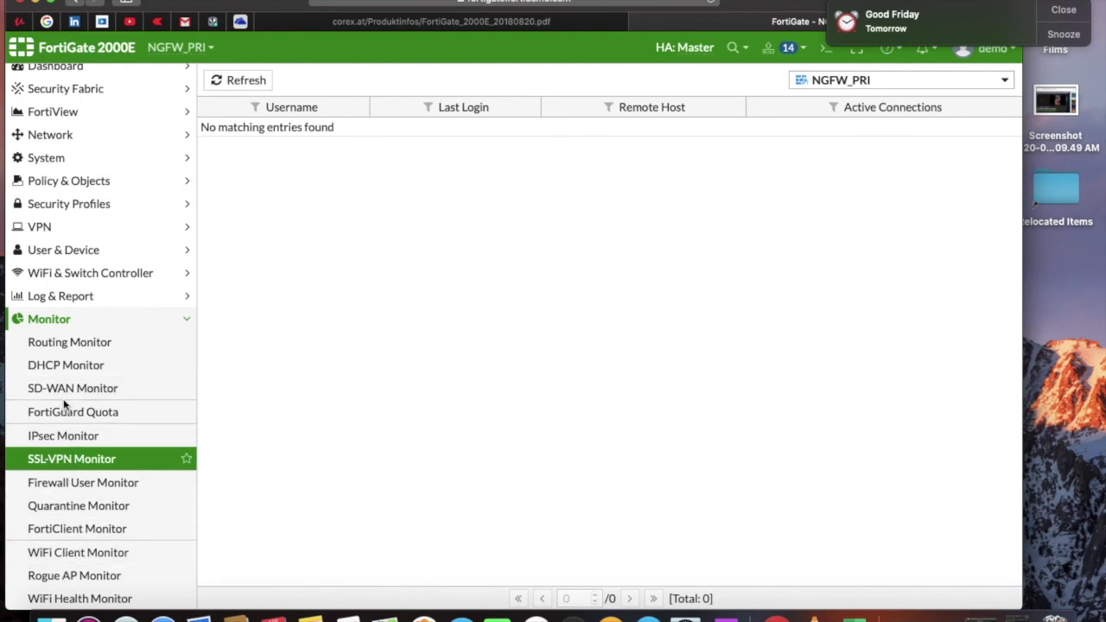
left_click(65, 531)
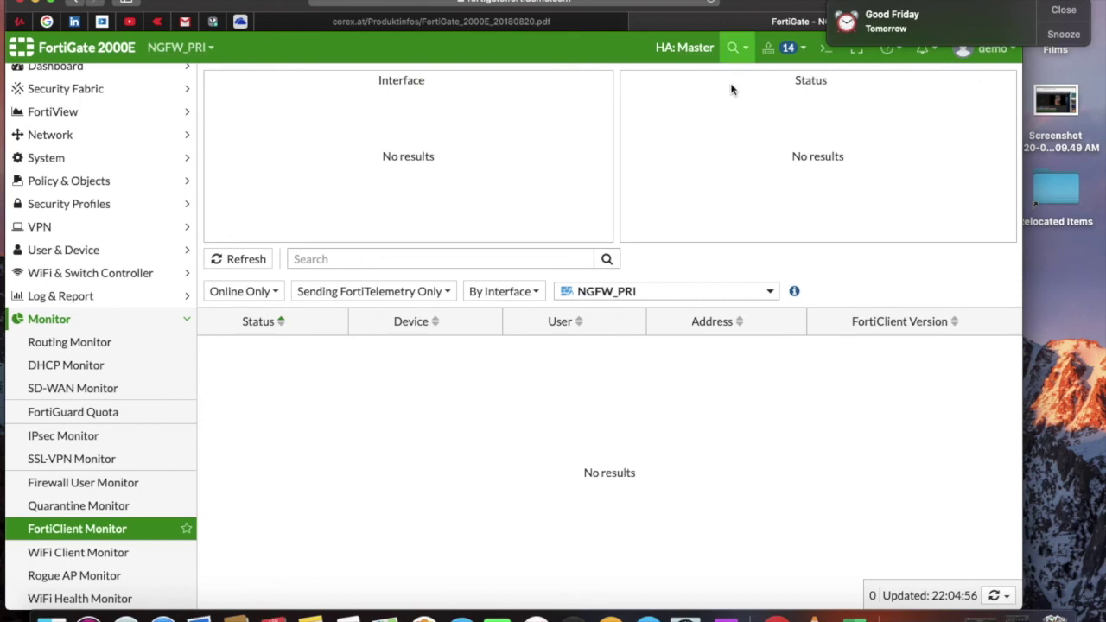
Review which pages the Dashboard, Network, Policy & Objects and Security Profiles sections offer, collapsing each section again.
left_click(108, 326)
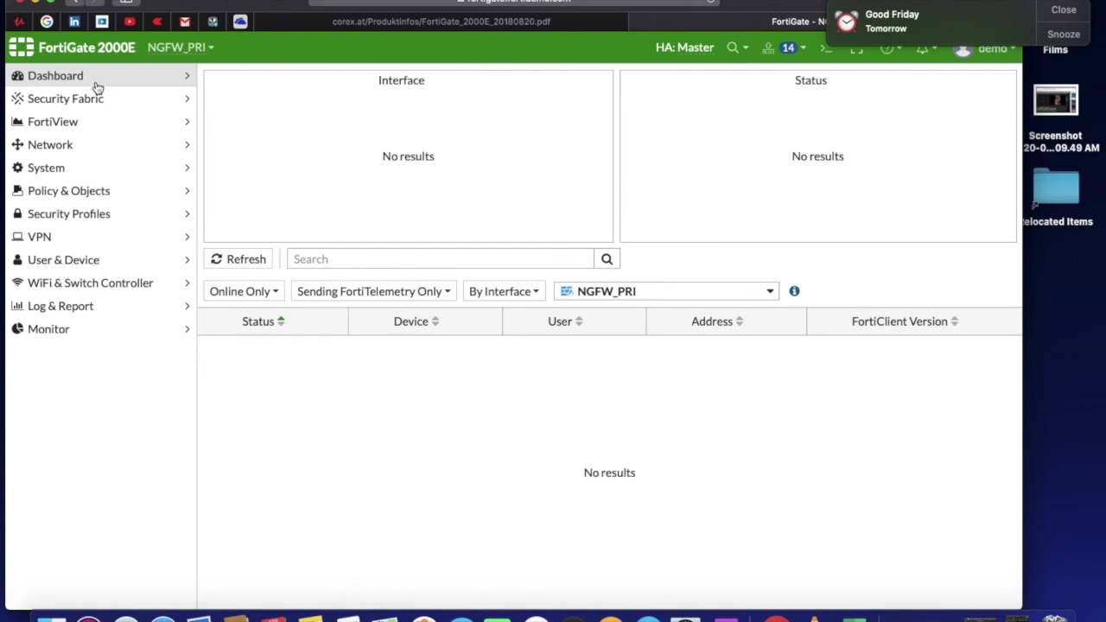
left_click(97, 87)
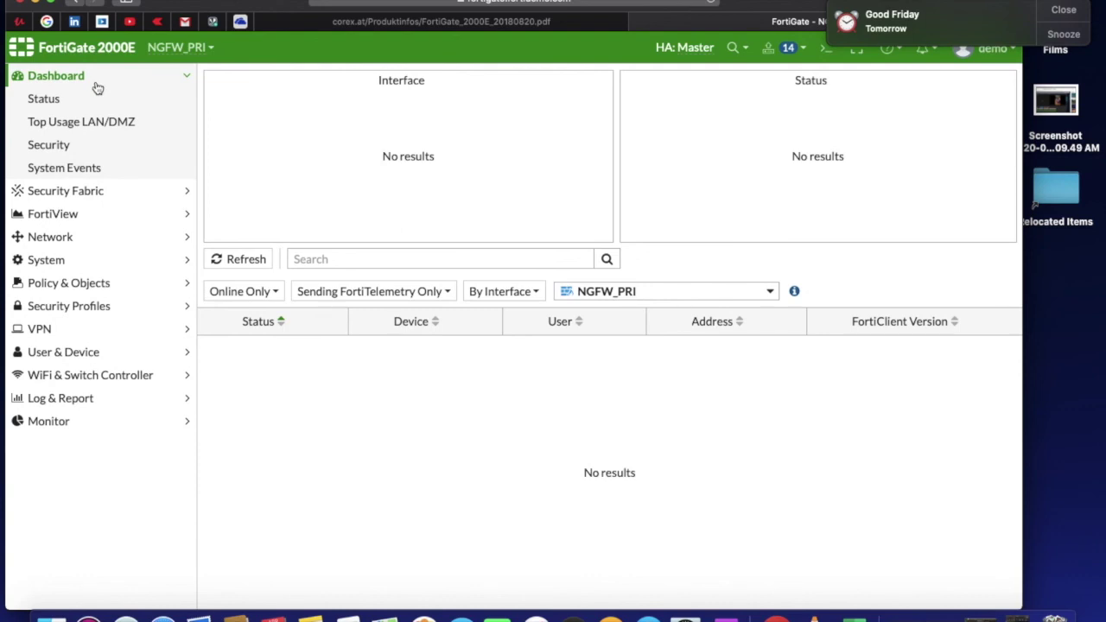
left_click(87, 239)
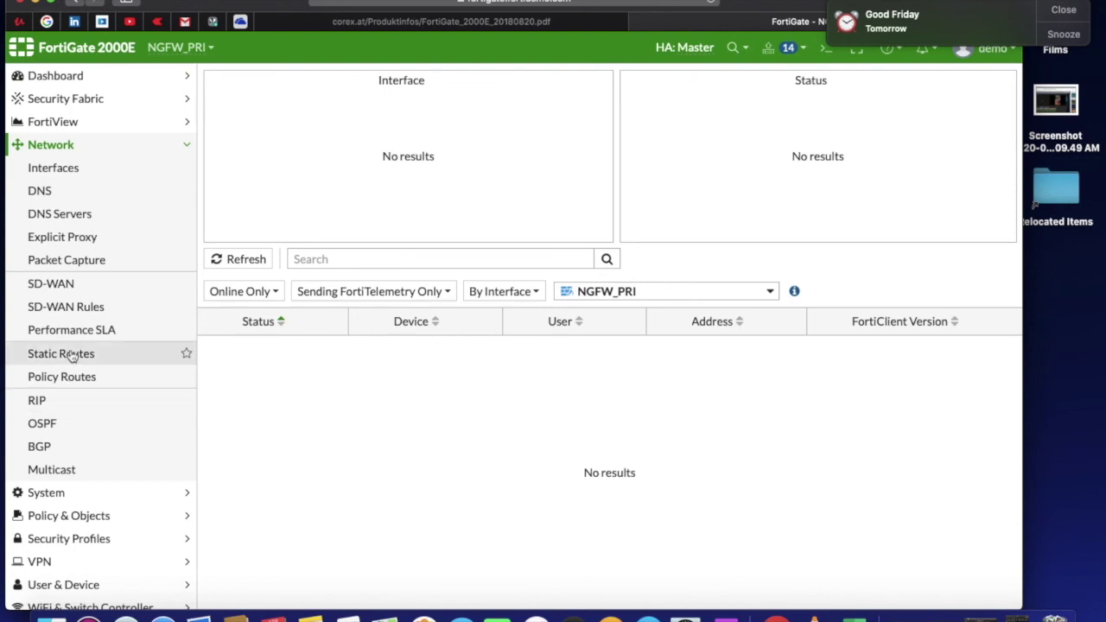
left_click(115, 150)
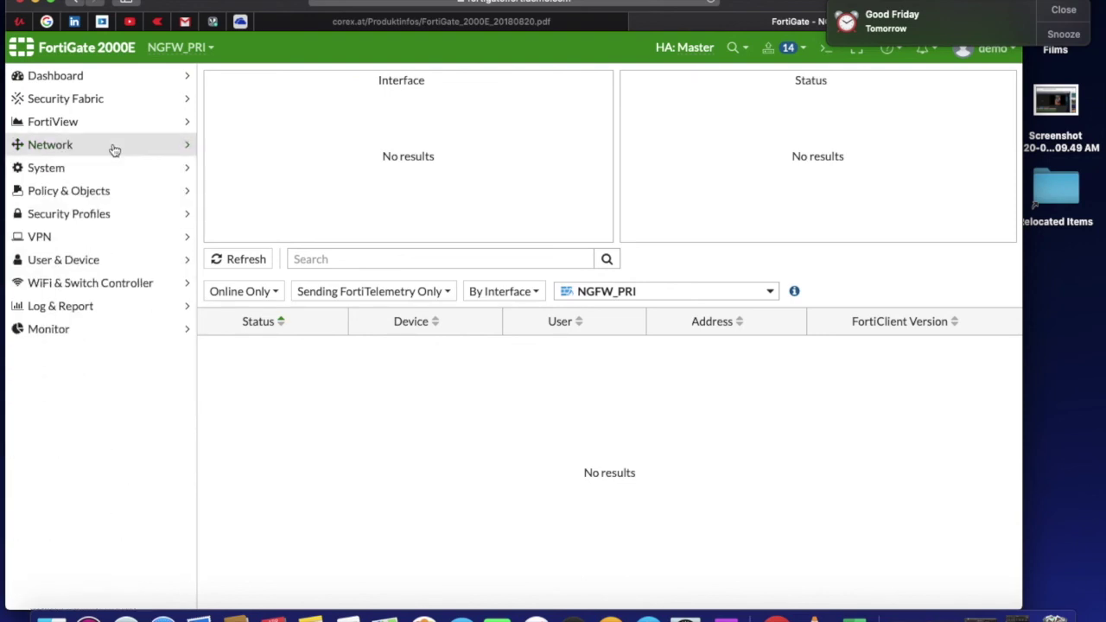
left_click(92, 194)
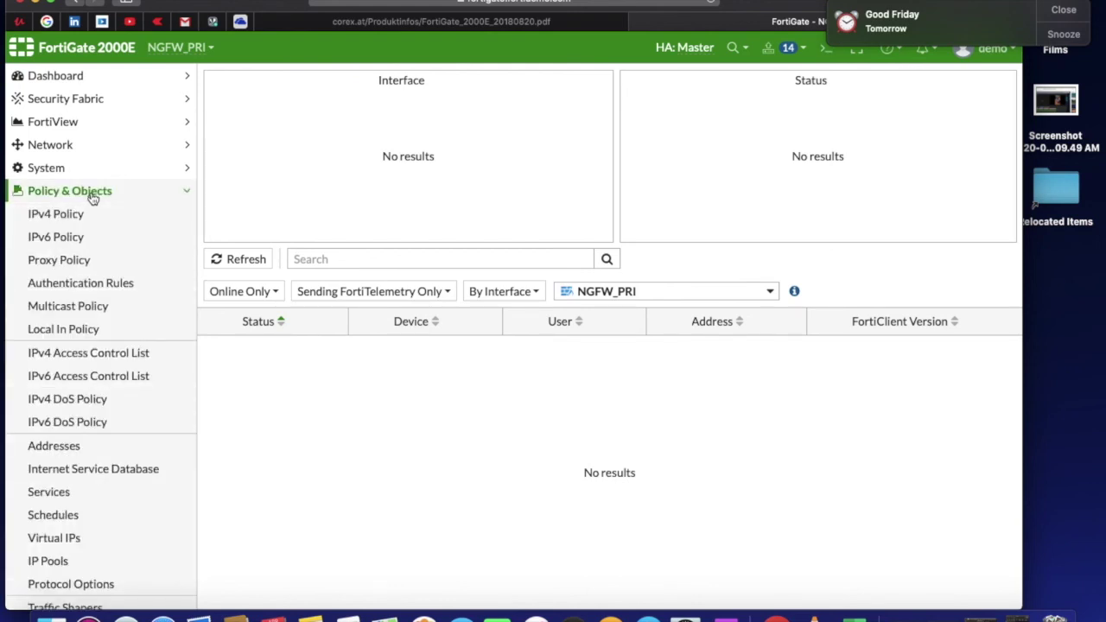
left_click(93, 193)
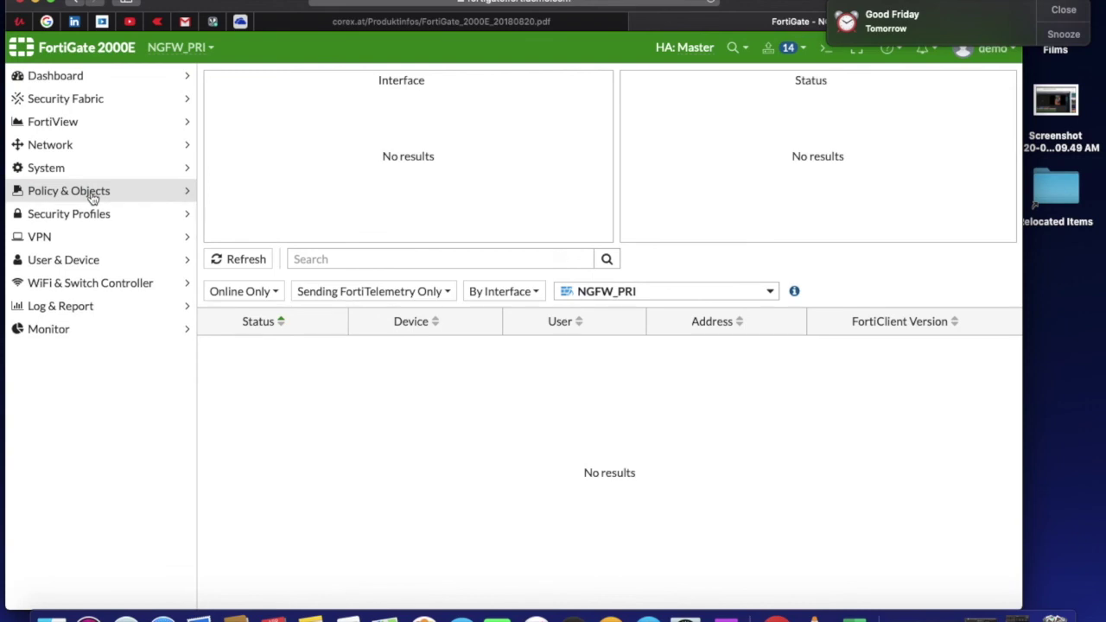
left_click(93, 216)
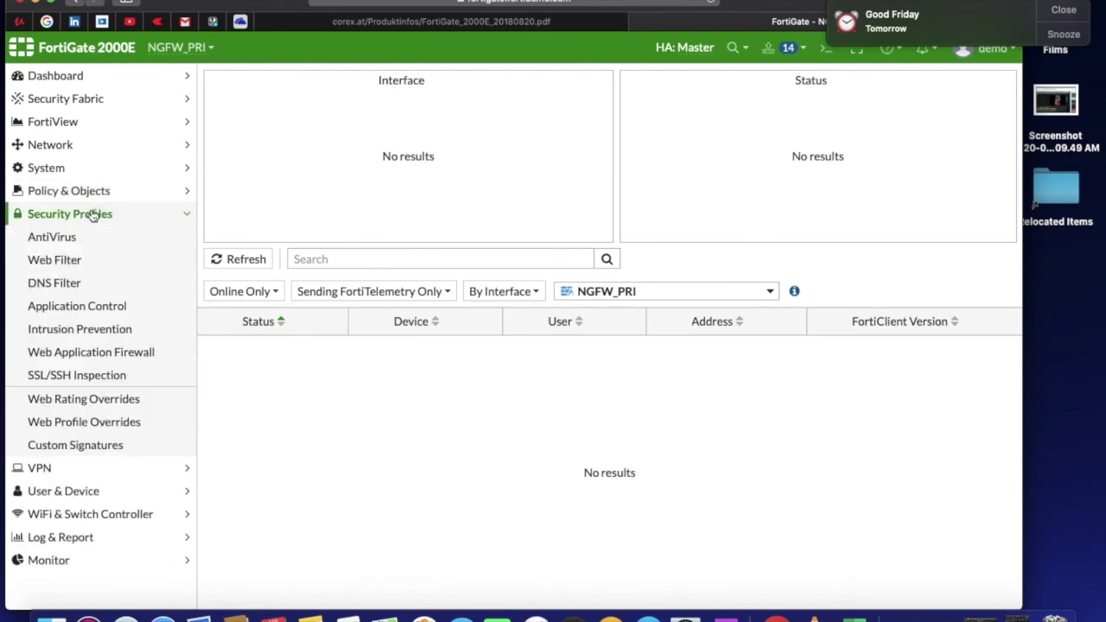
left_click(93, 216)
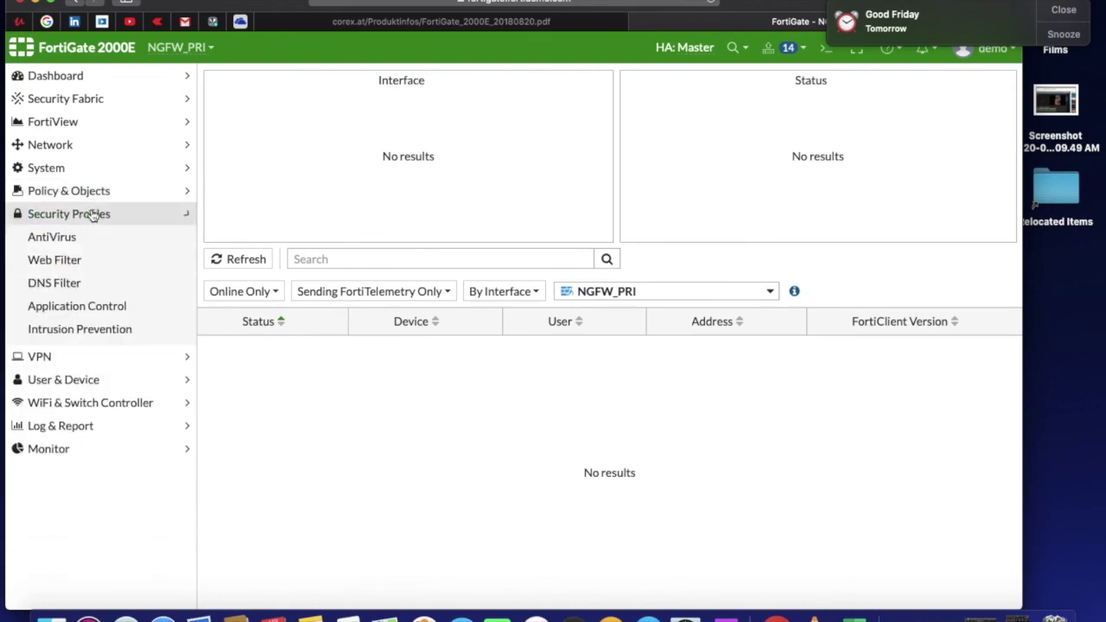